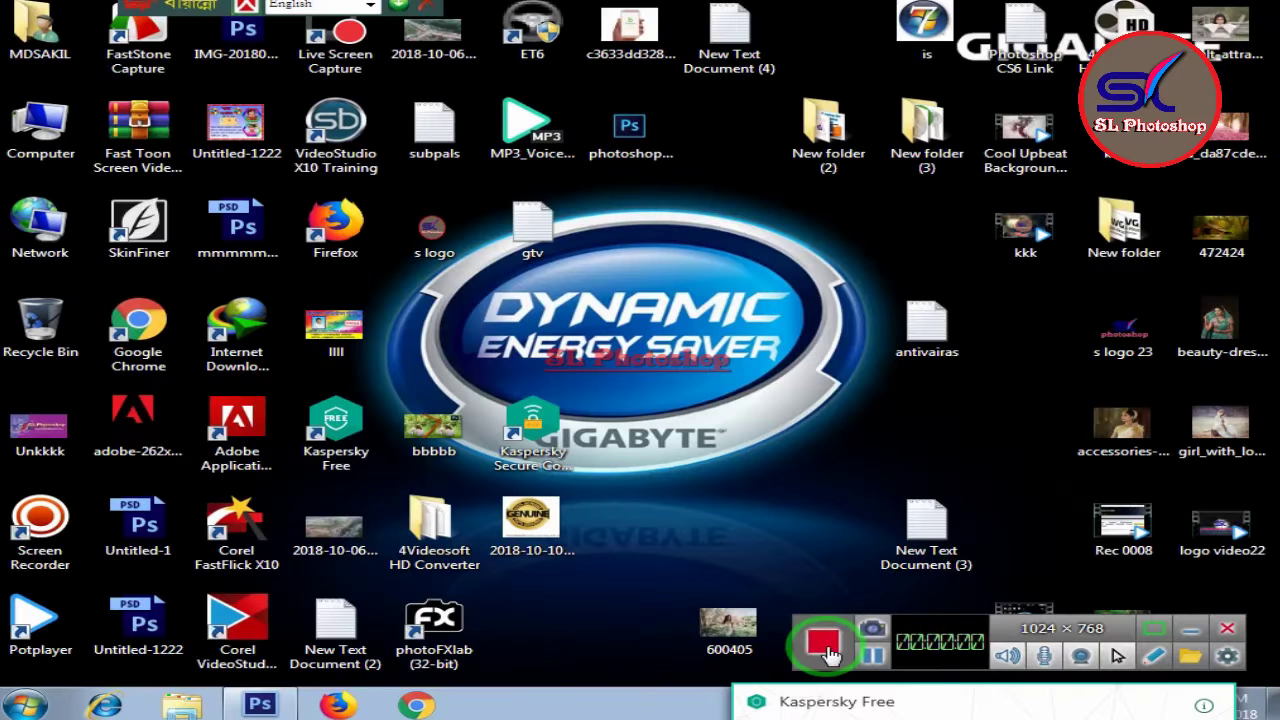
# Step: Refresh the Windows desktop and bring the running Photoshop window back to the front
pyautogui.rightClick(735, 192)
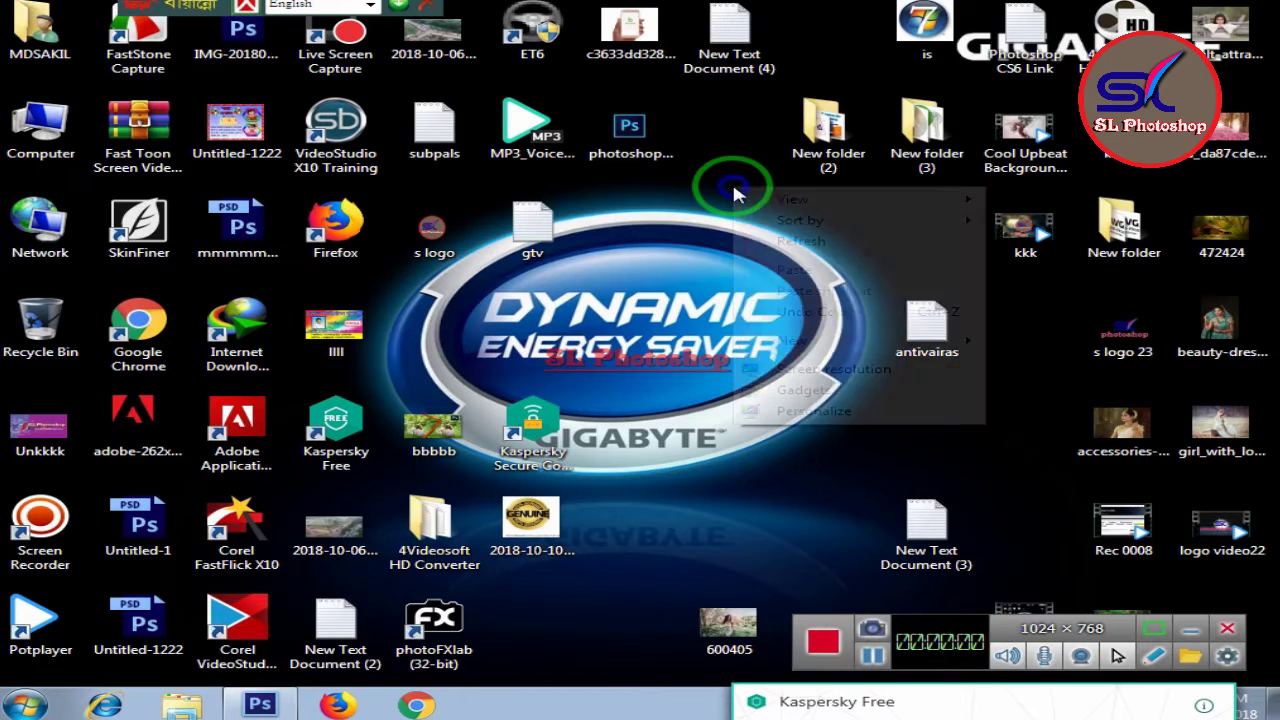
pyautogui.click(818, 247)
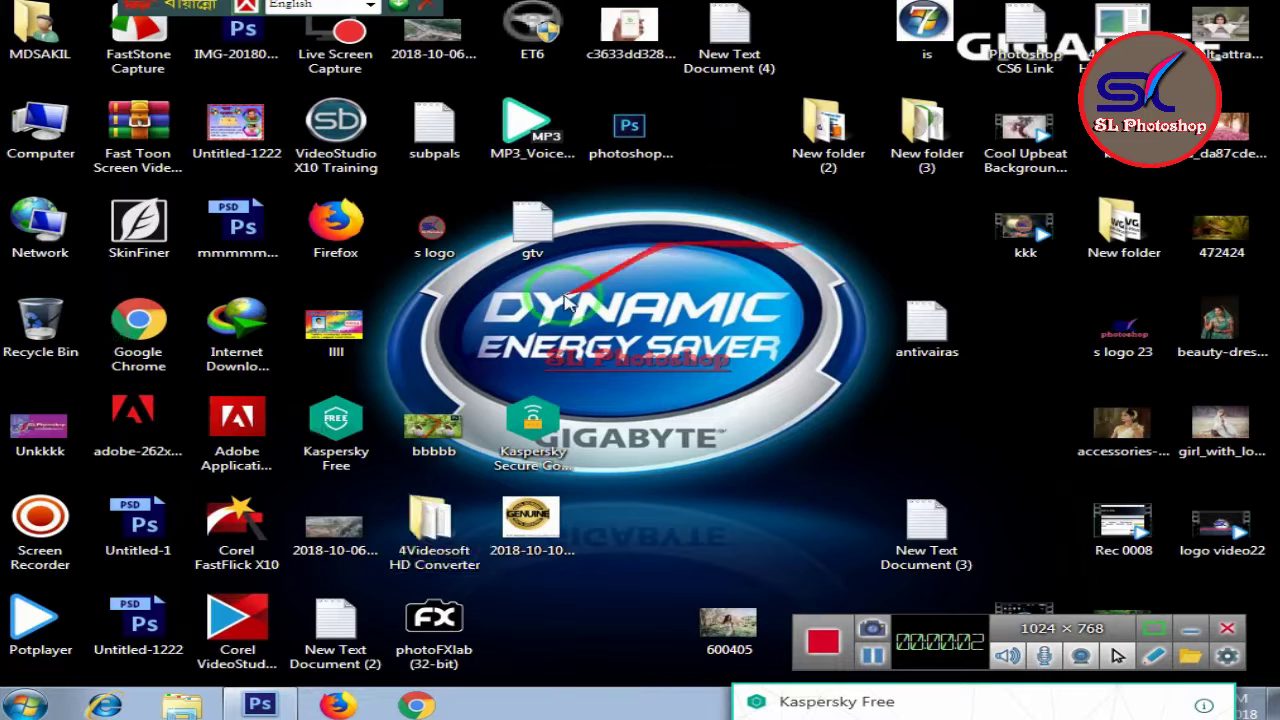
pyautogui.click(262, 705)
# Step: Open girl_with_long_hair_2-wallpaper-1024x768.jpg and the pink blossom path JPEG from the Desktop
pyautogui.click(268, 40)
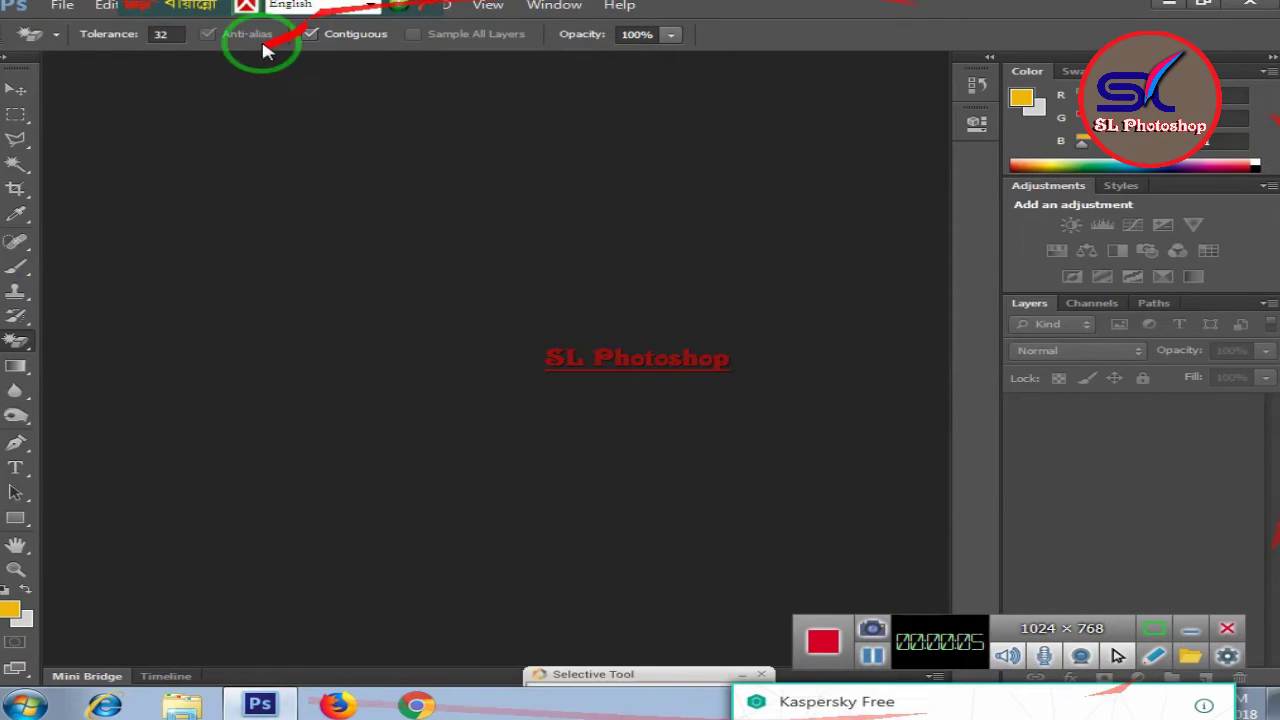
pyautogui.click(60, 8)
pyautogui.click(80, 43)
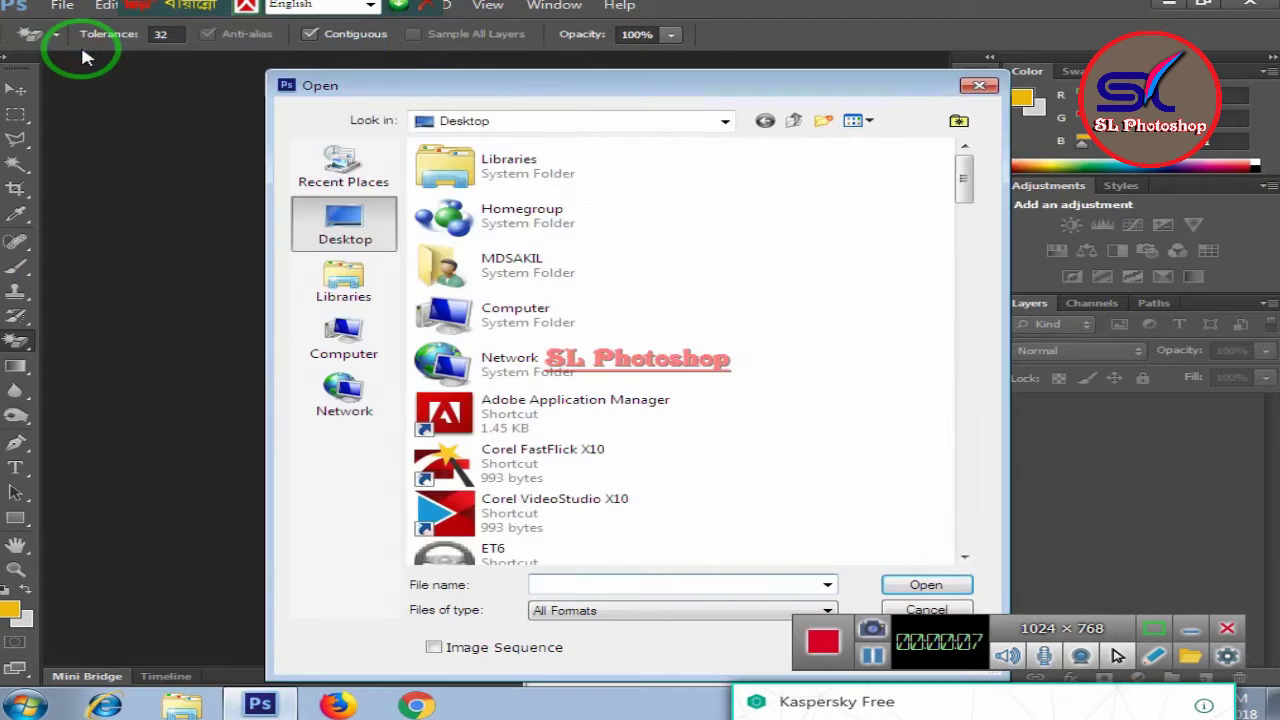
pyautogui.moveTo(963, 177)
pyautogui.mouseDown()
pyautogui.moveTo(943, 317)
pyautogui.moveTo(957, 380)
pyautogui.moveTo(953, 303)
pyautogui.moveTo(948, 372)
pyautogui.mouseUp()
pyautogui.click(527, 424)
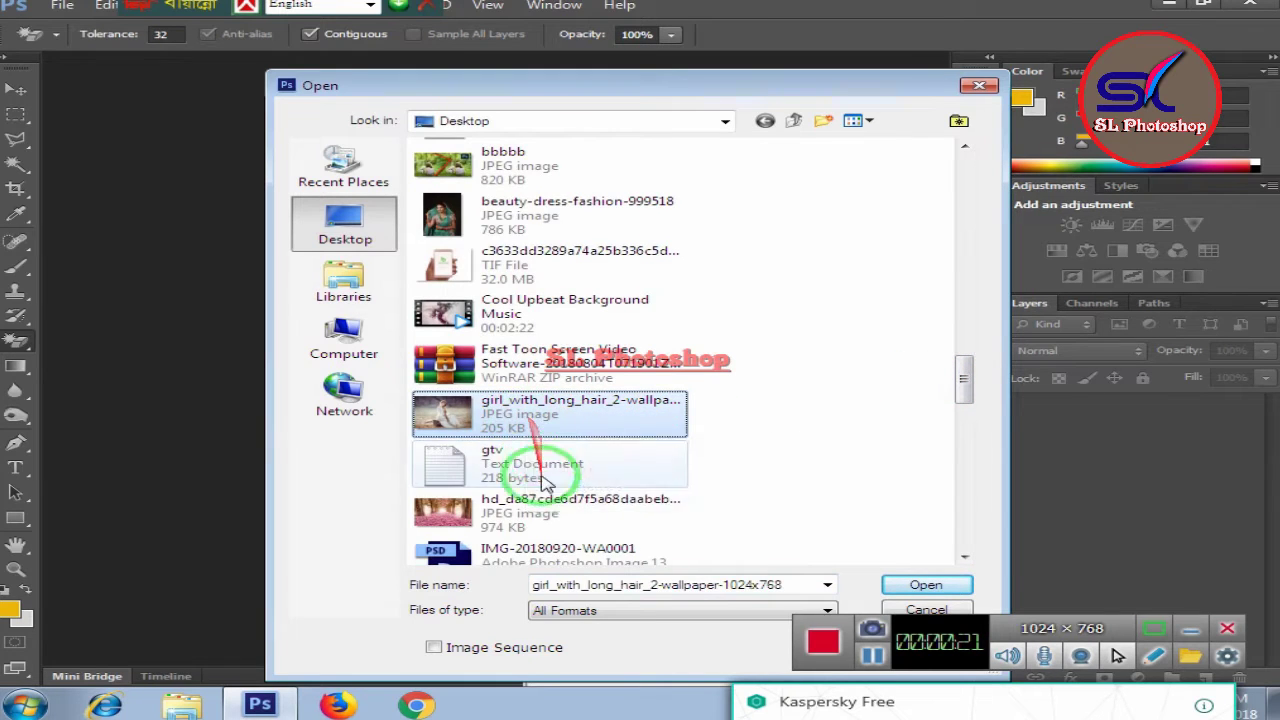
pyautogui.keyDown('ctrl'); pyautogui.click(560, 503); pyautogui.keyUp('ctrl')
pyautogui.click(910, 588)
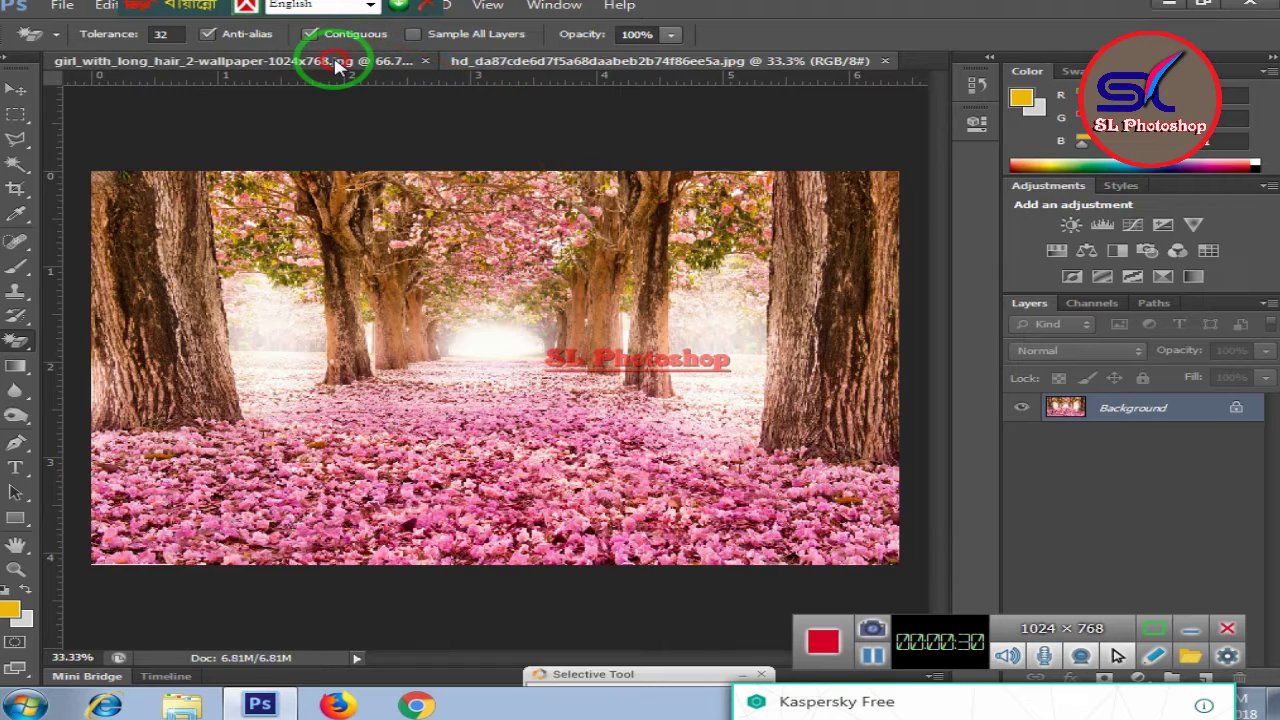
# Step: Duplicate the girl photo's Background layer to Background copy and switch on Quick Mask mode
pyautogui.click(337, 62)
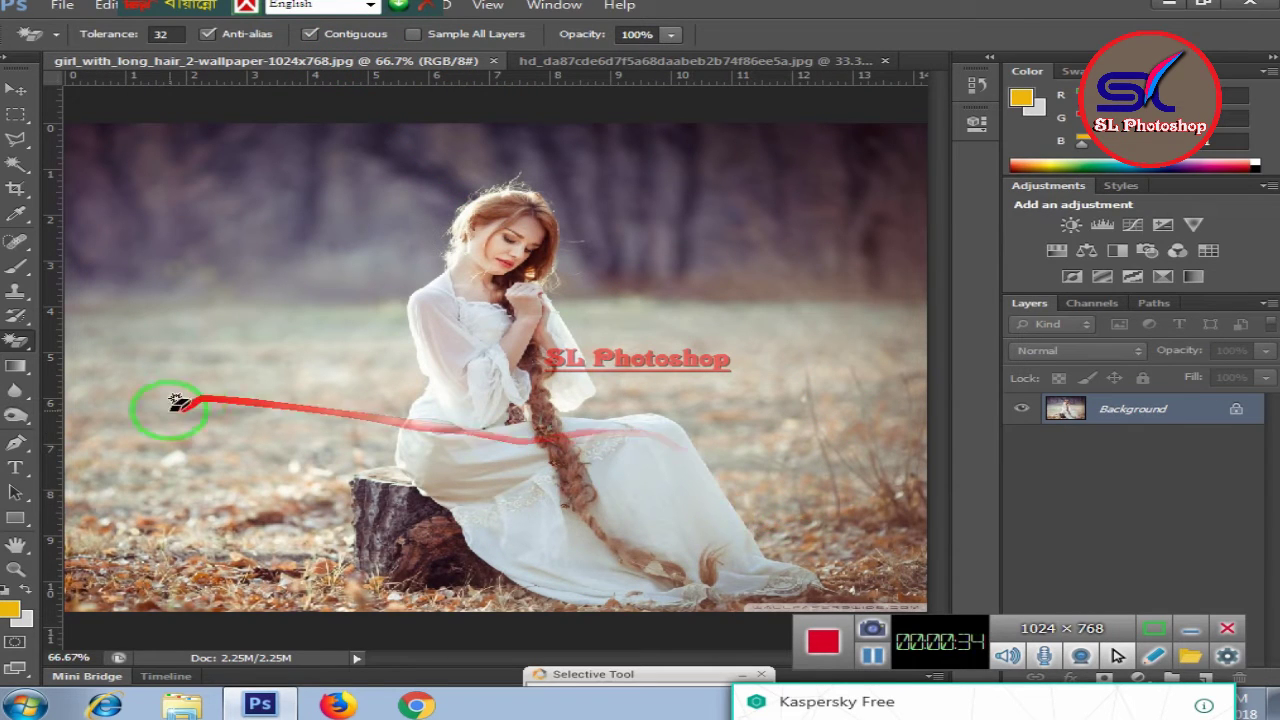
pyautogui.rightClick(1110, 400)
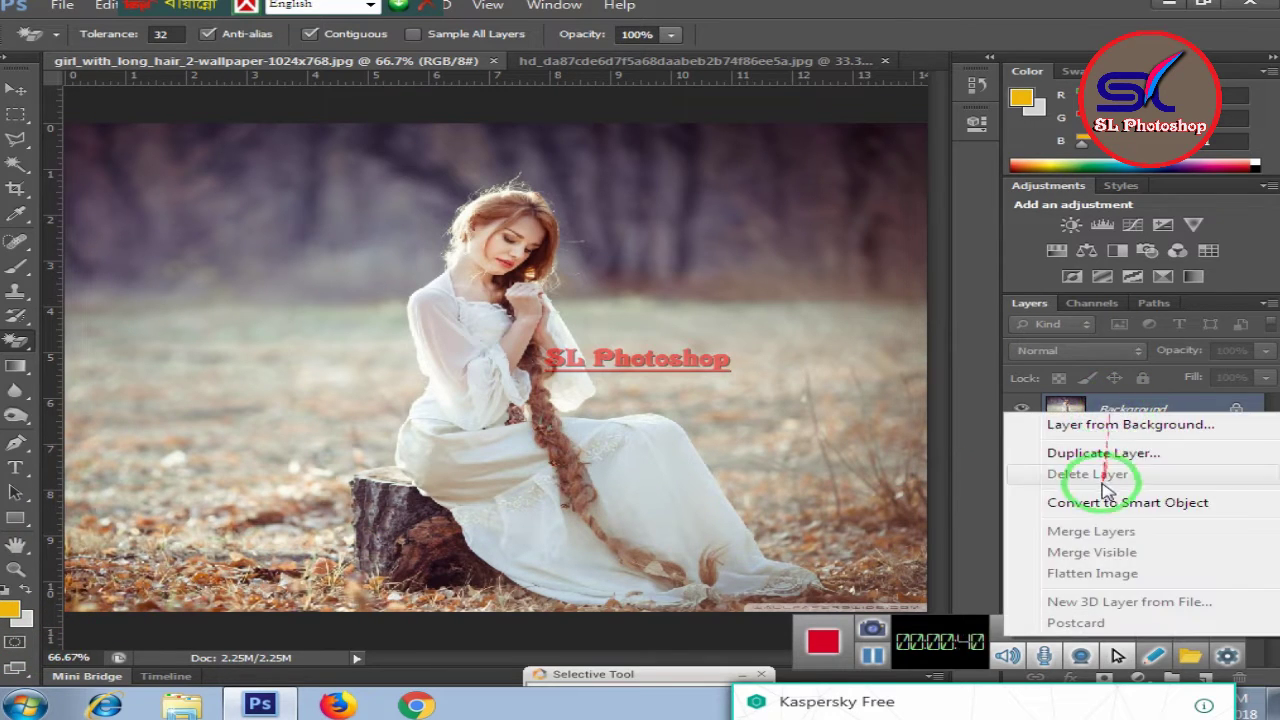
pyautogui.click(1088, 452)
pyautogui.click(857, 205)
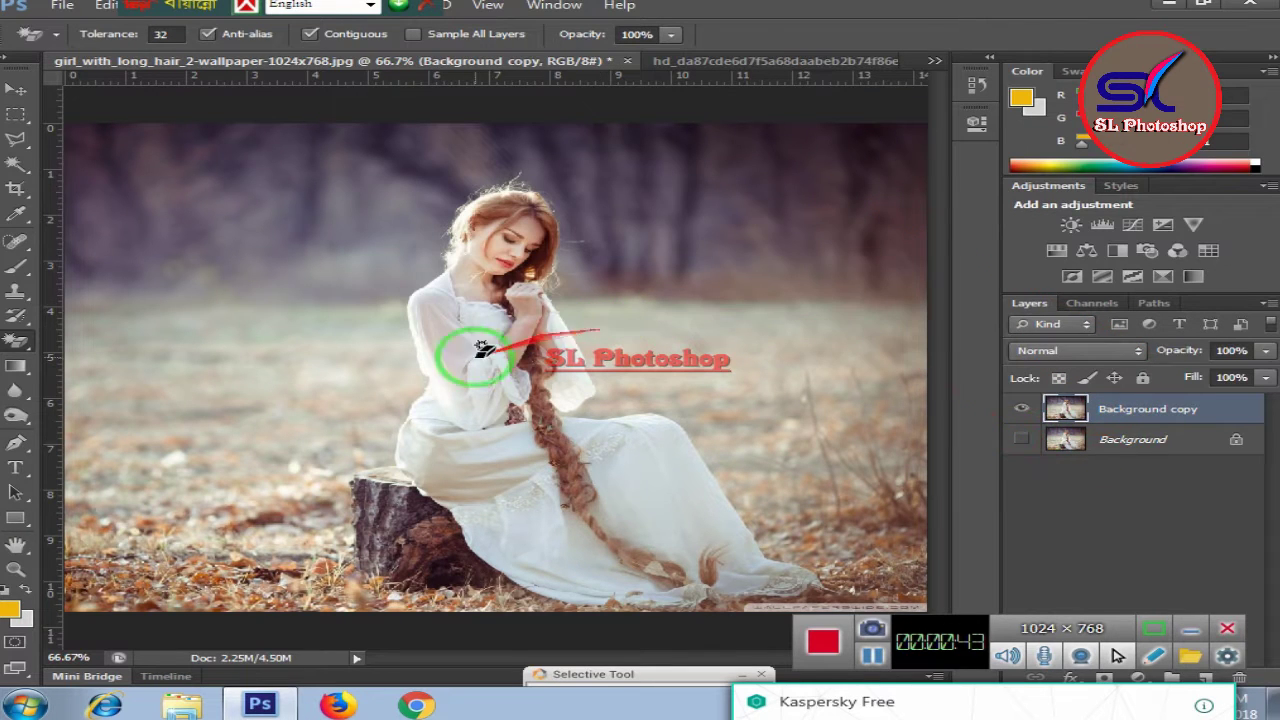
pyautogui.click(14, 643)
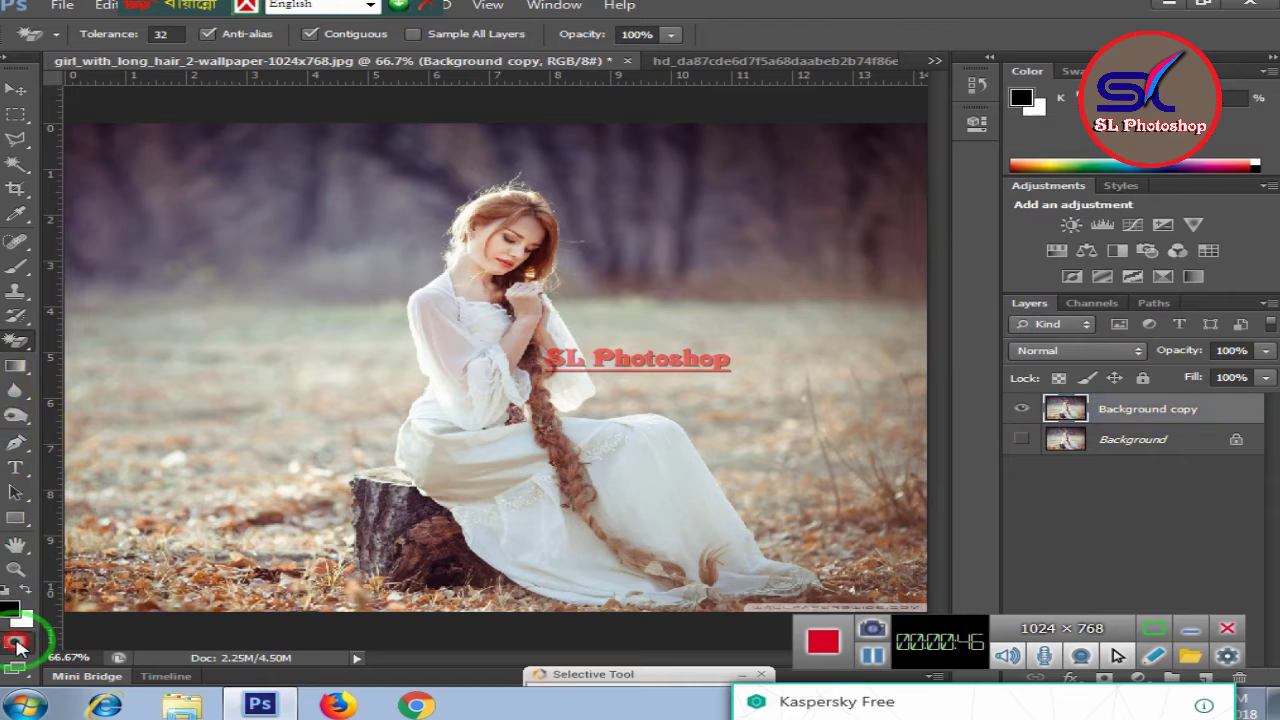
# Step: Pick the Brush Tool, zoom to 200% and mask the girl's upper sleeve
pyautogui.click(20, 270)
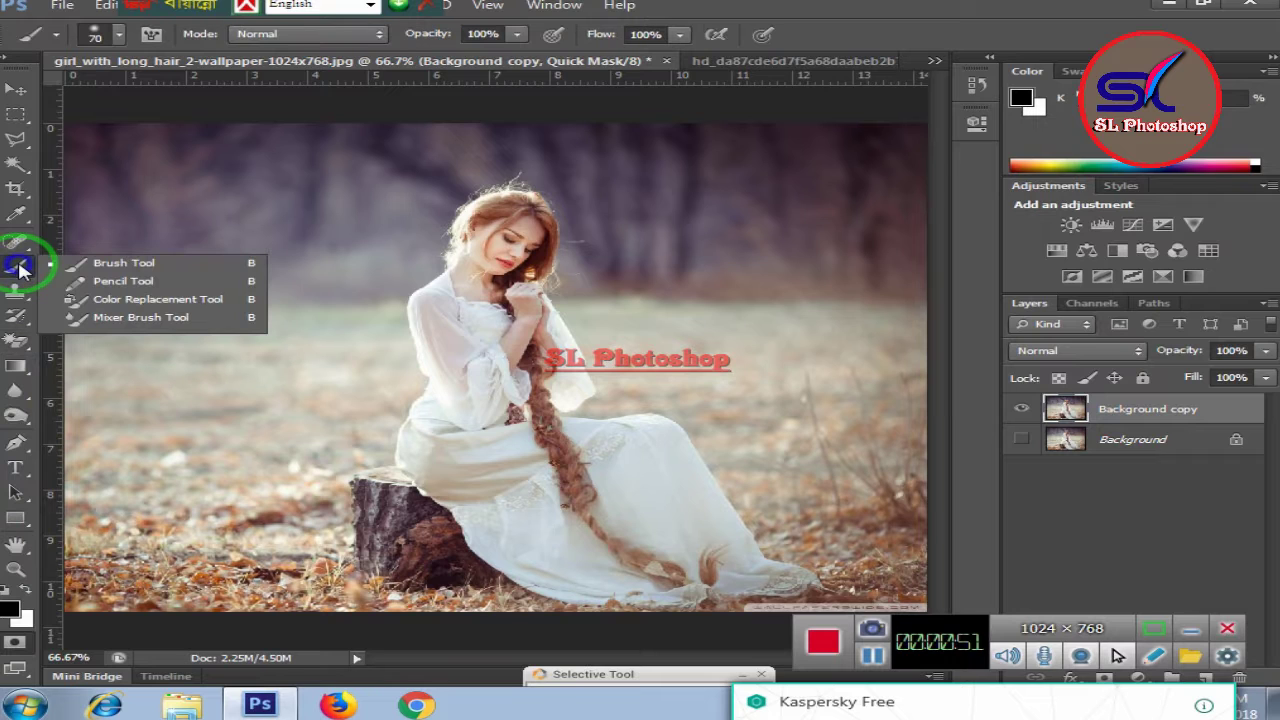
pyautogui.click(158, 264)
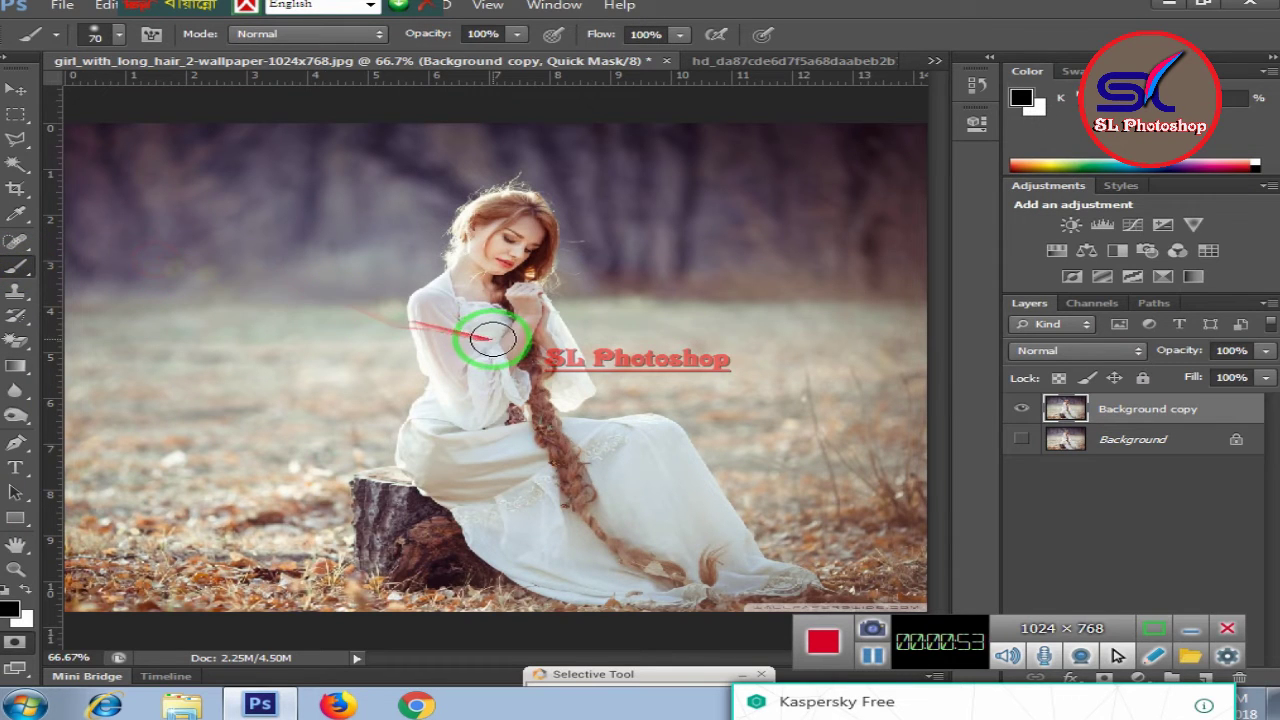
pyautogui.hotkey('ctrl', '+')
pyautogui.hotkey('ctrl', '+')
pyautogui.moveTo(486, 340)
pyautogui.mouseDown()
pyautogui.moveTo(460, 303)
pyautogui.moveTo(455, 440)
pyautogui.moveTo(466, 384)
pyautogui.moveTo(457, 214)
pyautogui.mouseUp()
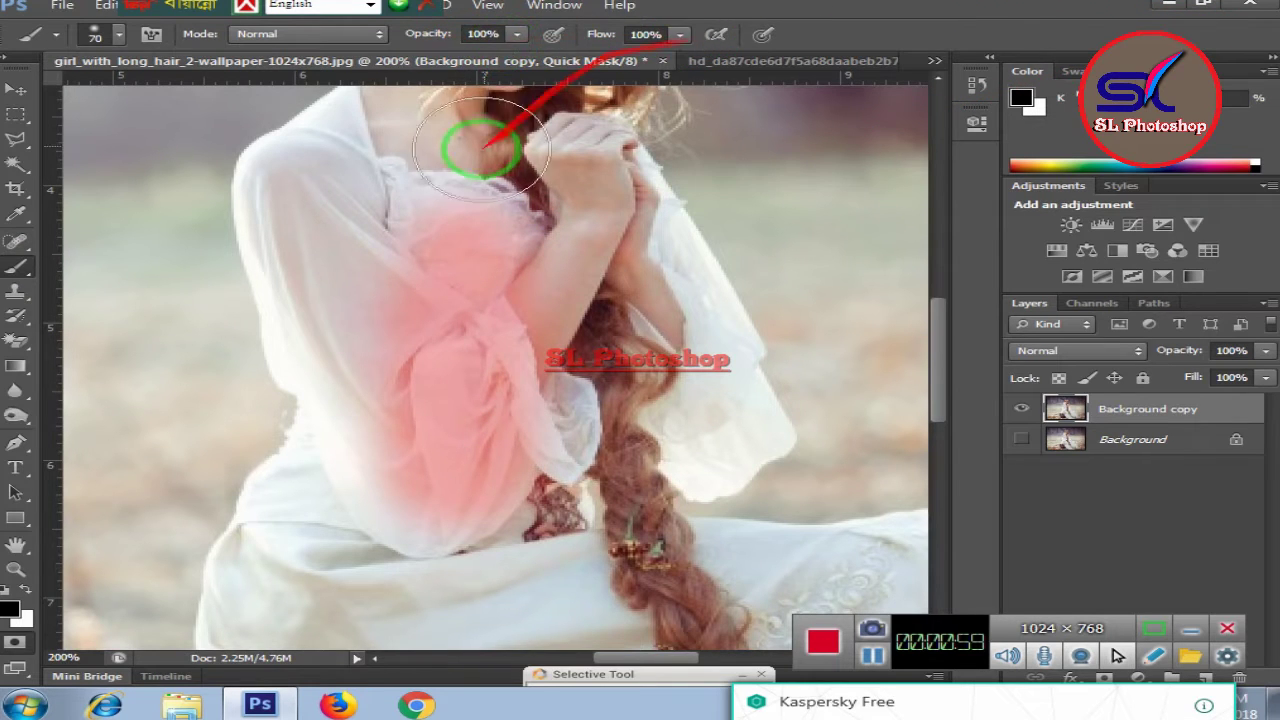
pyautogui.moveTo(486, 129)
pyautogui.mouseDown()
pyautogui.moveTo(457, 243)
pyautogui.moveTo(469, 379)
pyautogui.moveTo(400, 386)
pyautogui.moveTo(357, 366)
pyautogui.moveTo(357, 351)
pyautogui.moveTo(309, 358)
pyautogui.moveTo(471, 271)
pyautogui.moveTo(443, 251)
pyautogui.moveTo(471, 148)
pyautogui.mouseUp()
pyautogui.scroll(3, 457, 243)
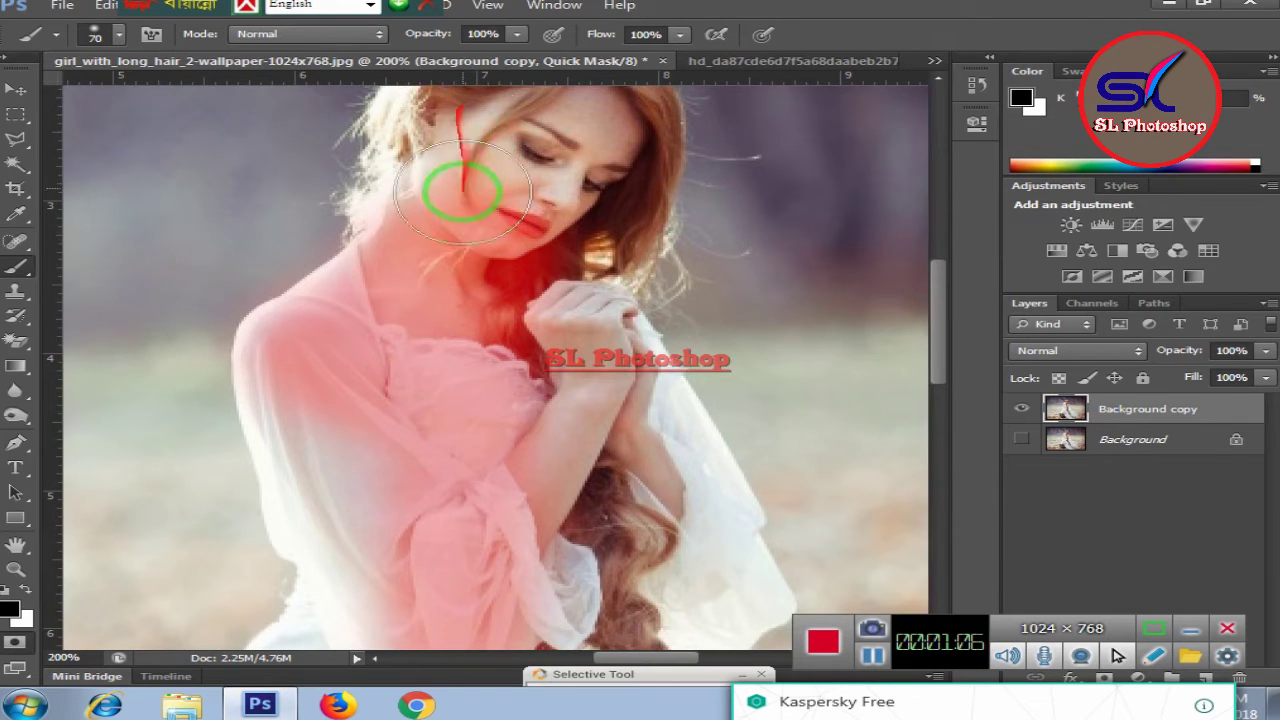
pyautogui.scroll(2, 451, 191)
pyautogui.scroll(3, 443, 223)
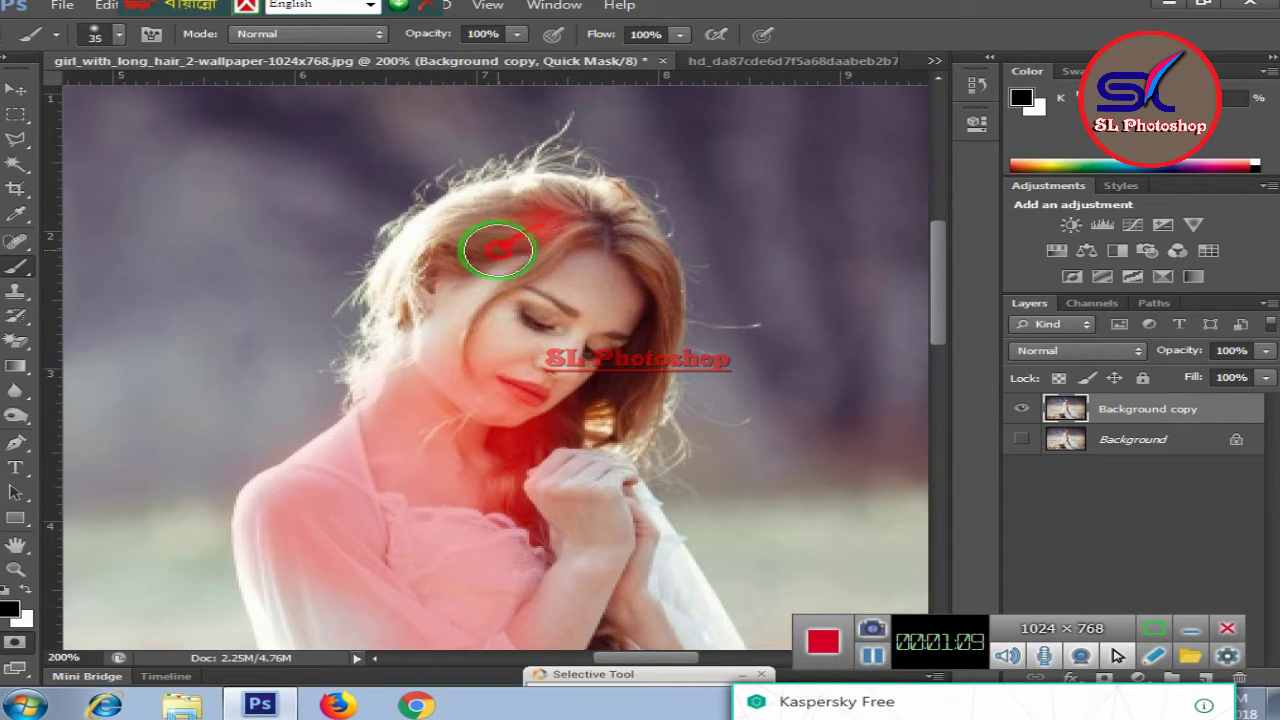
# Step: Paint quick mask over the hair, forehead, crown, and from chin down over the hands
pyautogui.moveTo(498, 250); pyautogui.dragTo(518, 227)
pyautogui.moveTo(422, 291); pyautogui.dragTo(399, 375)
pyautogui.moveTo(446, 233); pyautogui.dragTo(517, 185)
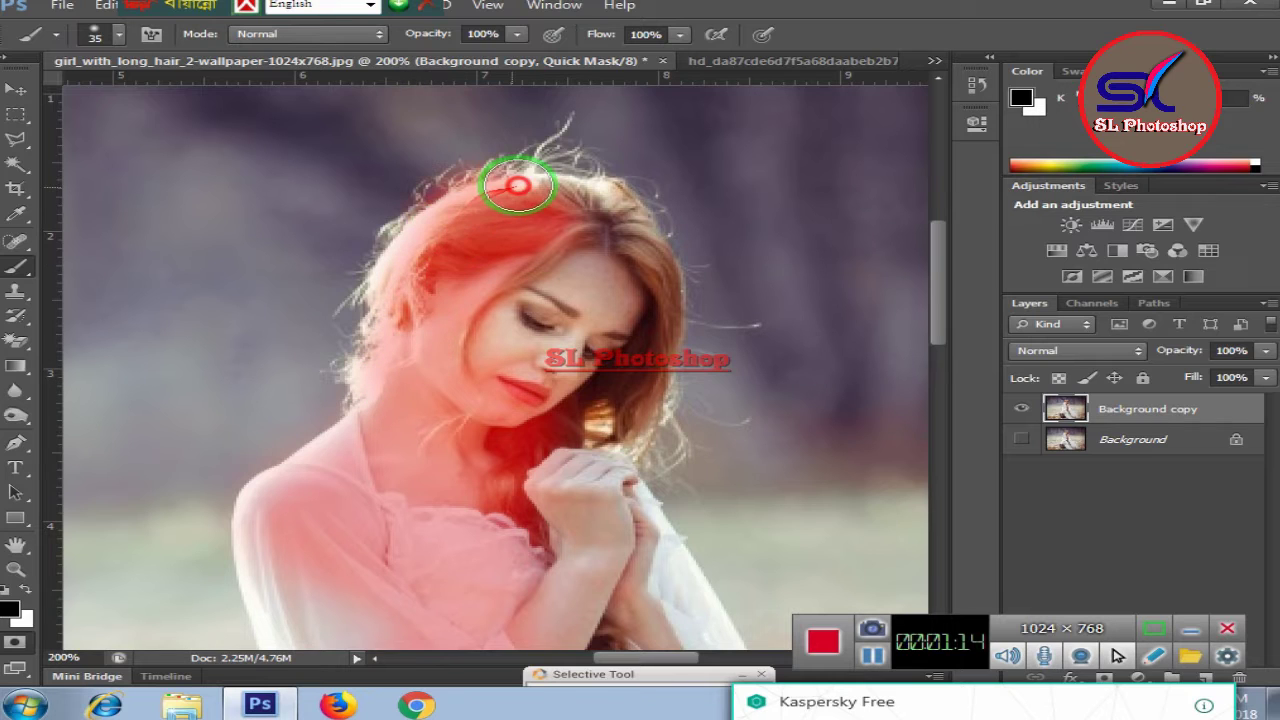
pyautogui.moveTo(565, 345); pyautogui.dragTo(590, 256)
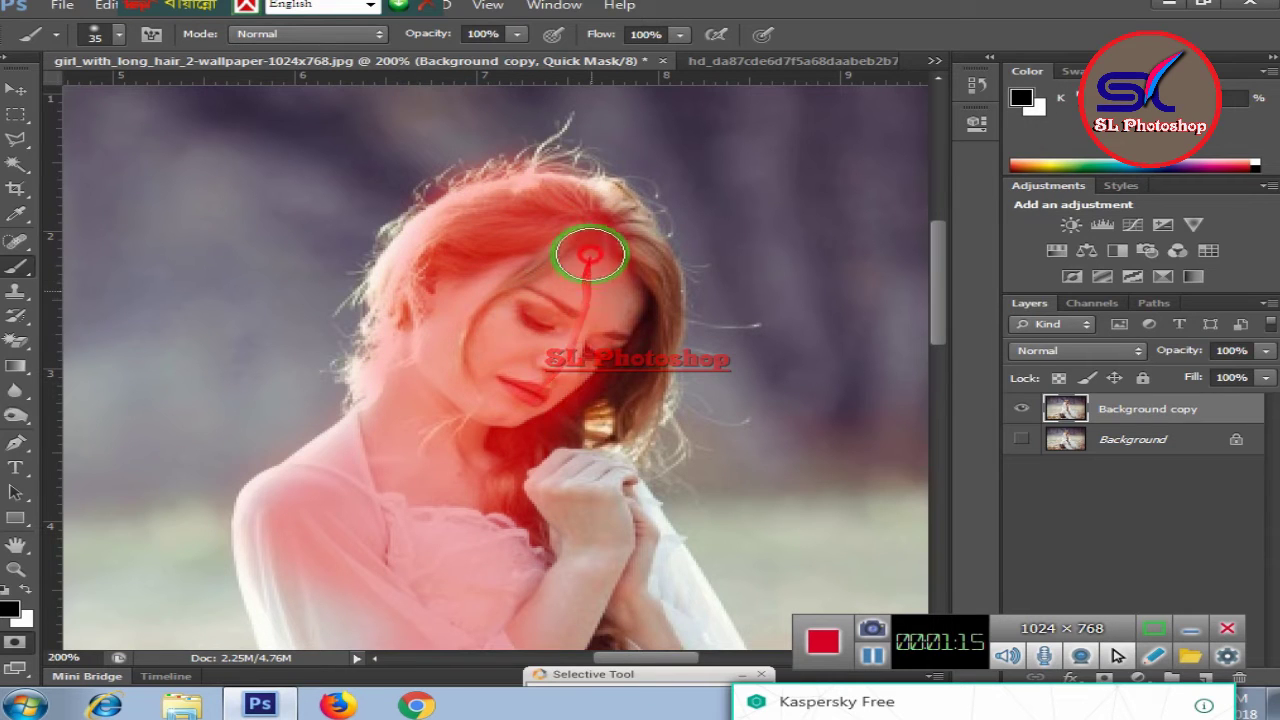
pyautogui.moveTo(598, 412)
pyautogui.mouseDown()
pyautogui.moveTo(586, 457)
pyautogui.moveTo(596, 536)
pyautogui.mouseUp()
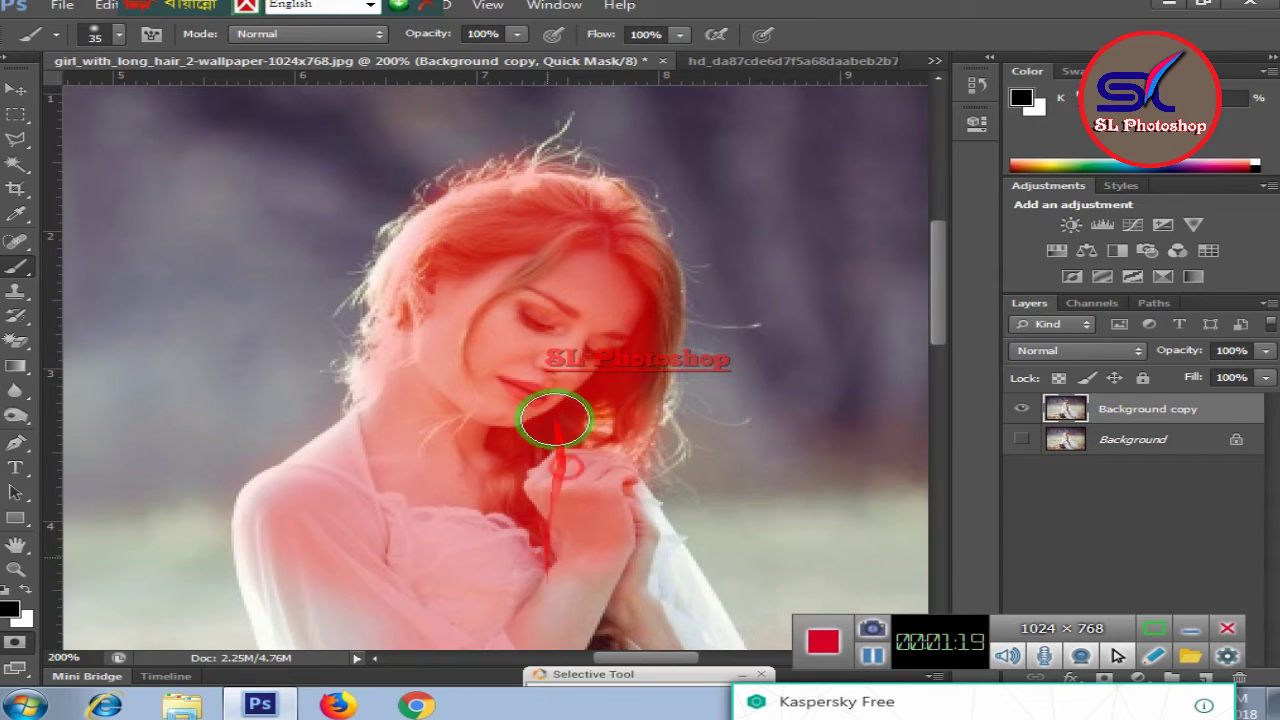
pyautogui.scroll(-5, 520, 330)
# Step: Extend the mask along the neck, shoulder, upper arm and forearm
pyautogui.moveTo(474, 404)
pyautogui.mouseDown()
pyautogui.moveTo(423, 277)
pyautogui.moveTo(451, 137)
pyautogui.moveTo(341, 283)
pyautogui.mouseUp()
pyautogui.moveTo(286, 328)
pyautogui.mouseDown()
pyautogui.moveTo(277, 380)
pyautogui.moveTo(309, 517)
pyautogui.moveTo(388, 461)
pyautogui.moveTo(337, 509)
pyautogui.moveTo(337, 443)
pyautogui.moveTo(394, 529)
pyautogui.moveTo(508, 486)
pyautogui.moveTo(634, 371)
pyautogui.moveTo(612, 305)
pyautogui.mouseUp()
pyautogui.moveTo(655, 512)
pyautogui.mouseDown()
pyautogui.moveTo(651, 371)
pyautogui.moveTo(662, 419)
pyautogui.mouseUp()
pyautogui.moveTo(680, 487)
pyautogui.mouseDown()
pyautogui.moveTo(634, 594)
pyautogui.moveTo(543, 580)
pyautogui.moveTo(534, 608)
pyautogui.moveTo(609, 370)
pyautogui.moveTo(691, 437)
pyautogui.moveTo(698, 473)
pyautogui.mouseUp()
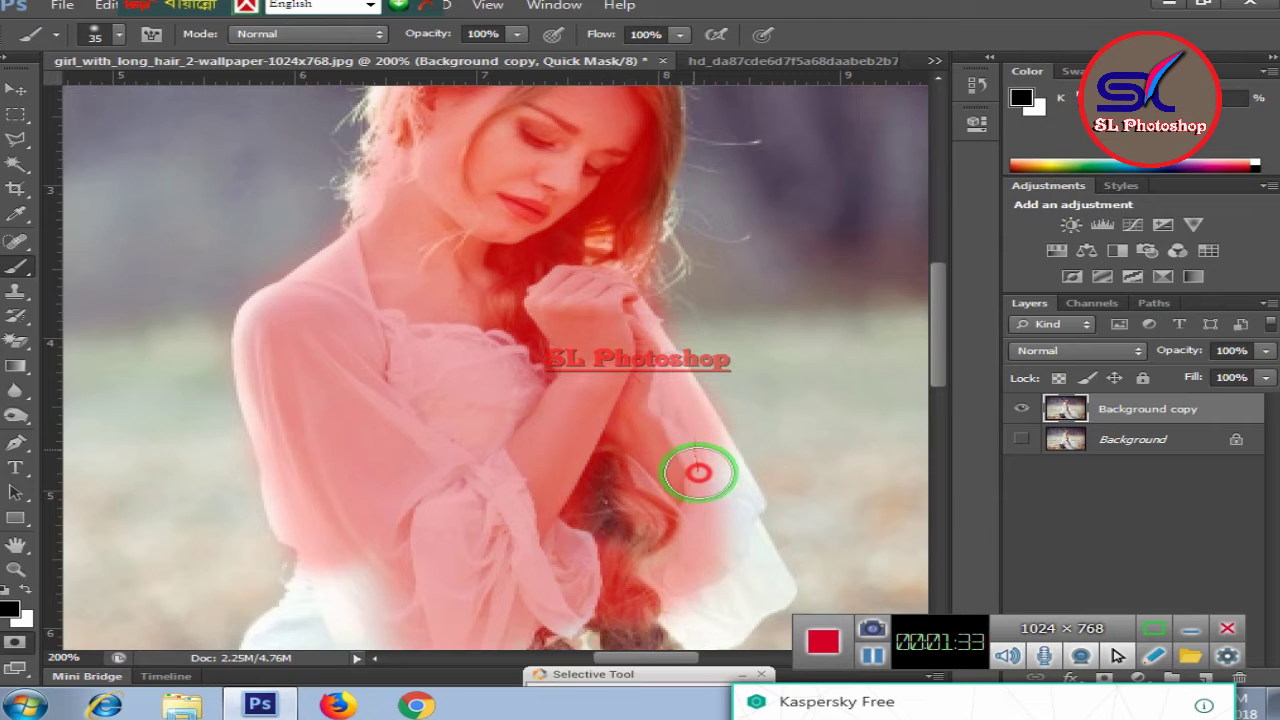
pyautogui.moveTo(722, 576); pyautogui.dragTo(643, 366)
pyautogui.scroll(-5, 643, 350)
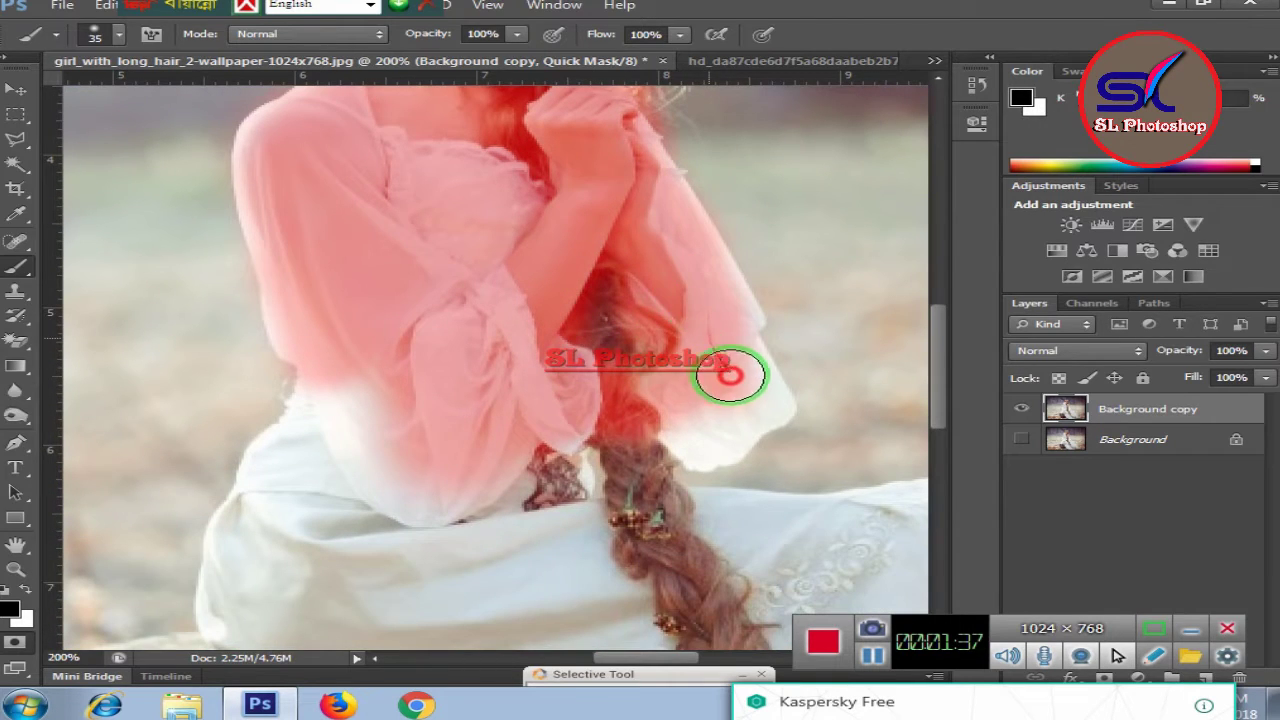
# Step: Mask the sleeve edges down to the stump and the white cloth around the braid
pyautogui.moveTo(749, 394); pyautogui.dragTo(680, 434)
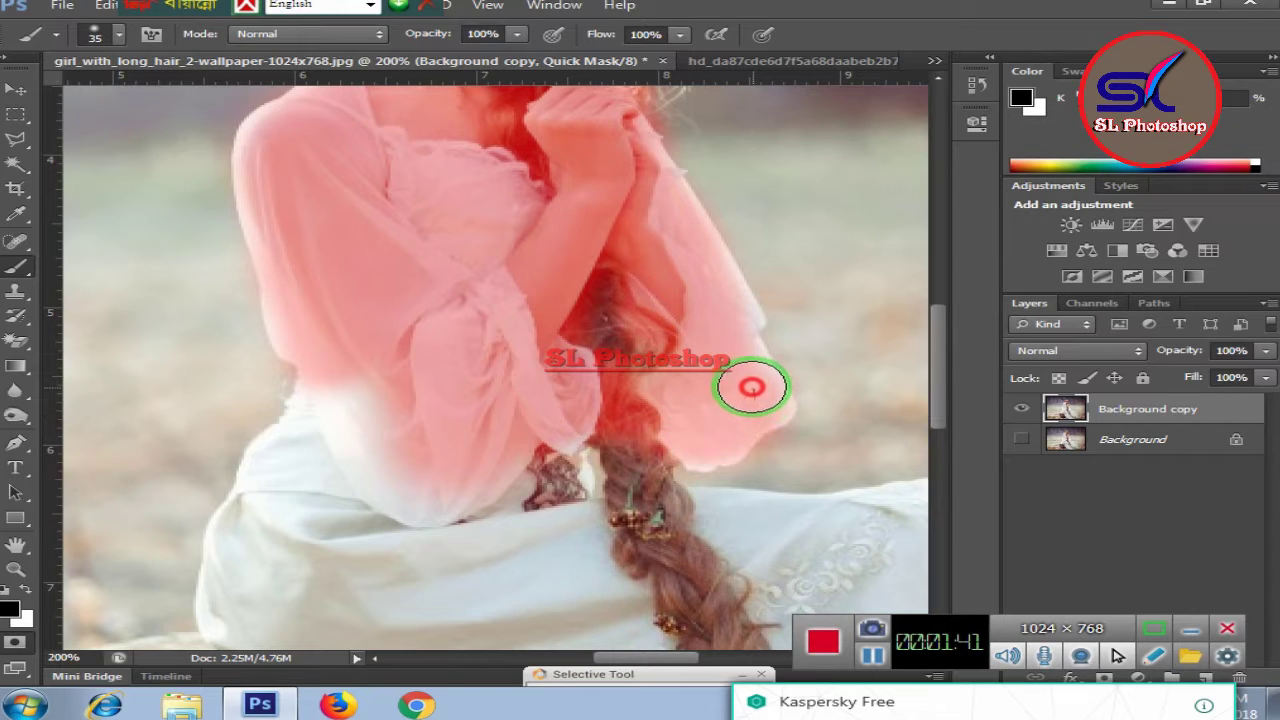
pyautogui.scroll(-3, 490, 388)
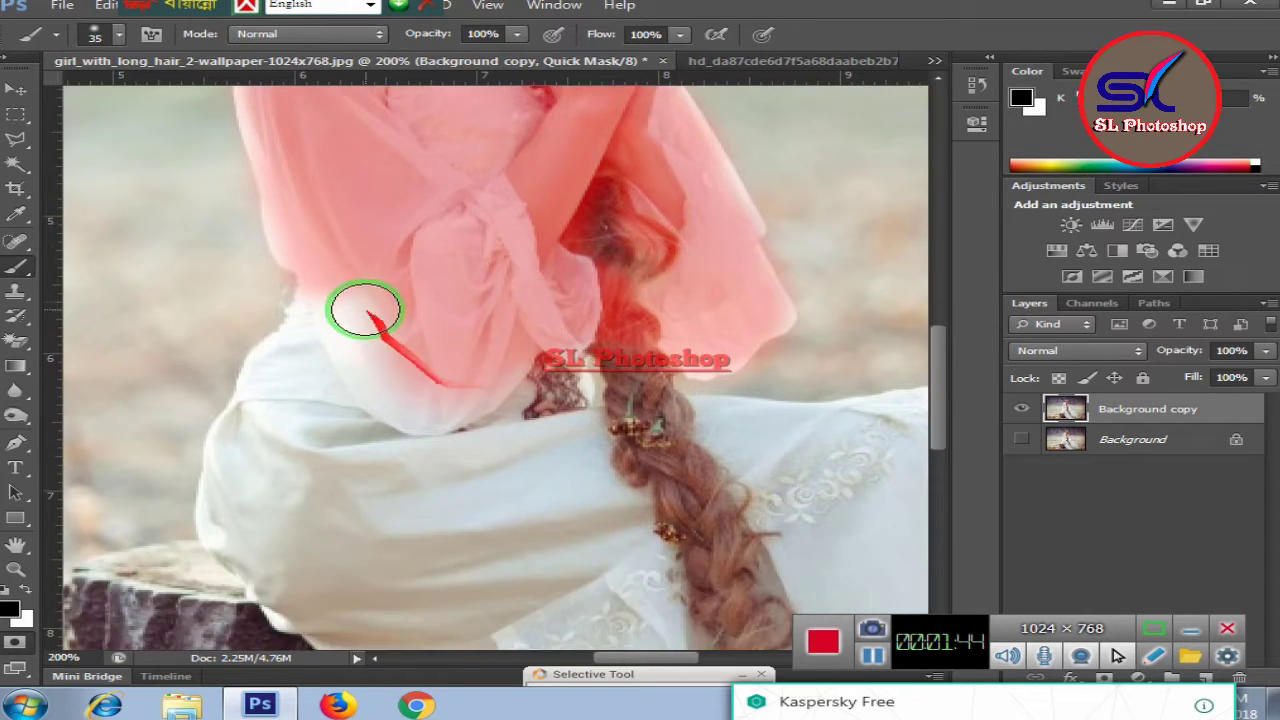
pyautogui.moveTo(357, 300)
pyautogui.mouseDown()
pyautogui.moveTo(240, 455)
pyautogui.moveTo(220, 531)
pyautogui.moveTo(129, 577)
pyautogui.moveTo(200, 569)
pyautogui.mouseUp()
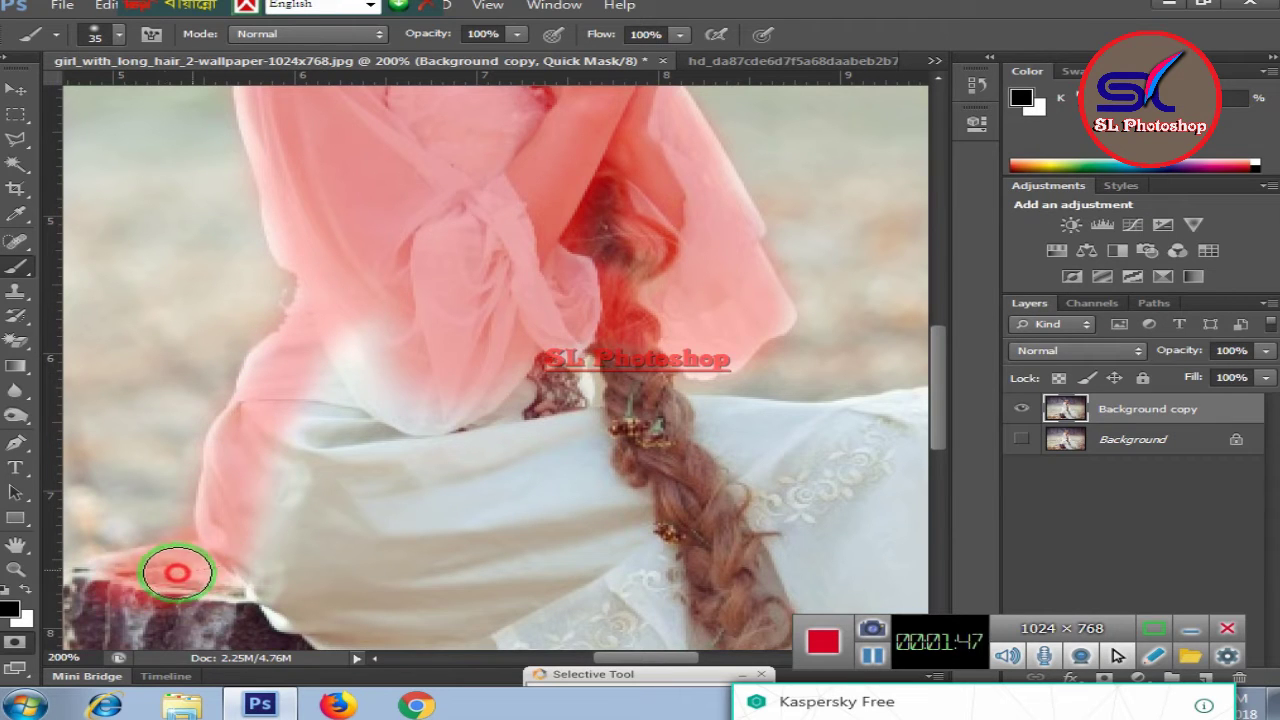
pyautogui.moveTo(101, 592)
pyautogui.mouseDown()
pyautogui.moveTo(354, 429)
pyautogui.moveTo(331, 366)
pyautogui.moveTo(266, 566)
pyautogui.moveTo(432, 376)
pyautogui.moveTo(371, 411)
pyautogui.moveTo(457, 363)
pyautogui.moveTo(351, 543)
pyautogui.mouseUp()
pyautogui.moveTo(516, 544)
pyautogui.mouseDown()
pyautogui.moveTo(491, 443)
pyautogui.moveTo(606, 451)
pyautogui.moveTo(563, 463)
pyautogui.moveTo(612, 525)
pyautogui.moveTo(451, 594)
pyautogui.moveTo(734, 466)
pyautogui.moveTo(642, 399)
pyautogui.mouseUp()
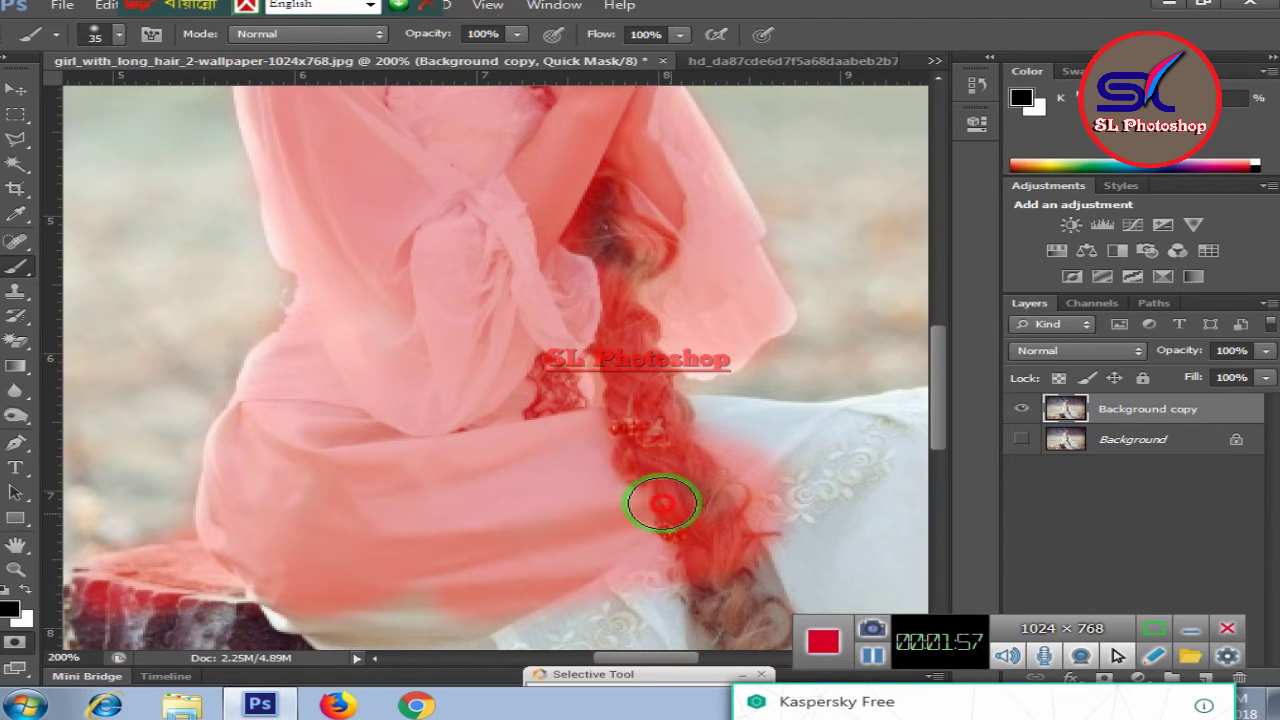
pyautogui.moveTo(662, 505)
pyautogui.mouseDown()
pyautogui.moveTo(814, 451)
pyautogui.moveTo(666, 429)
pyautogui.moveTo(871, 437)
pyautogui.moveTo(751, 491)
pyautogui.moveTo(689, 309)
pyautogui.moveTo(705, 353)
pyautogui.mouseUp()
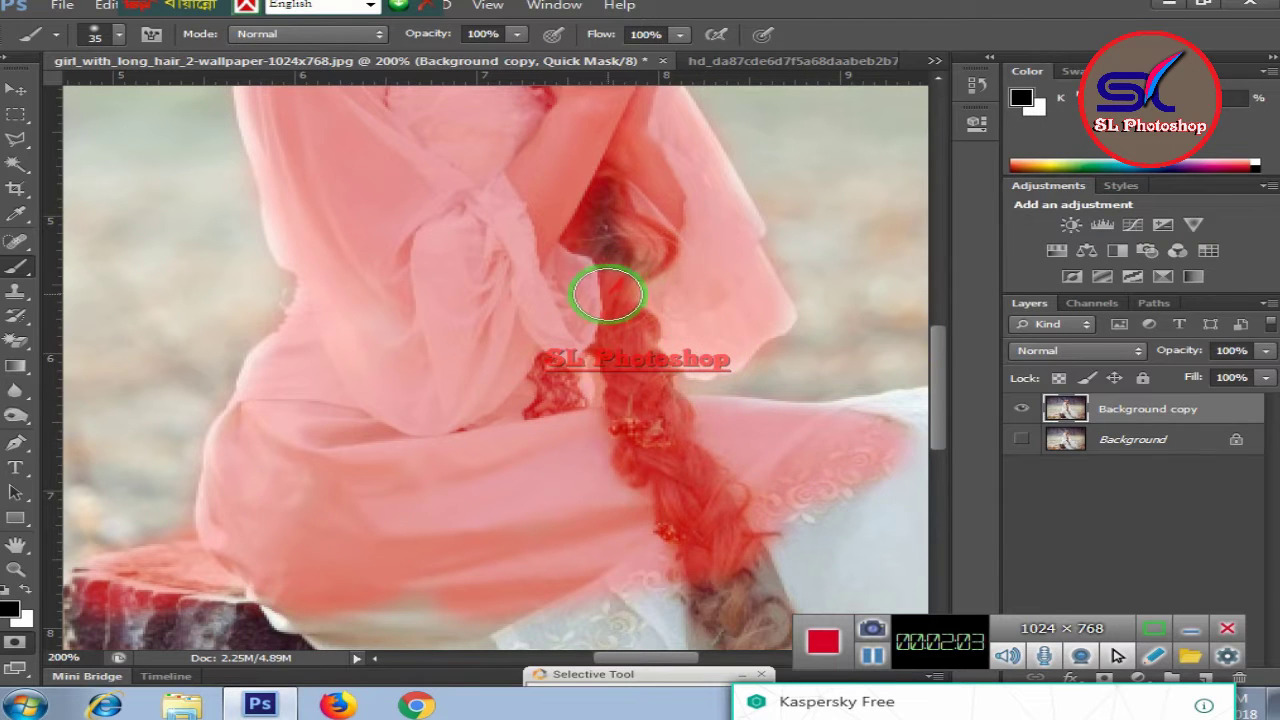
# Step: Cover the tree stump's top, lower part and bark strips with quick-mask paint
pyautogui.scroll(-1, 480, 337)
pyautogui.scroll(-2, 474, 334)
pyautogui.scroll(-3, 474, 331)
pyautogui.moveTo(474, 331)
pyautogui.mouseDown()
pyautogui.moveTo(361, 263)
pyautogui.moveTo(331, 434)
pyautogui.mouseUp()
pyautogui.moveTo(329, 274)
pyautogui.mouseDown()
pyautogui.moveTo(245, 258)
pyautogui.moveTo(284, 387)
pyautogui.mouseUp()
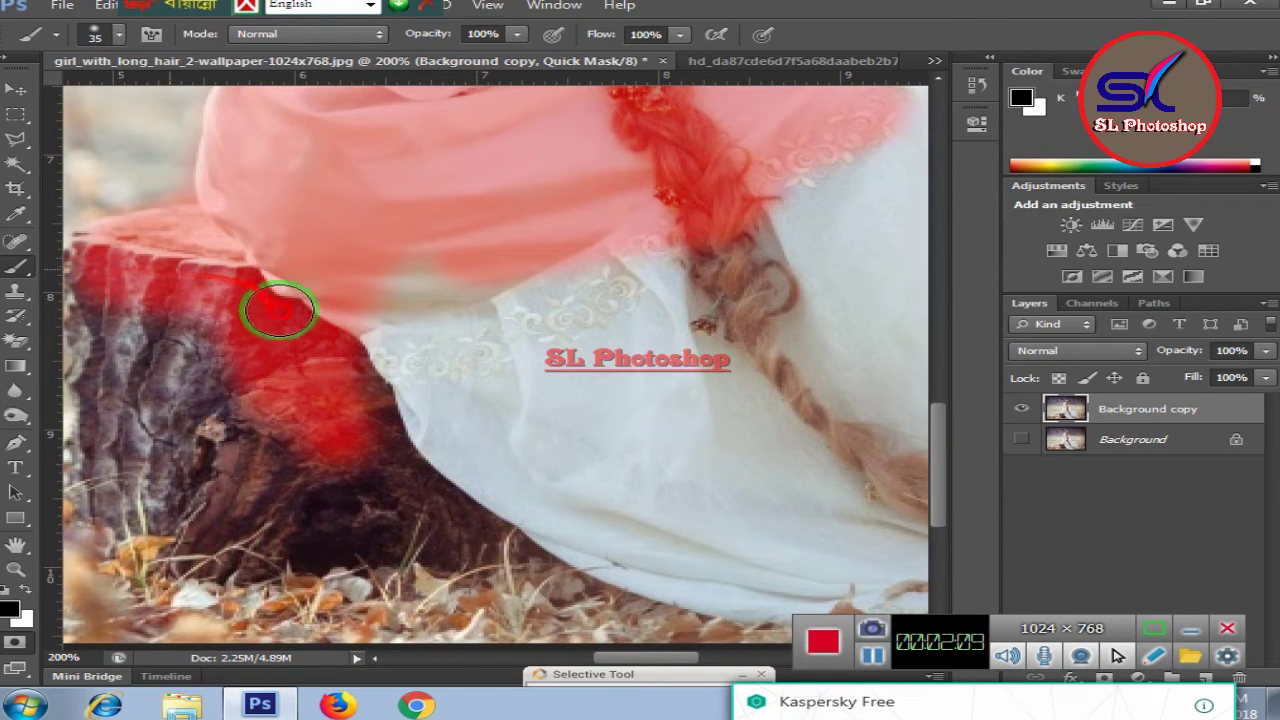
pyautogui.moveTo(279, 311)
pyautogui.mouseDown()
pyautogui.moveTo(280, 563)
pyautogui.moveTo(309, 537)
pyautogui.moveTo(443, 549)
pyautogui.moveTo(380, 503)
pyautogui.moveTo(383, 354)
pyautogui.moveTo(434, 485)
pyautogui.moveTo(257, 514)
pyautogui.moveTo(224, 544)
pyautogui.mouseUp()
pyautogui.moveTo(199, 422); pyautogui.dragTo(234, 503)
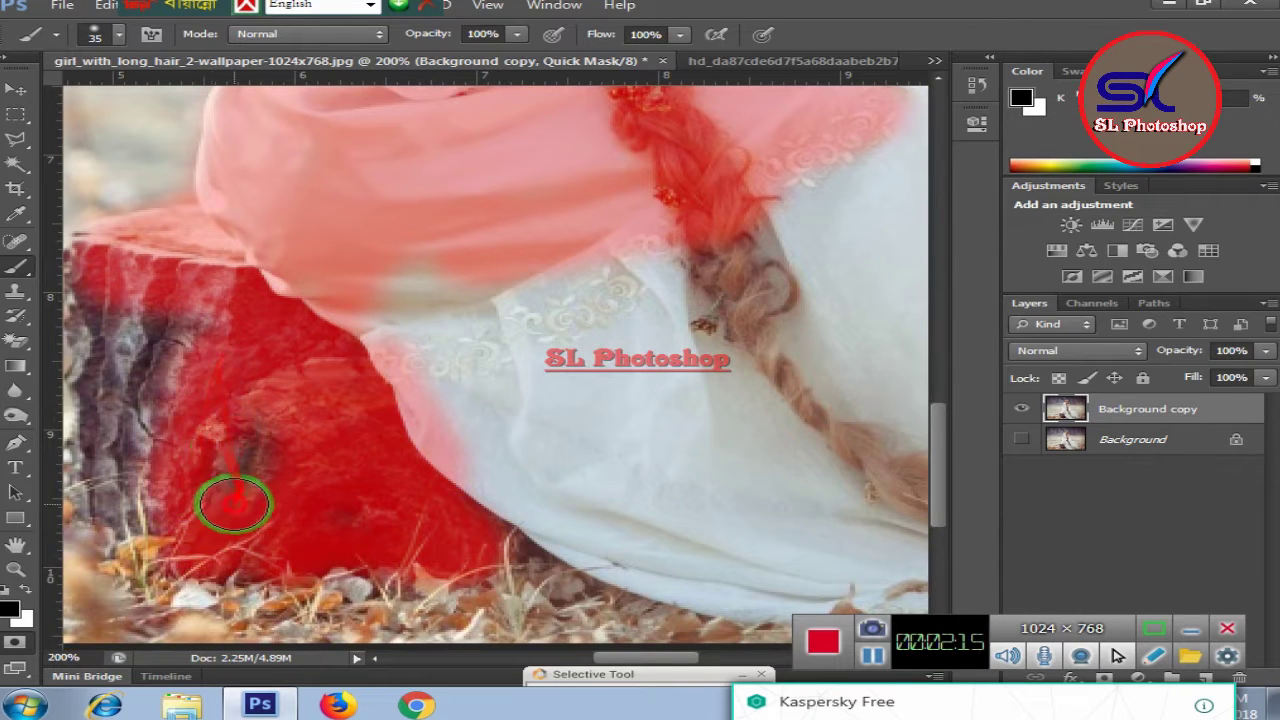
pyautogui.moveTo(166, 327)
pyautogui.mouseDown()
pyautogui.moveTo(114, 443)
pyautogui.moveTo(110, 505)
pyautogui.mouseUp()
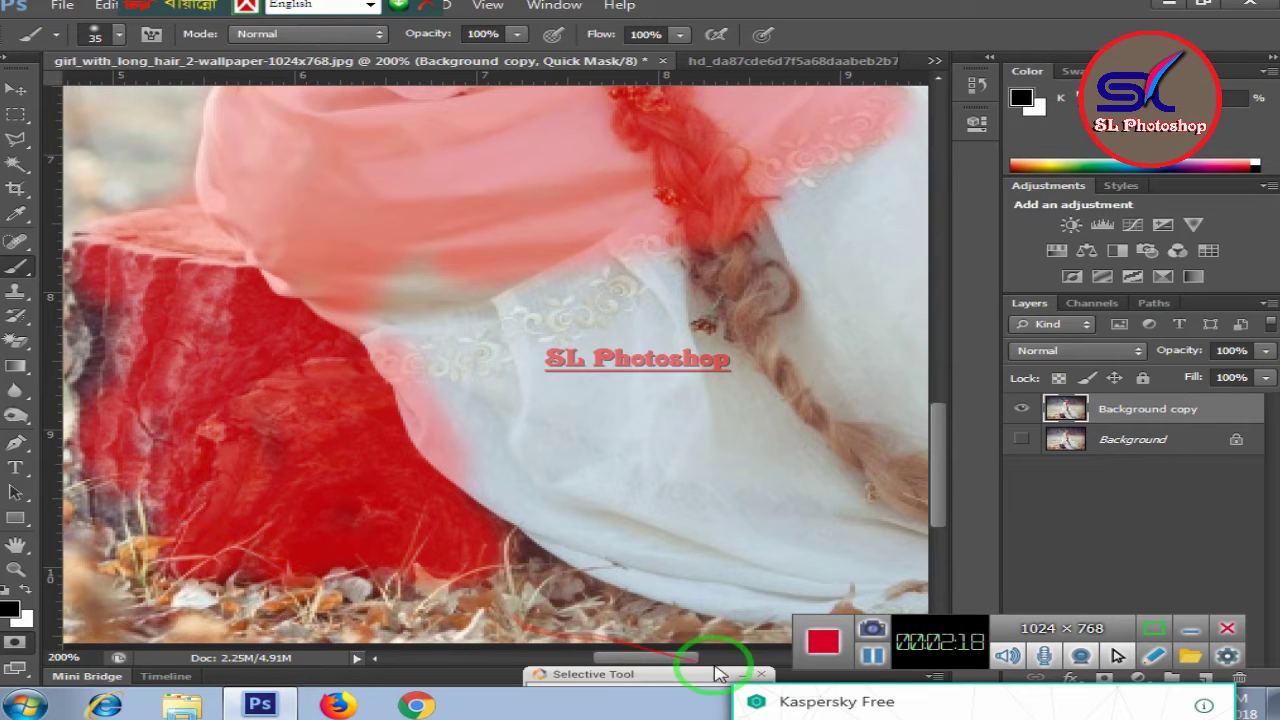
# Step: Mask the dress's lower edge and hem down to the ground
pyautogui.moveTo(666, 659); pyautogui.dragTo(617, 660)
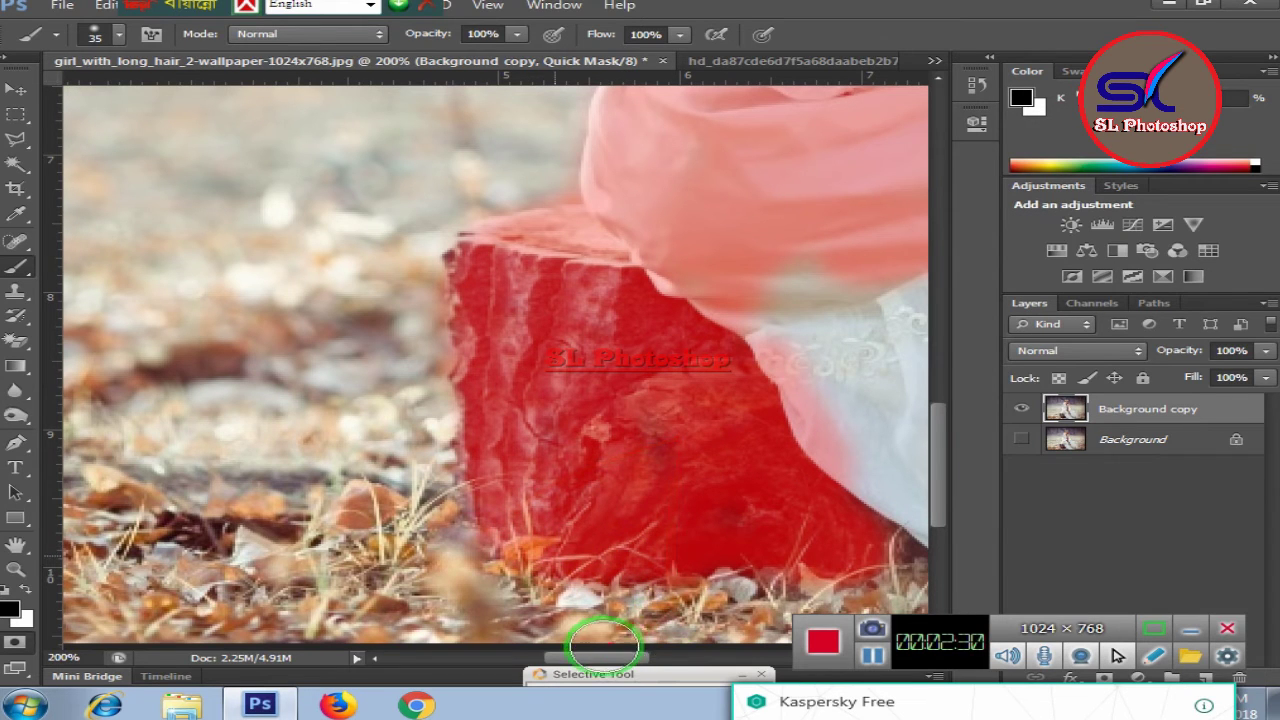
pyautogui.moveTo(600, 665)
pyautogui.mouseDown()
pyautogui.moveTo(670, 660)
pyautogui.moveTo(359, 258)
pyautogui.mouseUp()
pyautogui.scroll(-3, 359, 258)
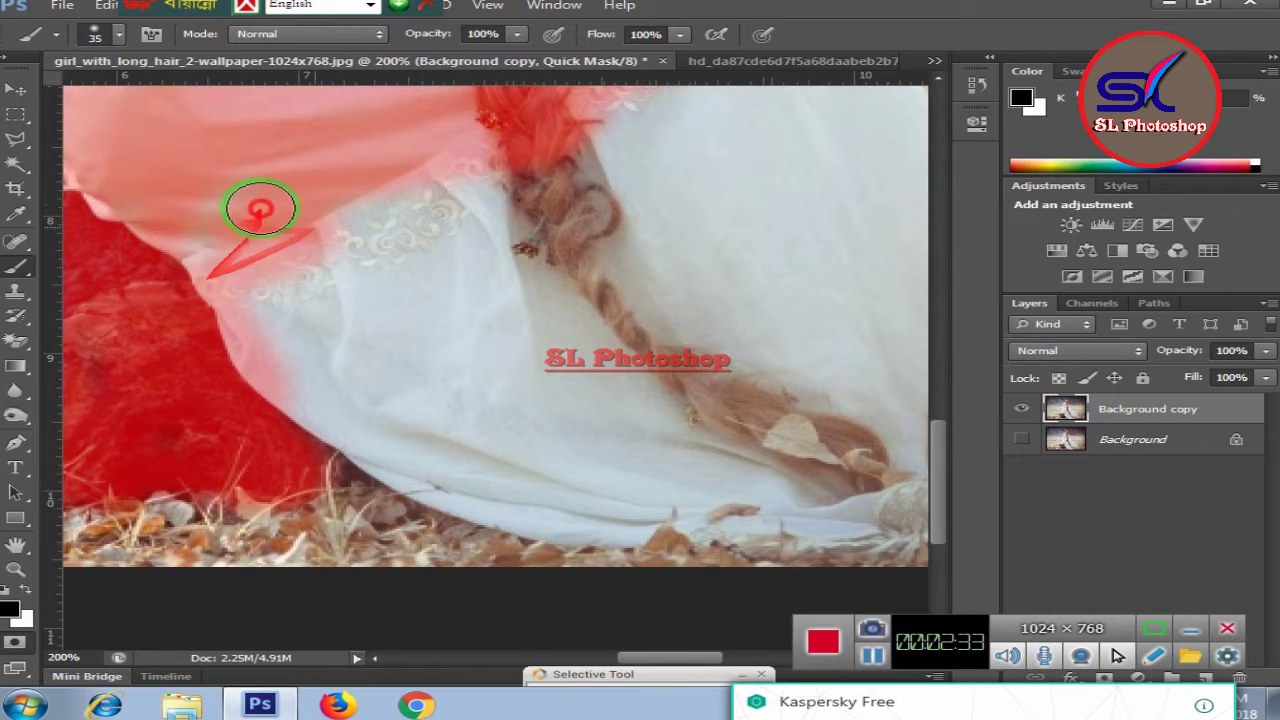
pyautogui.moveTo(340, 375)
pyautogui.mouseDown()
pyautogui.moveTo(522, 500)
pyautogui.moveTo(374, 449)
pyautogui.moveTo(306, 391)
pyautogui.moveTo(346, 289)
pyautogui.moveTo(427, 253)
pyautogui.moveTo(309, 286)
pyautogui.moveTo(486, 194)
pyautogui.moveTo(406, 211)
pyautogui.moveTo(495, 430)
pyautogui.moveTo(643, 480)
pyautogui.moveTo(400, 386)
pyautogui.moveTo(433, 397)
pyautogui.moveTo(589, 229)
pyautogui.moveTo(557, 171)
pyautogui.moveTo(600, 371)
pyautogui.moveTo(452, 334)
pyautogui.moveTo(449, 403)
pyautogui.moveTo(720, 420)
pyautogui.moveTo(651, 494)
pyautogui.moveTo(594, 515)
pyautogui.mouseUp()
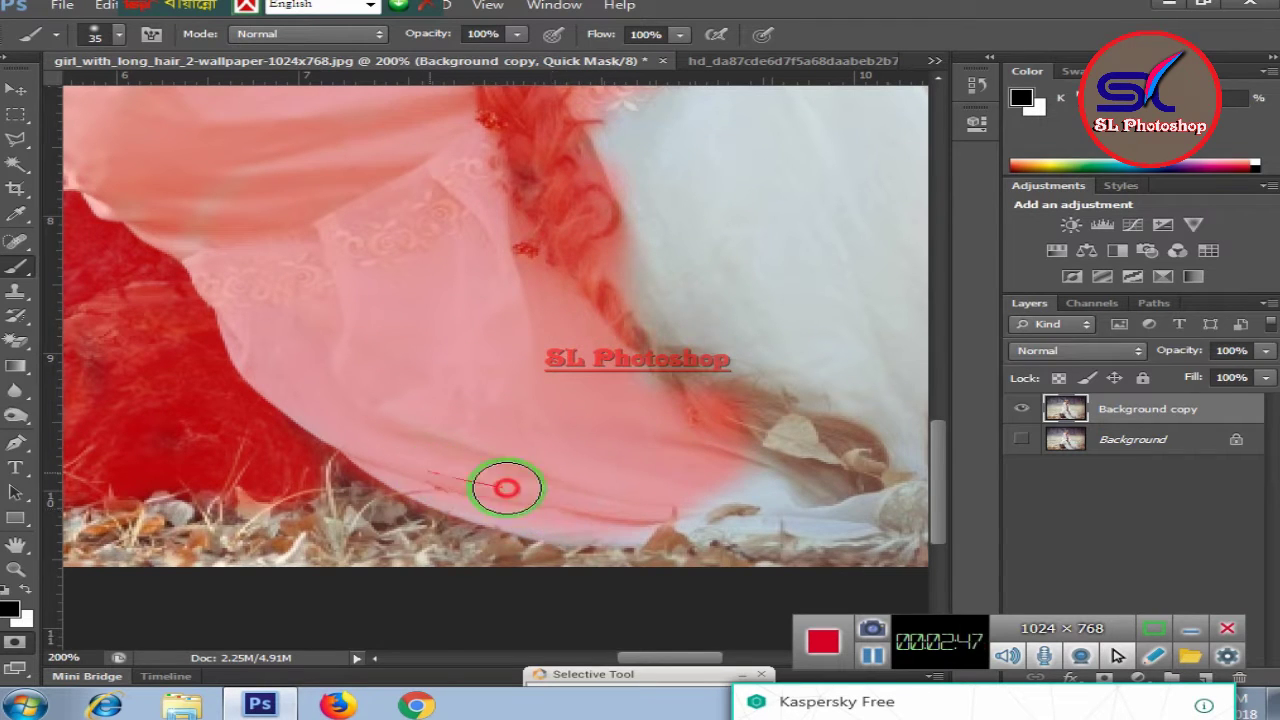
pyautogui.moveTo(742, 510); pyautogui.dragTo(715, 514)
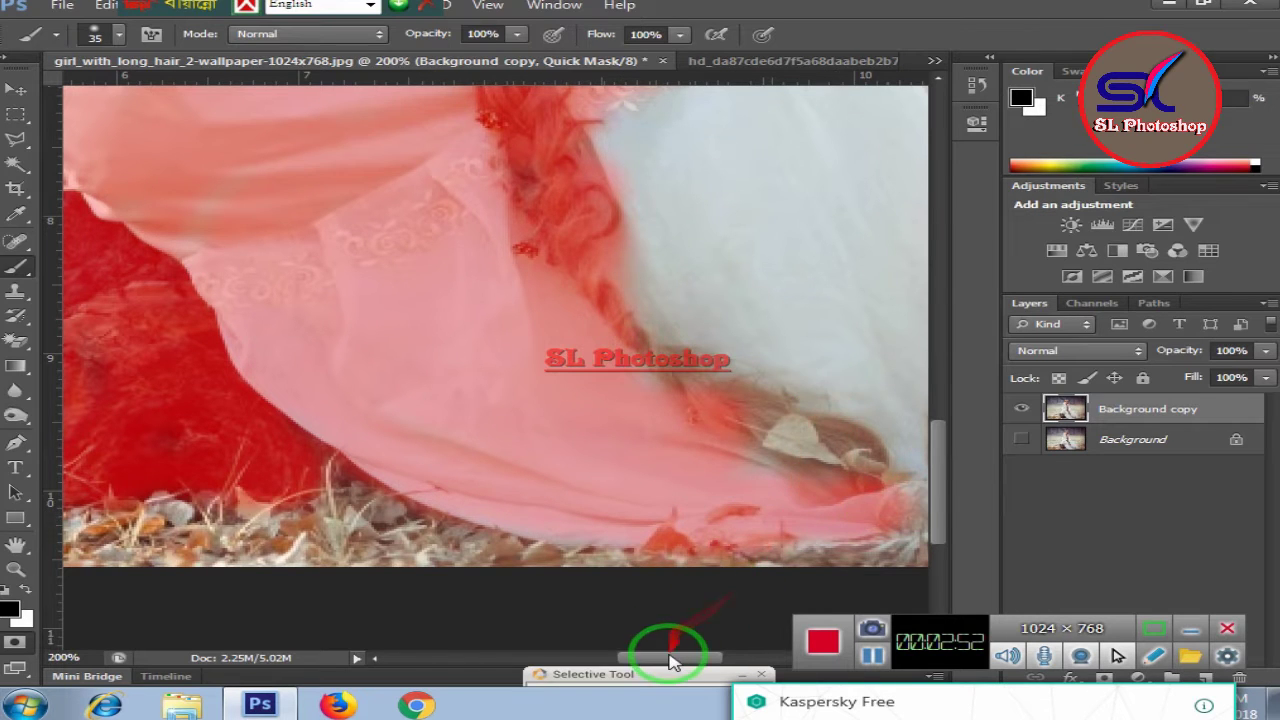
pyautogui.moveTo(668, 656); pyautogui.dragTo(715, 656)
pyautogui.scroll(-2, 500, 425)
# Step: Mask the hair strands over the hem, the lower dress hem and the light cloth strip
pyautogui.scroll(-1, 501, 426)
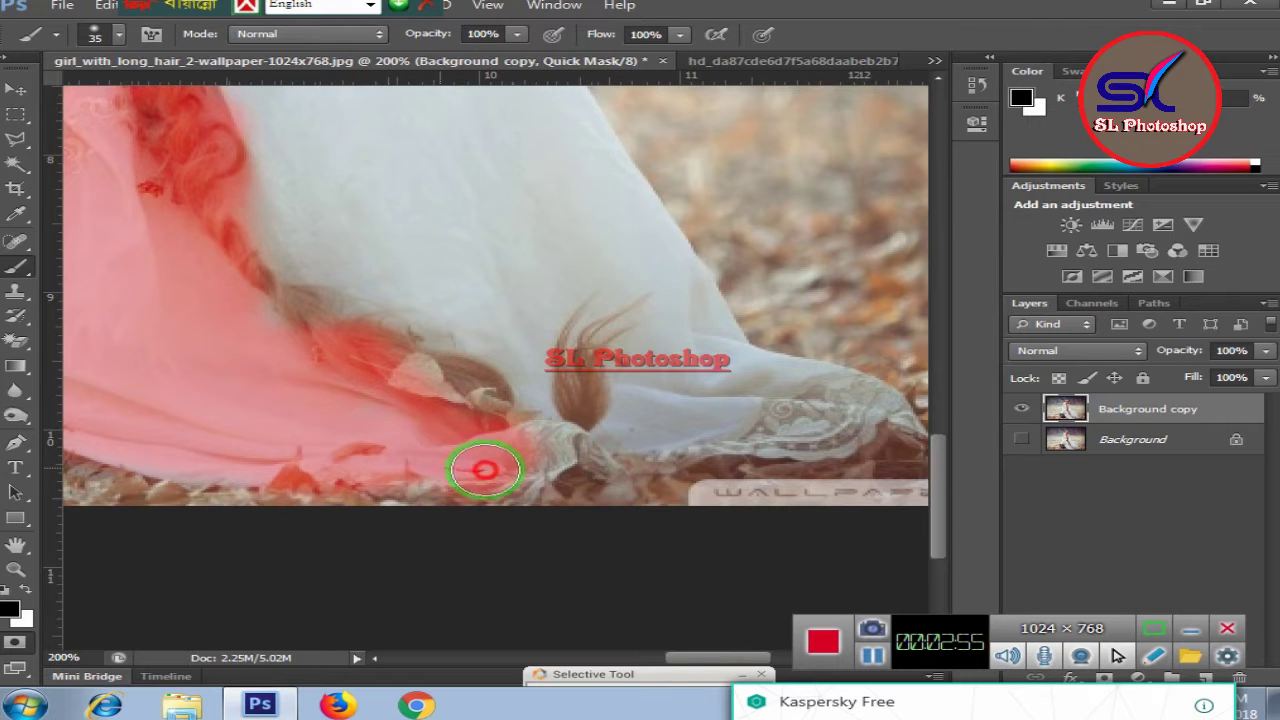
pyautogui.moveTo(522, 354)
pyautogui.mouseDown()
pyautogui.moveTo(612, 372)
pyautogui.moveTo(615, 435)
pyautogui.mouseUp()
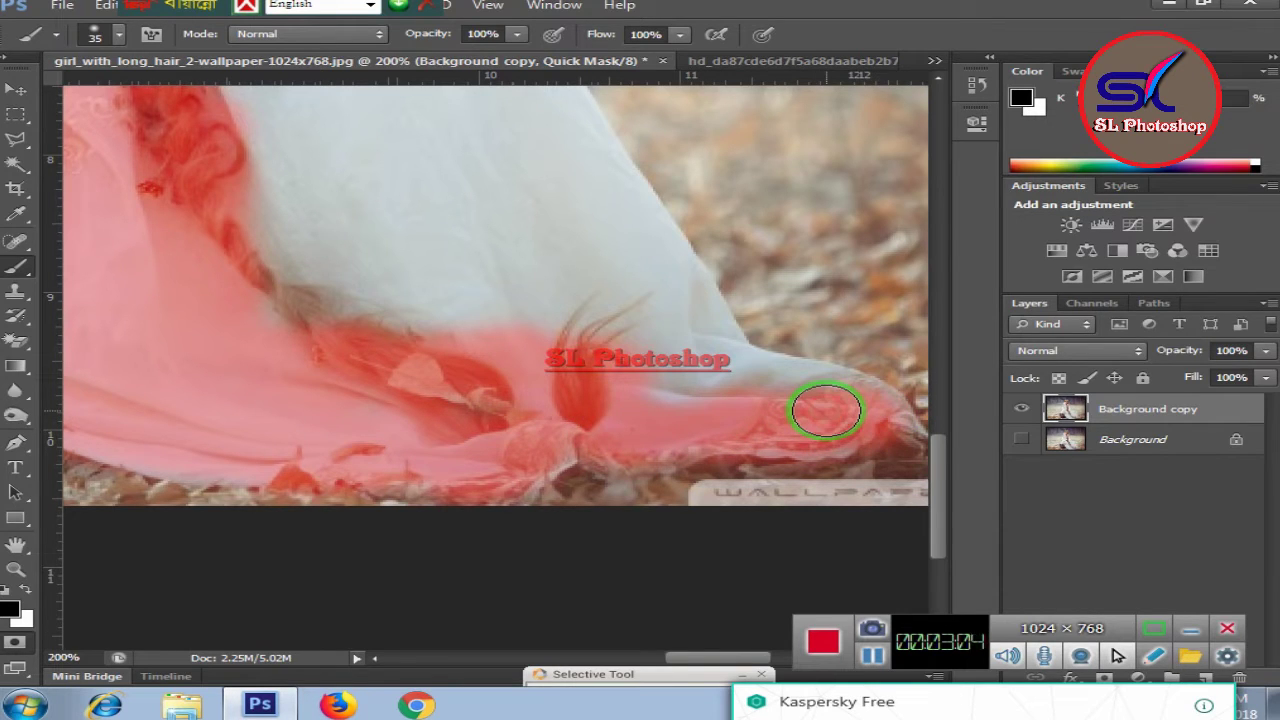
pyautogui.moveTo(457, 386)
pyautogui.mouseDown()
pyautogui.moveTo(593, 434)
pyautogui.moveTo(499, 460)
pyautogui.mouseUp()
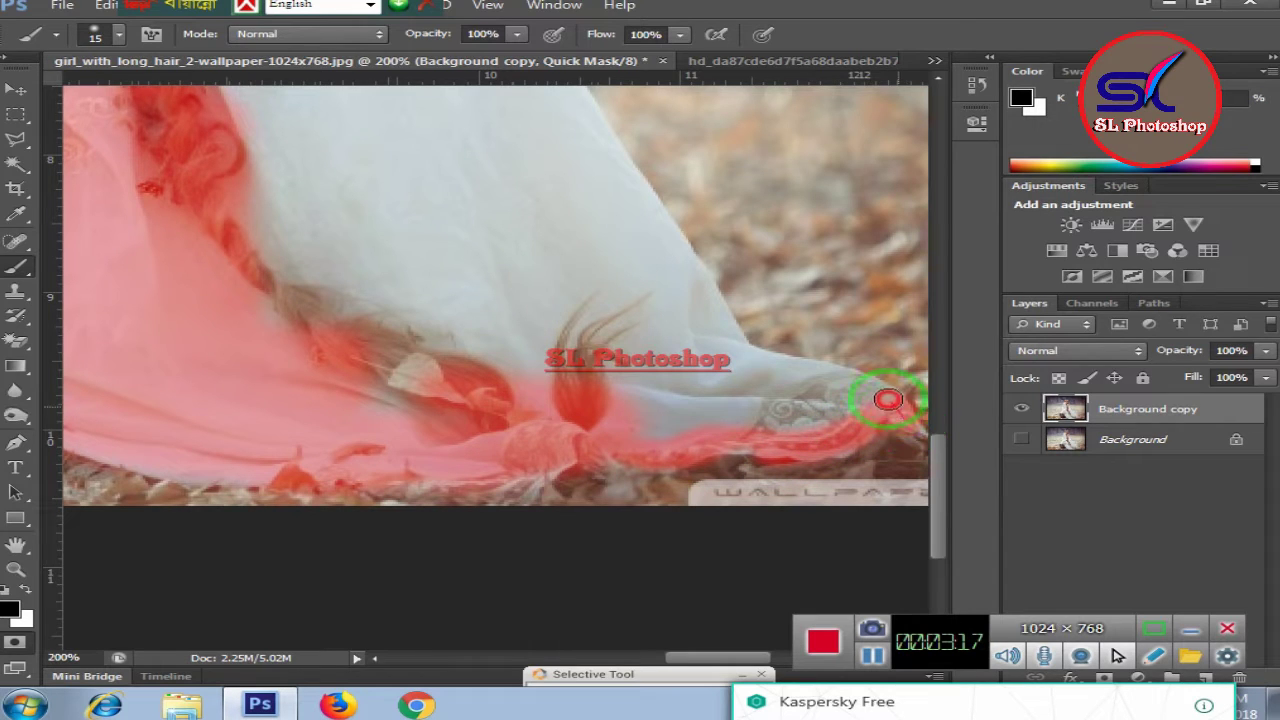
pyautogui.moveTo(748, 360)
pyautogui.mouseDown()
pyautogui.moveTo(698, 288)
pyautogui.moveTo(820, 420)
pyautogui.moveTo(745, 413)
pyautogui.mouseUp()
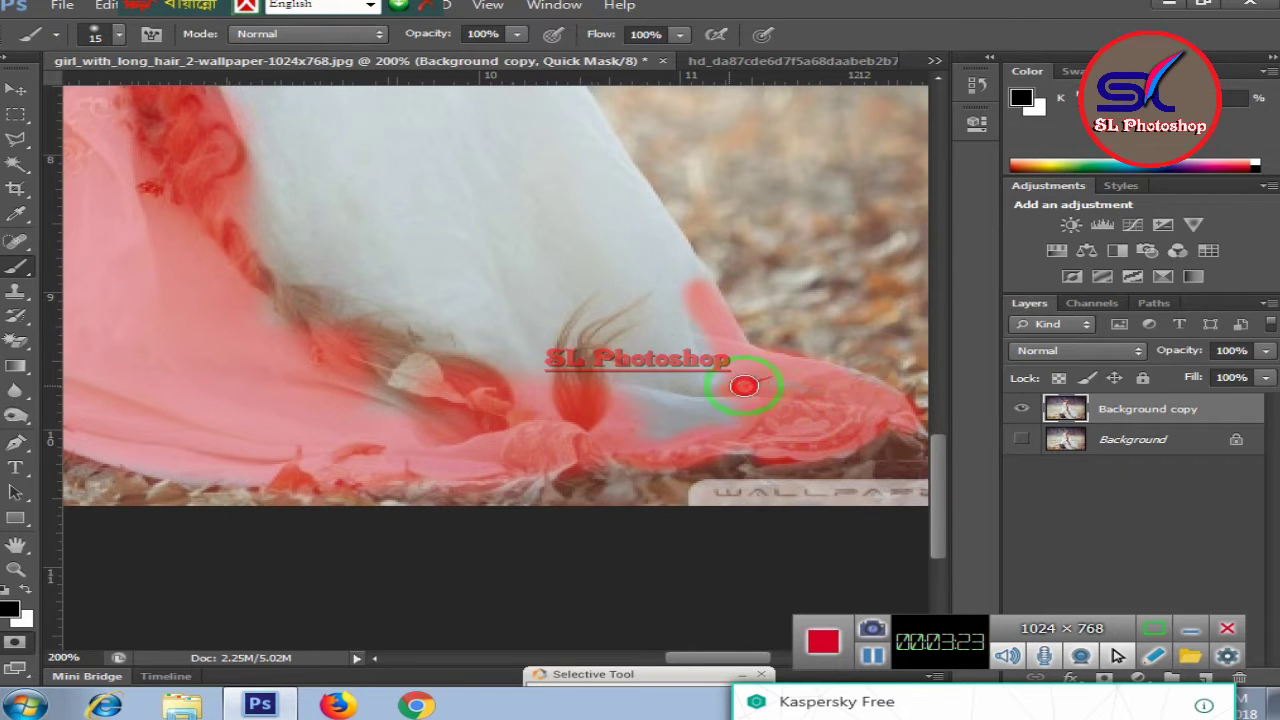
pyautogui.moveTo(750, 379)
pyautogui.mouseDown()
pyautogui.moveTo(600, 449)
pyautogui.moveTo(709, 422)
pyautogui.mouseUp()
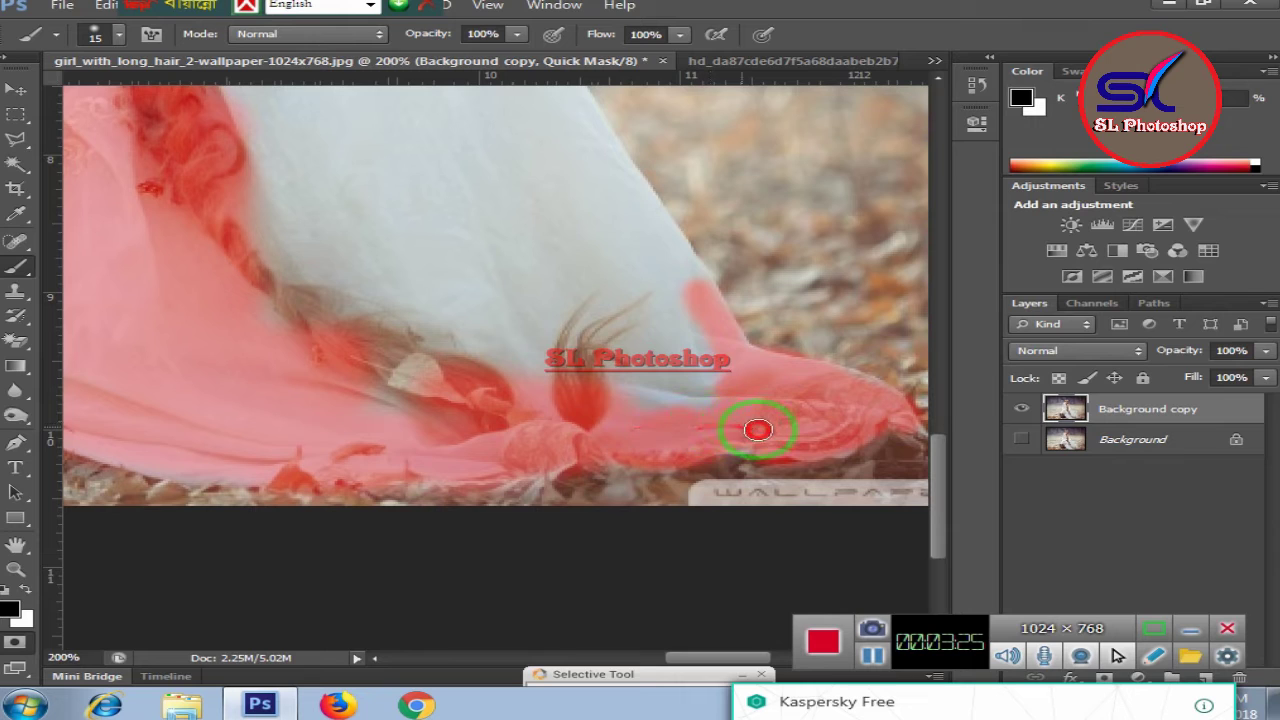
# Step: Fill the cloth below the hair with a larger brush, then trace the dress's outer edge finely
pyautogui.scroll(3, 580, 287)
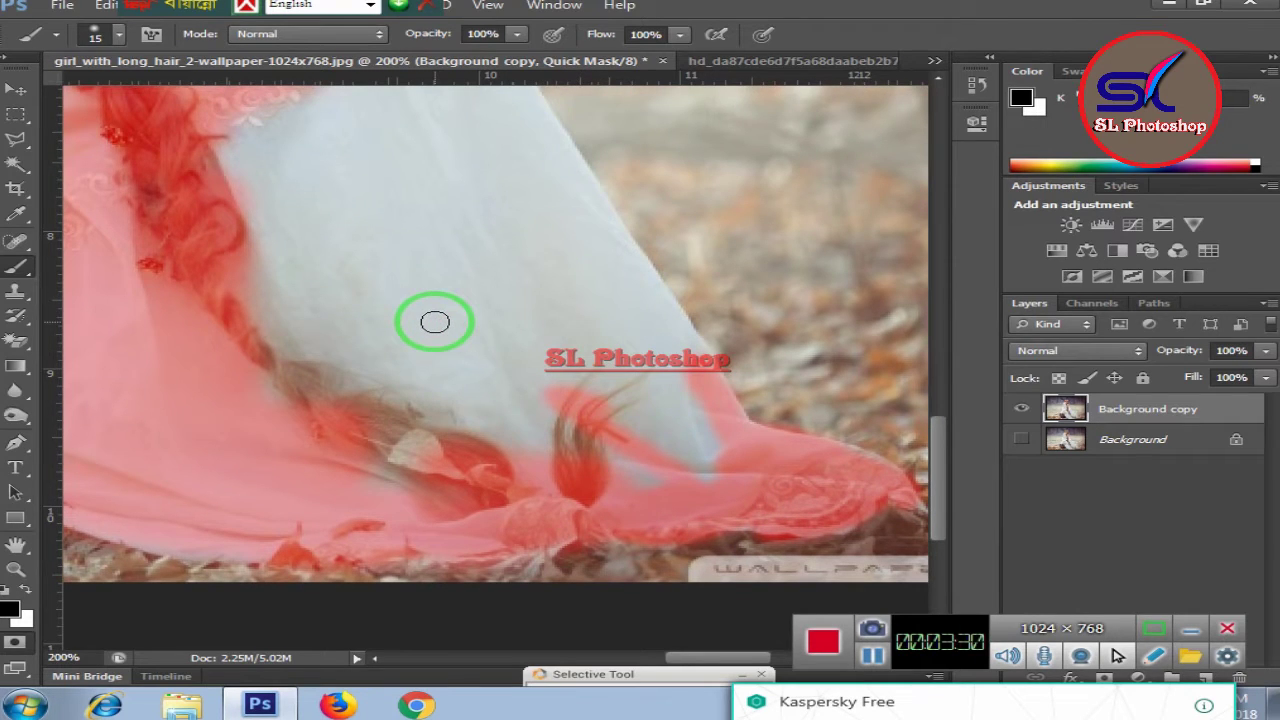
pyautogui.press(']')
pyautogui.press(']')
pyautogui.moveTo(266, 214)
pyautogui.mouseDown()
pyautogui.moveTo(360, 351)
pyautogui.moveTo(223, 300)
pyautogui.moveTo(500, 471)
pyautogui.moveTo(651, 480)
pyautogui.moveTo(371, 457)
pyautogui.moveTo(603, 437)
pyautogui.moveTo(337, 106)
pyautogui.moveTo(371, 271)
pyautogui.moveTo(272, 150)
pyautogui.moveTo(509, 414)
pyautogui.moveTo(694, 443)
pyautogui.moveTo(571, 294)
pyautogui.moveTo(463, 109)
pyautogui.moveTo(497, 286)
pyautogui.moveTo(567, 395)
pyautogui.mouseUp()
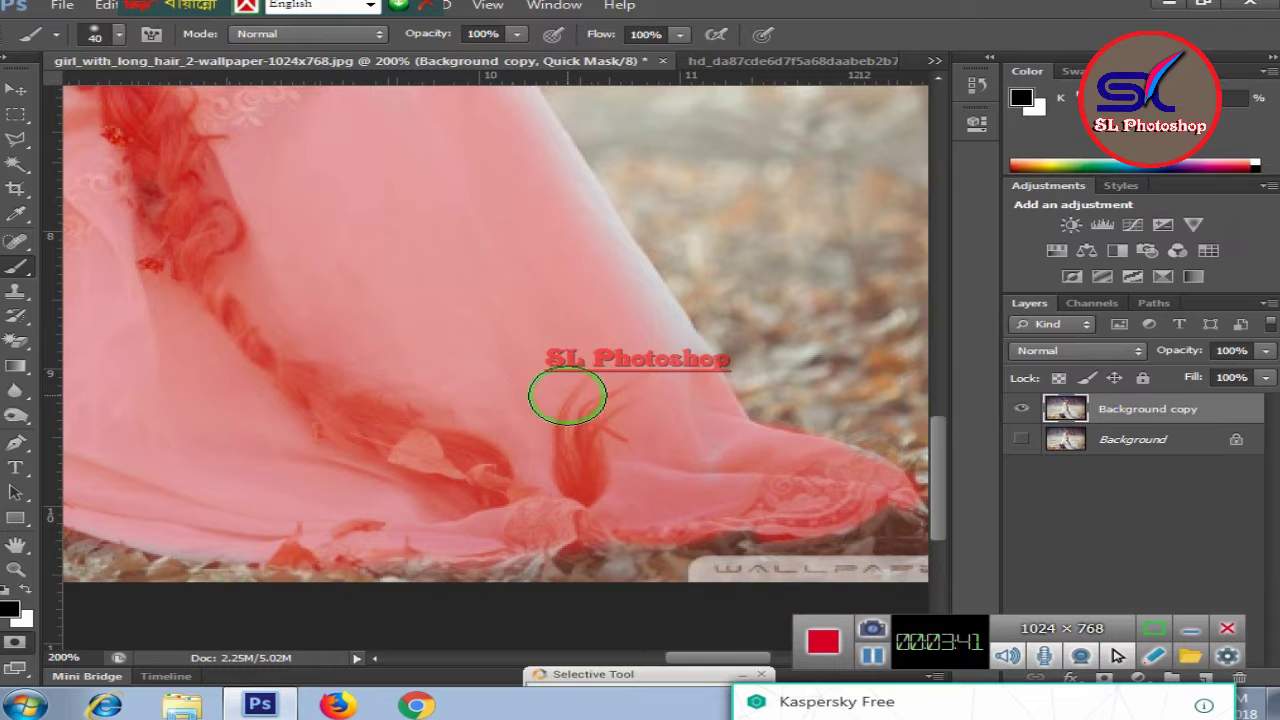
pyautogui.press('[')
pyautogui.press('[')
pyautogui.press('[')
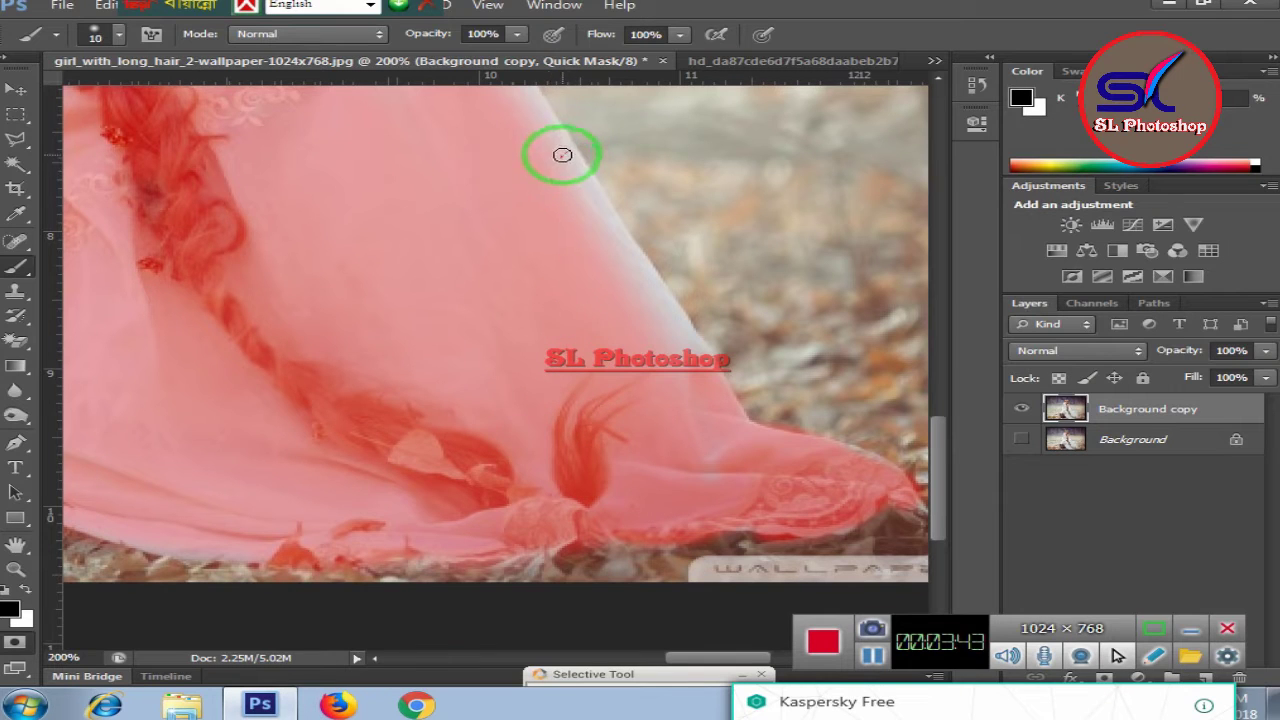
pyautogui.moveTo(565, 176)
pyautogui.mouseDown()
pyautogui.moveTo(600, 217)
pyautogui.moveTo(563, 143)
pyautogui.moveTo(566, 190)
pyautogui.moveTo(613, 248)
pyautogui.moveTo(591, 243)
pyautogui.moveTo(677, 363)
pyautogui.mouseUp()
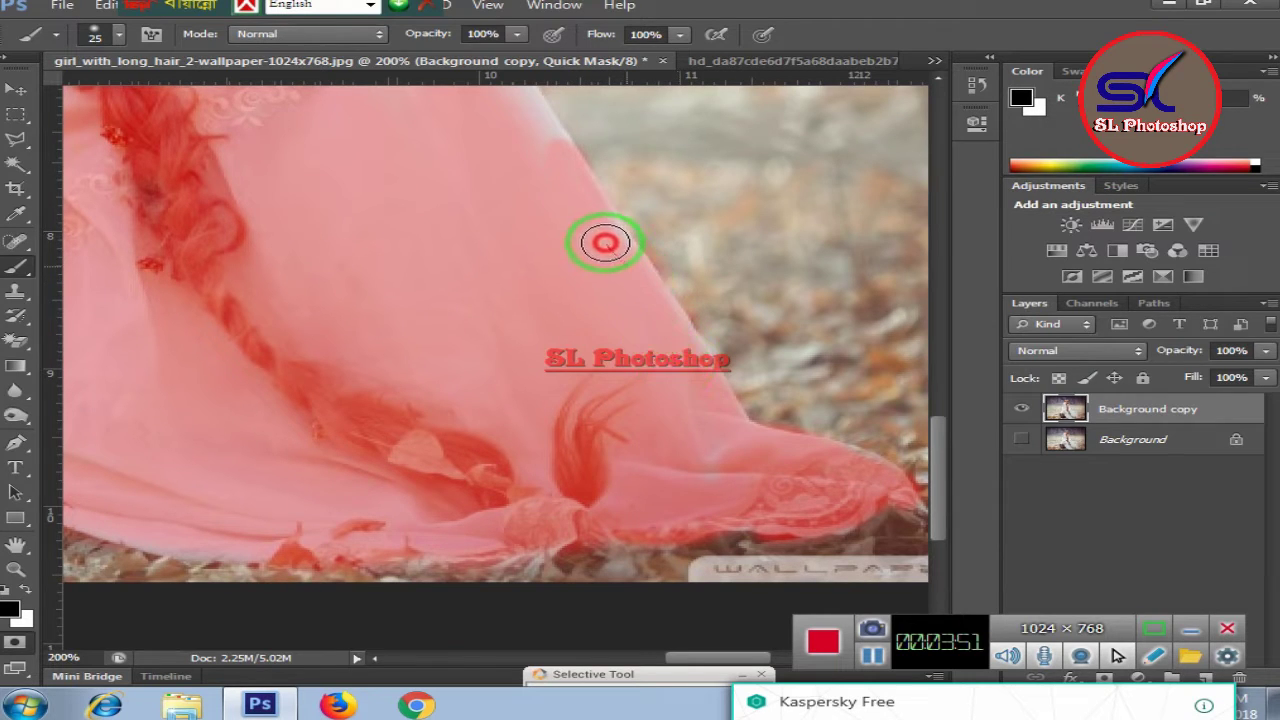
pyautogui.moveTo(603, 246); pyautogui.dragTo(664, 344)
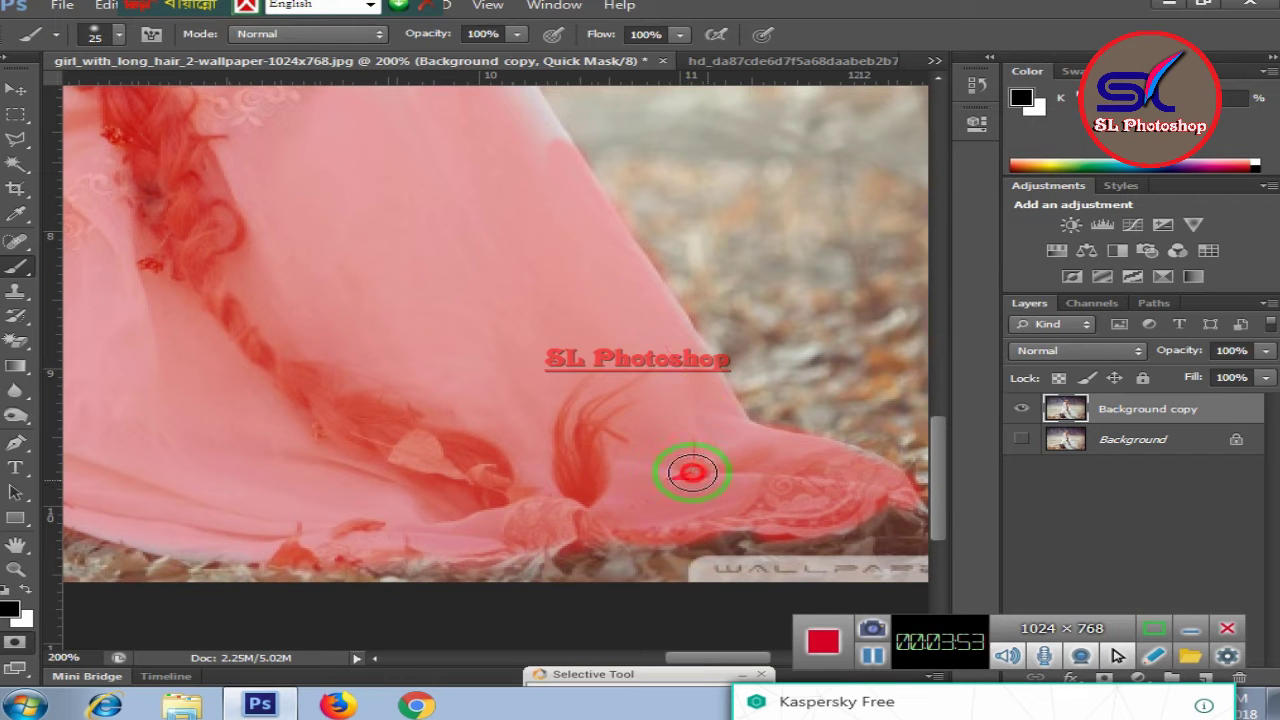
# Step: Undo two stray mask strokes and repaint a short stroke on the cloth edge
pyautogui.moveTo(692, 472); pyautogui.dragTo(480, 297)
pyautogui.hotkey('ctrl', 'z')
pyautogui.scroll(3, 471, 249)
pyautogui.moveTo(465, 250); pyautogui.dragTo(250, 240)
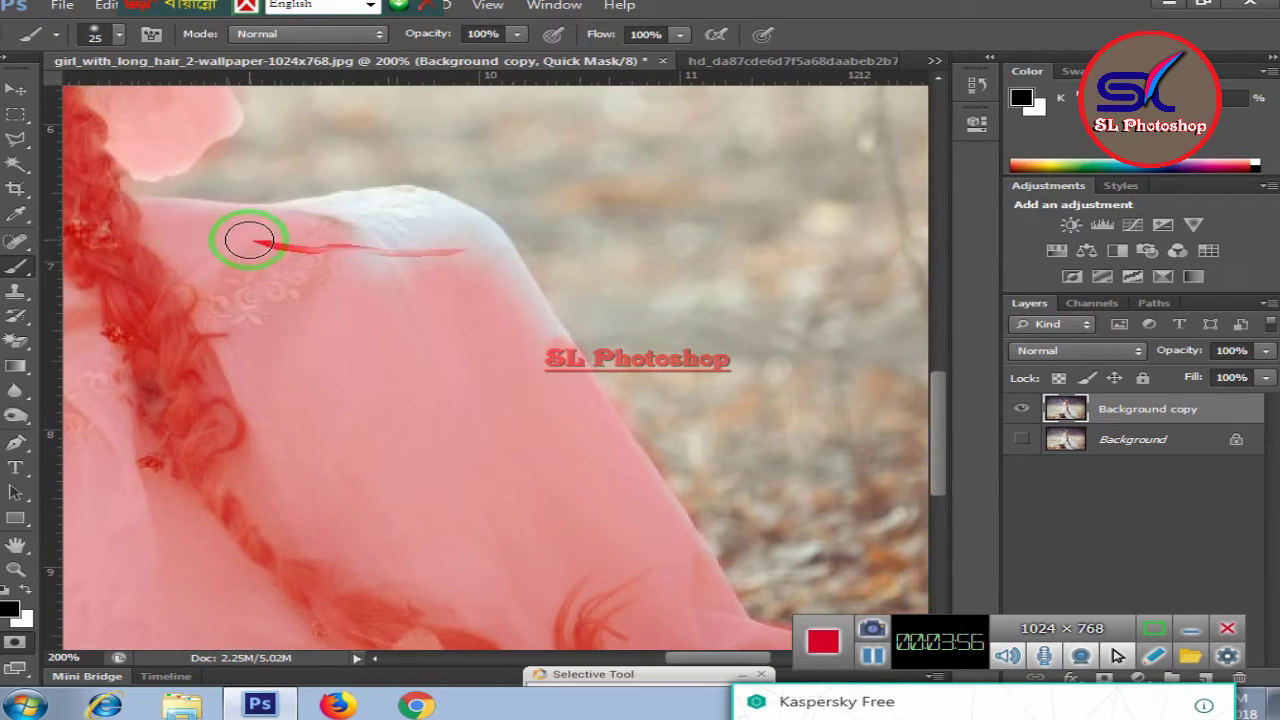
pyautogui.hotkey('ctrl', 'z')
pyautogui.moveTo(388, 262)
pyautogui.mouseDown()
pyautogui.moveTo(426, 254)
pyautogui.moveTo(331, 211)
pyautogui.moveTo(277, 223)
pyautogui.moveTo(414, 209)
pyautogui.moveTo(466, 249)
pyautogui.moveTo(531, 353)
pyautogui.moveTo(523, 309)
pyautogui.moveTo(448, 222)
pyautogui.moveTo(343, 251)
pyautogui.moveTo(539, 340)
pyautogui.moveTo(491, 257)
pyautogui.moveTo(409, 206)
pyautogui.moveTo(449, 214)
pyautogui.moveTo(500, 371)
pyautogui.moveTo(340, 370)
pyautogui.mouseUp()
# Step: Mask the sleeve's right edge and the dress where it meets the stump
pyautogui.scroll(-1, 329, 309)
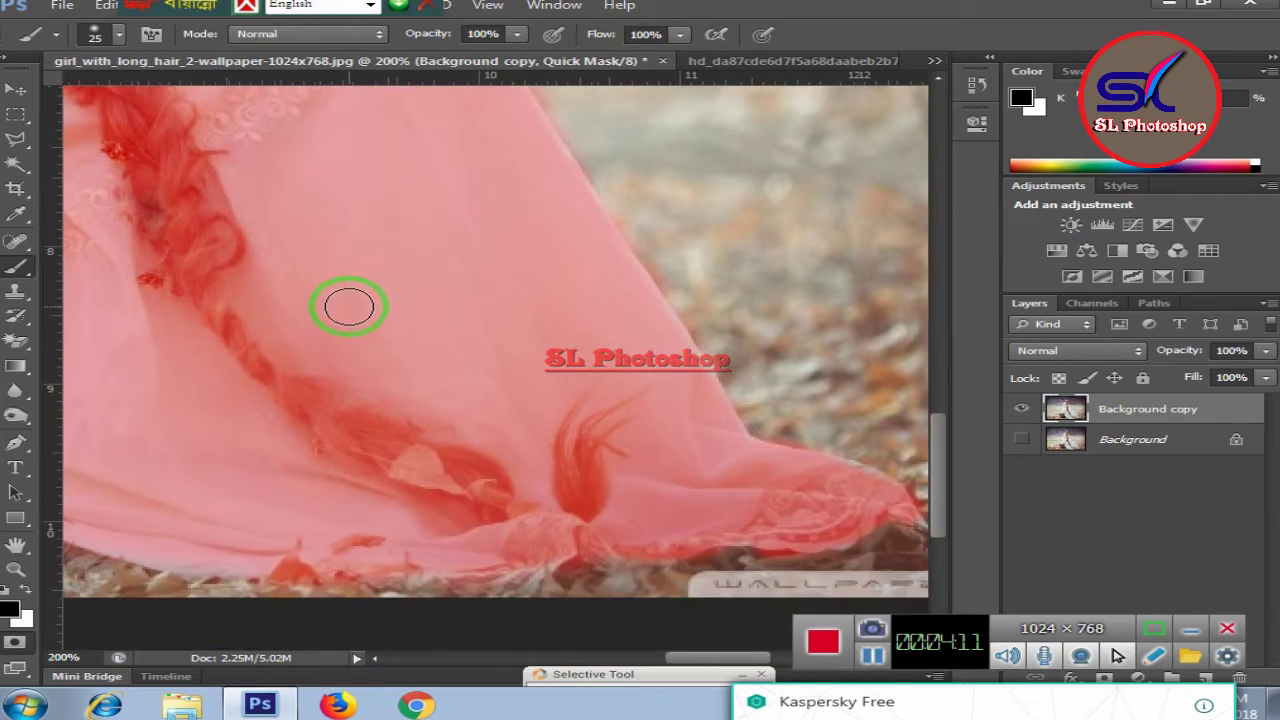
pyautogui.scroll(-1, 346, 300)
pyautogui.scroll(-1, 346, 300)
pyautogui.scroll(1, 352, 314)
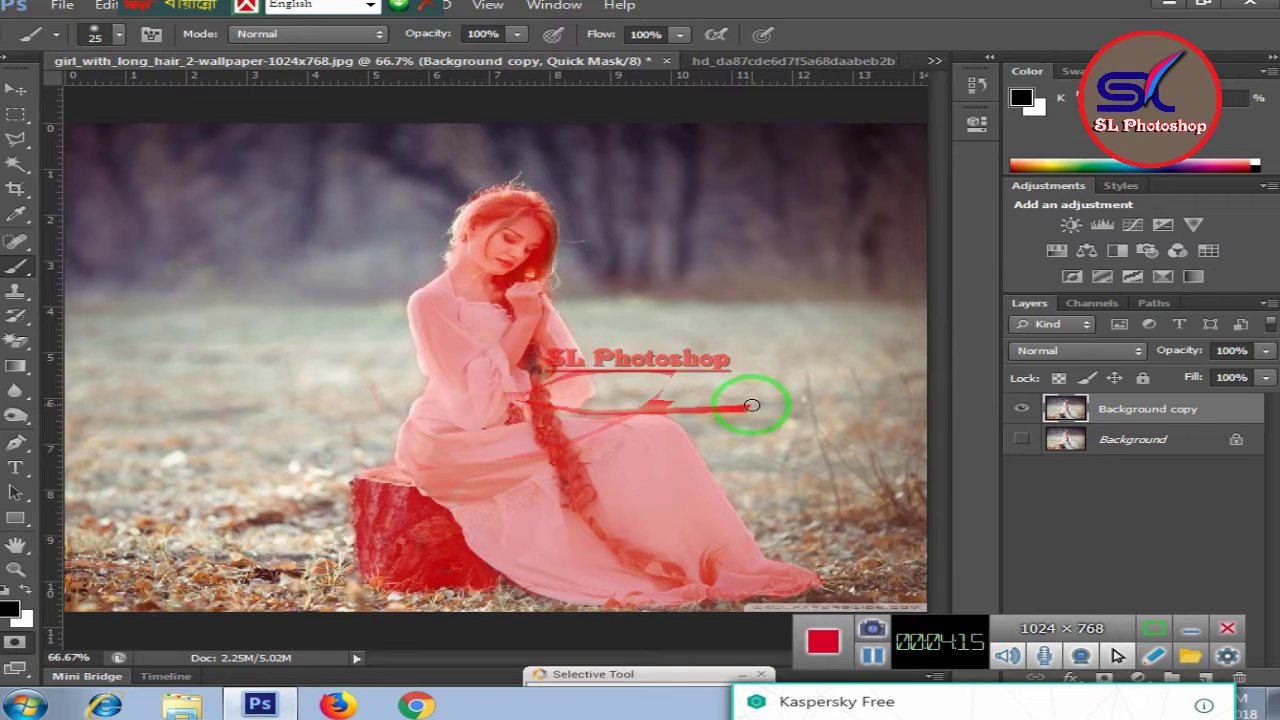
pyautogui.scroll(2, 757, 412)
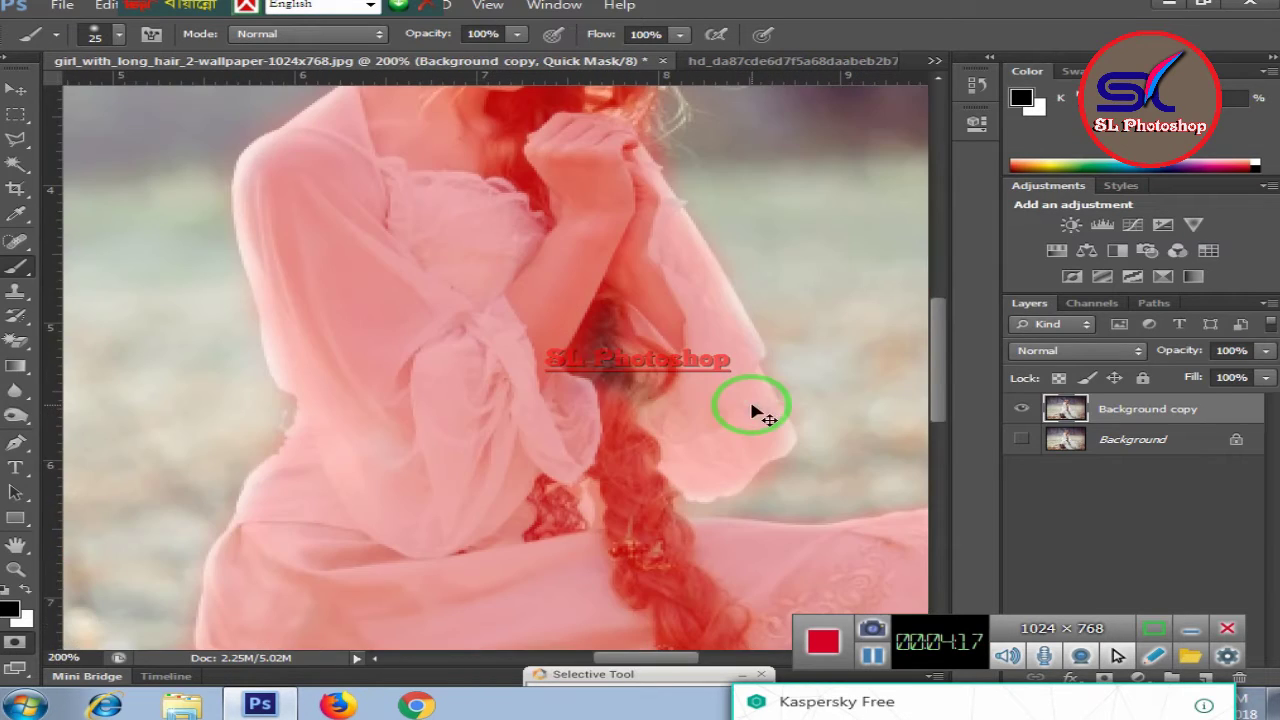
pyautogui.moveTo(620, 396); pyautogui.dragTo(469, 407)
pyautogui.scroll(-2, 469, 407)
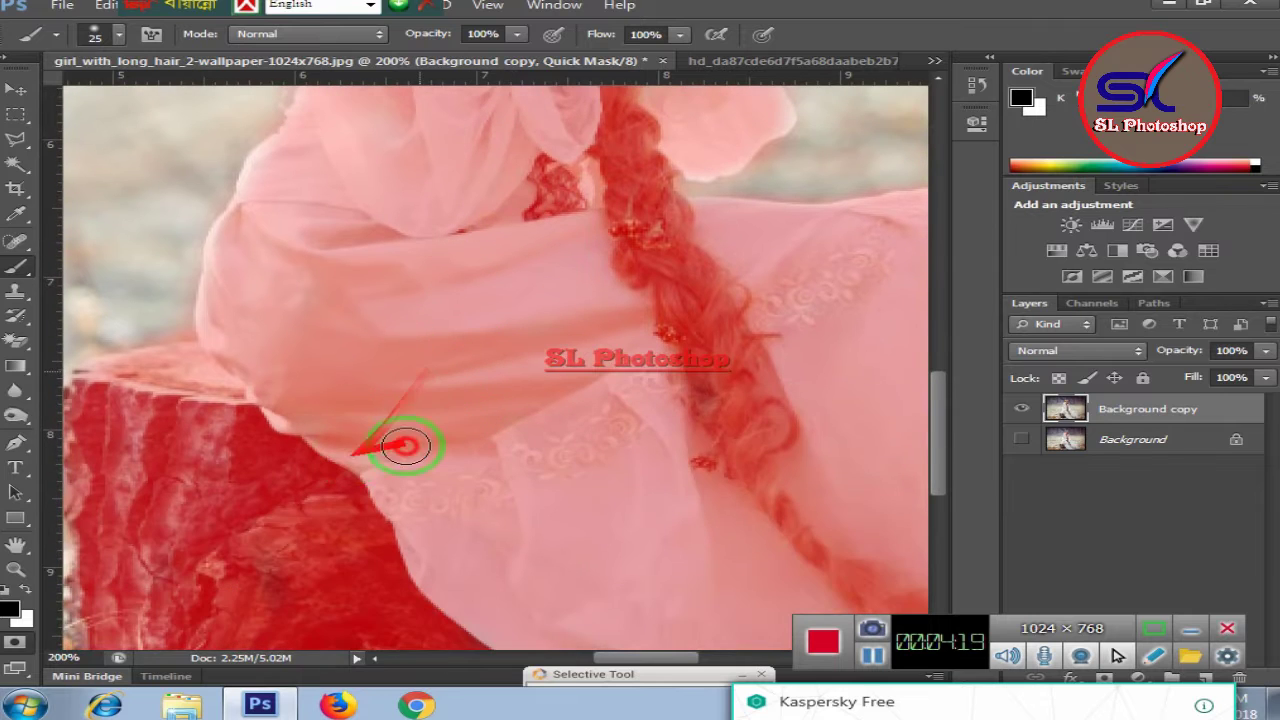
pyautogui.moveTo(406, 449); pyautogui.dragTo(303, 435)
# Step: Mask the dress's lower-left edge and the hair edge beside her face
pyautogui.scroll(1, 394, 449)
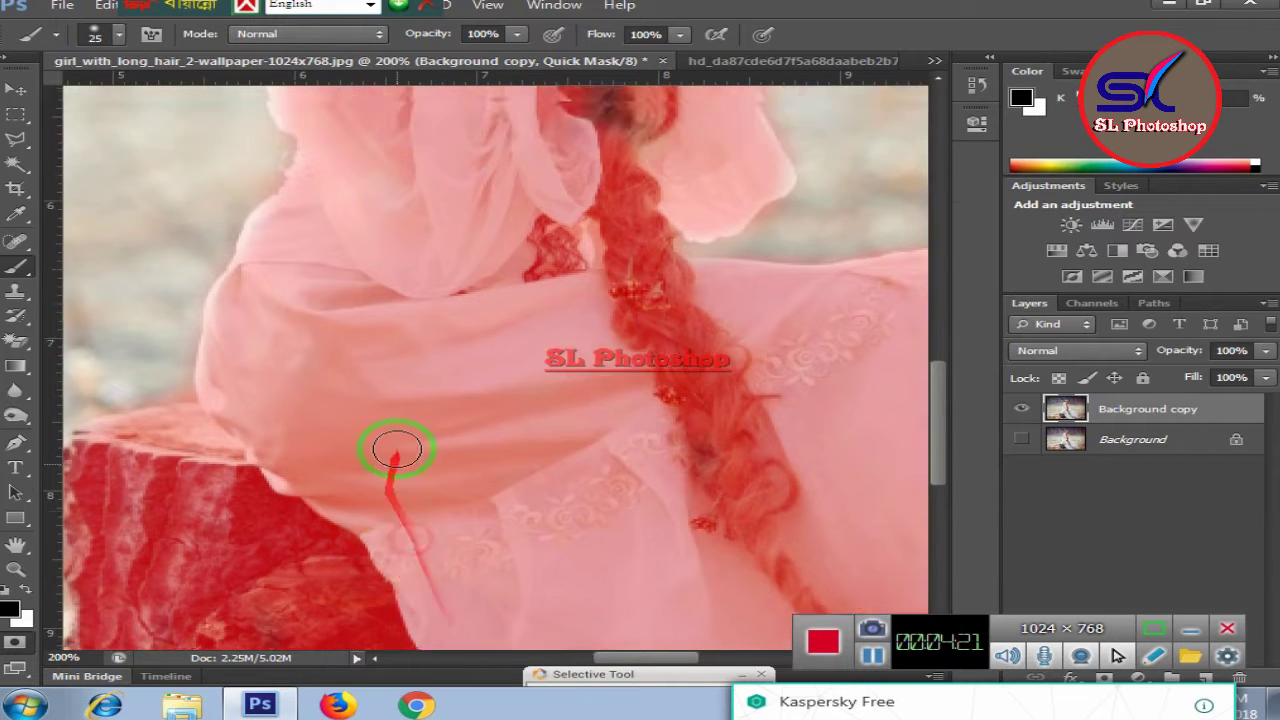
pyautogui.scroll(2, 400, 449)
pyautogui.scroll(1, 391, 416)
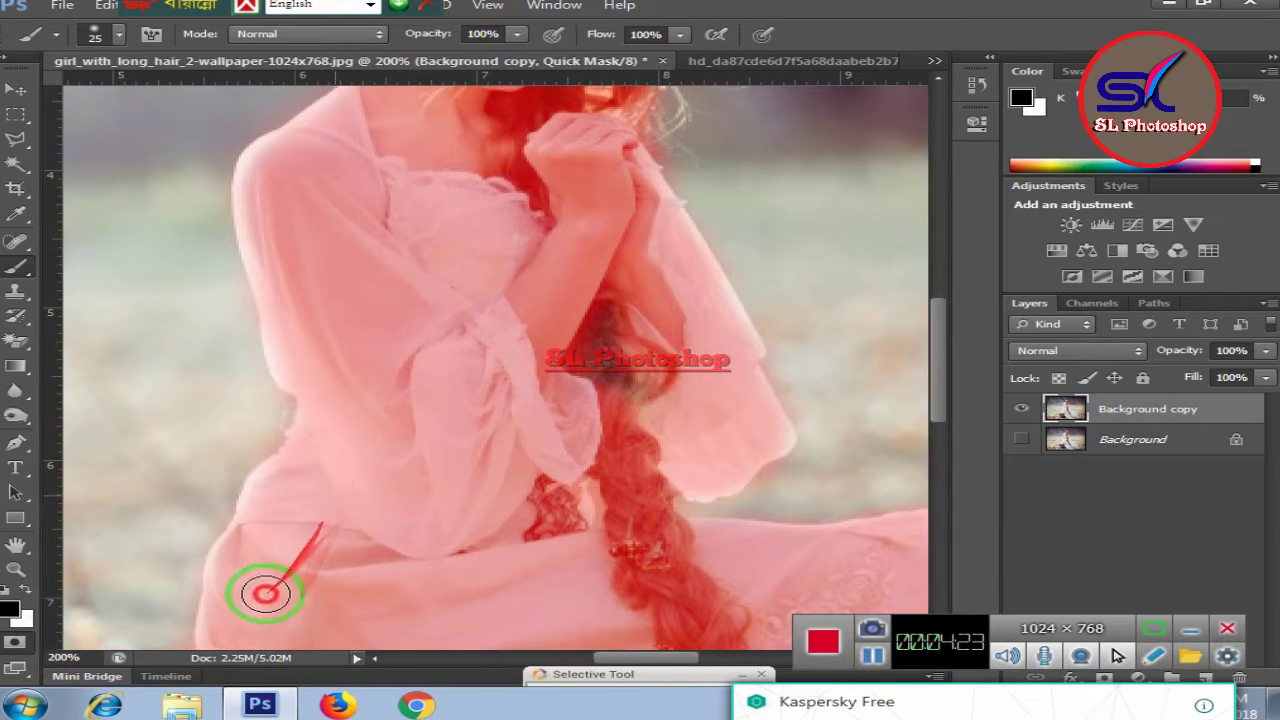
pyautogui.moveTo(445, 549); pyautogui.dragTo(380, 597)
pyautogui.scroll(2, 420, 405)
pyautogui.scroll(2, 414, 408)
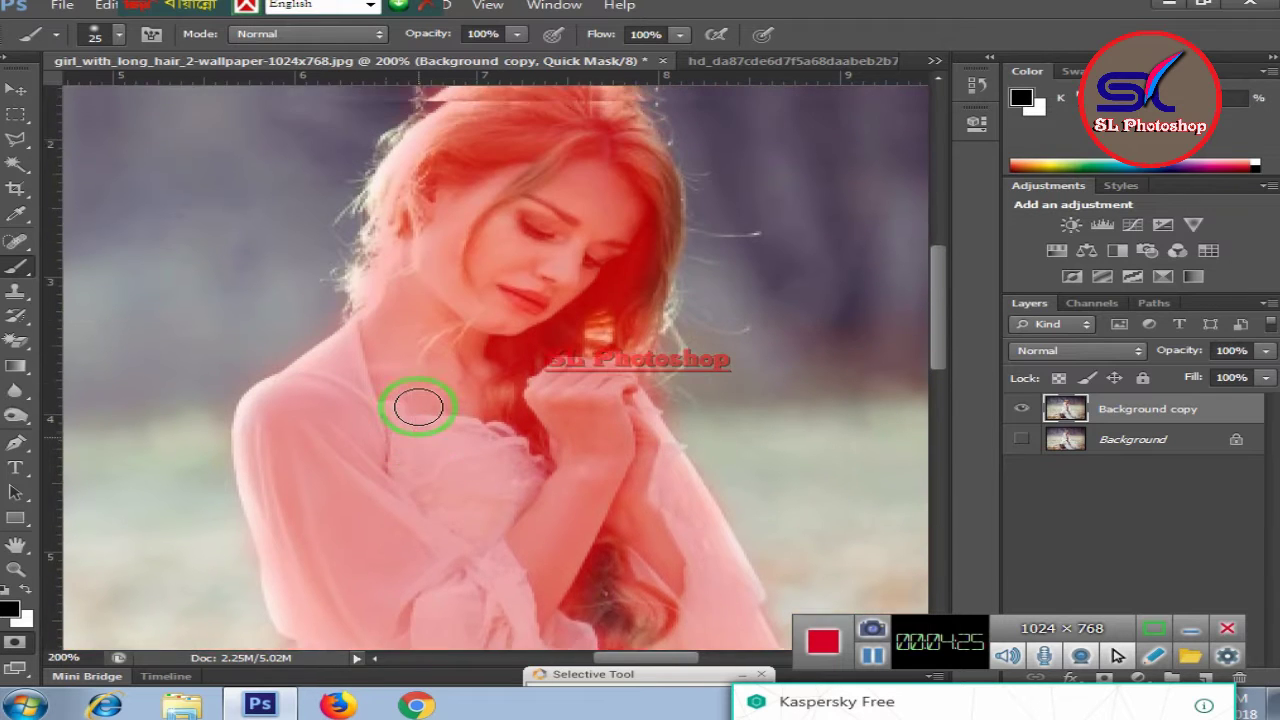
pyautogui.scroll(1, 414, 408)
pyautogui.moveTo(453, 203)
pyautogui.mouseDown()
pyautogui.moveTo(414, 194)
pyautogui.moveTo(365, 322)
pyautogui.moveTo(383, 385)
pyautogui.mouseUp()
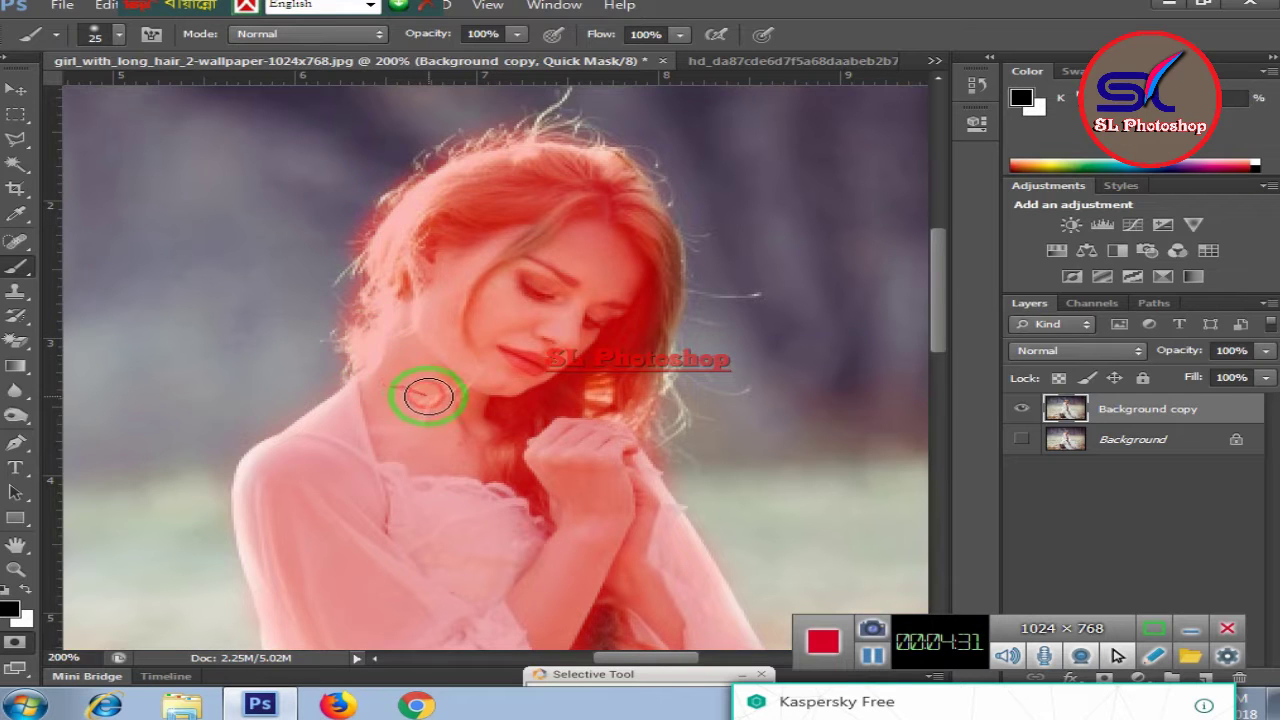
# Step: Fill the remaining gap along the dress's bottom edge with mask
pyautogui.scroll(-4, 428, 396)
pyautogui.scroll(-5, 480, 363)
pyautogui.scroll(-3, 508, 354)
pyautogui.scroll(-2, 543, 343)
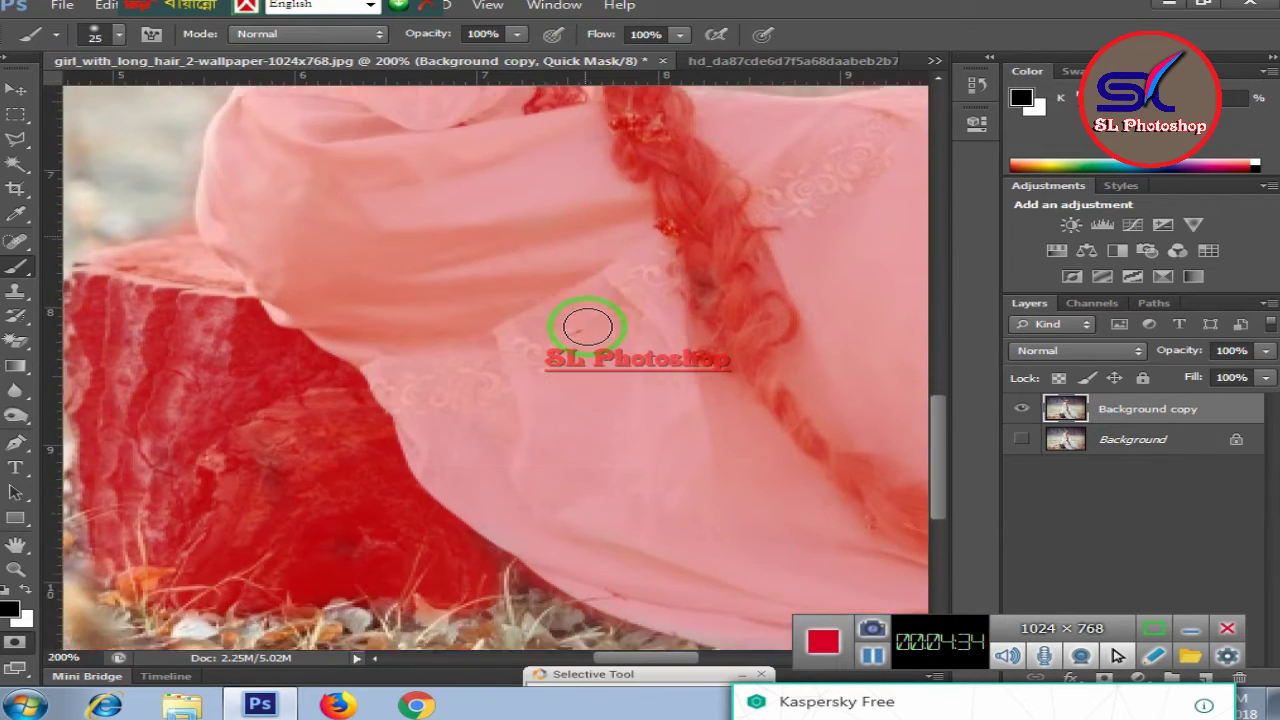
pyautogui.scroll(-3, 587, 326)
pyautogui.moveTo(694, 457); pyautogui.dragTo(643, 476)
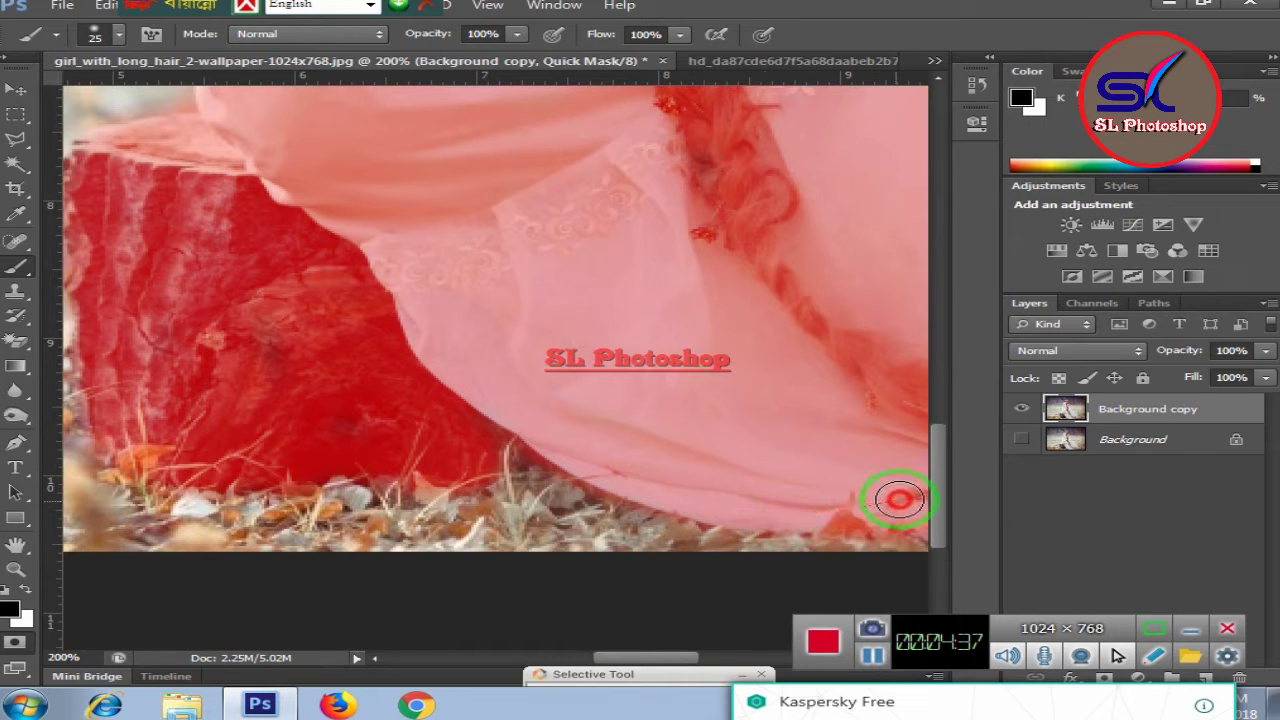
pyautogui.scroll(-2, 738, 360)
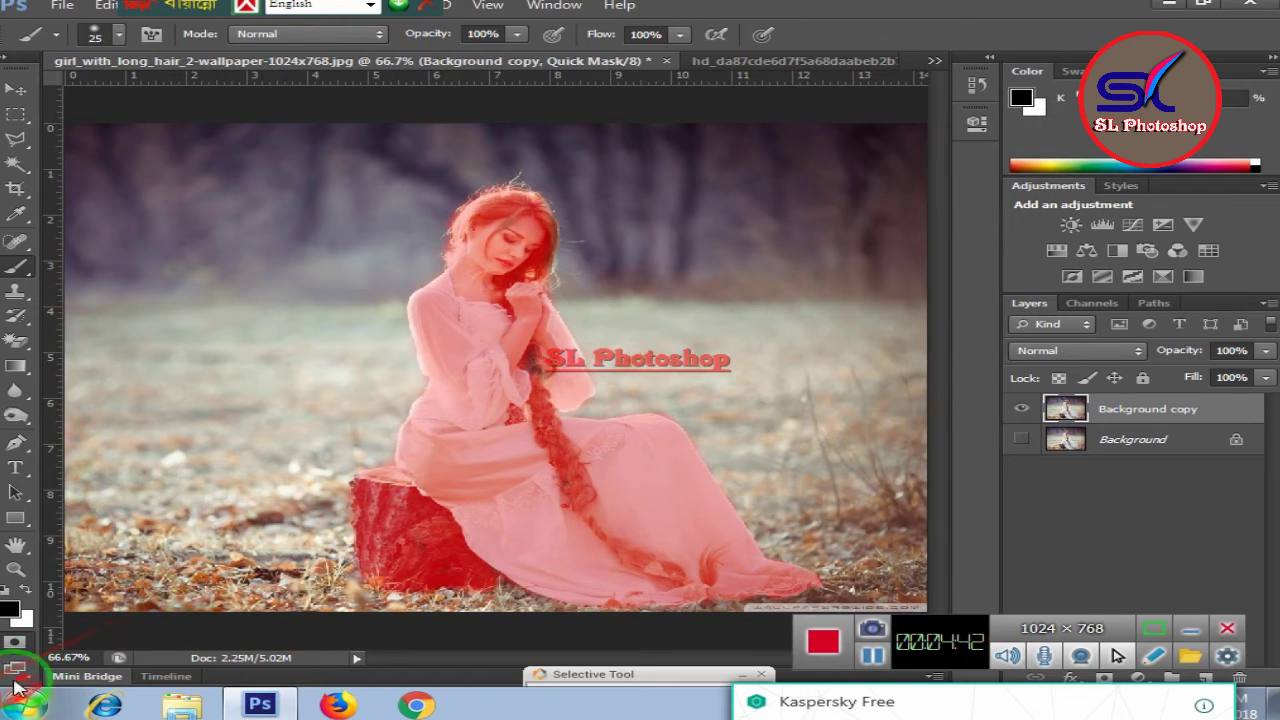
# Step: Exit Quick Mask, reset colours to black and white, and re-enter to add mask over the girl and face
pyautogui.click(18, 642)
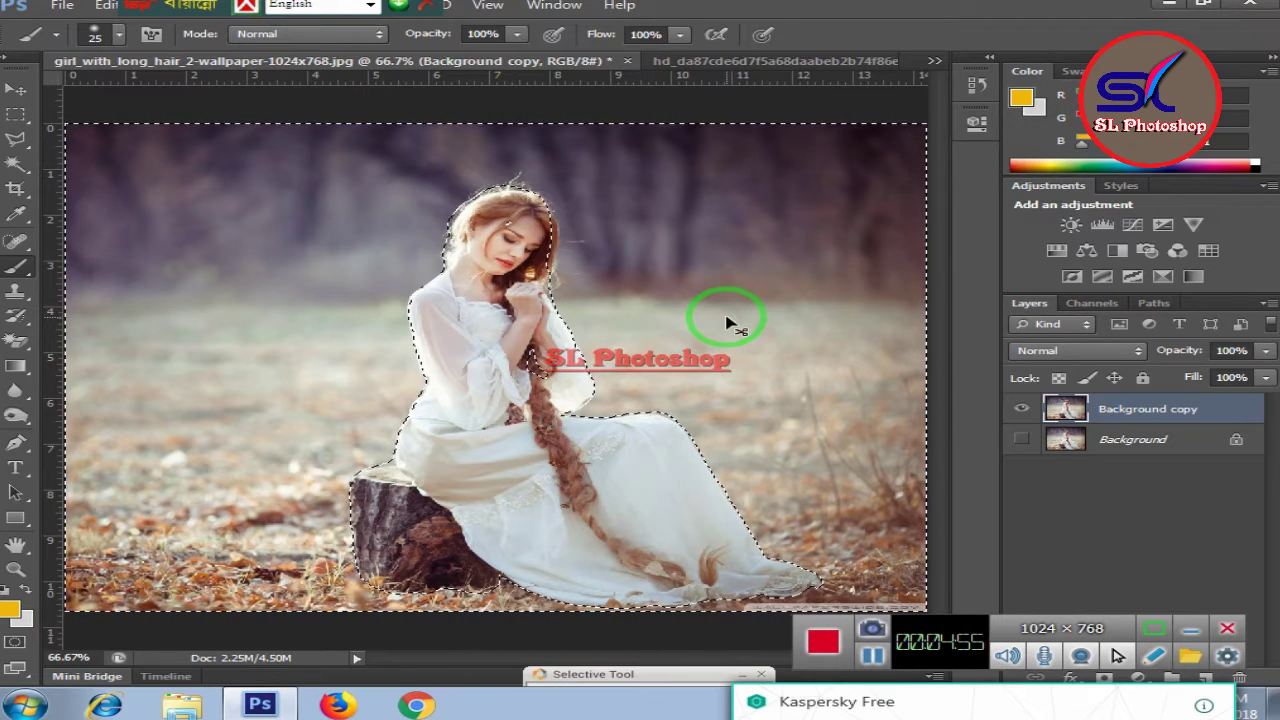
pyautogui.press('d')
pyautogui.press('q')
pyautogui.moveTo(726, 315); pyautogui.dragTo(494, 373)
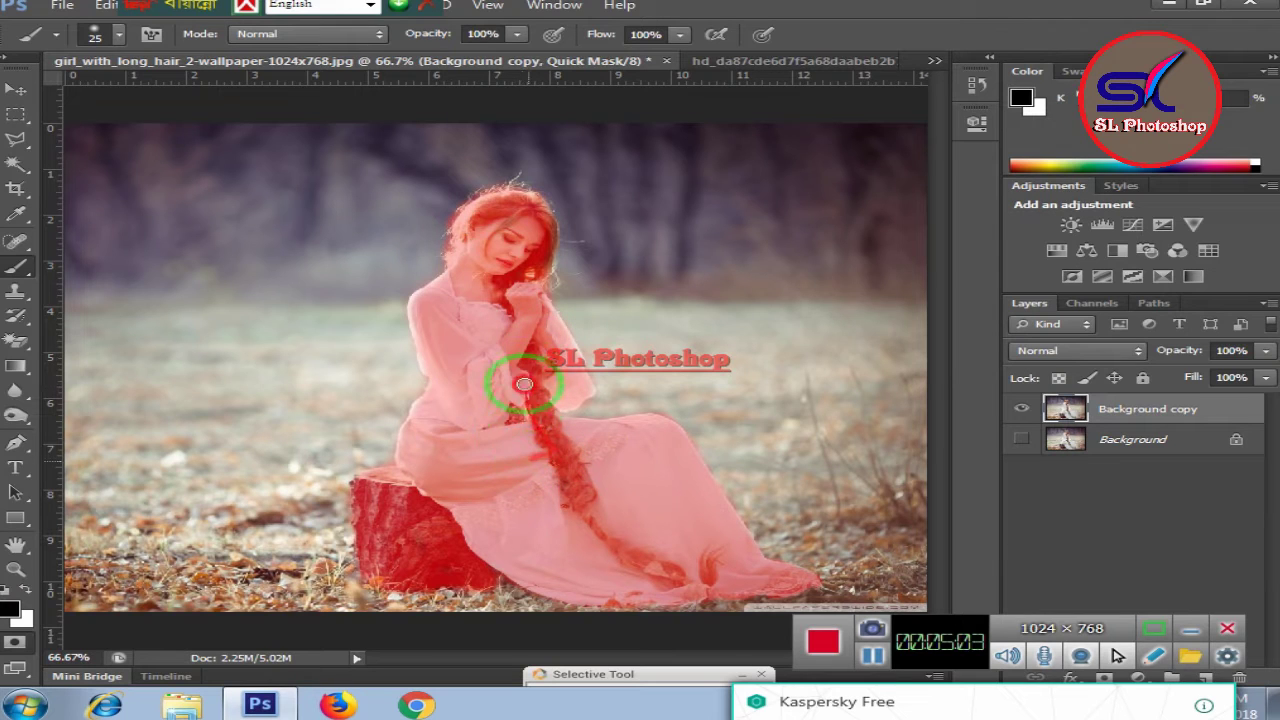
pyautogui.moveTo(524, 260)
pyautogui.mouseDown()
pyautogui.moveTo(194, 520)
pyautogui.moveTo(519, 252)
pyautogui.mouseUp()
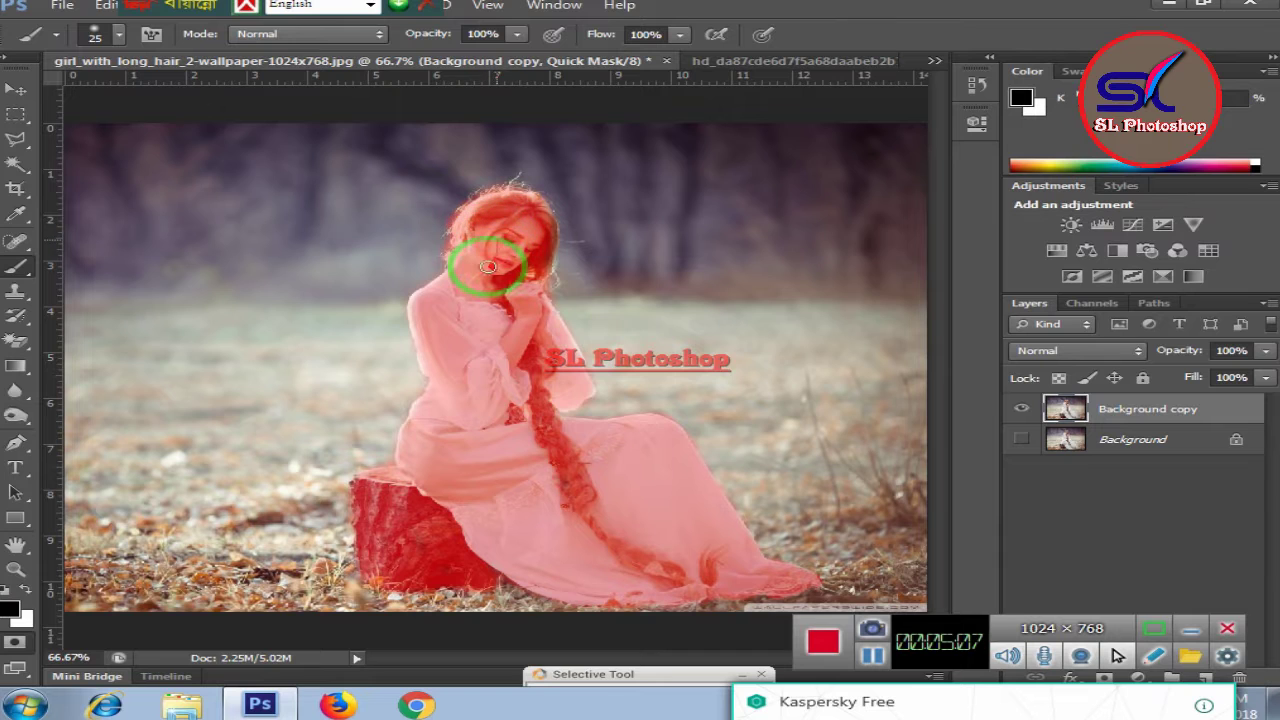
# Step: Leave Quick Mask to convert the painted mask into a selection and review it
pyautogui.click(17, 642)
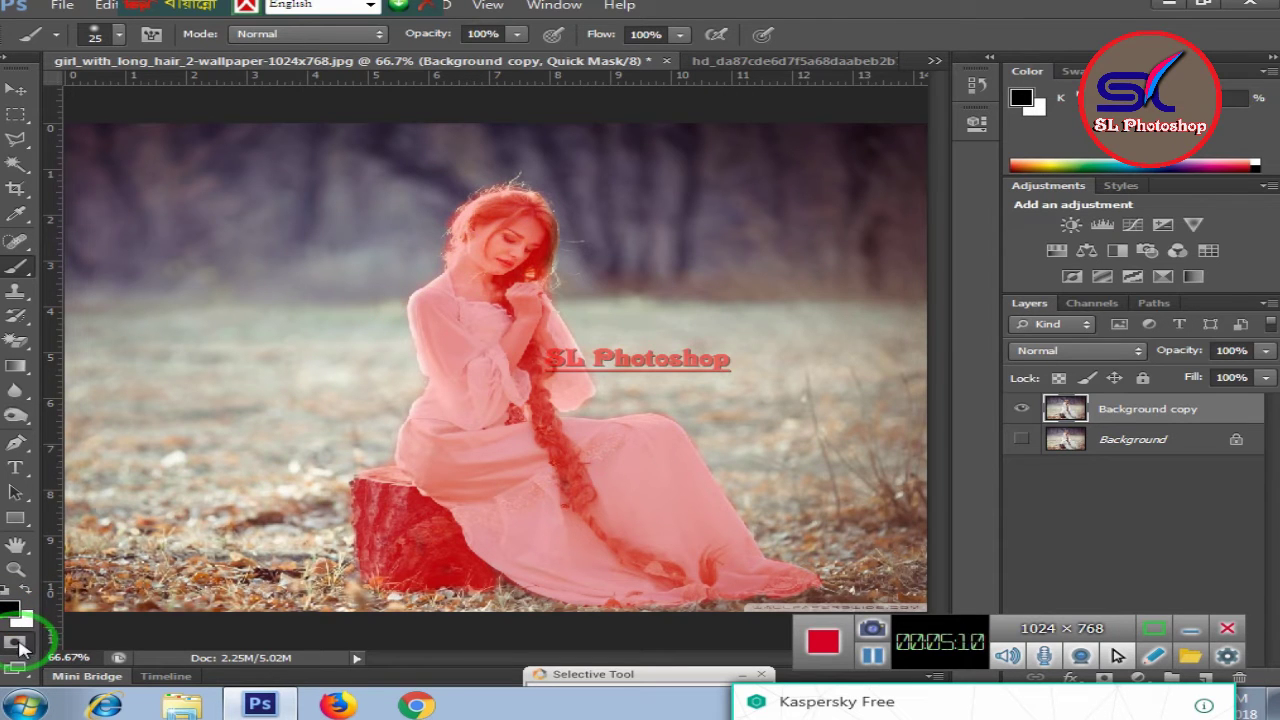
pyautogui.click(22, 642)
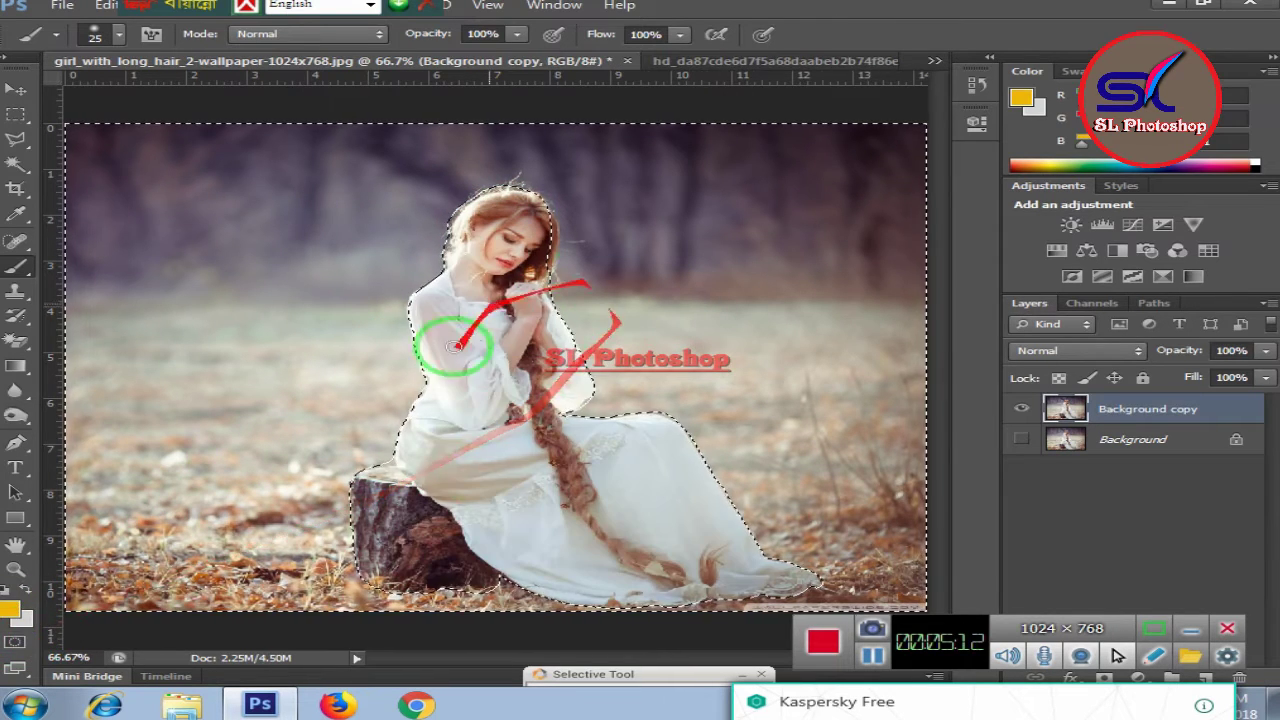
pyautogui.moveTo(429, 340); pyautogui.dragTo(738, 490)
pyautogui.moveTo(343, 457)
pyautogui.mouseDown()
pyautogui.moveTo(762, 600)
pyautogui.moveTo(549, 309)
pyautogui.mouseUp()
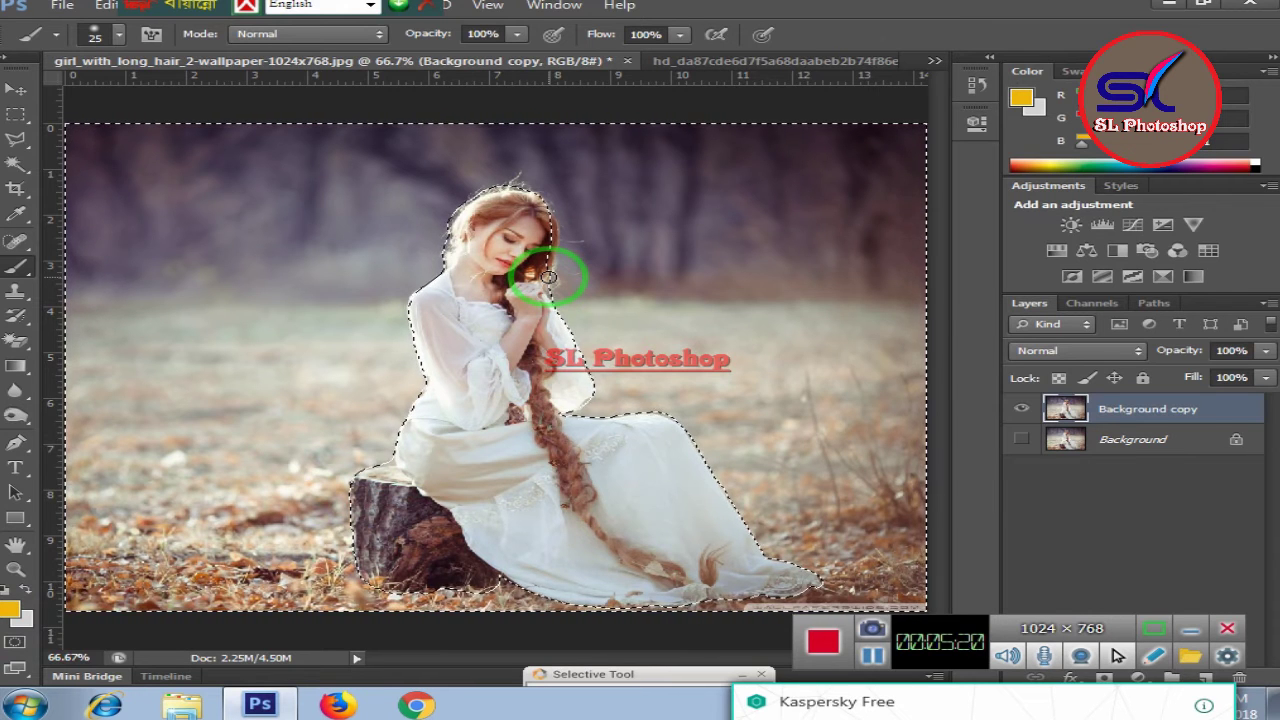
pyautogui.scroll(2, 560, 290)
pyautogui.scroll(2, 551, 271)
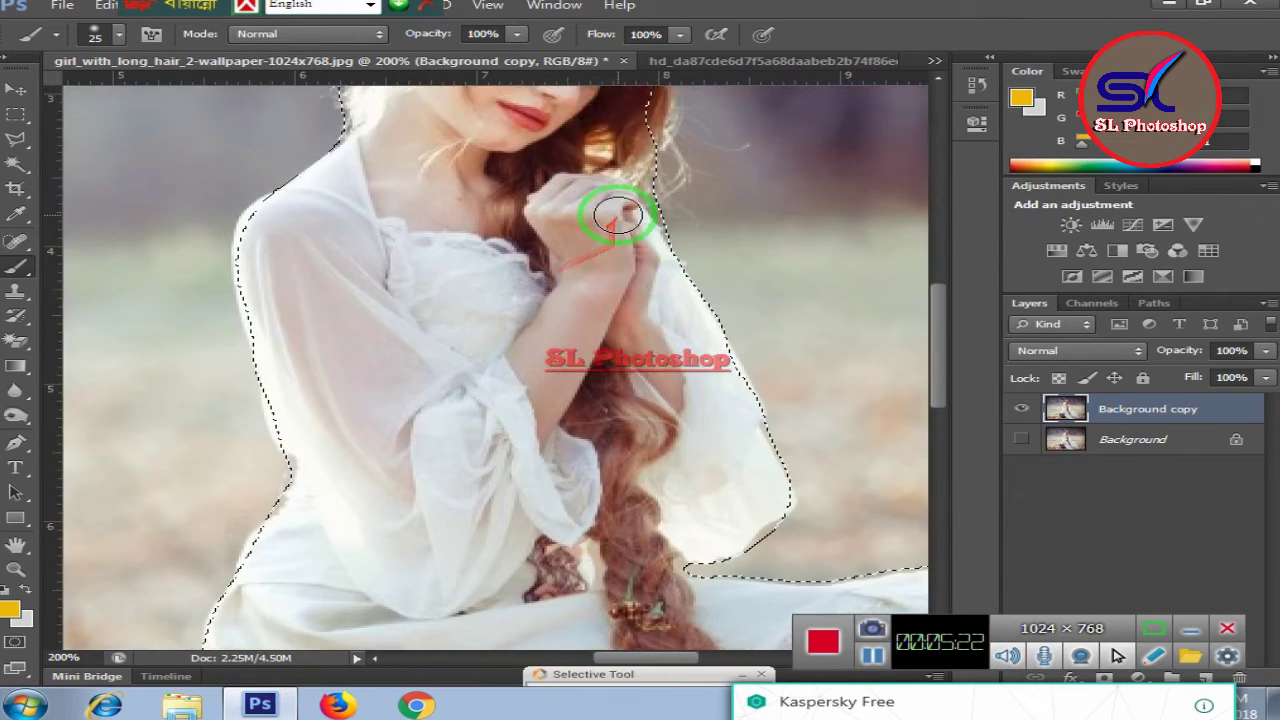
pyautogui.scroll(2, 609, 209)
pyautogui.scroll(2, 615, 222)
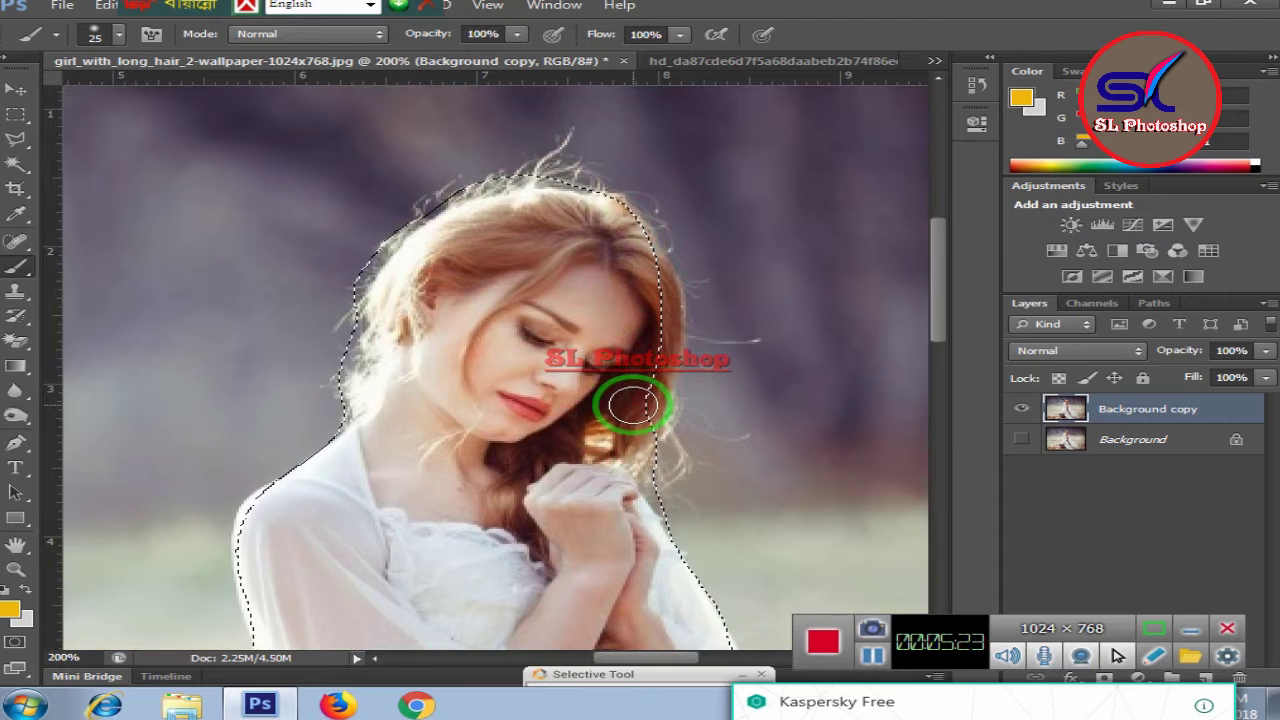
# Step: Re-enter Quick Mask and paint mask from the hair down onto the face
pyautogui.press('q')
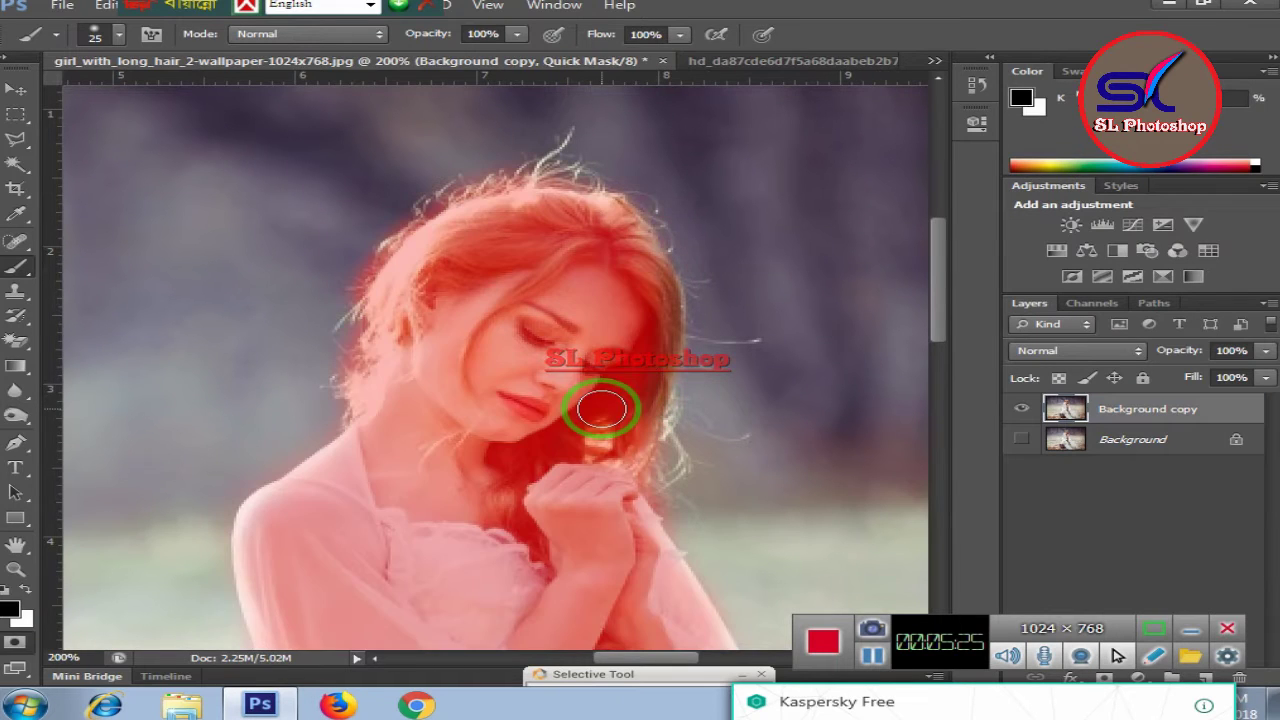
pyautogui.moveTo(641, 261)
pyautogui.mouseDown()
pyautogui.moveTo(655, 359)
pyautogui.moveTo(663, 286)
pyautogui.moveTo(646, 240)
pyautogui.moveTo(566, 206)
pyautogui.mouseUp()
pyautogui.scroll(-3, 595, 375)
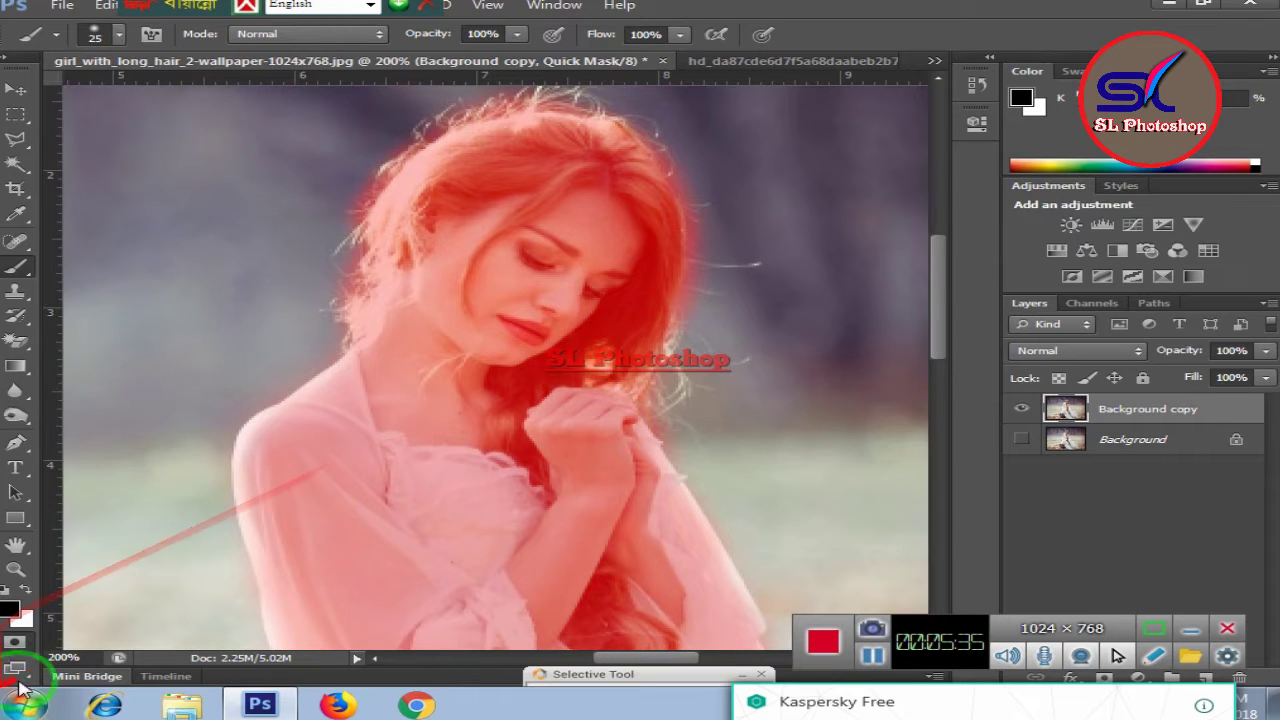
# Step: Exit Quick Mask and scroll through the image to check the selection outline
pyautogui.click(25, 643)
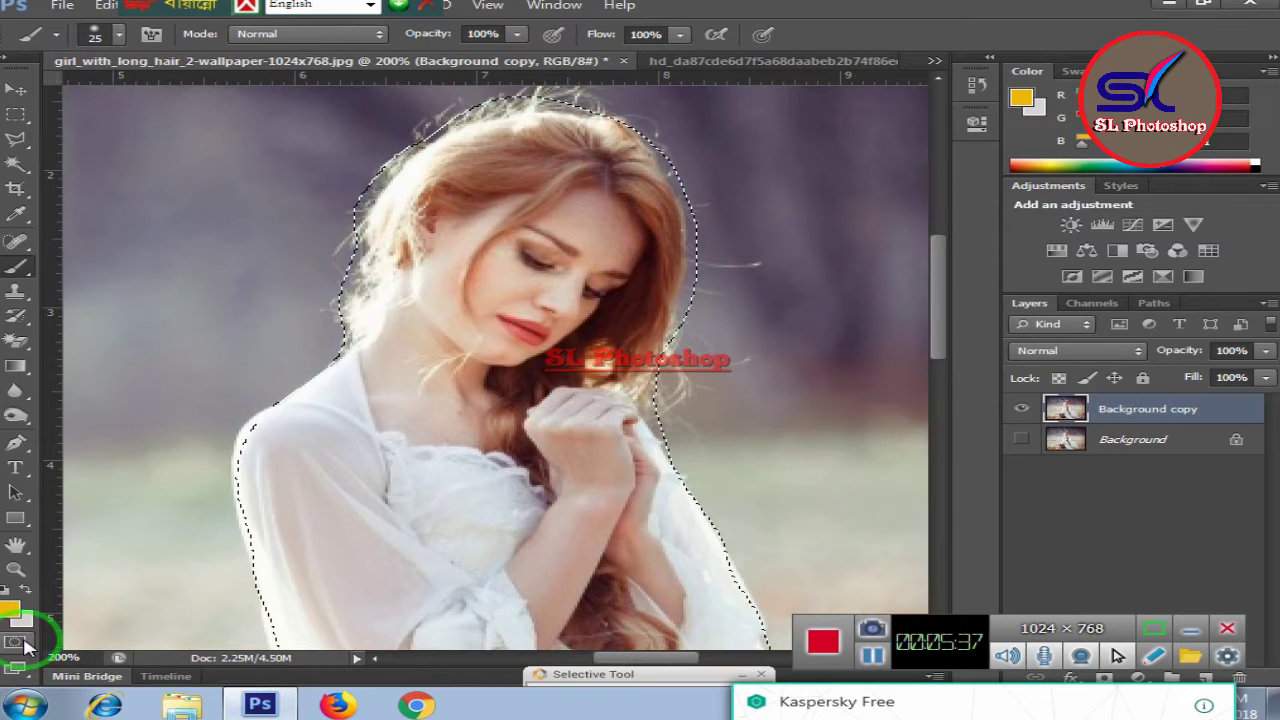
pyautogui.scroll(-2, 493, 190)
pyautogui.scroll(-6, 495, 190)
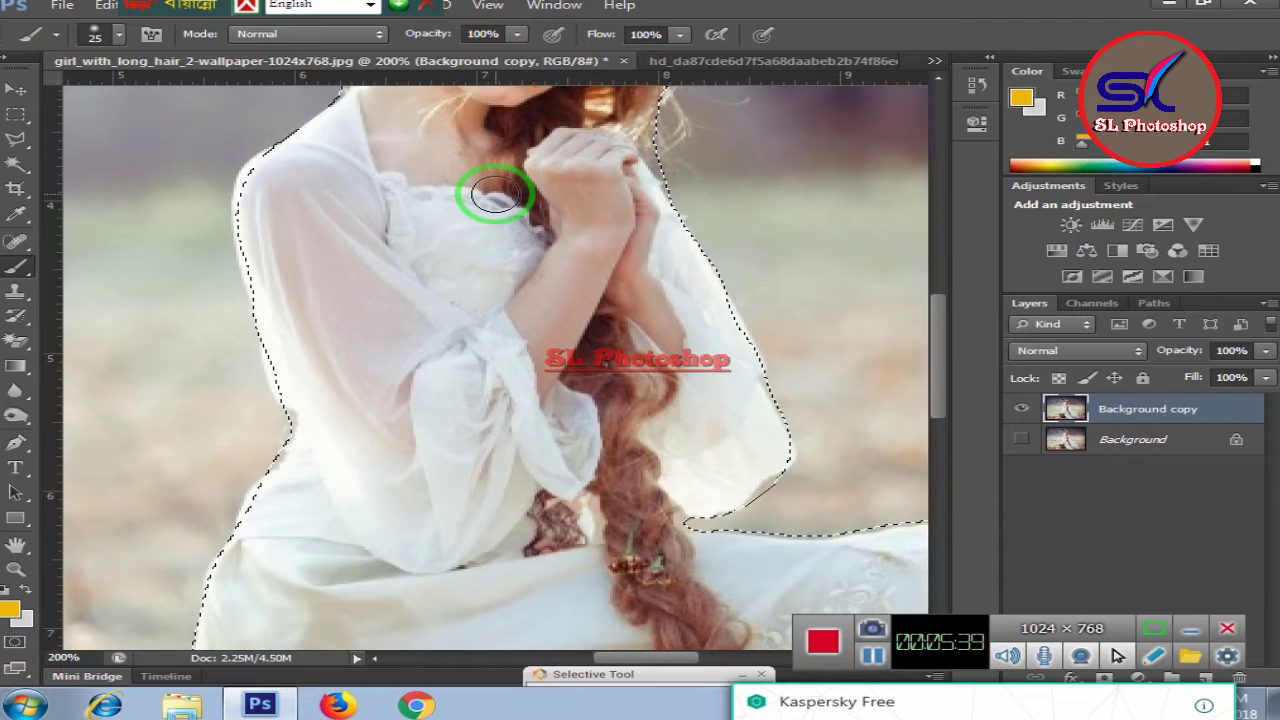
pyautogui.scroll(-1, 495, 192)
pyautogui.scroll(-1, 495, 192)
pyautogui.scroll(-3, 496, 193)
pyautogui.scroll(-2, 496, 195)
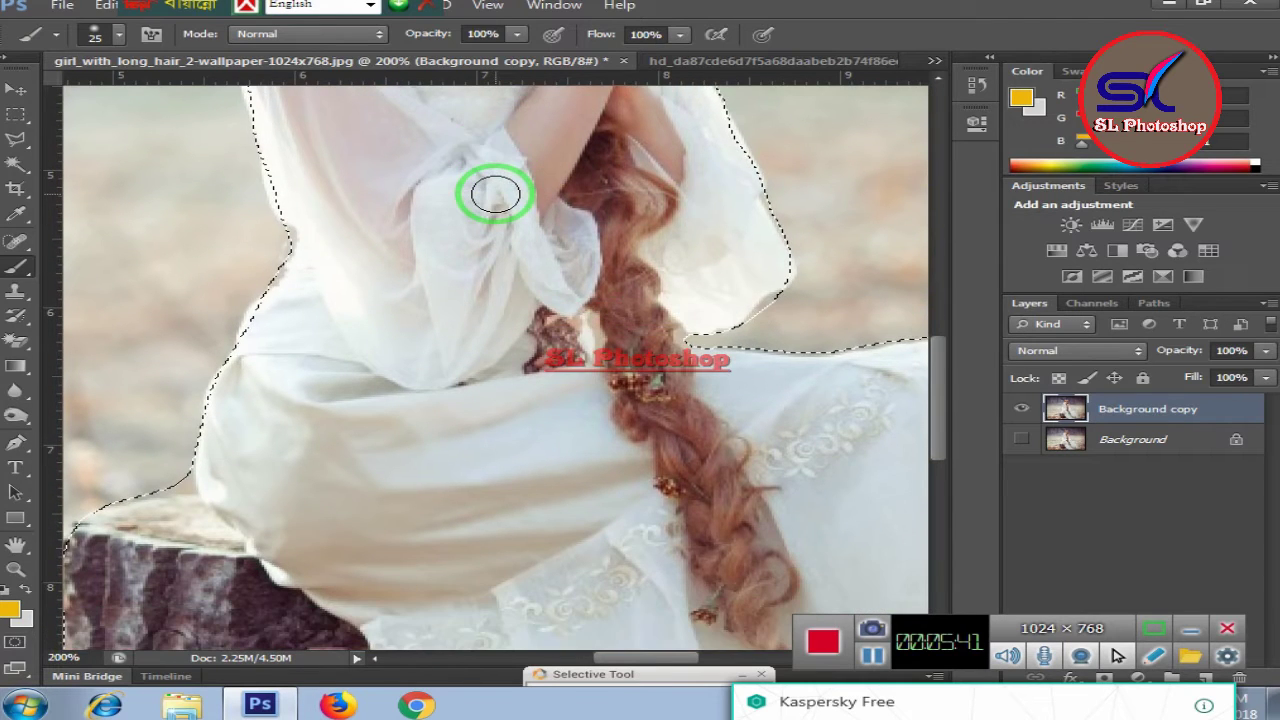
pyautogui.scroll(-1, 496, 195)
pyautogui.scroll(-1, 496, 195)
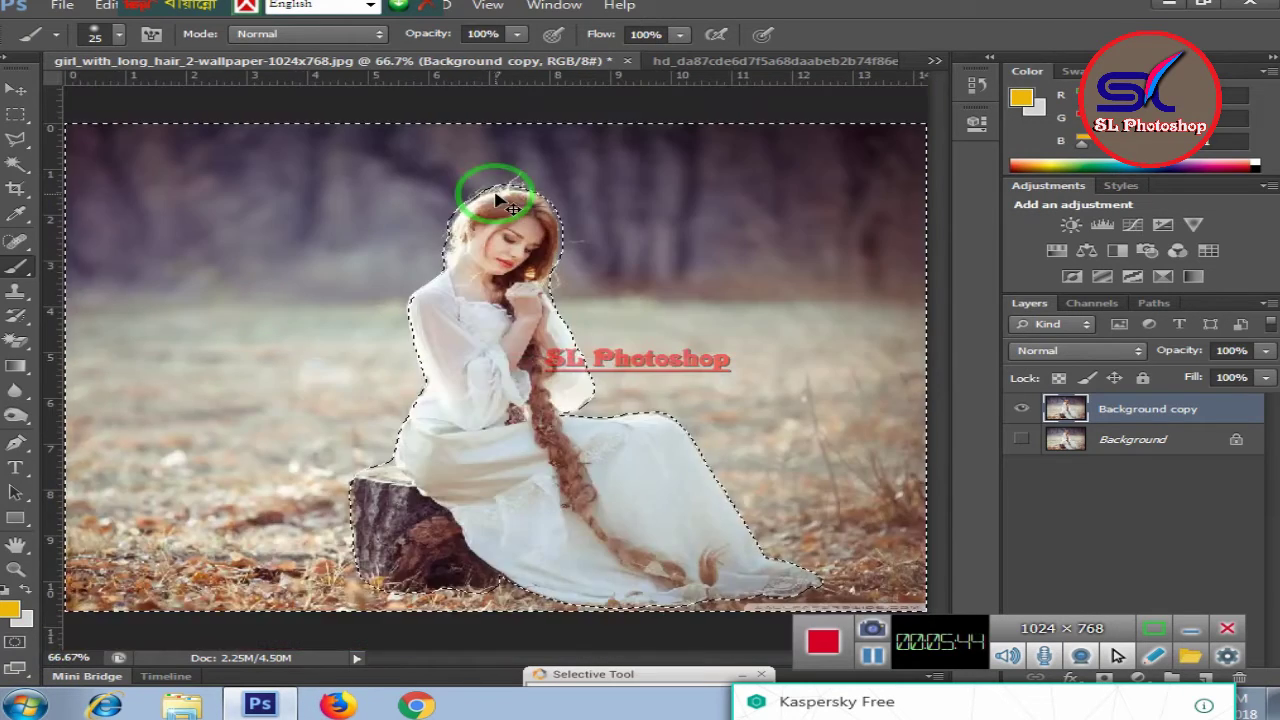
pyautogui.scroll(1, 495, 193)
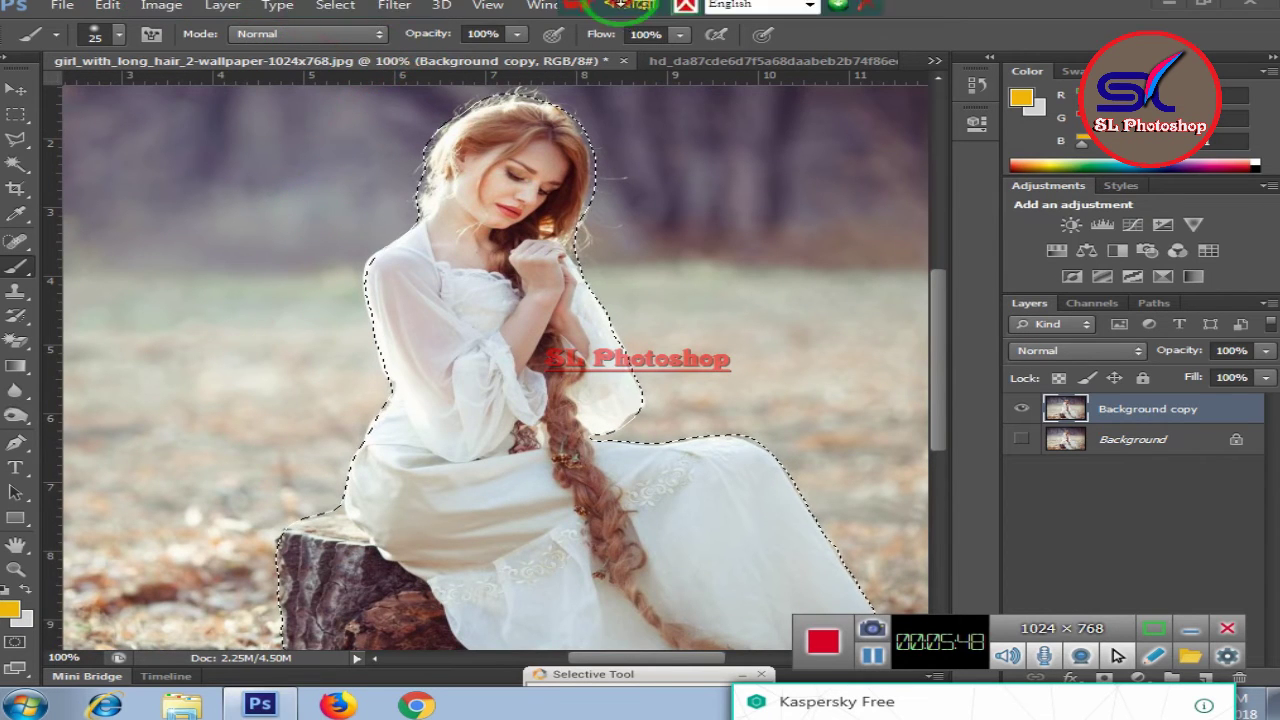
# Step: Deselect, apply Select > Inverse, and set the view to 50% zoom
pyautogui.hotkey('ctrl', 'd')
pyautogui.click(336, 6)
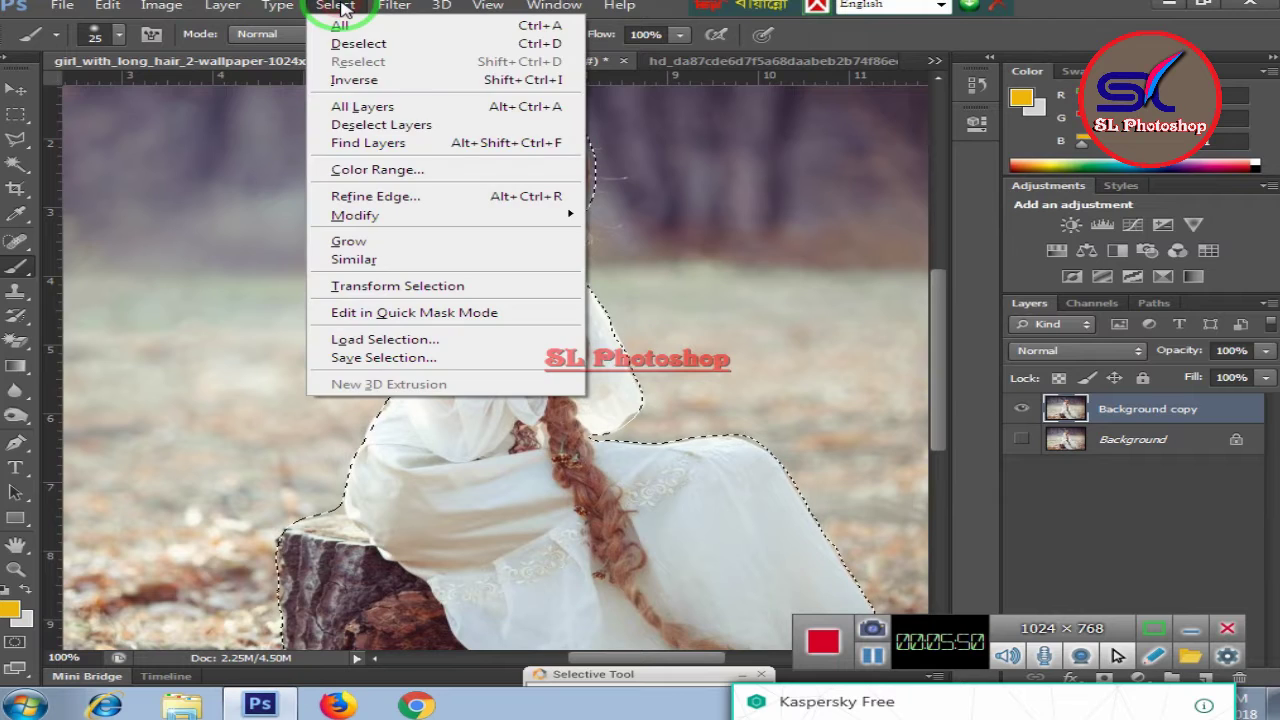
pyautogui.click(385, 82)
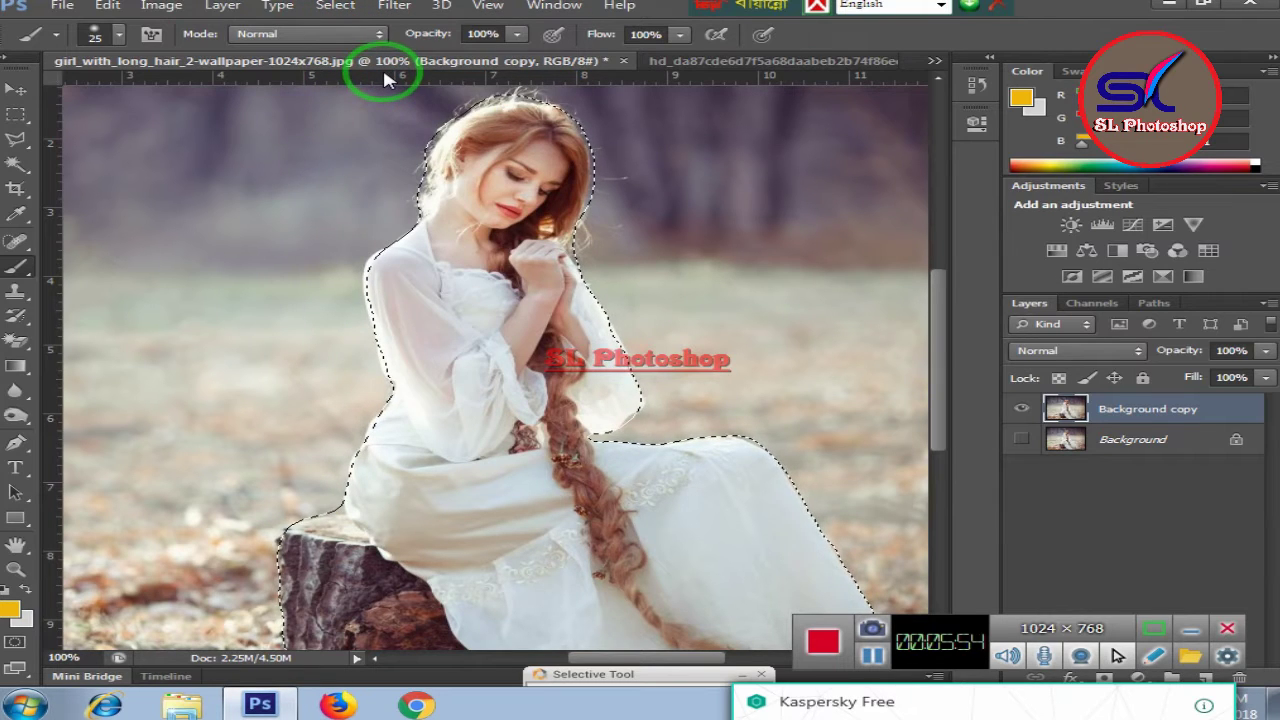
pyautogui.hotkey('ctrl', '-')
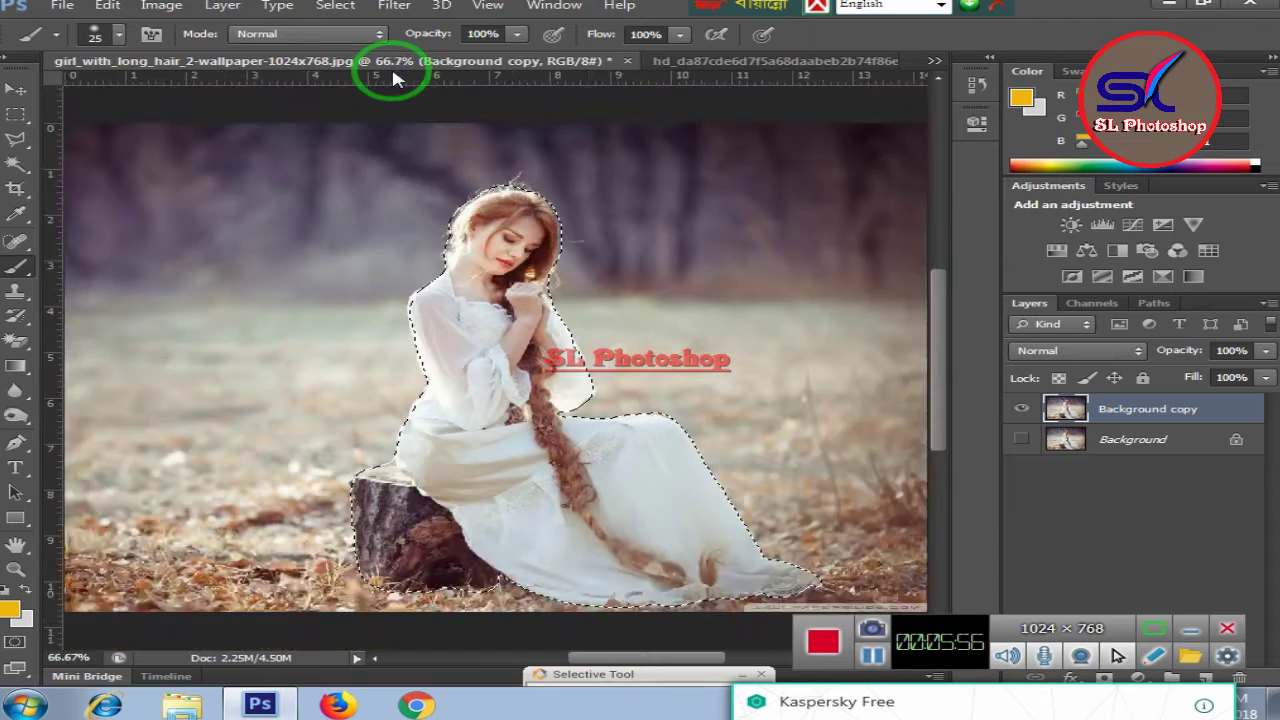
pyautogui.hotkey('ctrl', '-')
pyautogui.hotkey('ctrl', '-')
pyautogui.hotkey('ctrl', '+')
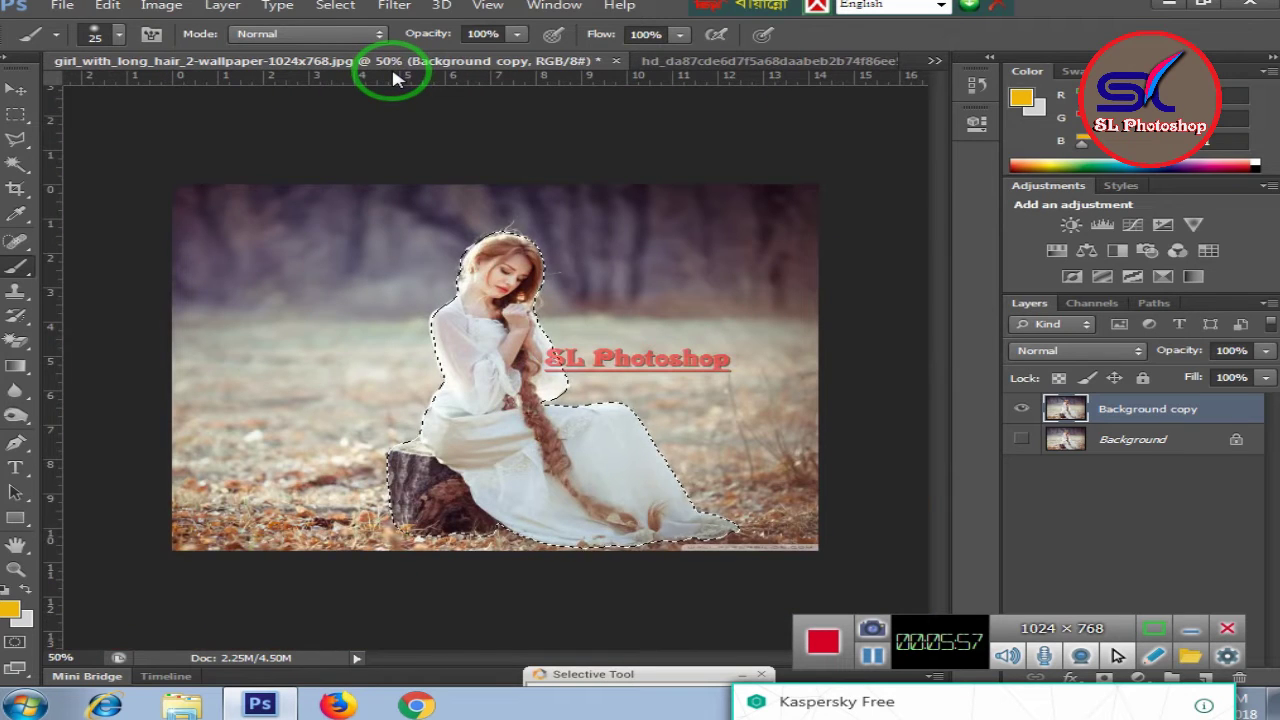
# Step: Turn on airbrush build-up for the brush and return to the Select menu
pyautogui.click(765, 37)
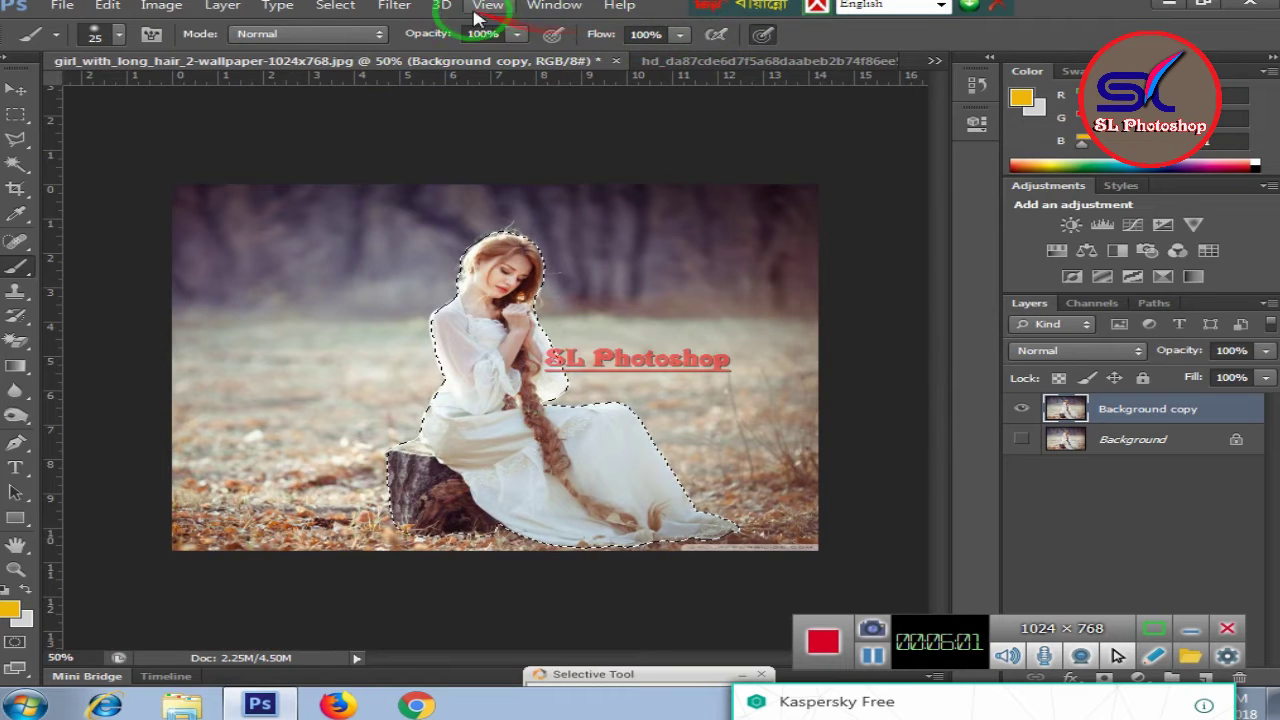
pyautogui.click(400, 6)
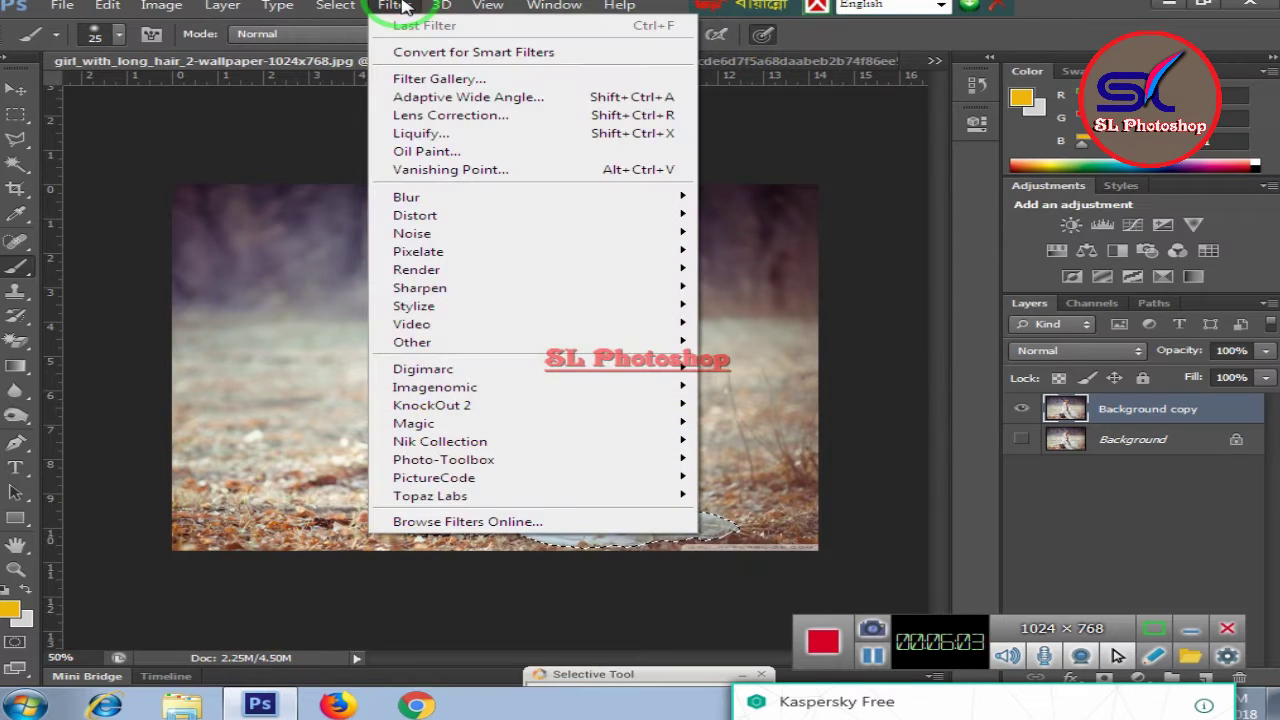
pyautogui.click(335, 5)
pyautogui.moveTo(355, 215)
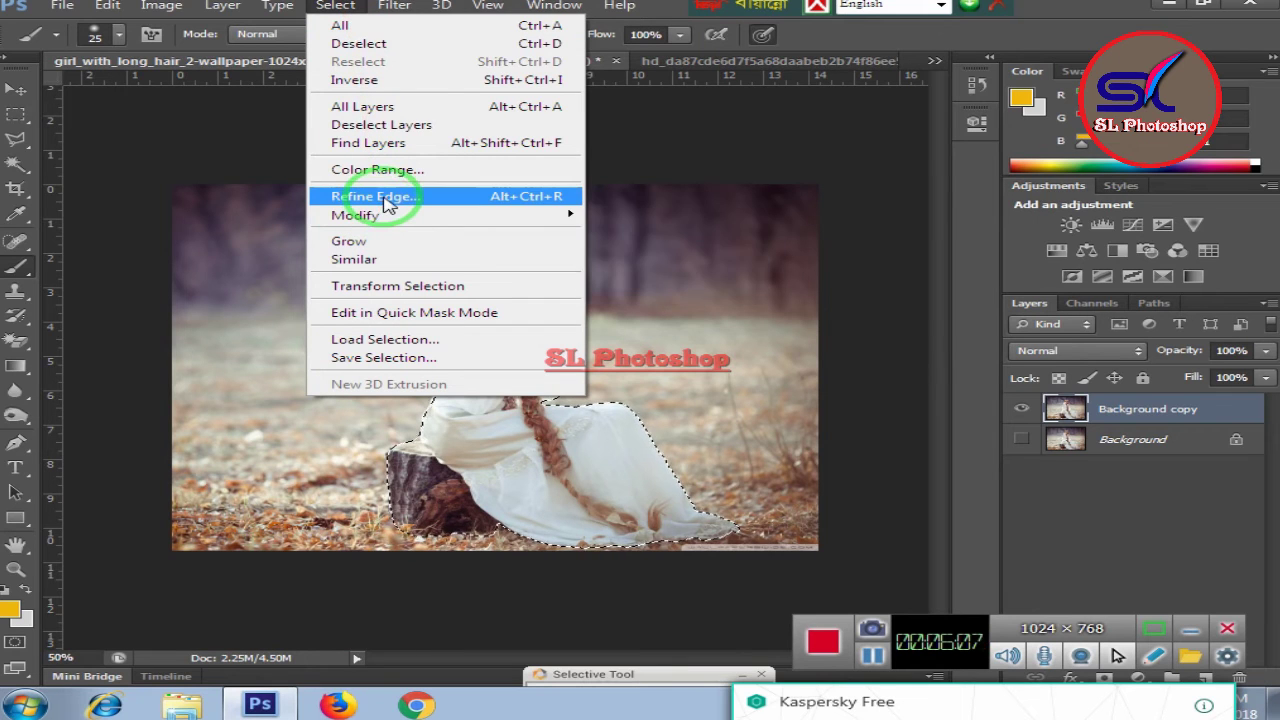
# Step: Open Refine Edge on the girl selection and zoom in and out to inspect the cutout edges
pyautogui.click(385, 198)
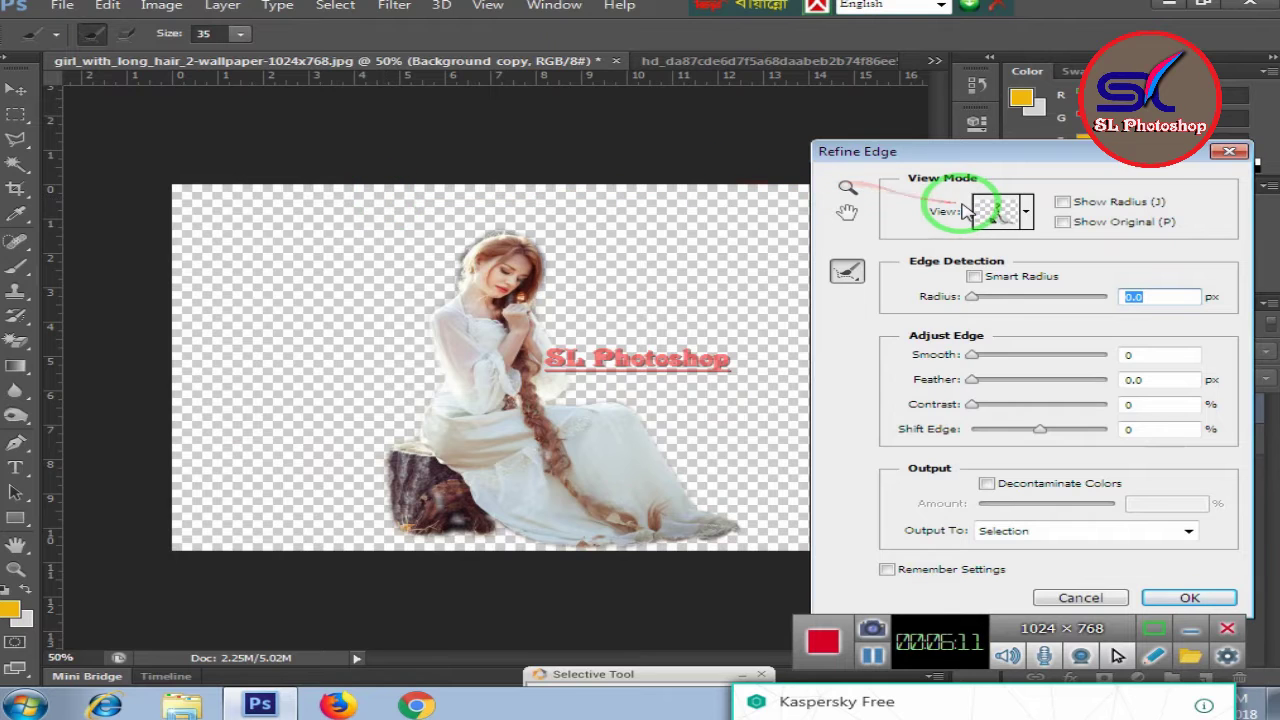
pyautogui.hotkey('ctrl', '+')
pyautogui.hotkey('ctrl', '+')
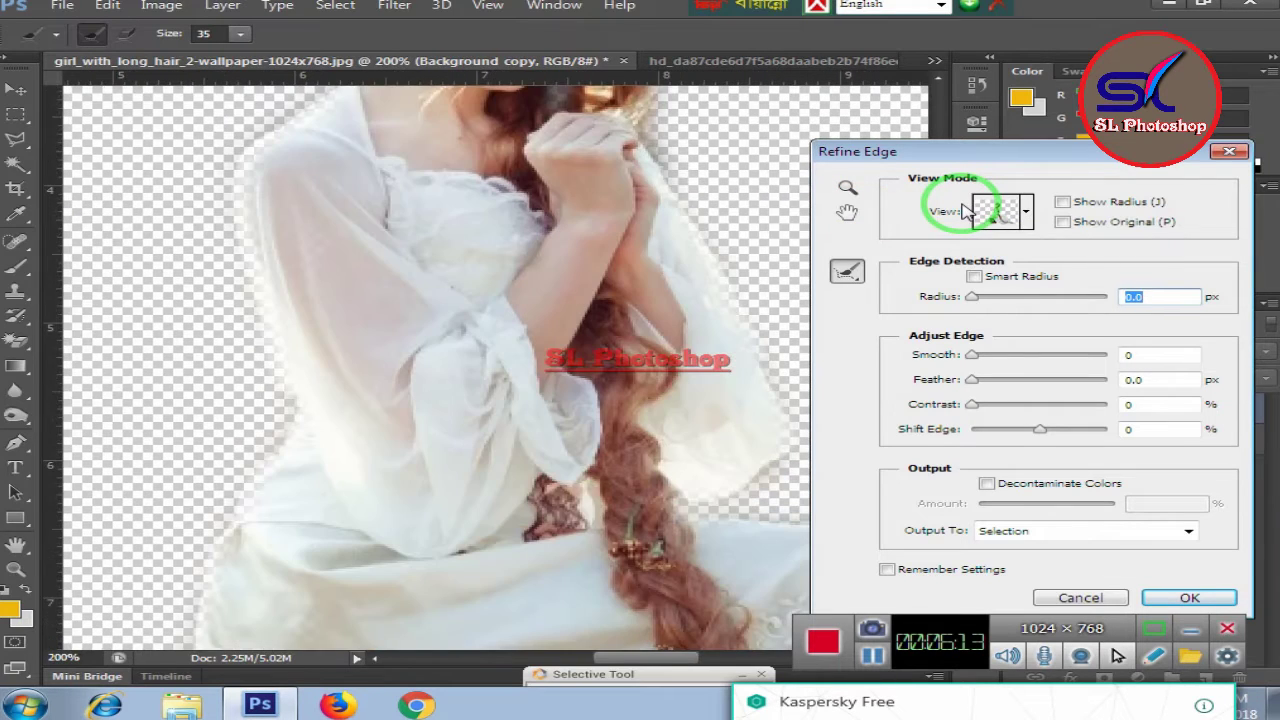
pyautogui.hotkey('ctrl', '-')
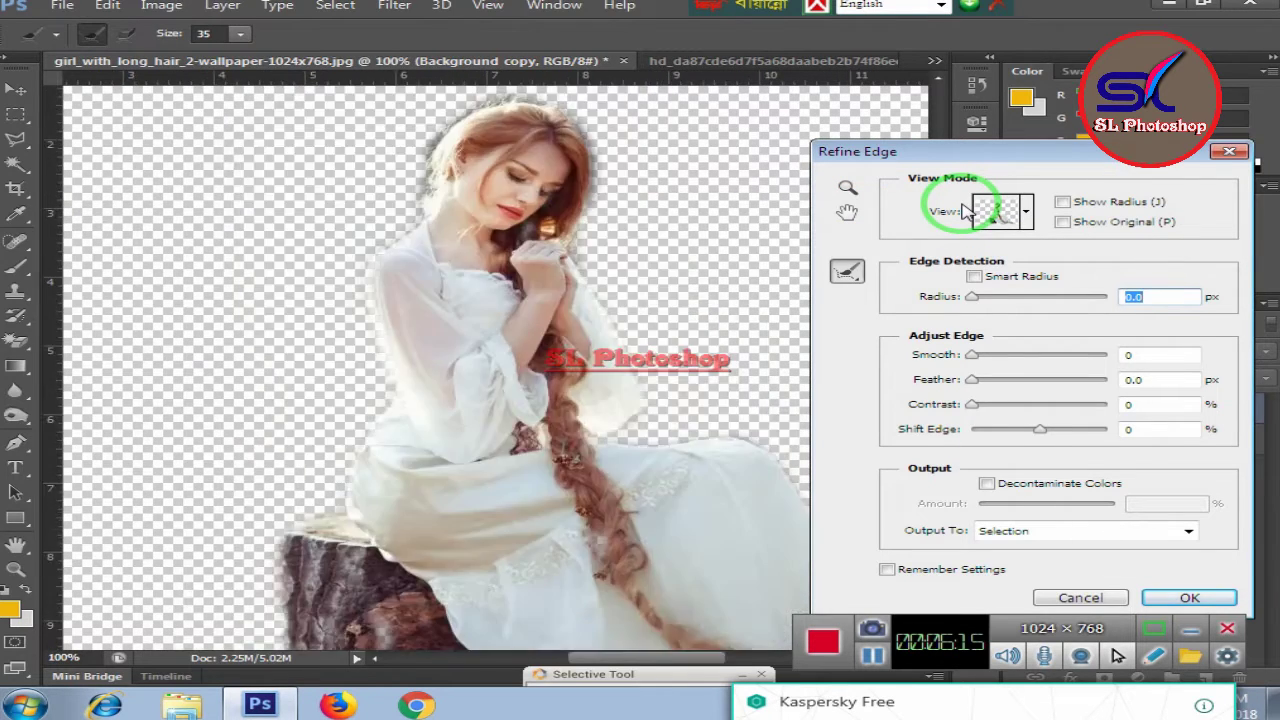
pyautogui.hotkey('ctrl', '+')
pyautogui.hotkey('ctrl', '+')
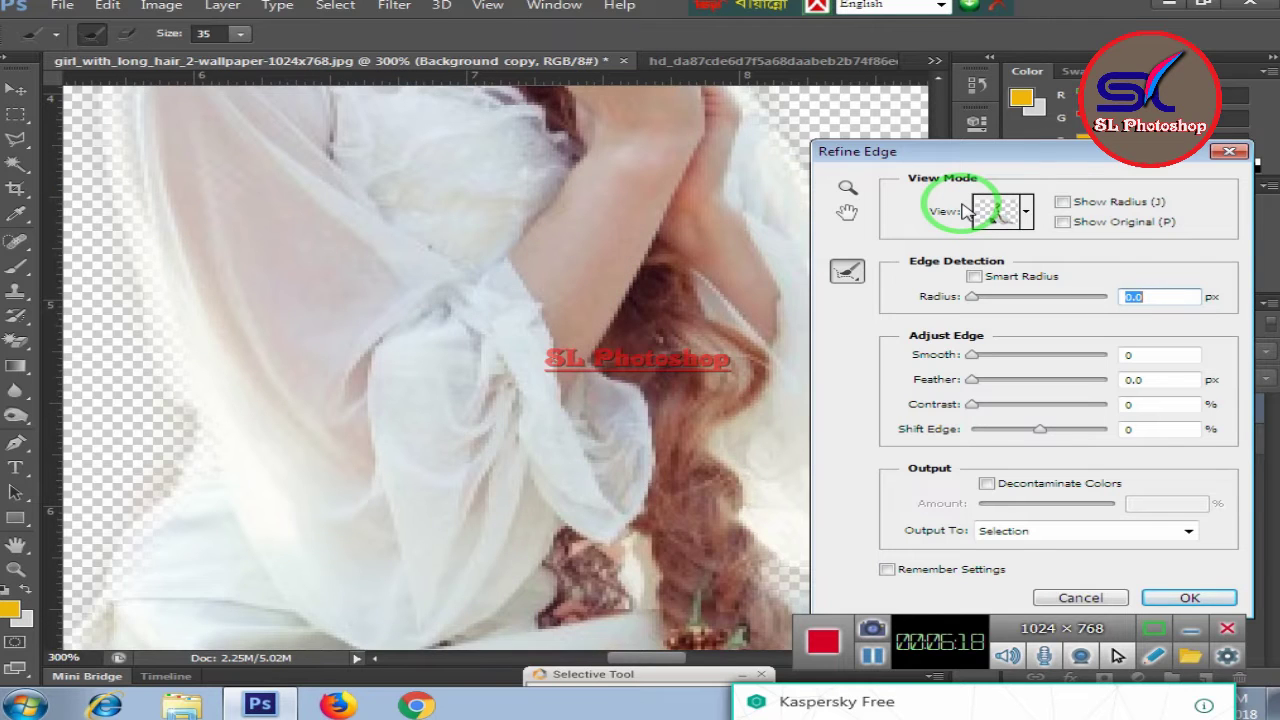
pyautogui.hotkey('ctrl', '-')
pyautogui.hotkey('ctrl', '-')
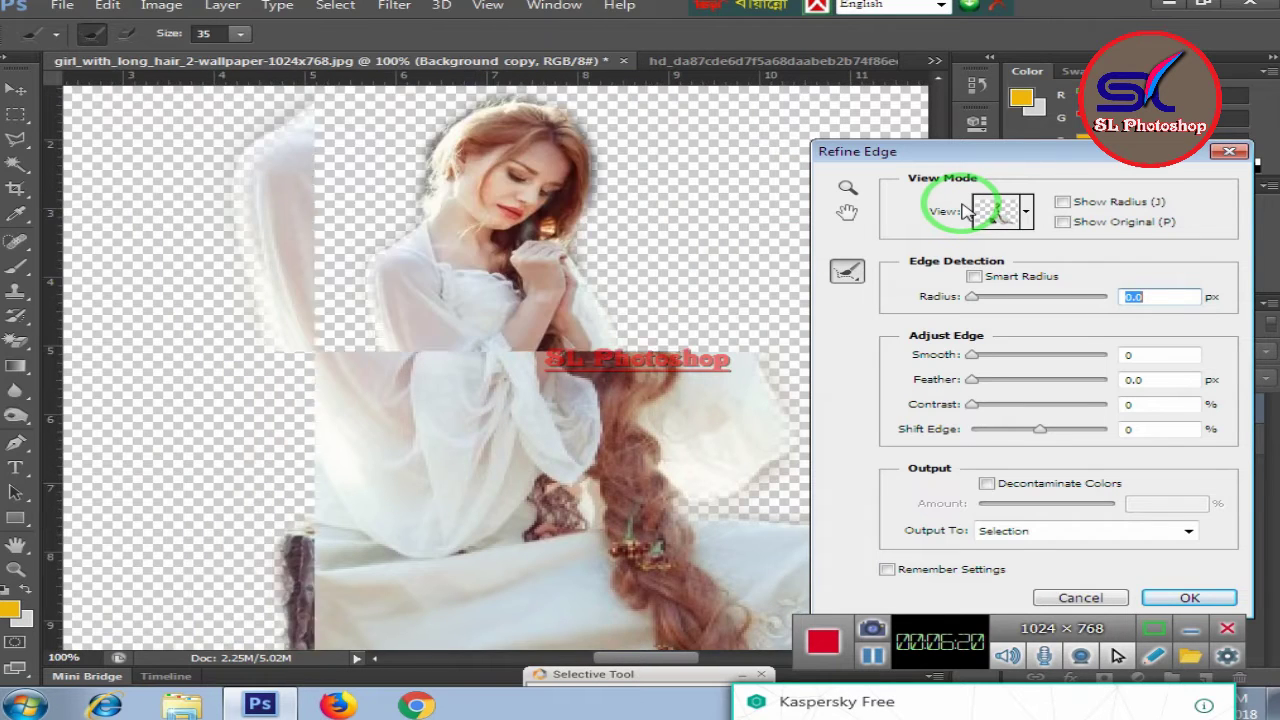
pyautogui.hotkey('ctrl', '-')
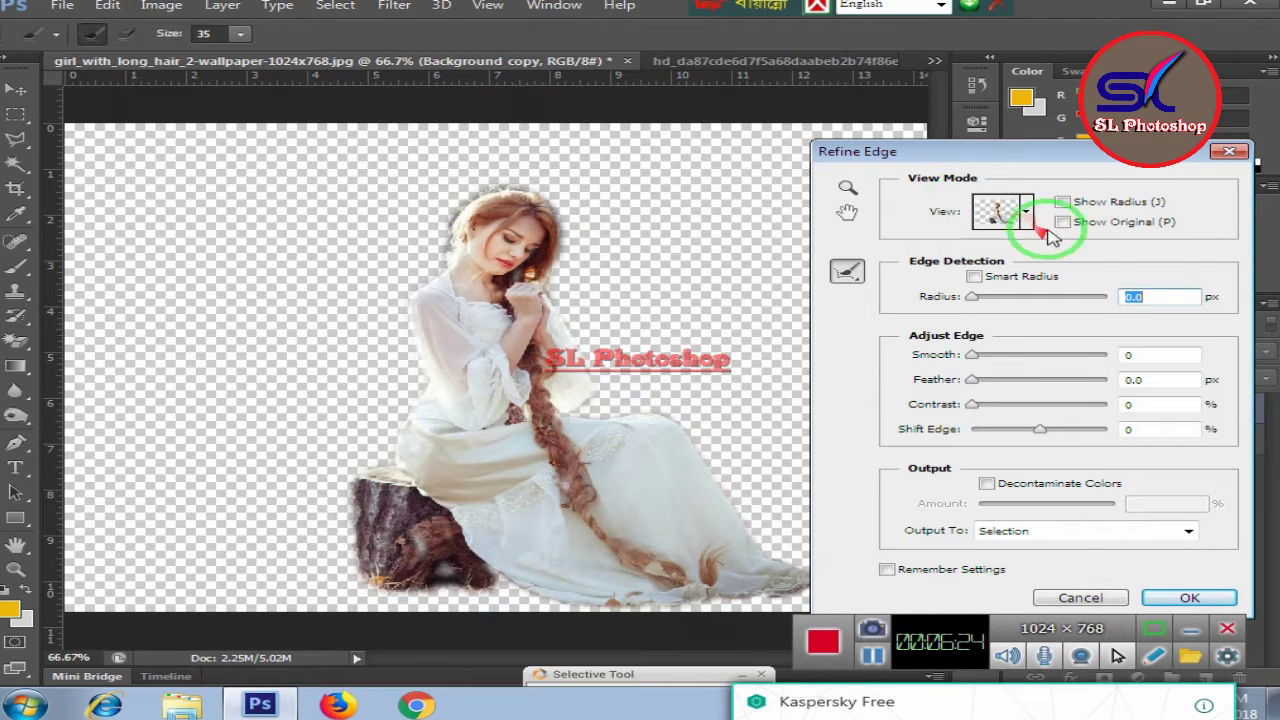
# Step: Switch the Refine Edge preview to Black & White and refine the hair edge at the crown
pyautogui.click(1000, 210)
pyautogui.click(885, 409)
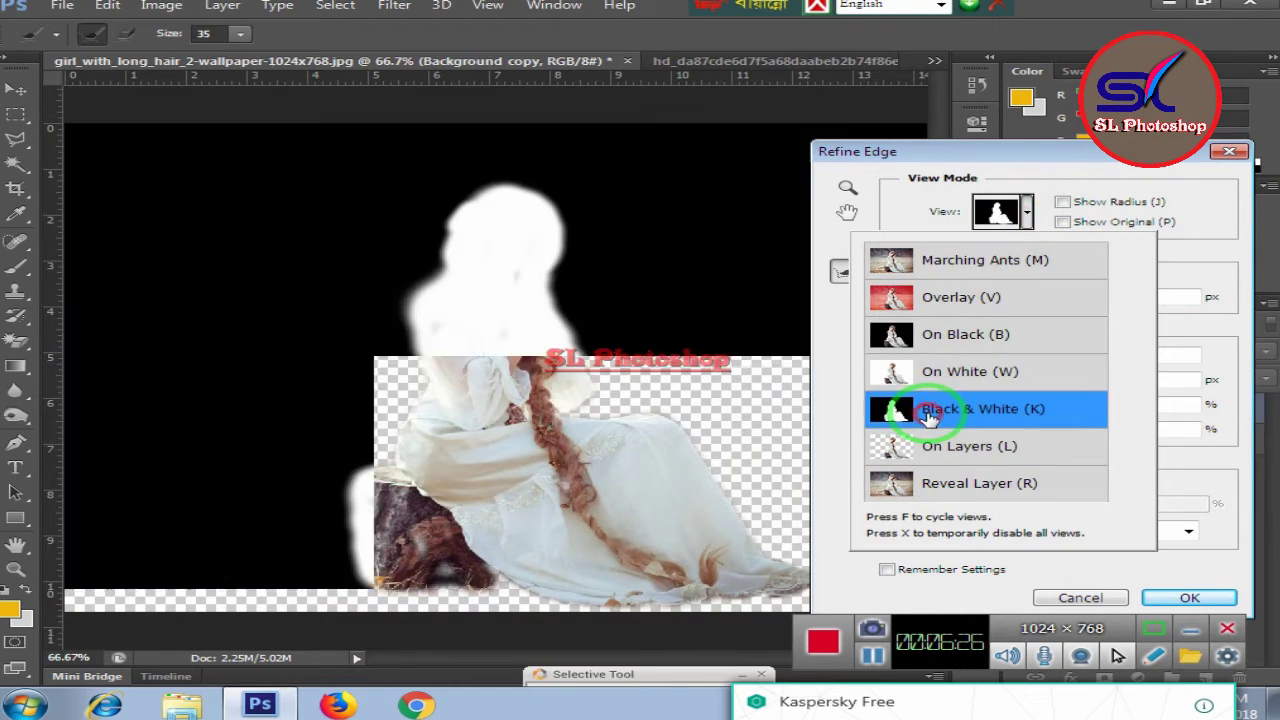
pyautogui.moveTo(500, 483); pyautogui.dragTo(590, 235)
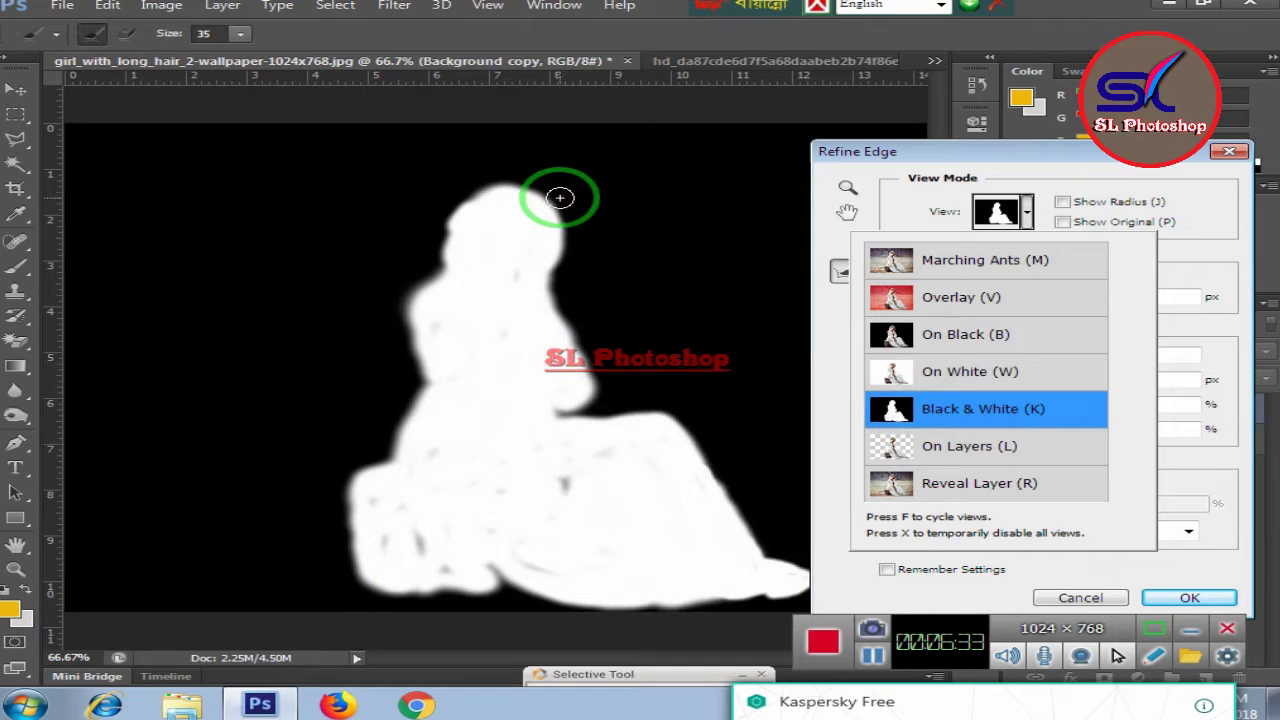
pyautogui.click(560, 198)
pyautogui.moveTo(563, 197)
pyautogui.mouseDown()
pyautogui.moveTo(572, 242)
pyautogui.moveTo(586, 229)
pyautogui.mouseUp()
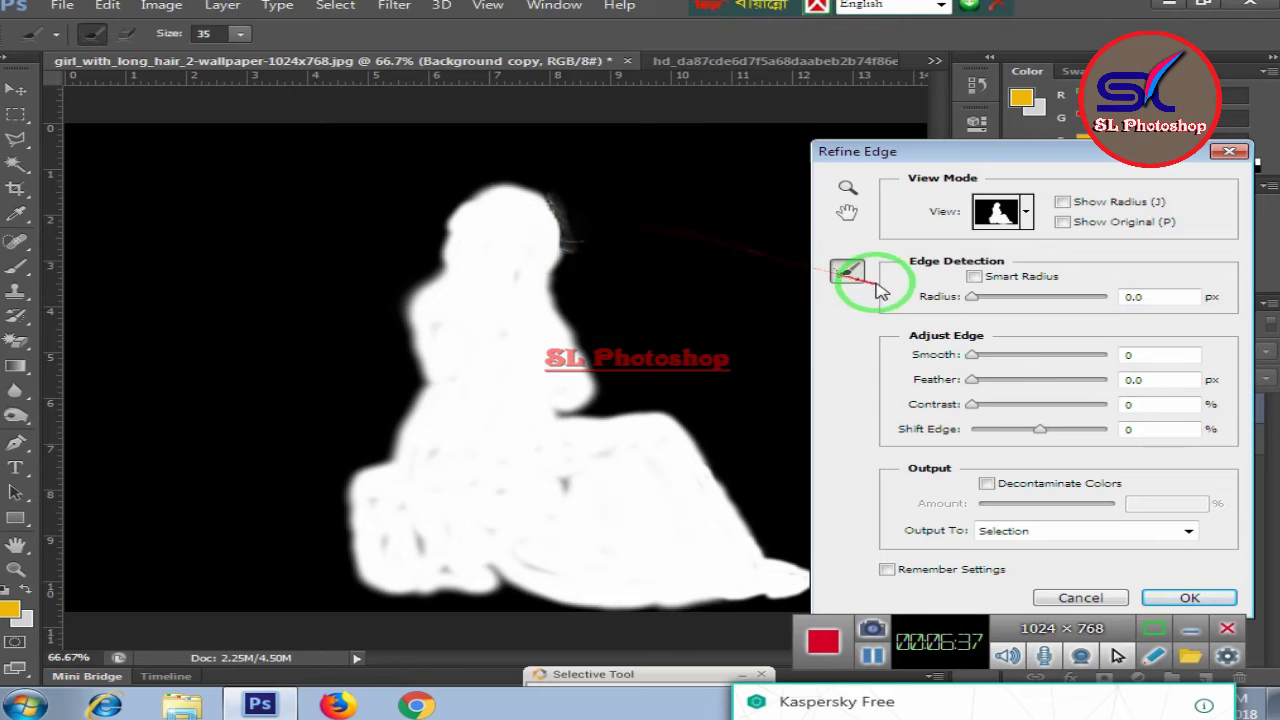
# Step: Brush the Refine Radius Tool along the side and top of her hair
pyautogui.click(846, 271)
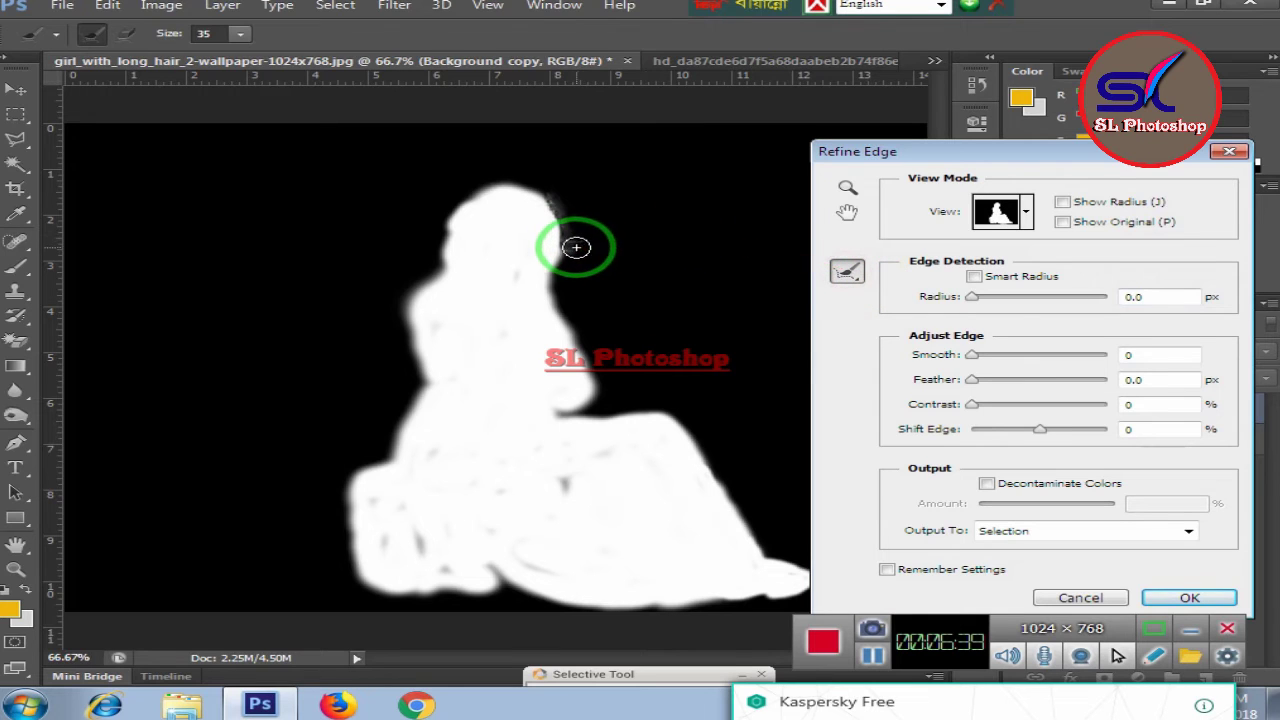
pyautogui.moveTo(576, 247)
pyautogui.mouseDown()
pyautogui.moveTo(561, 286)
pyautogui.moveTo(571, 300)
pyautogui.moveTo(557, 279)
pyautogui.moveTo(586, 206)
pyautogui.mouseUp()
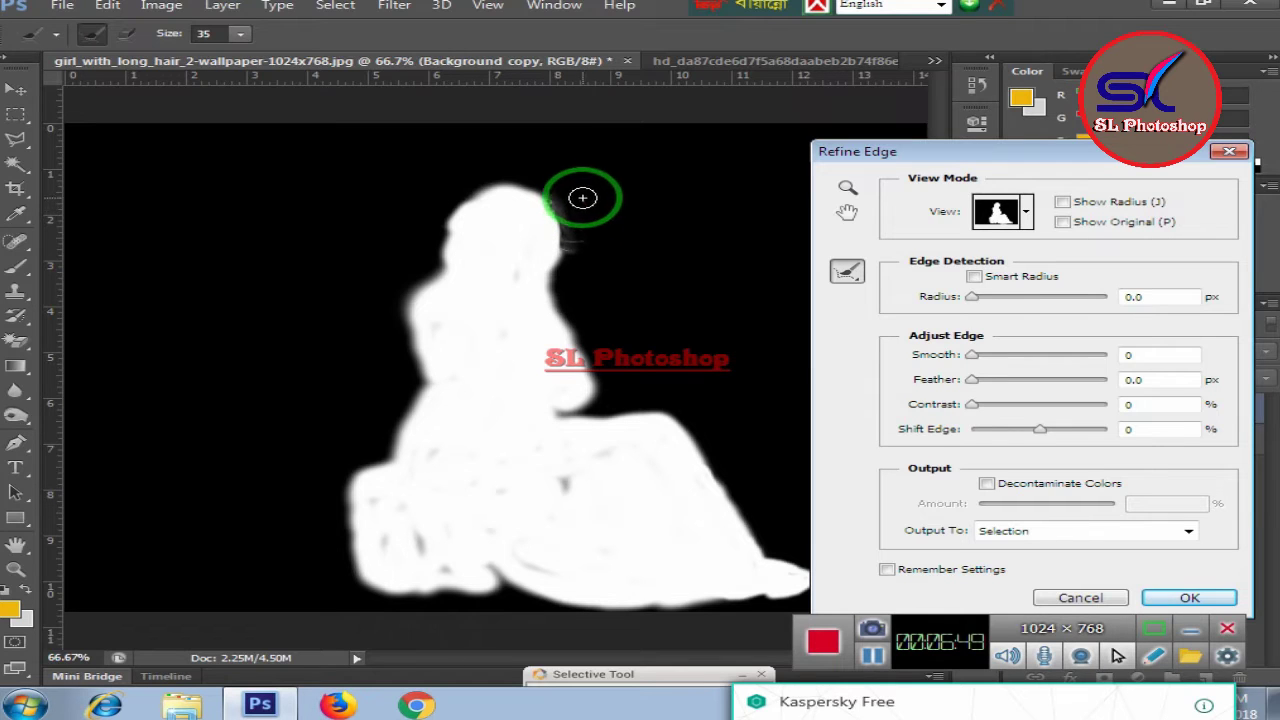
pyautogui.moveTo(548, 188)
pyautogui.mouseDown()
pyautogui.moveTo(499, 181)
pyautogui.moveTo(437, 218)
pyautogui.moveTo(424, 261)
pyautogui.moveTo(423, 185)
pyautogui.mouseUp()
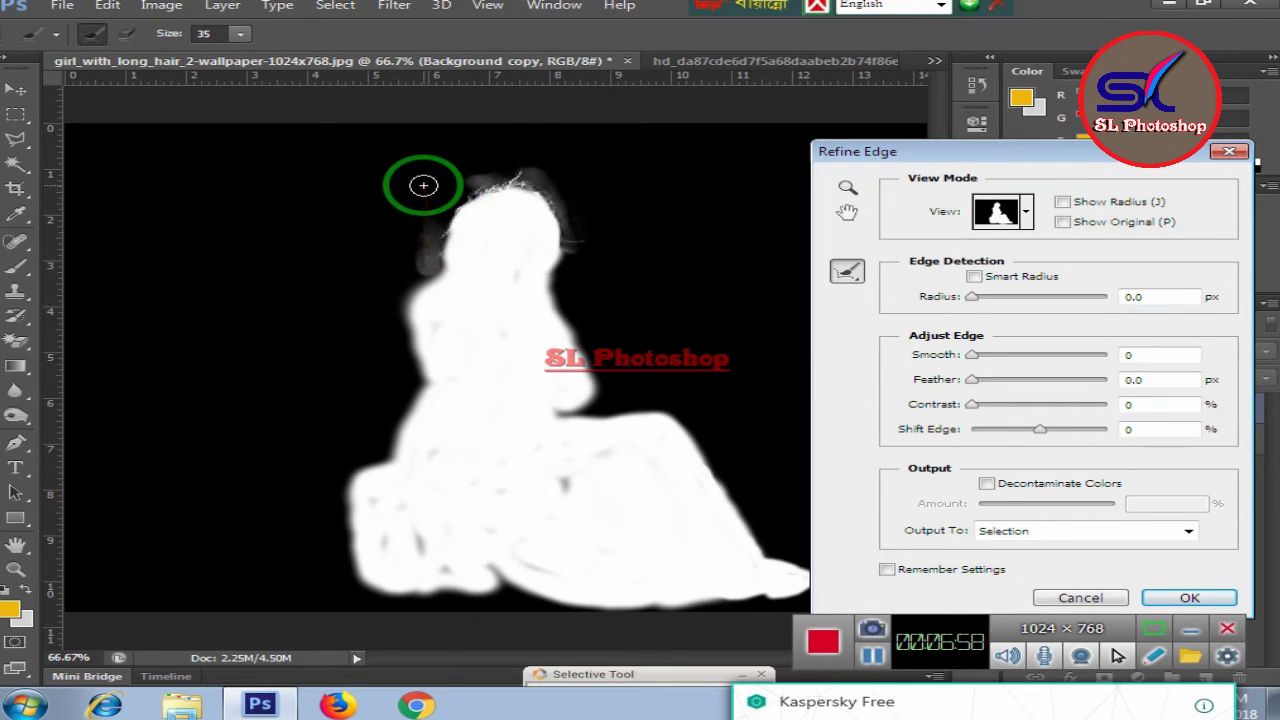
pyautogui.moveTo(537, 143); pyautogui.dragTo(826, 272)
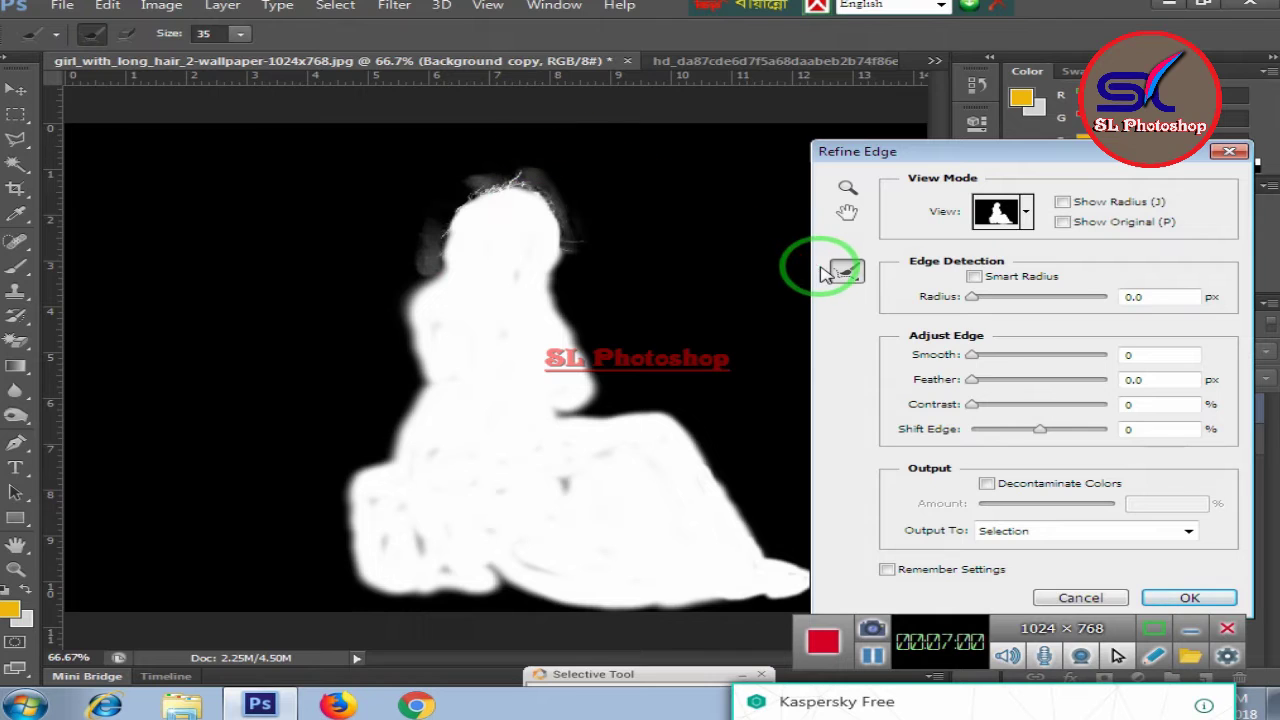
pyautogui.moveTo(585, 365); pyautogui.dragTo(776, 321)
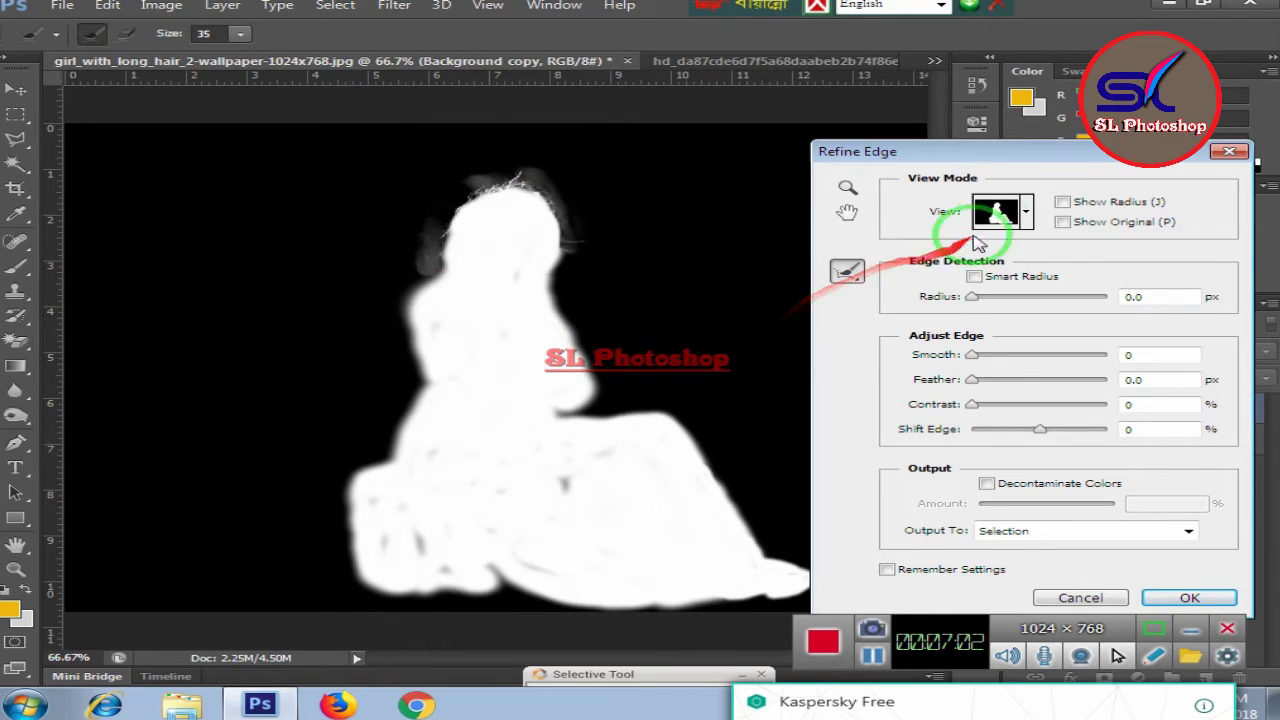
# Step: Set the Refine Edge view to On Layers and Contrast to about 20%, then apply it
pyautogui.click(1005, 211)
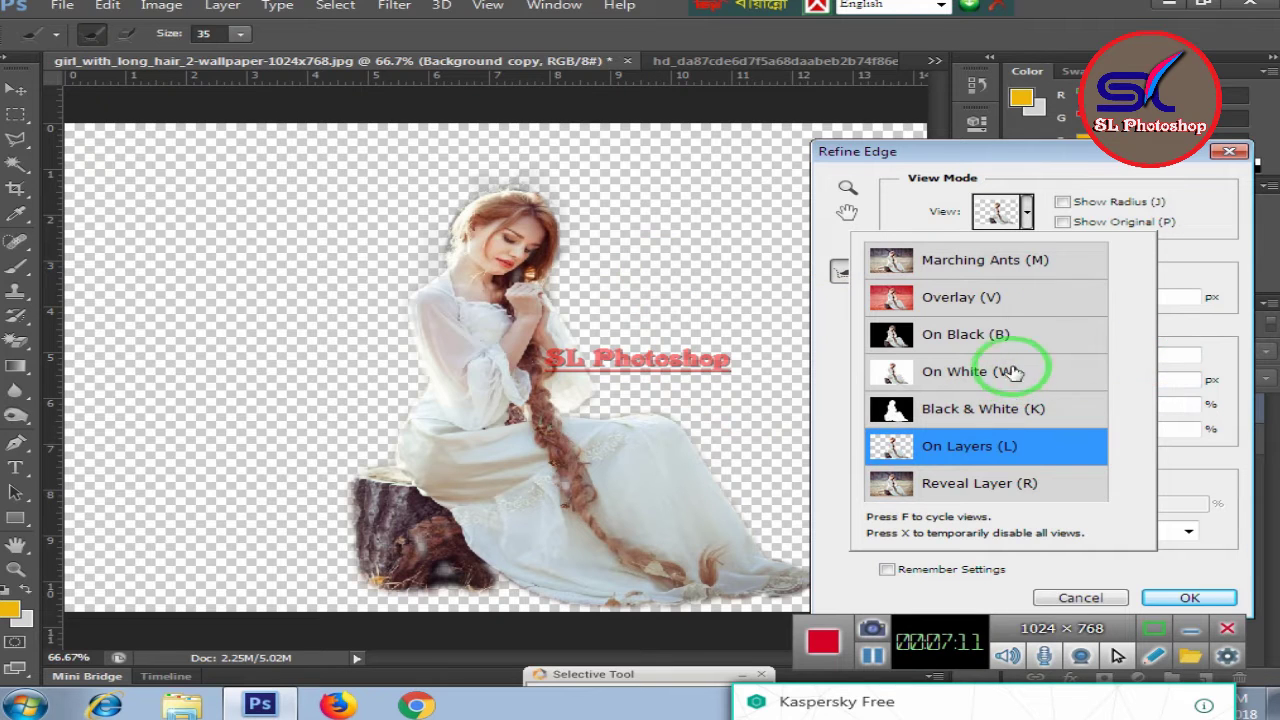
pyautogui.click(890, 201)
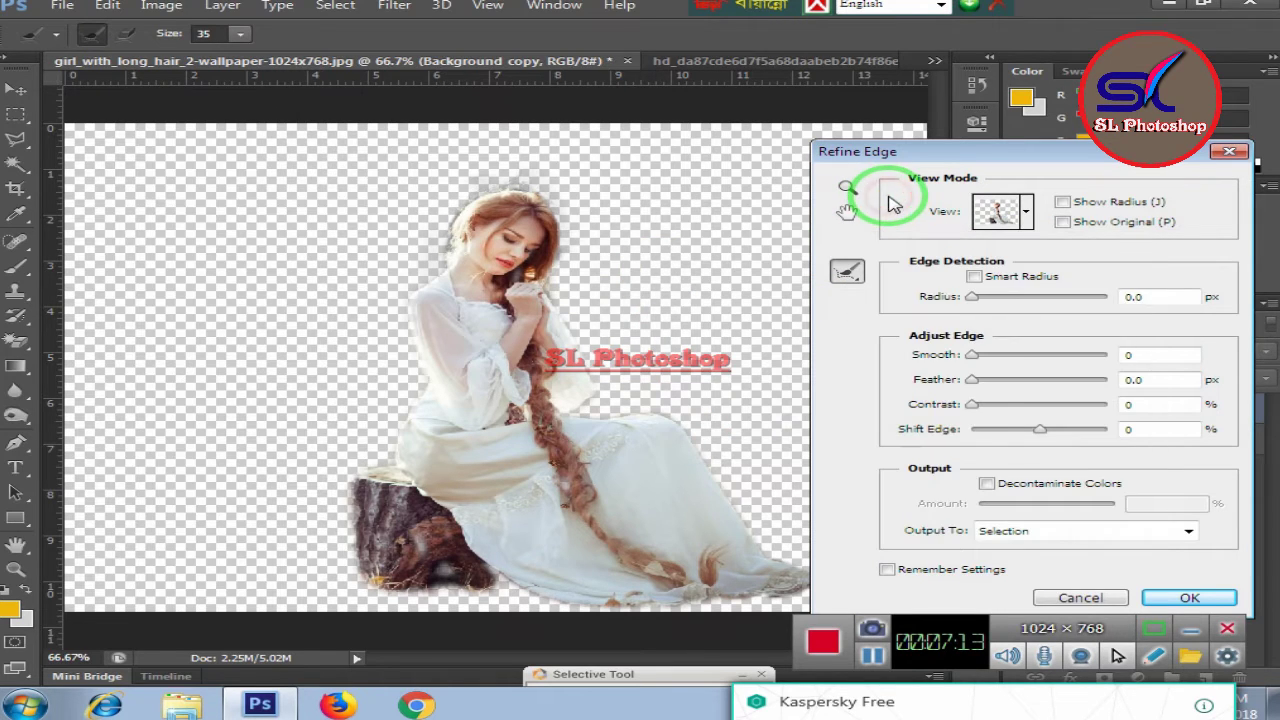
pyautogui.moveTo(972, 404); pyautogui.dragTo(1036, 410)
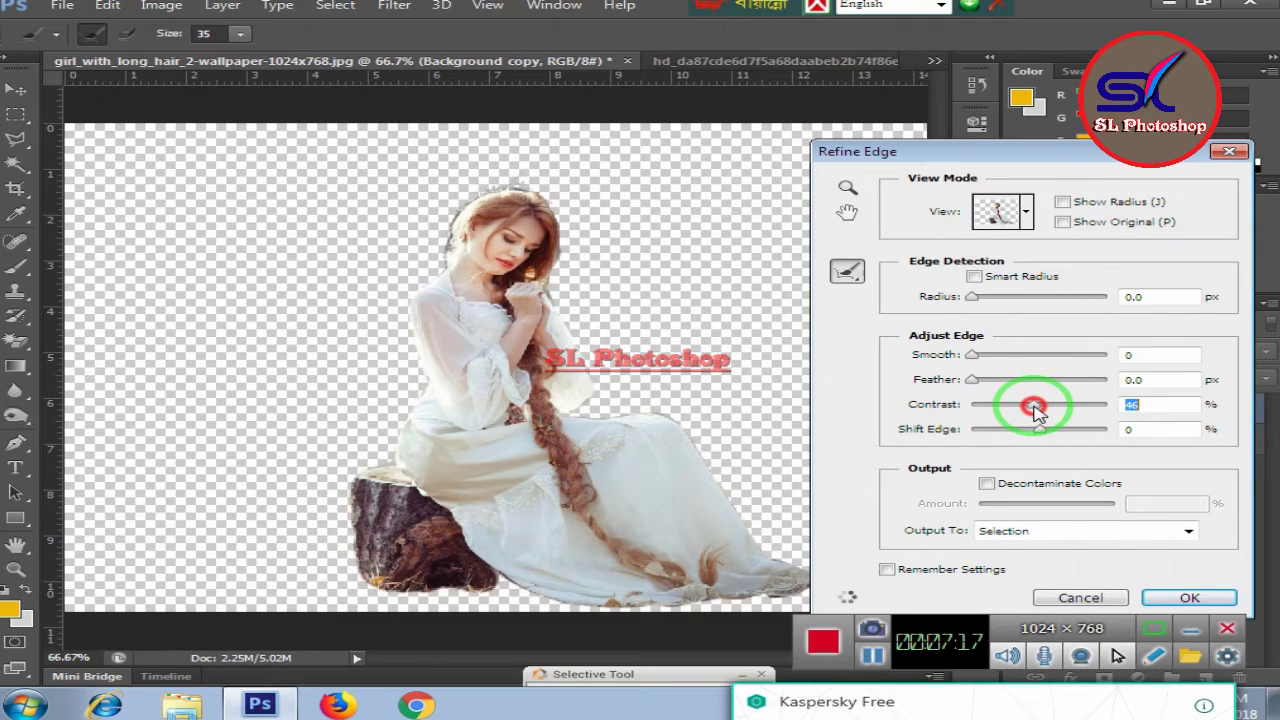
pyautogui.moveTo(1036, 410); pyautogui.dragTo(1012, 411)
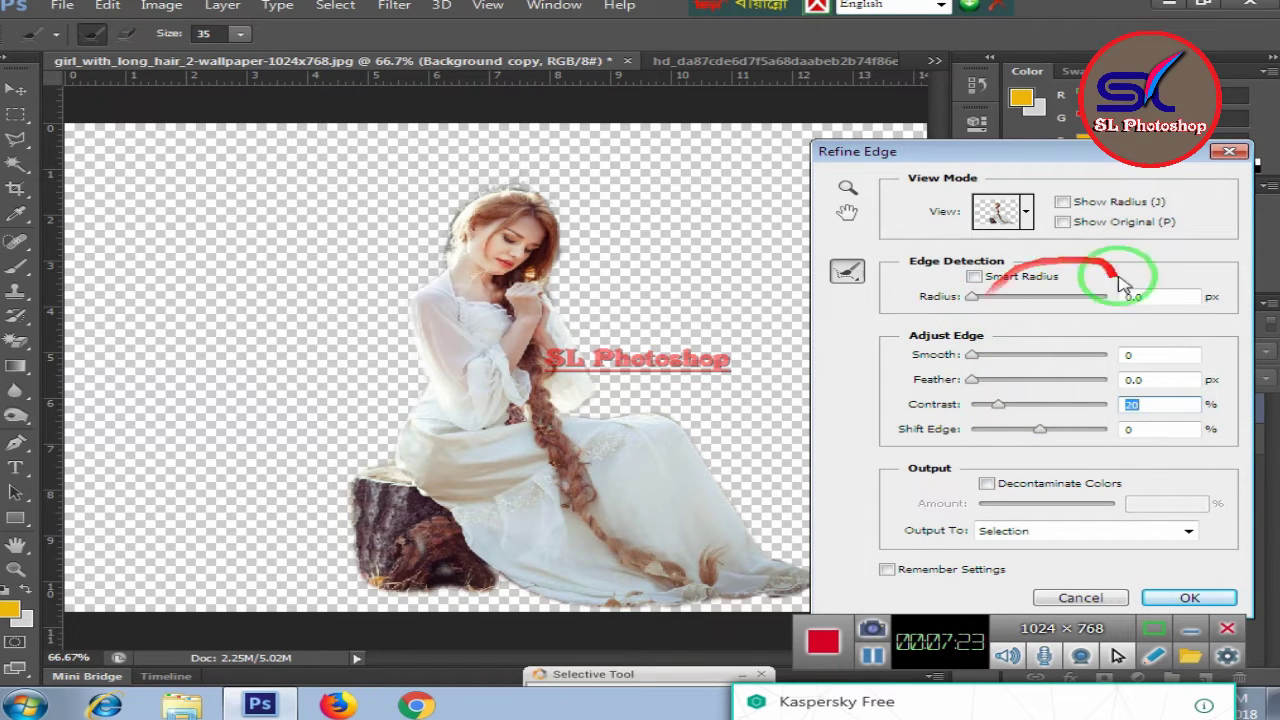
pyautogui.click(1173, 598)
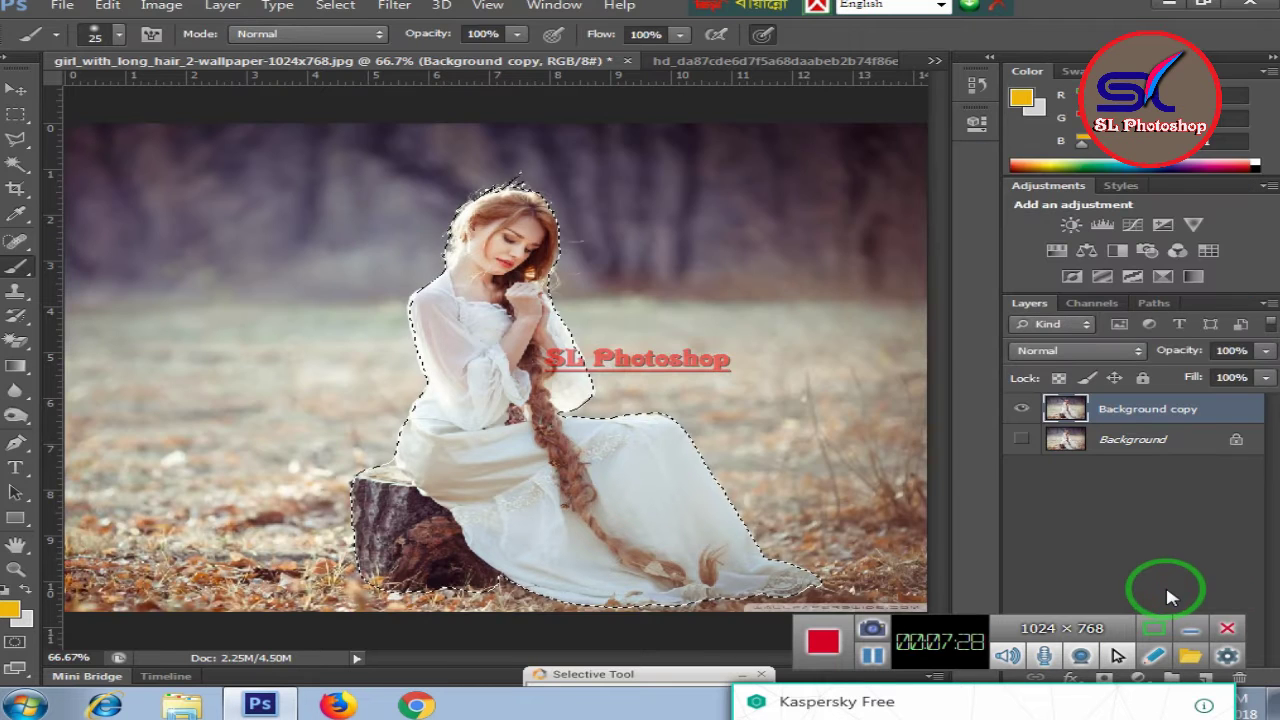
# Step: Copy the selected girl onto a new Layer 1 and hide the Background copy layer
pyautogui.click(1100, 420)
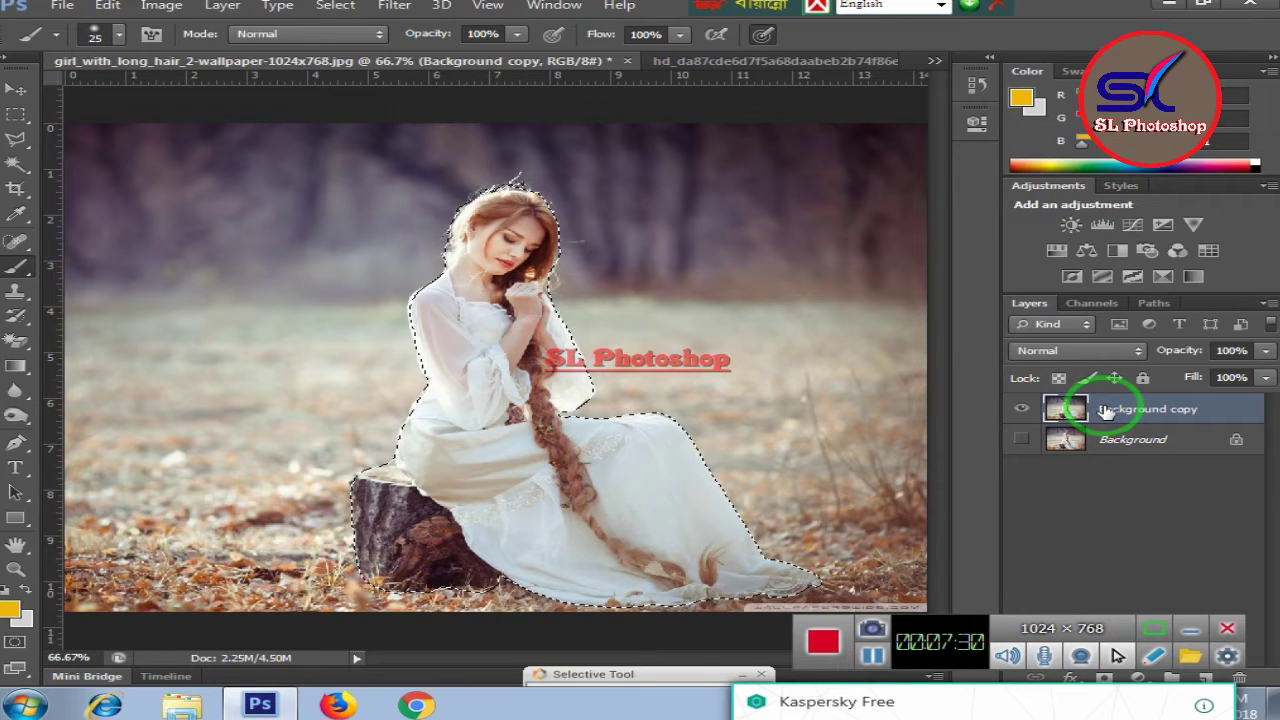
pyautogui.hotkey('ctrl', 'shift', 'alt', 'n')
pyautogui.hotkey('ctrl', 'd')
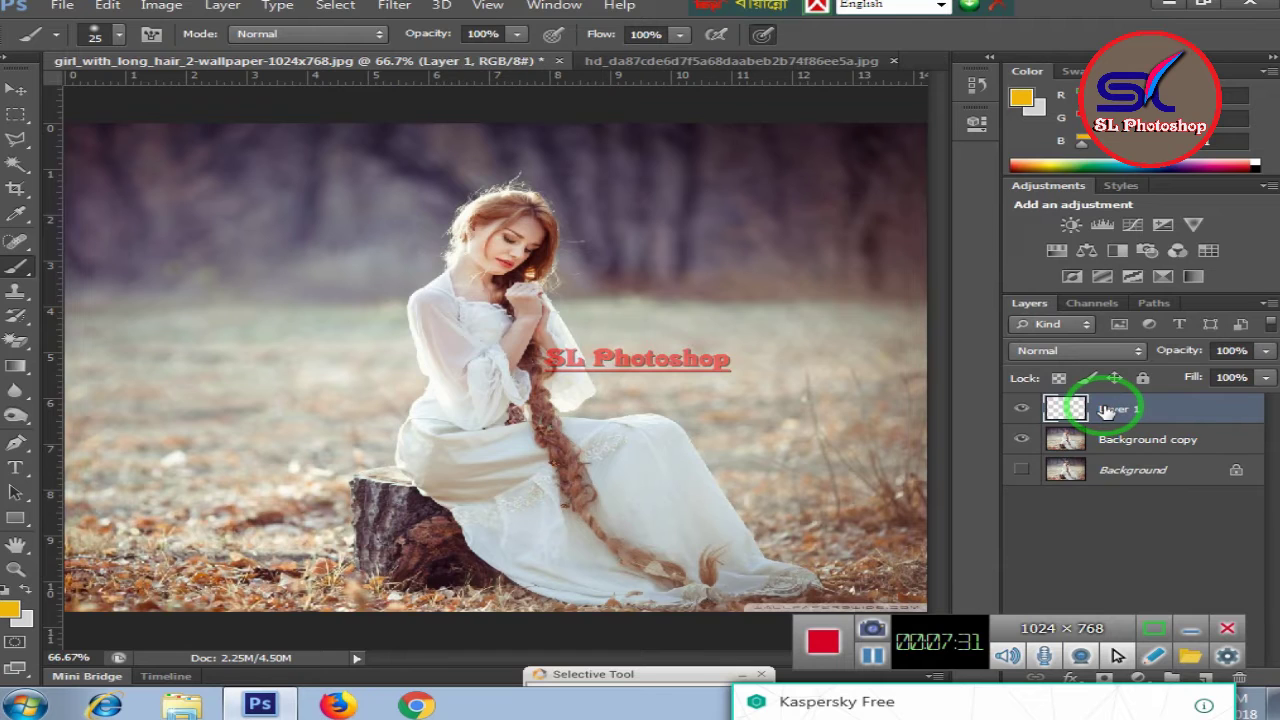
pyautogui.click(1014, 441)
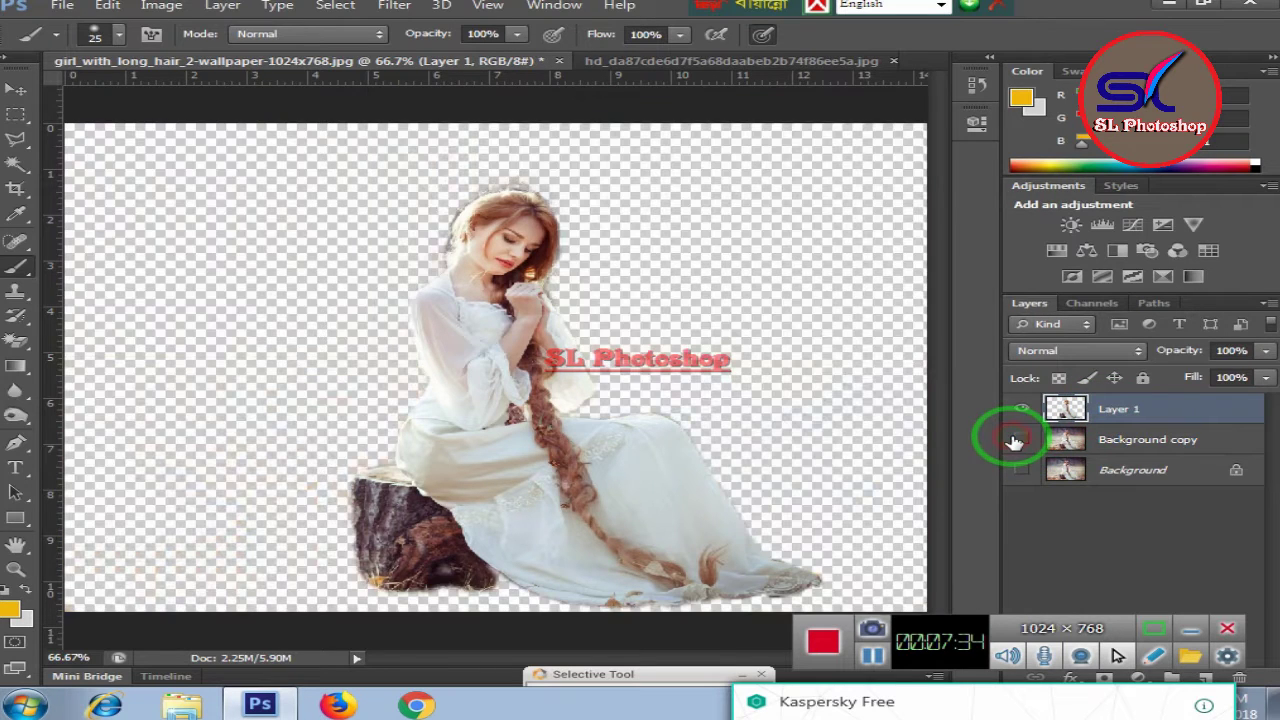
# Step: Inspect the cut-out edges up close, then select the whole canvas
pyautogui.hotkey('ctrl', '+')
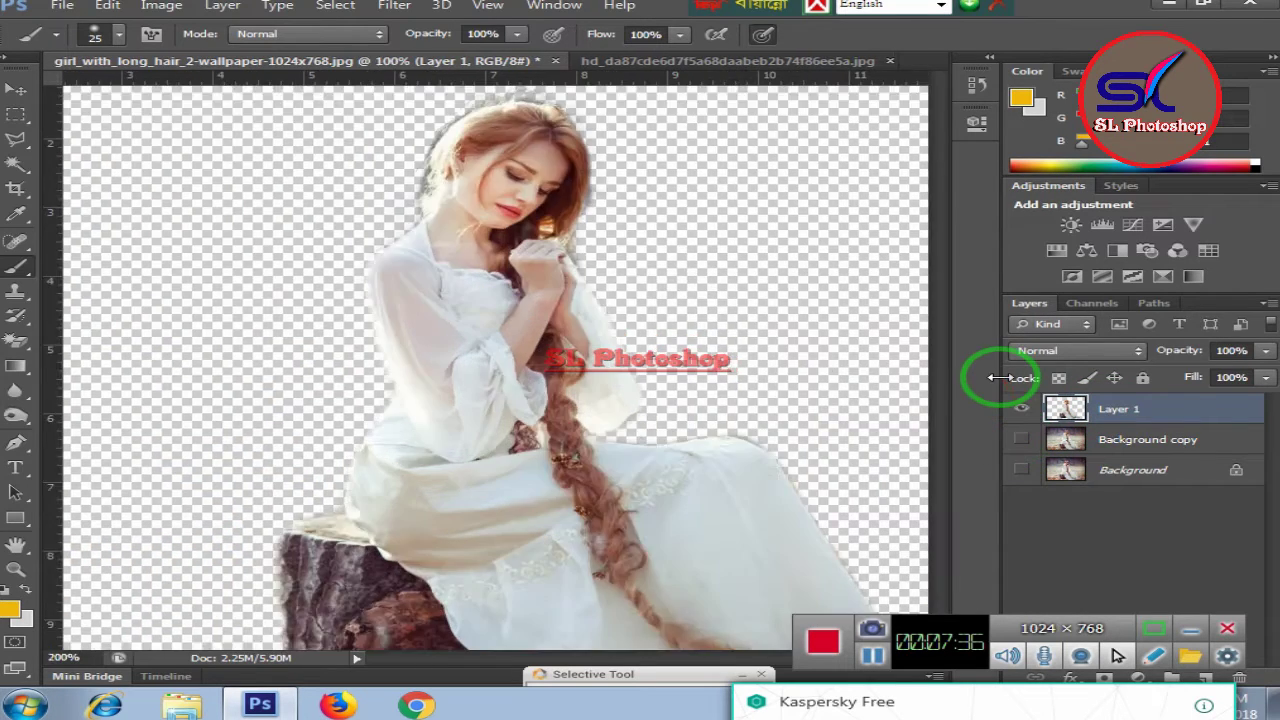
pyautogui.hotkey('ctrl', '+')
pyautogui.hotkey('ctrl', '+')
pyautogui.hotkey('ctrl', '-')
pyautogui.hotkey('ctrl', '-')
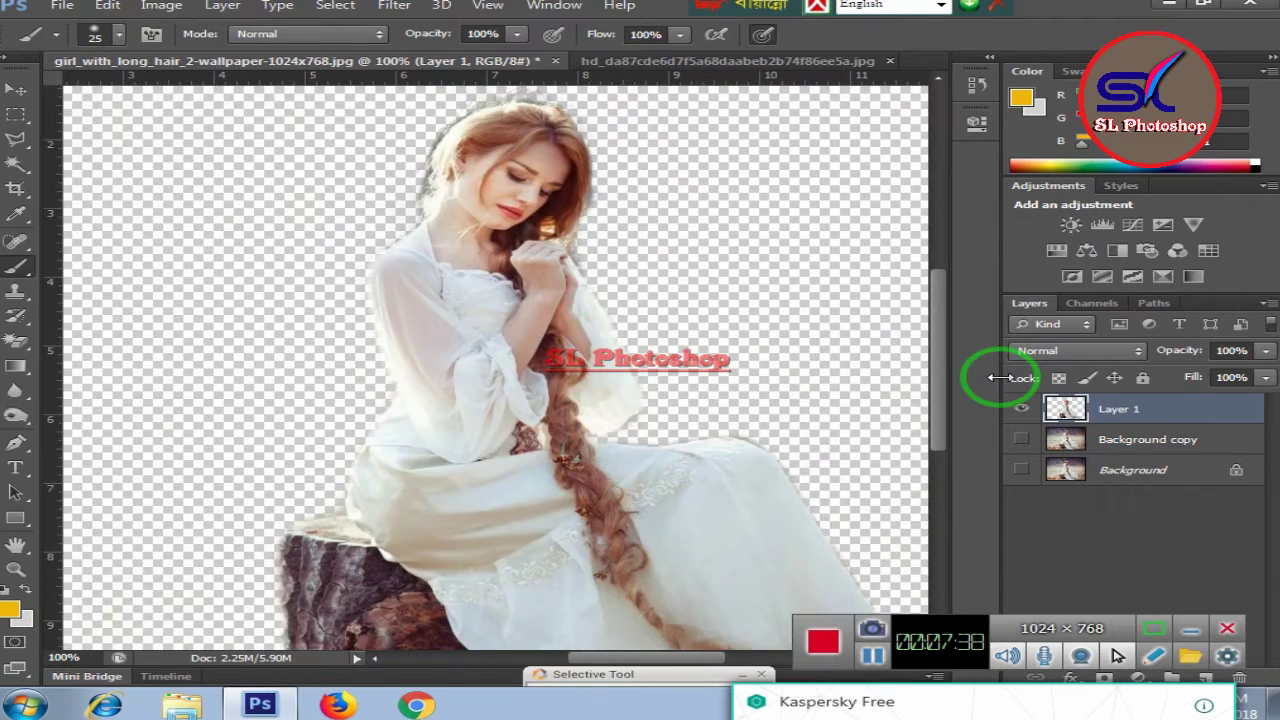
pyautogui.hotkey('ctrl', '-')
pyautogui.hotkey('ctrl', '-')
pyautogui.hotkey('ctrl', '+')
pyautogui.hotkey('ctrl', '+')
pyautogui.hotkey('ctrl', '+')
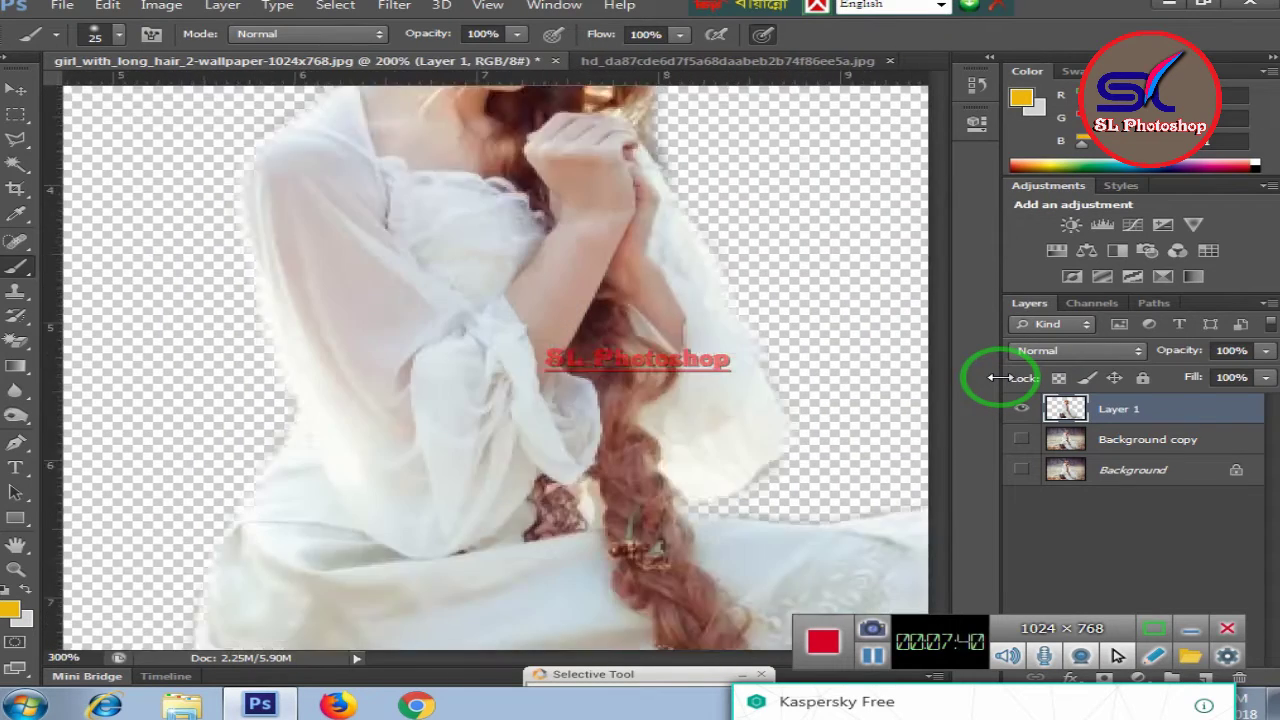
pyautogui.hotkey('ctrl', '+')
pyautogui.scroll(3, 430, 190)
pyautogui.scroll(3, 430, 195)
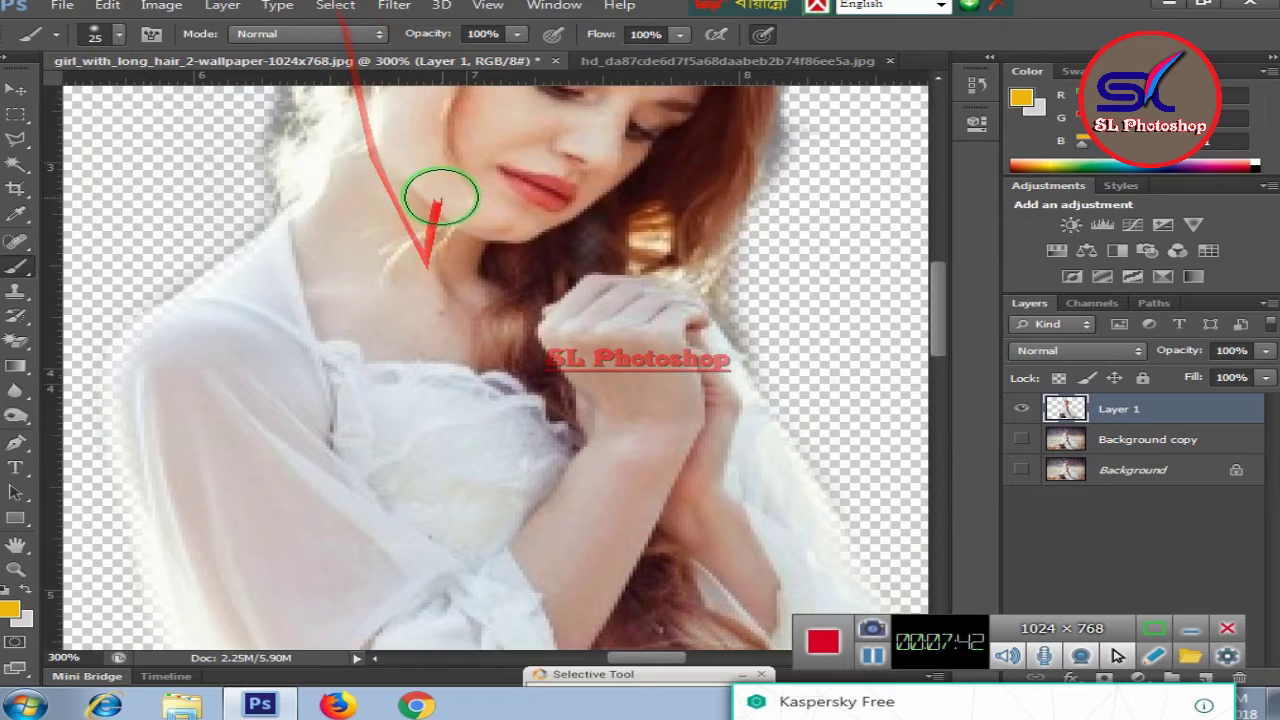
pyautogui.scroll(3, 435, 190)
pyautogui.scroll(3, 442, 185)
pyautogui.scroll(-1, 435, 170)
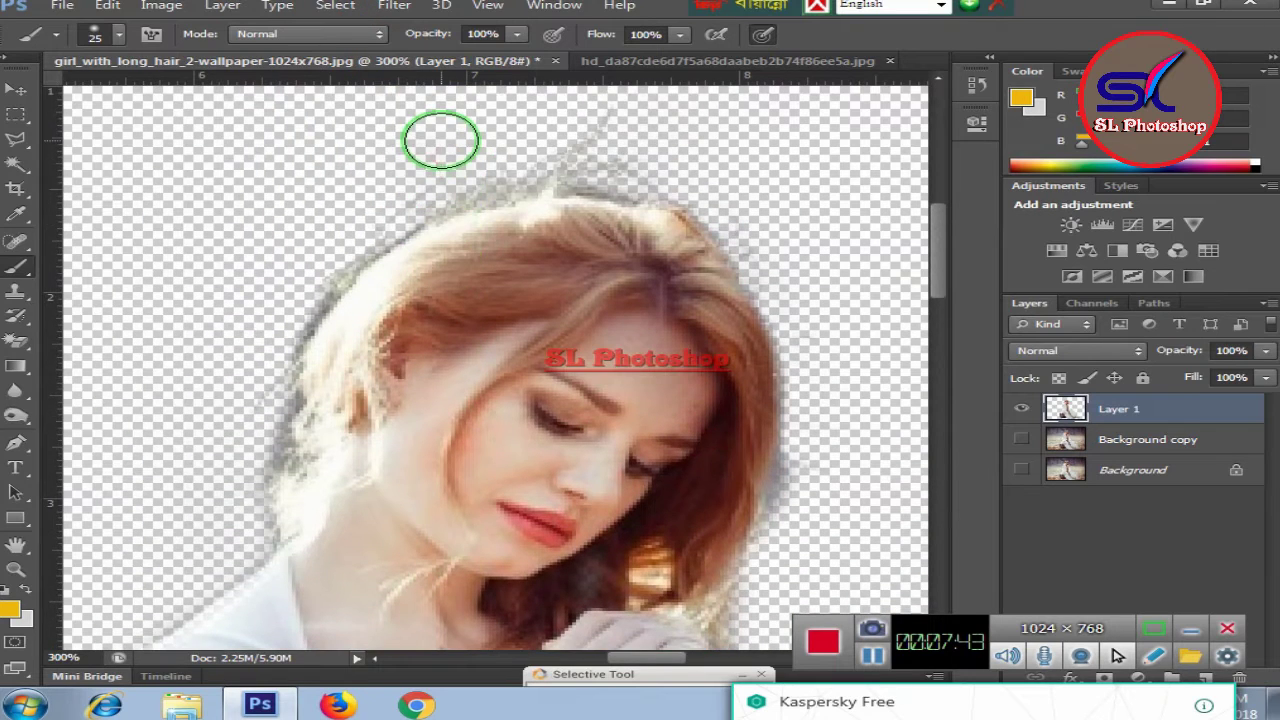
pyautogui.scroll(-1, 428, 143)
pyautogui.scroll(-2, 330, 160)
pyautogui.scroll(-2, 275, 178)
pyautogui.scroll(-2, 200, 190)
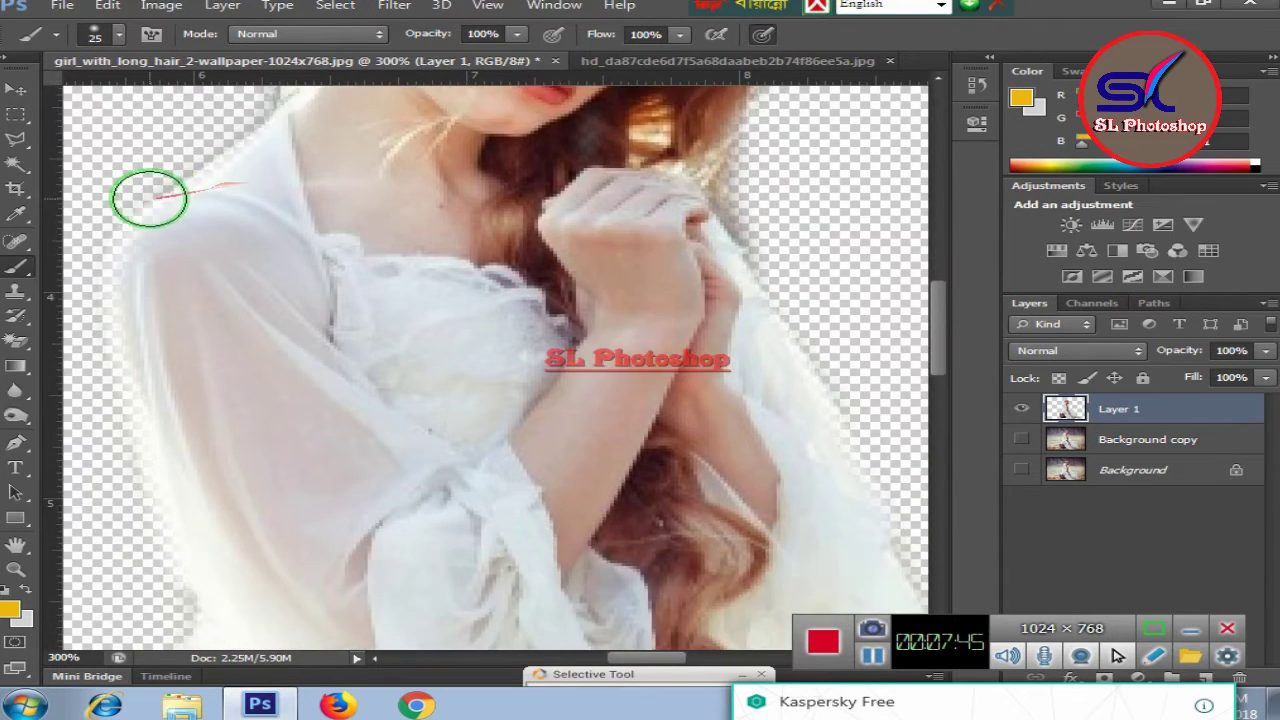
pyautogui.scroll(-1, 140, 200)
pyautogui.moveTo(143, 212); pyautogui.dragTo(312, 665)
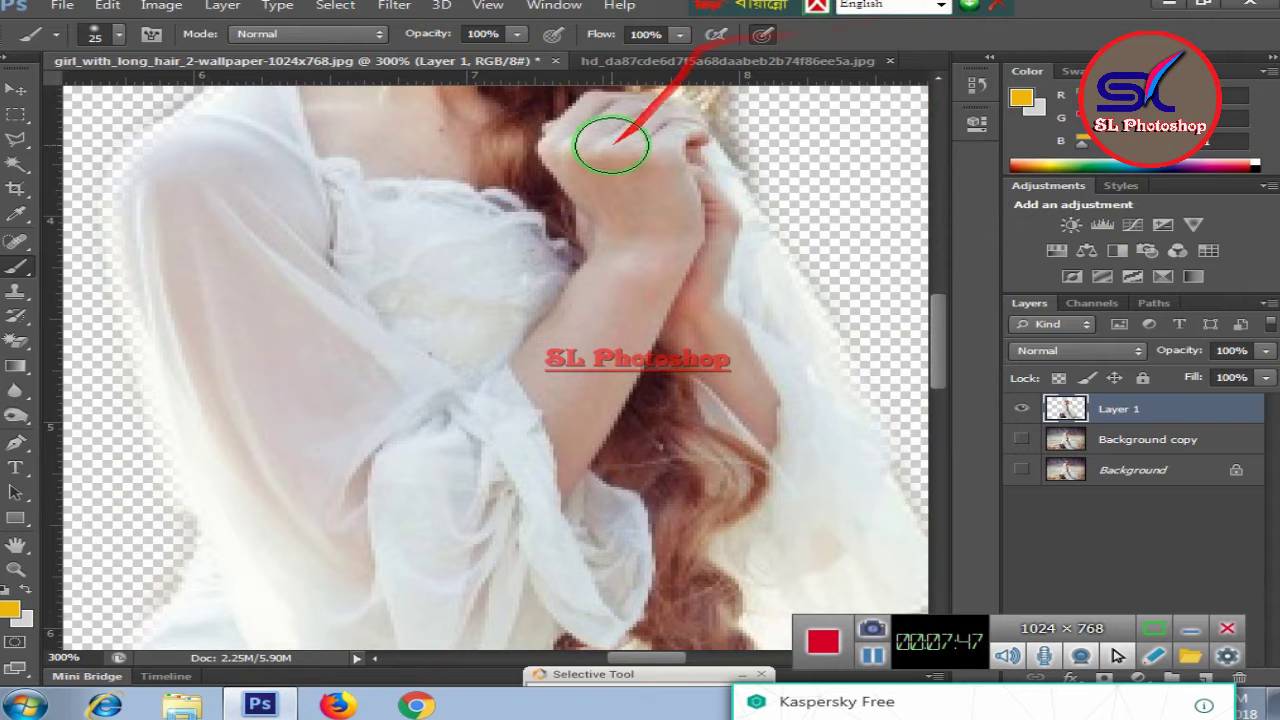
pyautogui.hotkey('ctrl', '-')
pyautogui.hotkey('ctrl', '-')
pyautogui.hotkey('ctrl', '-')
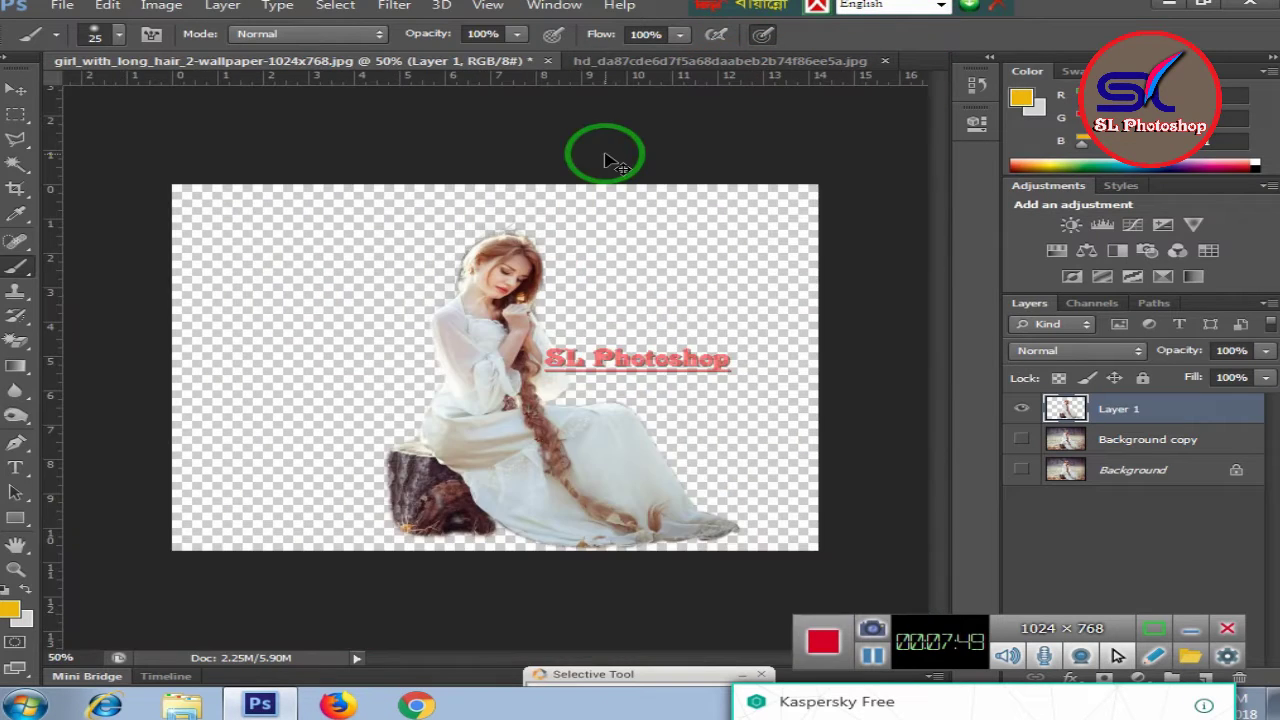
pyautogui.hotkey('ctrl', 'a')
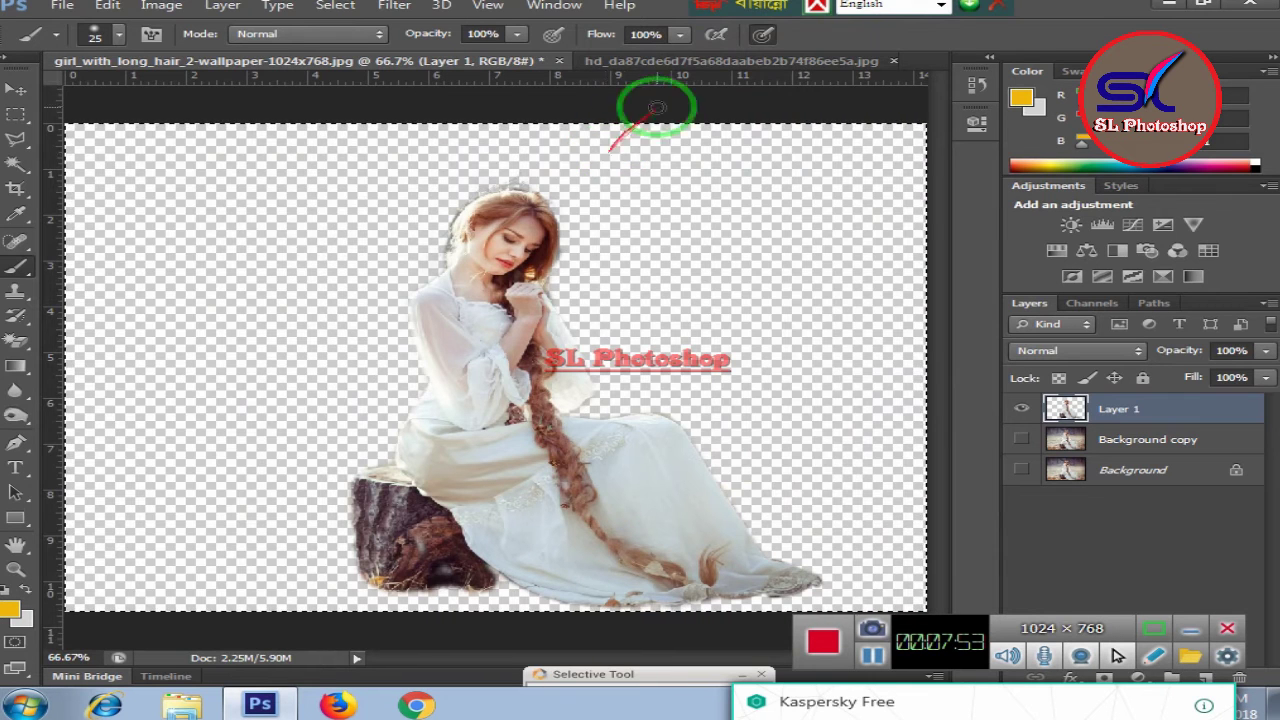
# Step: Paste the cut-out girl into the pink blossom path image
pyautogui.click(700, 61)
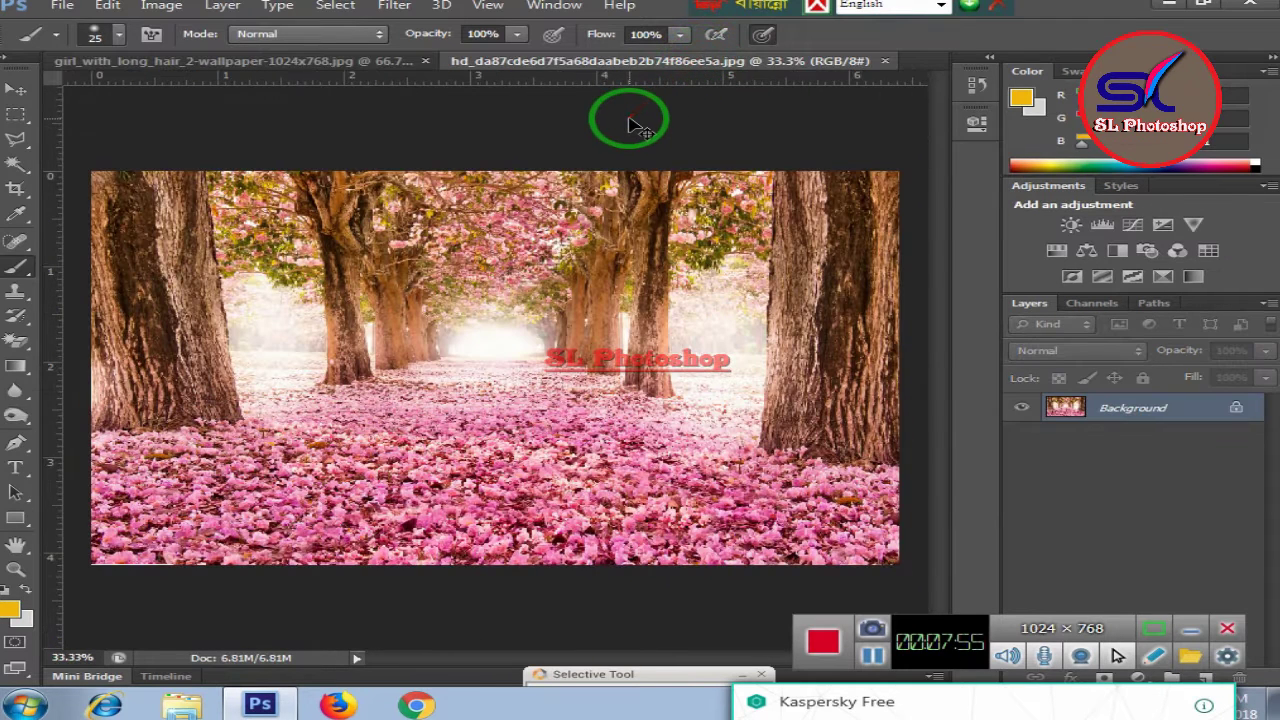
pyautogui.hotkey('ctrl', 'v')
pyautogui.moveTo(628, 125); pyautogui.dragTo(405, 245)
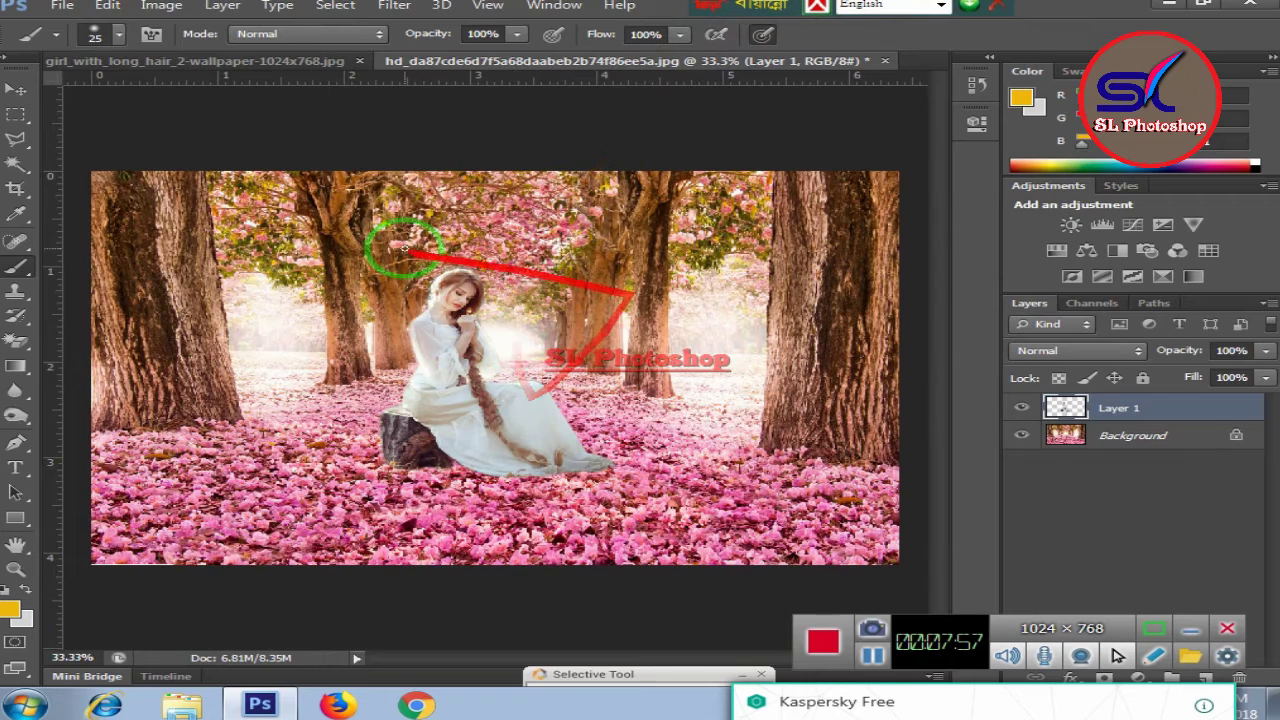
# Step: Free-transform the pasted girl, scaling her up to about 181%
pyautogui.click(15, 88)
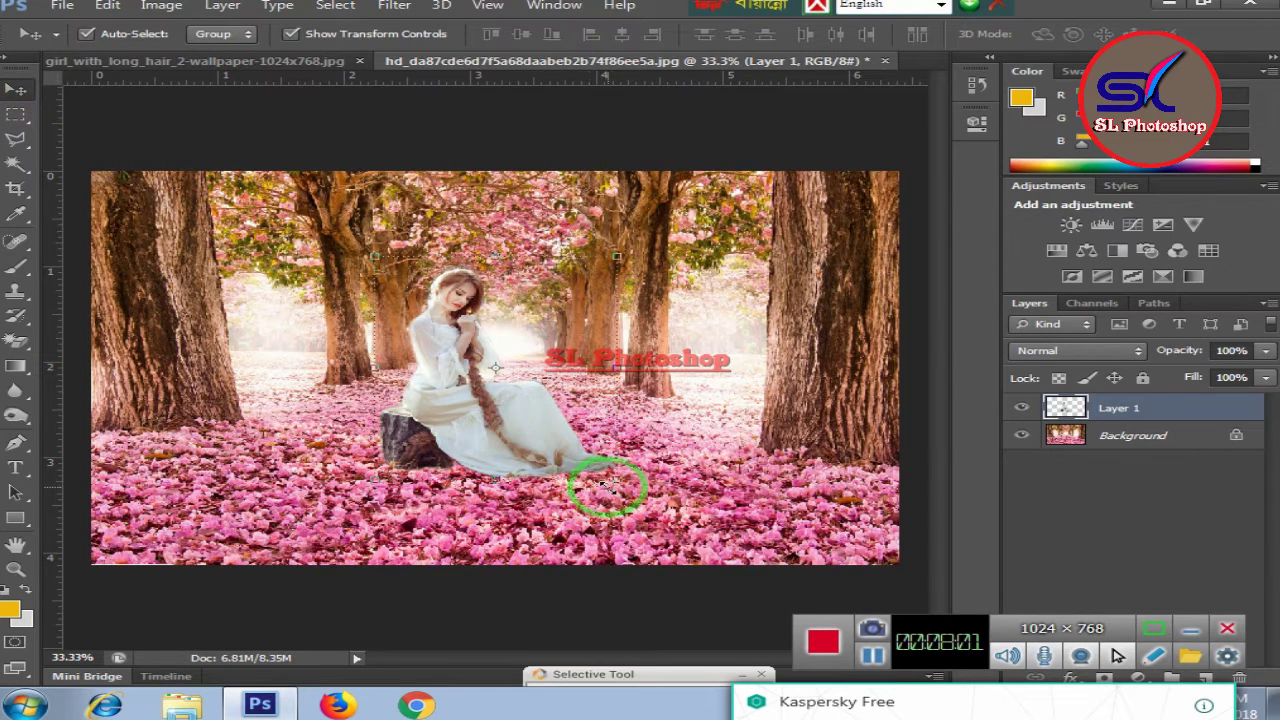
pyautogui.moveTo(620, 480); pyautogui.dragTo(691, 573)
pyautogui.moveTo(372, 258); pyautogui.dragTo(297, 178)
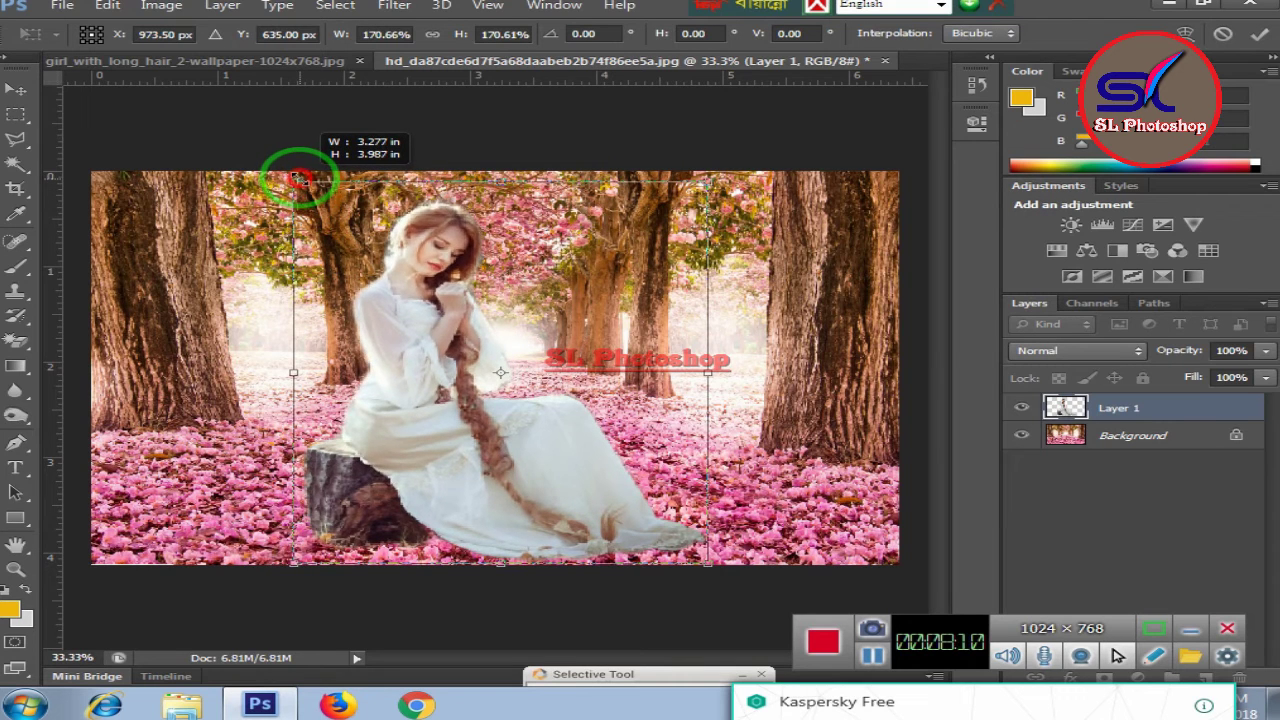
pyautogui.moveTo(297, 178); pyautogui.dragTo(292, 169)
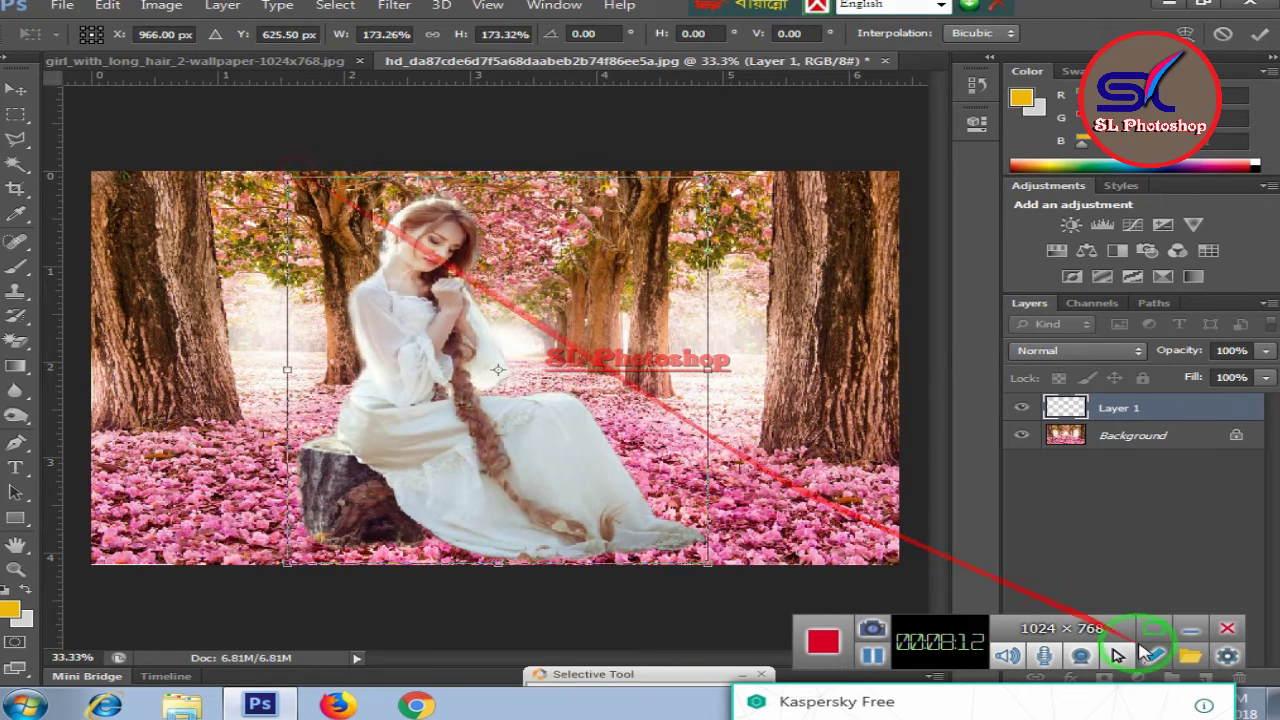
pyautogui.hotkey('ctrl', '+')
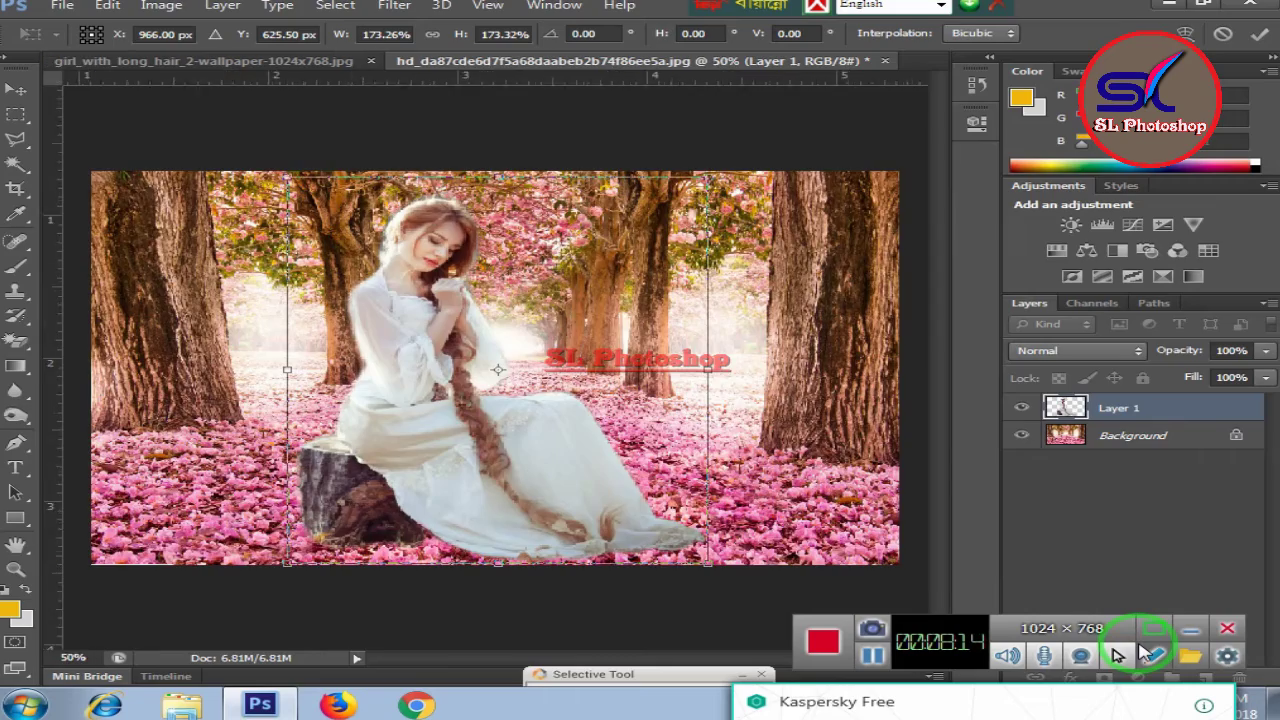
pyautogui.hotkey('ctrl', '+')
pyautogui.hotkey('ctrl', '+')
pyautogui.hotkey('ctrl', '-')
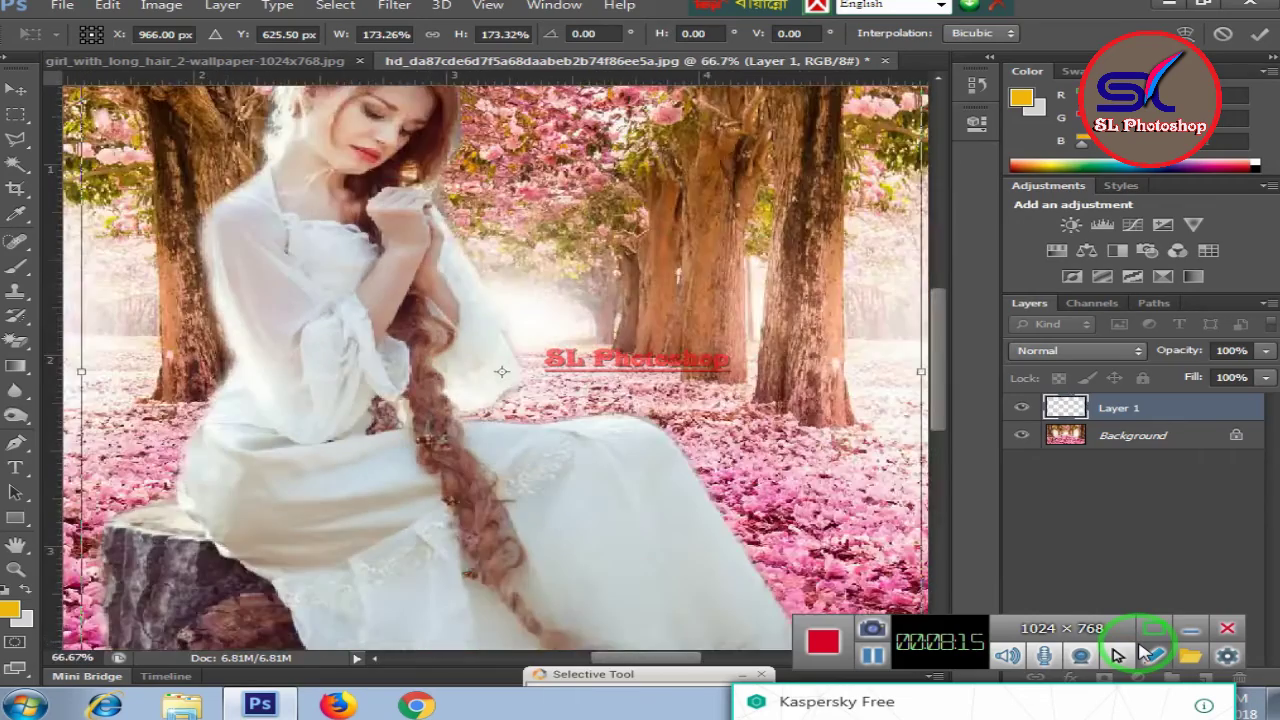
pyautogui.hotkey('ctrl', '-')
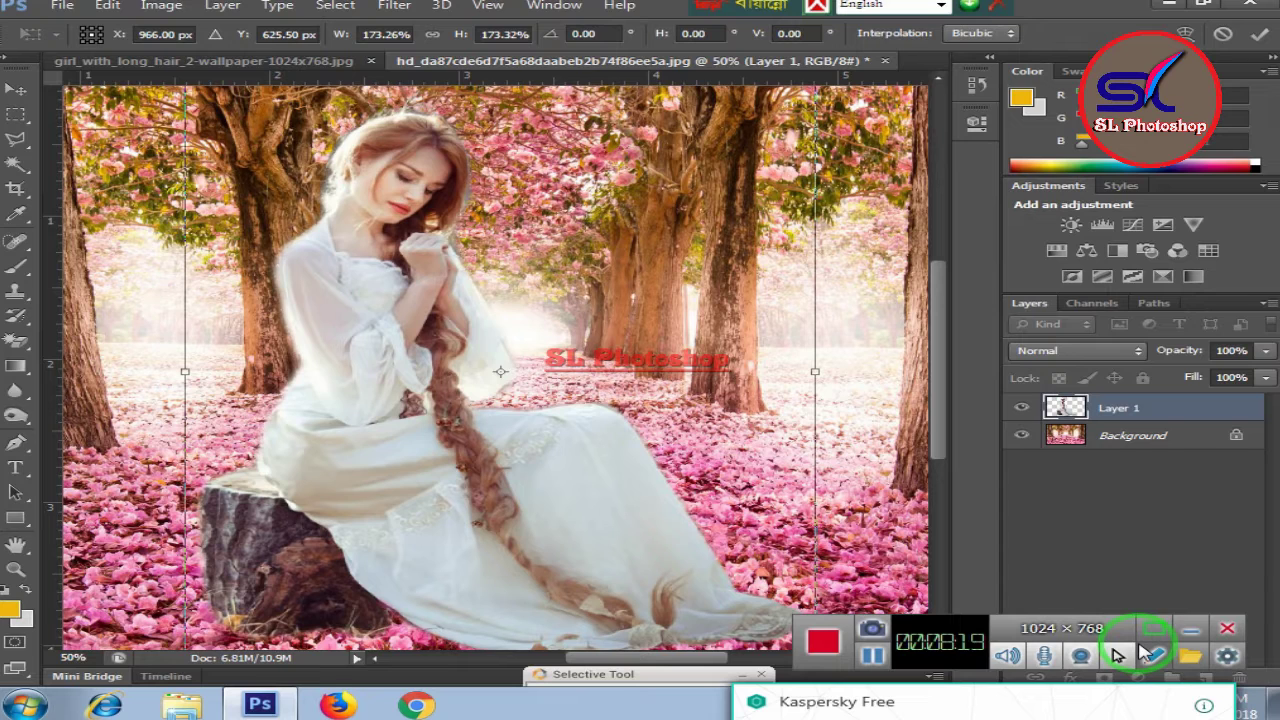
pyautogui.hotkey('ctrl', '-')
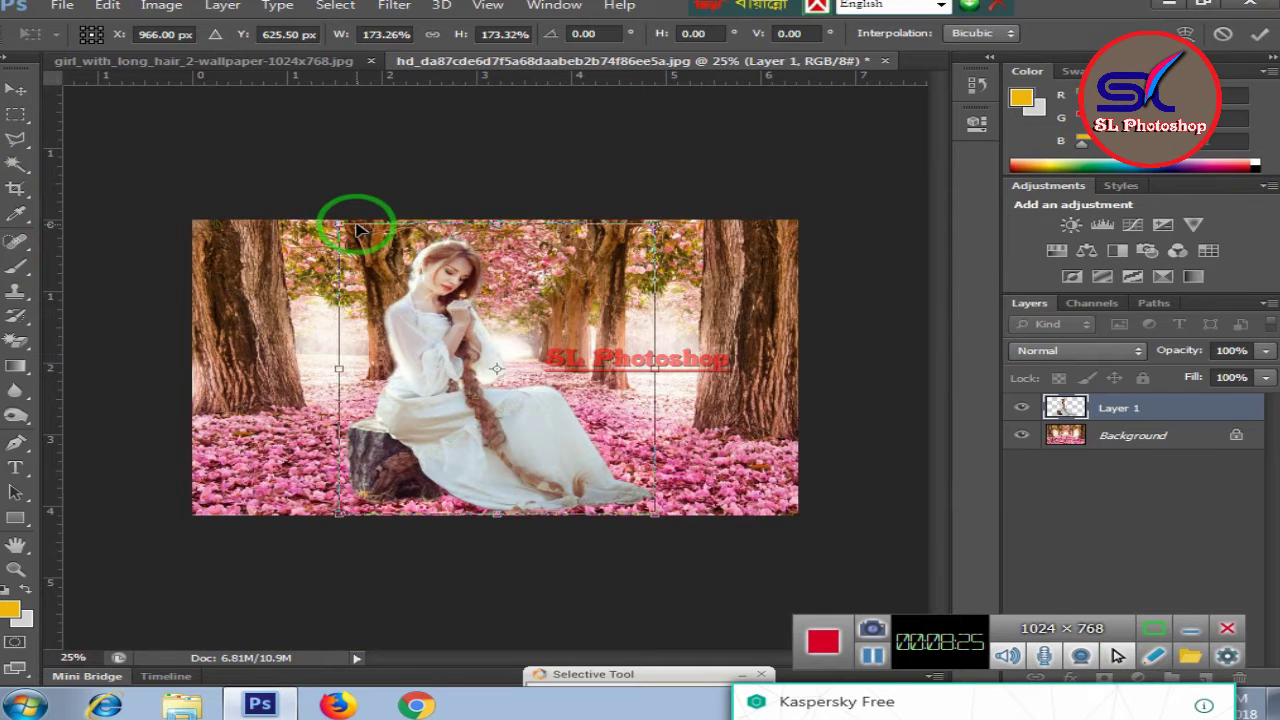
pyautogui.moveTo(340, 222); pyautogui.dragTo(323, 214)
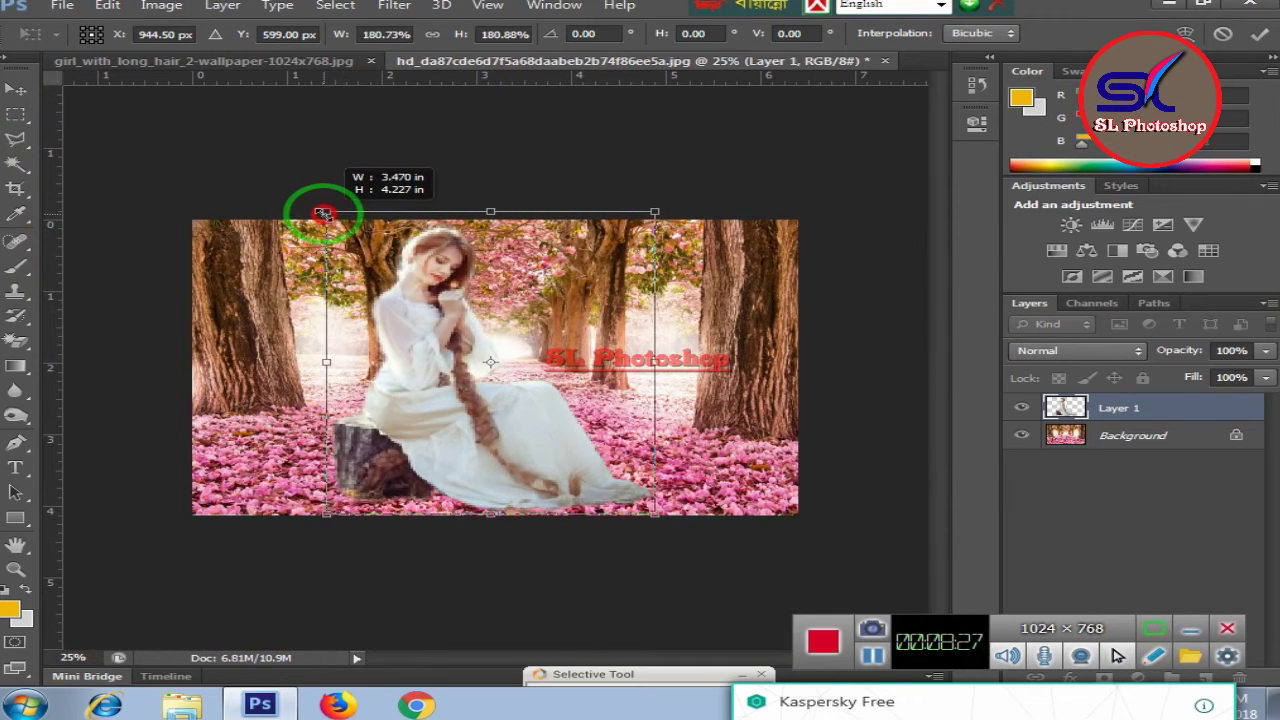
# Step: Commit the 181% scaling and zoom in on the girl's hair edge
pyautogui.click(15, 163)
pyautogui.click(520, 272)
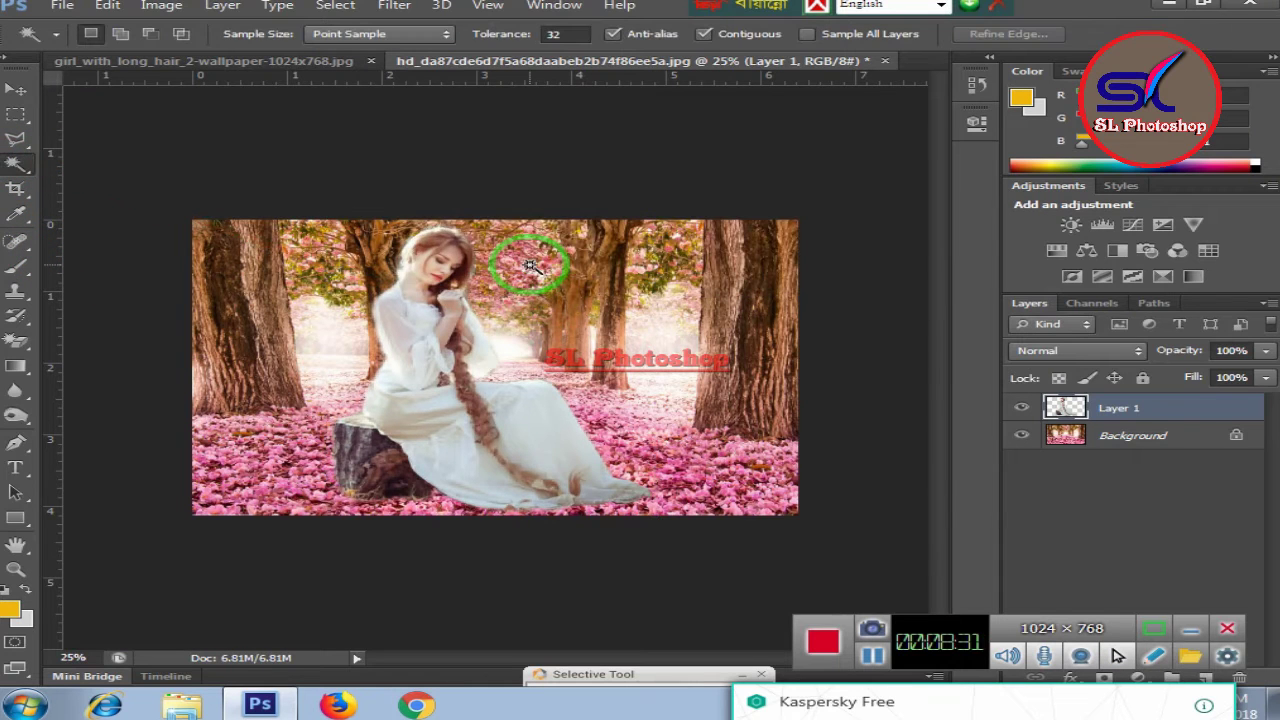
pyautogui.hotkey('ctrl', '+')
pyautogui.hotkey('ctrl', '+')
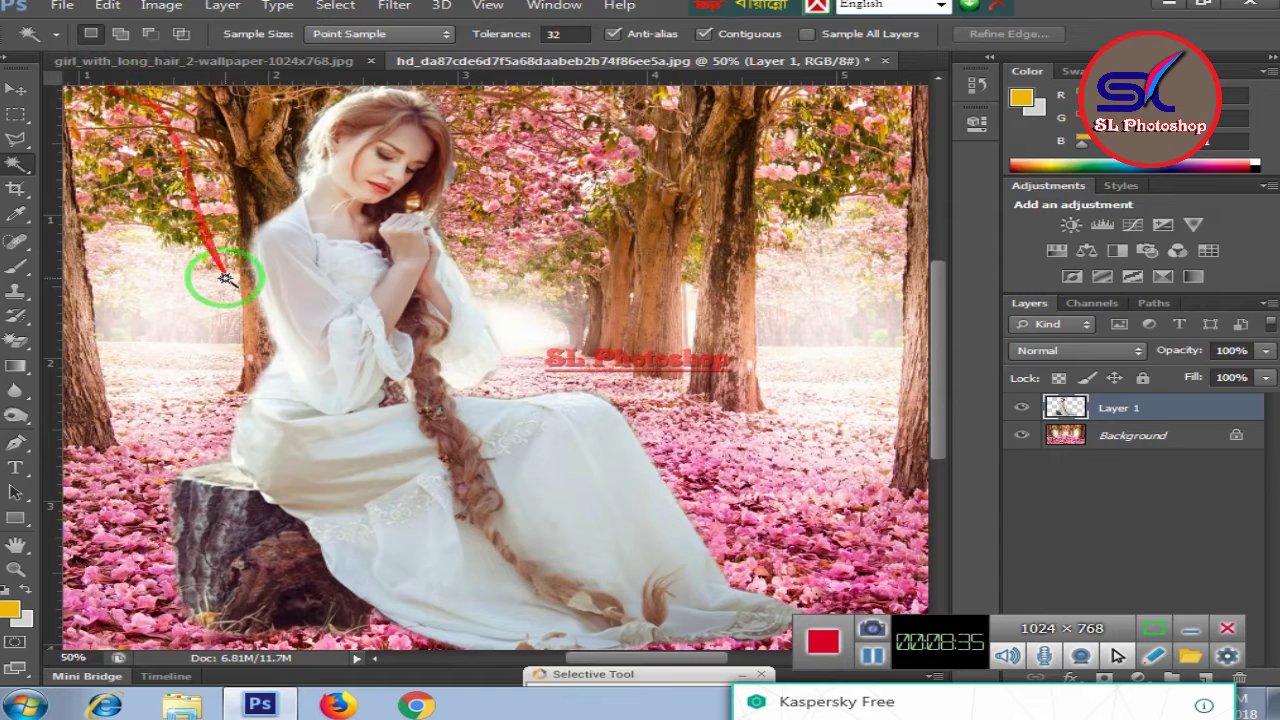
pyautogui.hotkey('ctrl', '+')
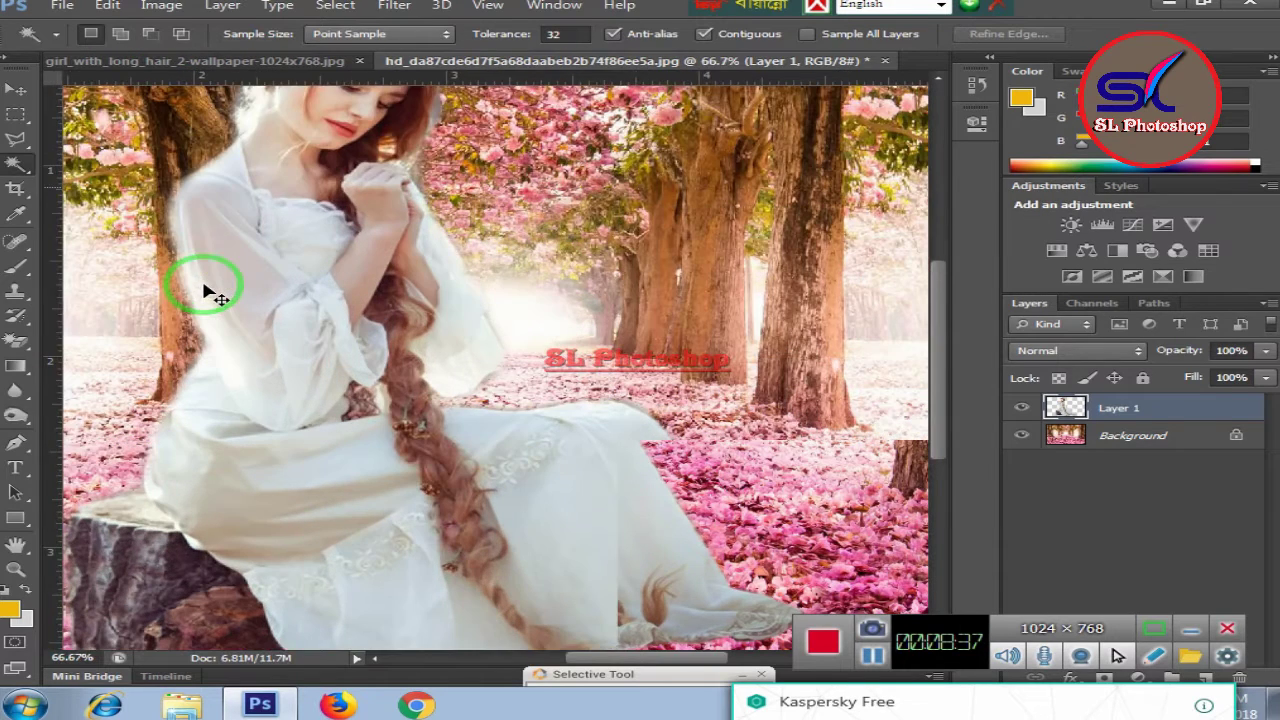
pyautogui.scroll(1, 578, 321)
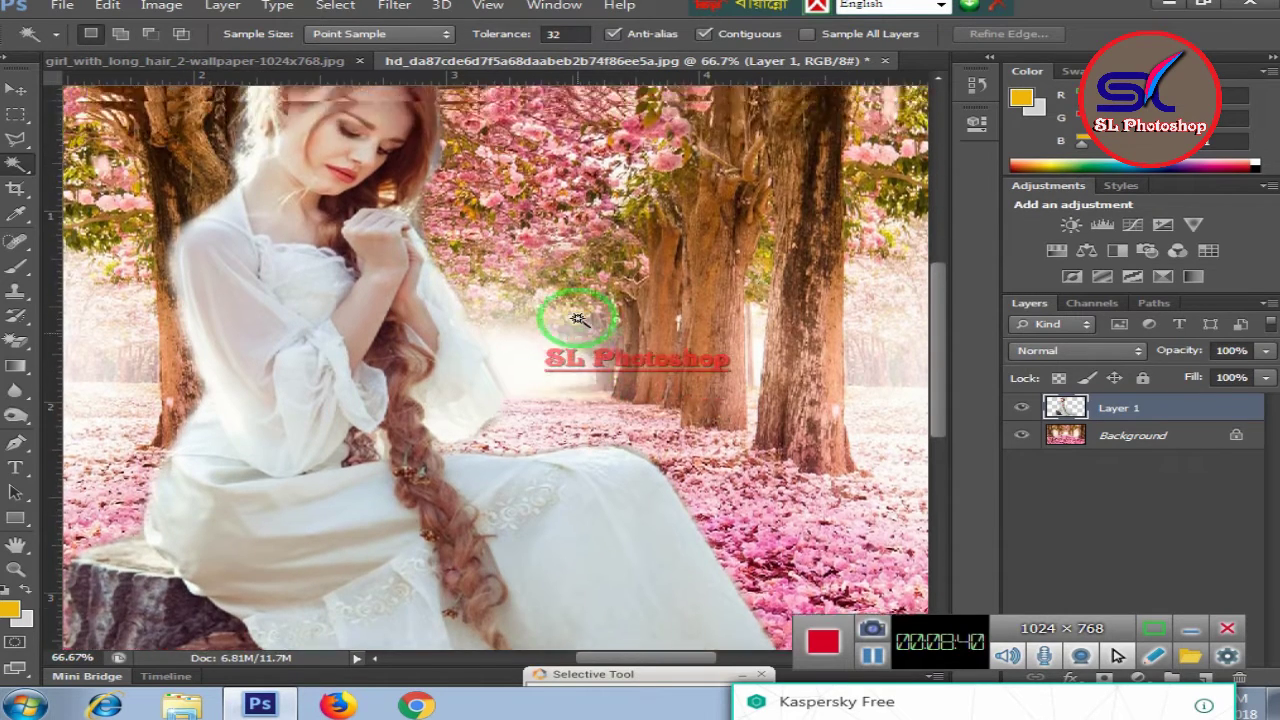
pyautogui.scroll(2, 578, 318)
pyautogui.scroll(3, 578, 312)
pyautogui.hotkey('ctrl', '+')
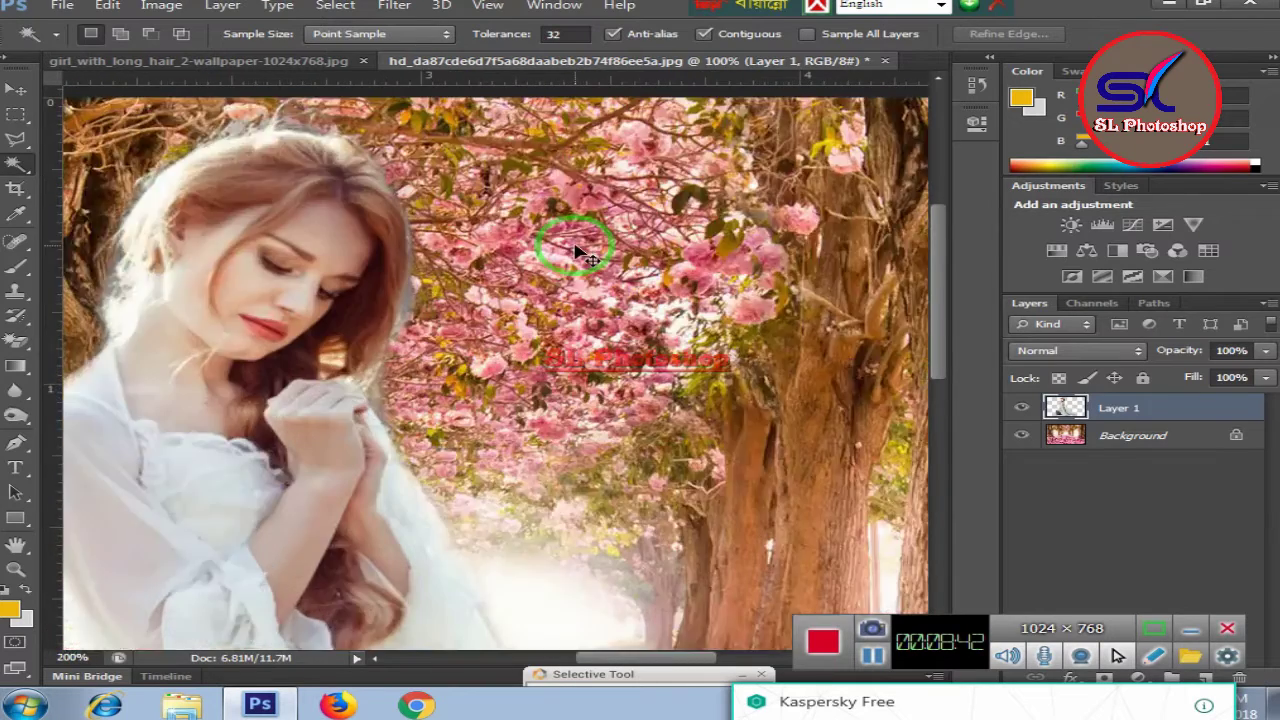
pyautogui.hotkey('ctrl', '+')
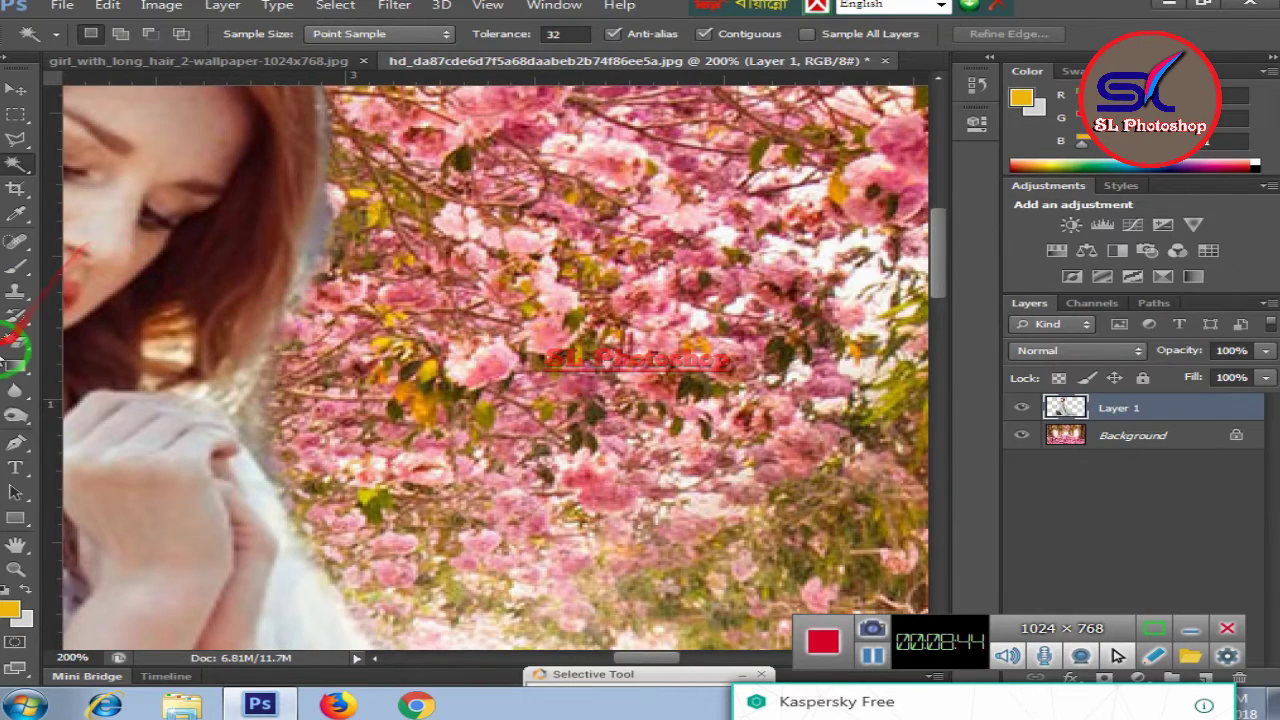
# Step: Erase the grey fringe along the hair edge with the plain Eraser
pyautogui.click(14, 345)
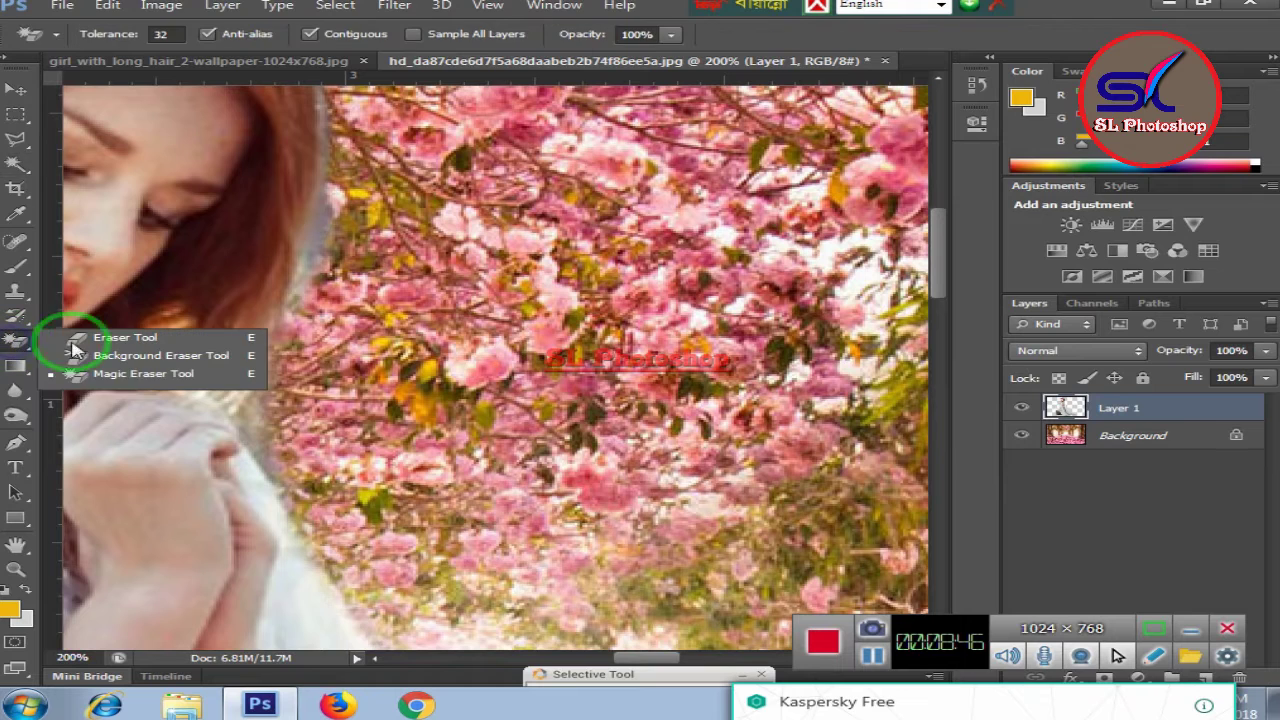
pyautogui.click(105, 340)
pyautogui.scroll(5, 338, 300)
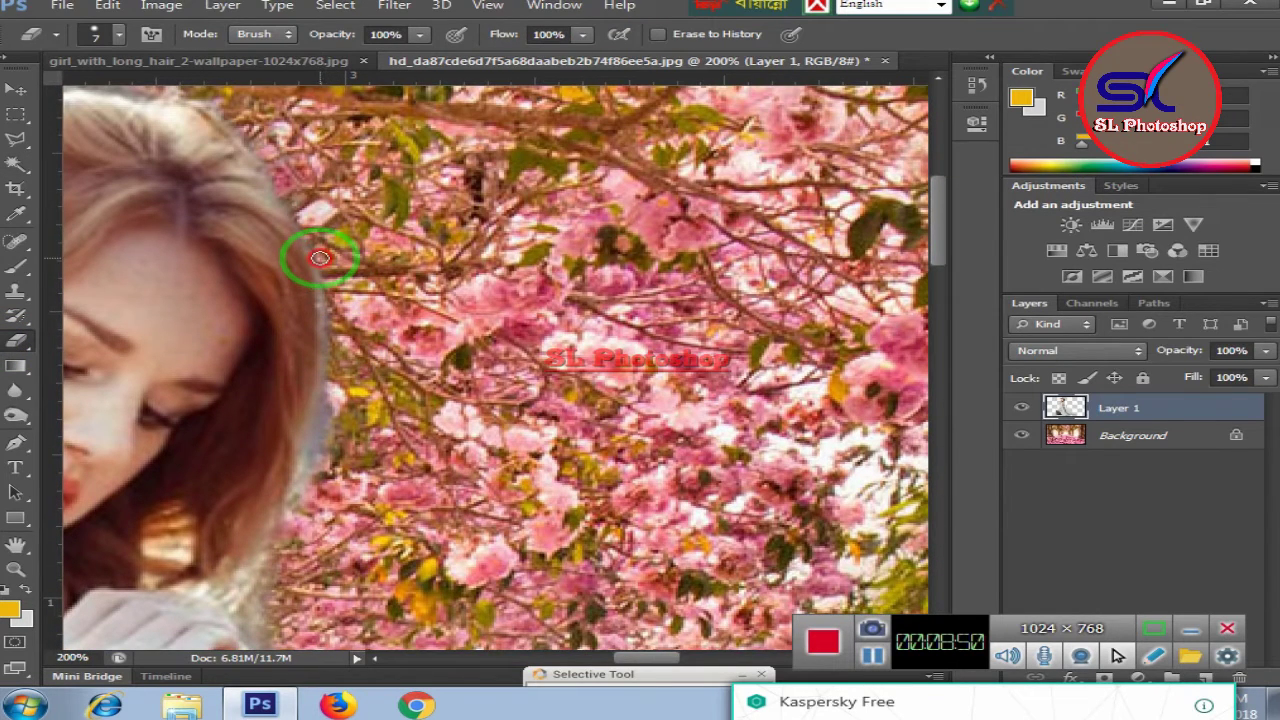
pyautogui.moveTo(327, 342)
pyautogui.mouseDown()
pyautogui.moveTo(312, 443)
pyautogui.moveTo(343, 386)
pyautogui.moveTo(298, 493)
pyautogui.mouseUp()
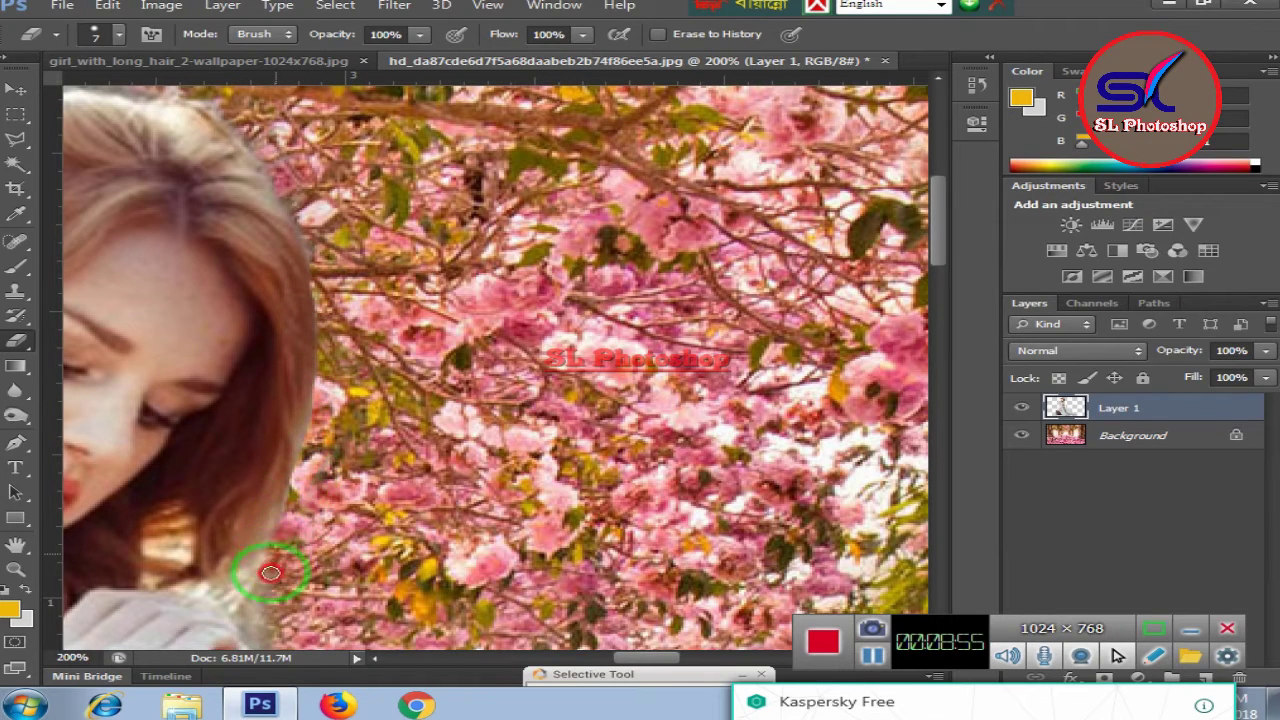
pyautogui.moveTo(270, 572); pyautogui.dragTo(249, 631)
pyautogui.scroll(-2, 248, 588)
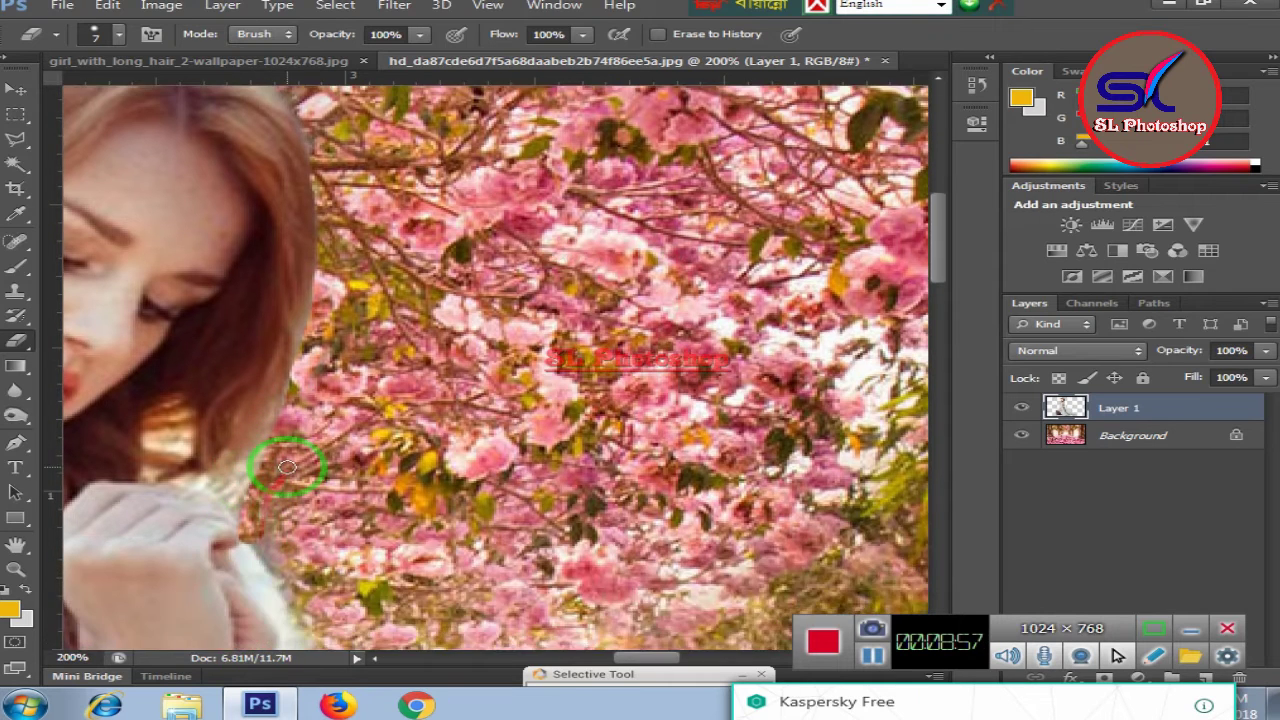
pyautogui.scroll(-2, 287, 467)
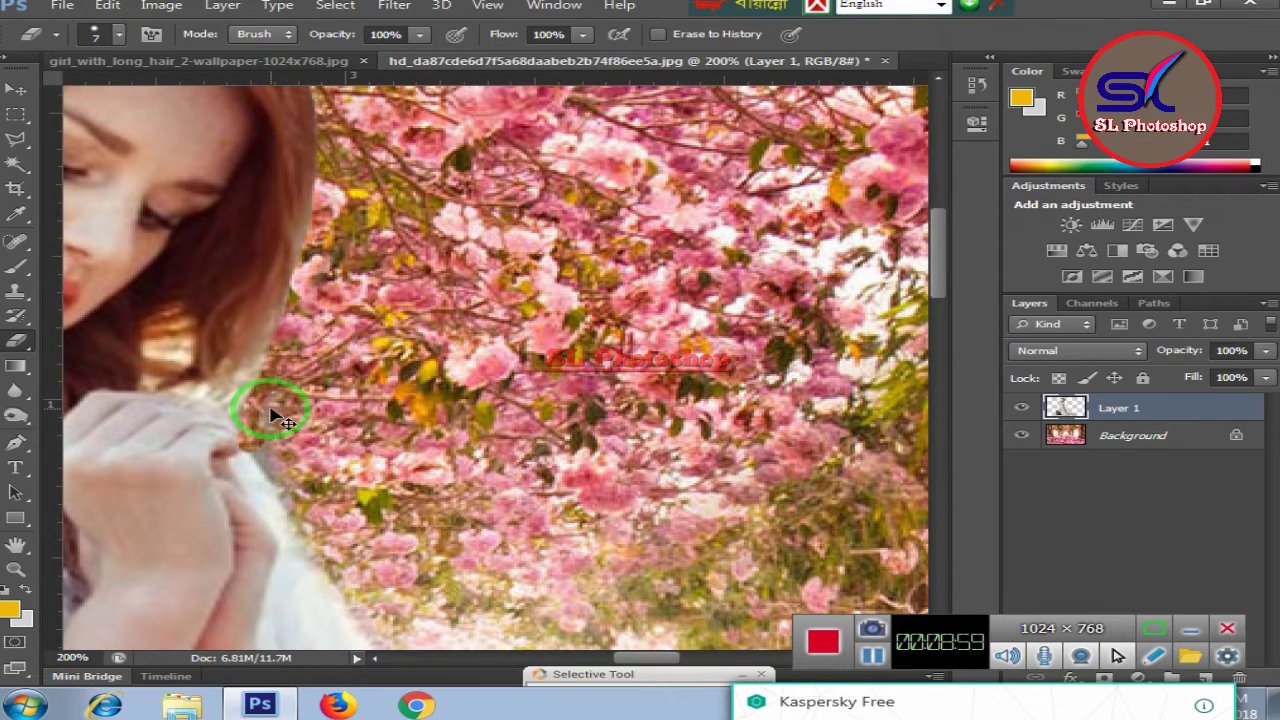
pyautogui.hotkey('ctrl', 'z')
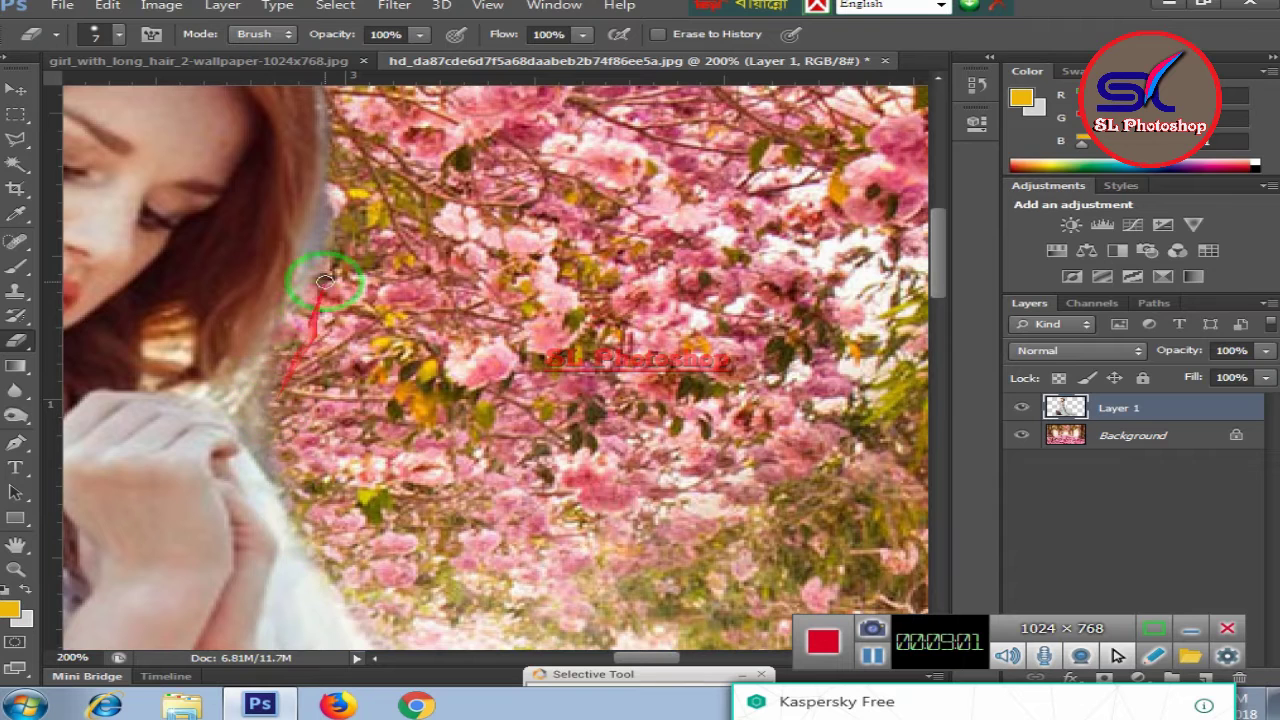
pyautogui.scroll(2, 700, 245)
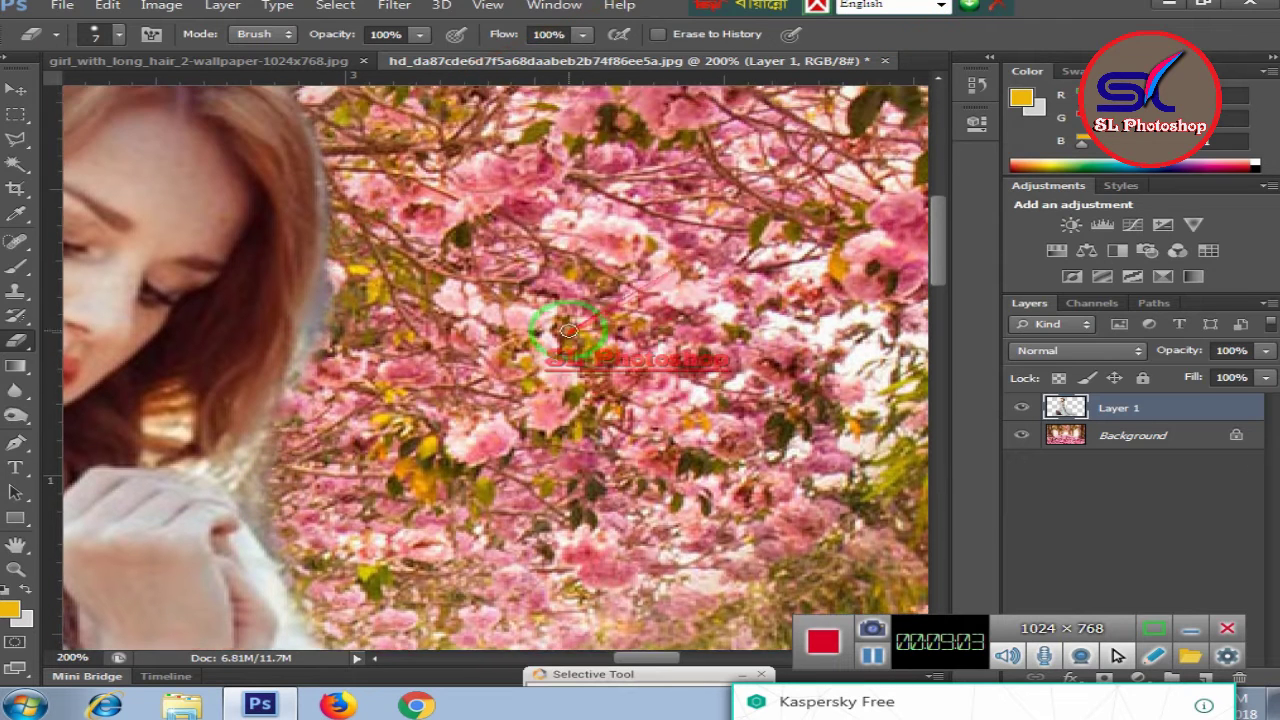
pyautogui.moveTo(330, 288); pyautogui.dragTo(317, 338)
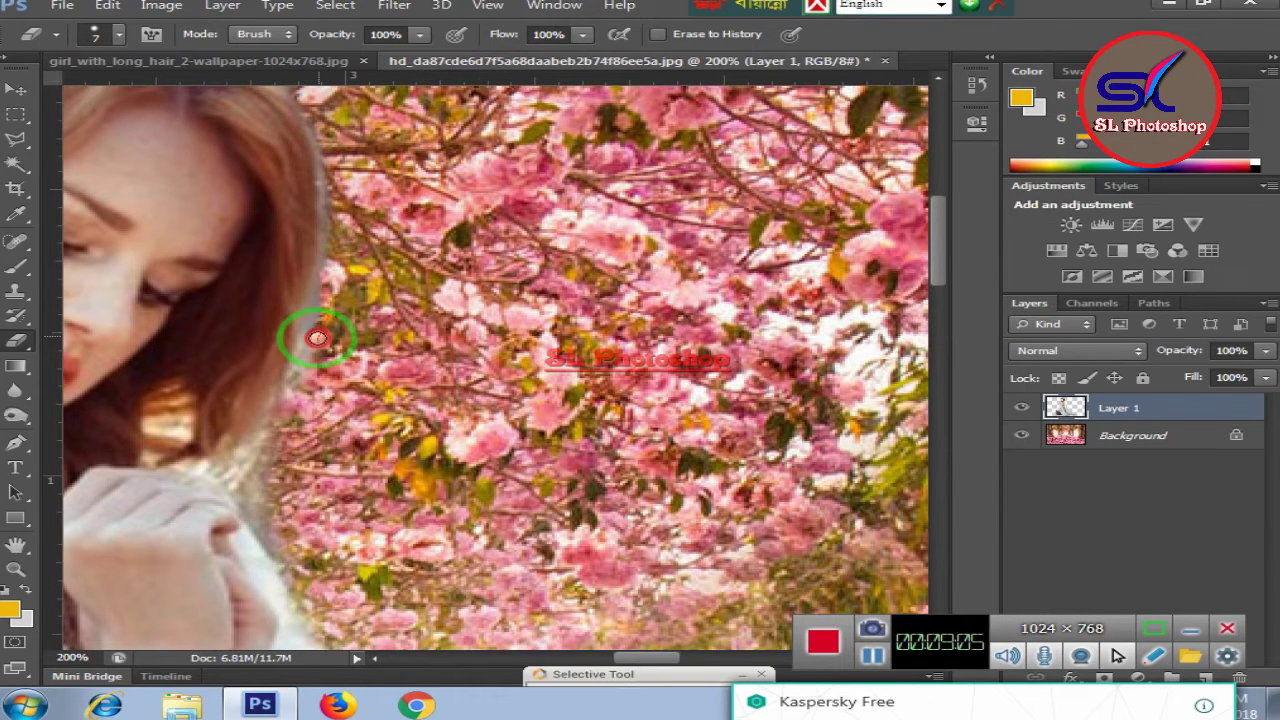
# Step: Set the eraser to 10 px and remove the white haze beside the dress and left hair edge
pyautogui.click(116, 33)
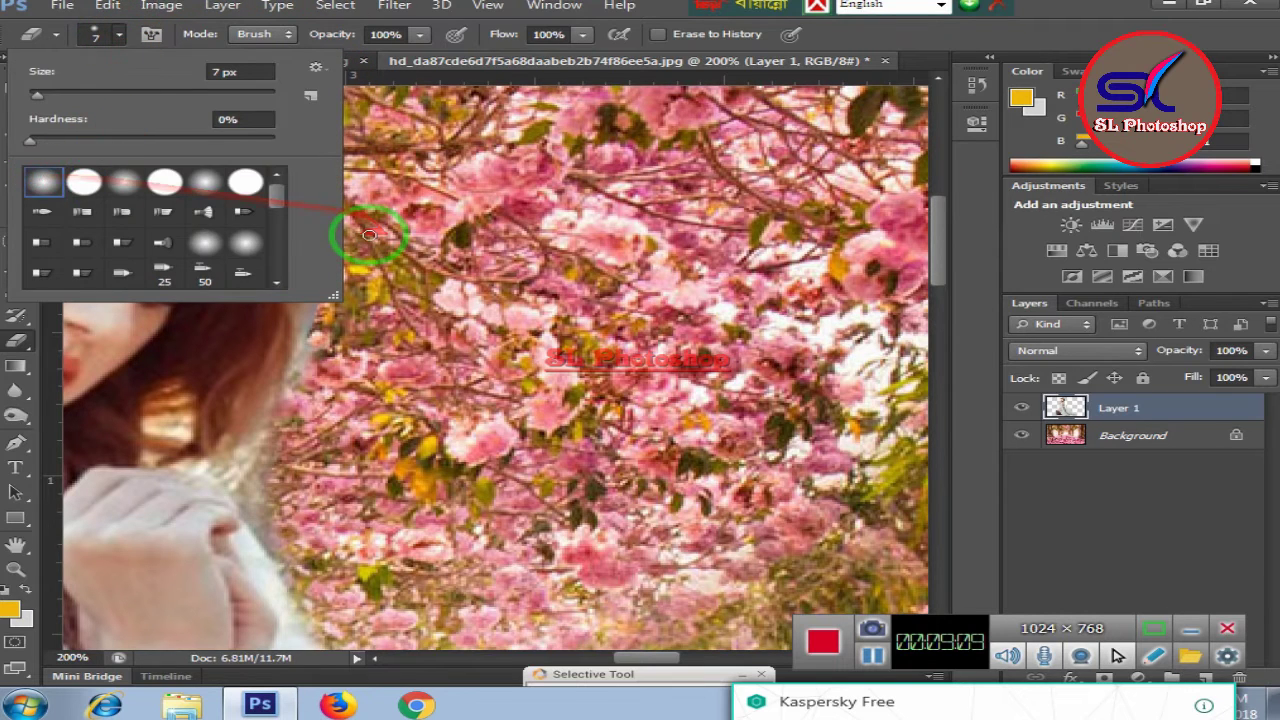
pyautogui.click(365, 234)
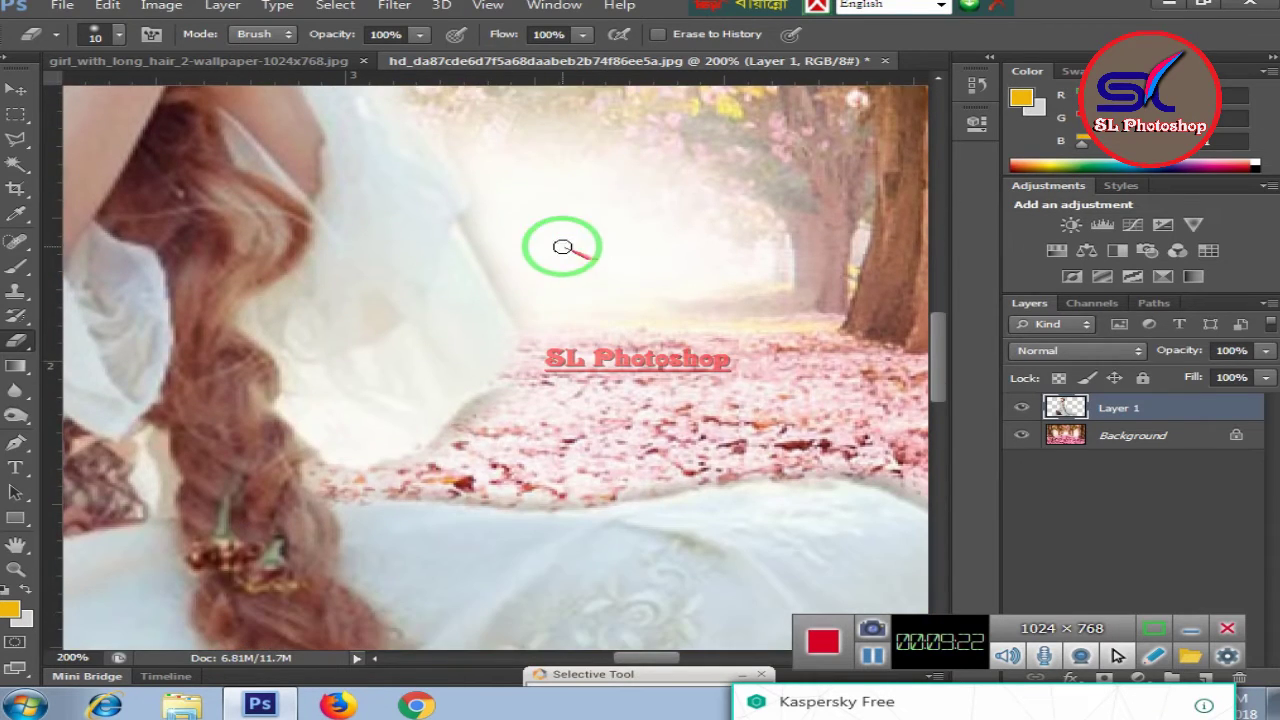
pyautogui.moveTo(465, 178)
pyautogui.mouseDown()
pyautogui.moveTo(514, 337)
pyautogui.moveTo(466, 416)
pyautogui.moveTo(351, 489)
pyautogui.moveTo(586, 503)
pyautogui.moveTo(846, 463)
pyautogui.moveTo(920, 480)
pyautogui.mouseUp()
pyautogui.scroll(1, 677, 215)
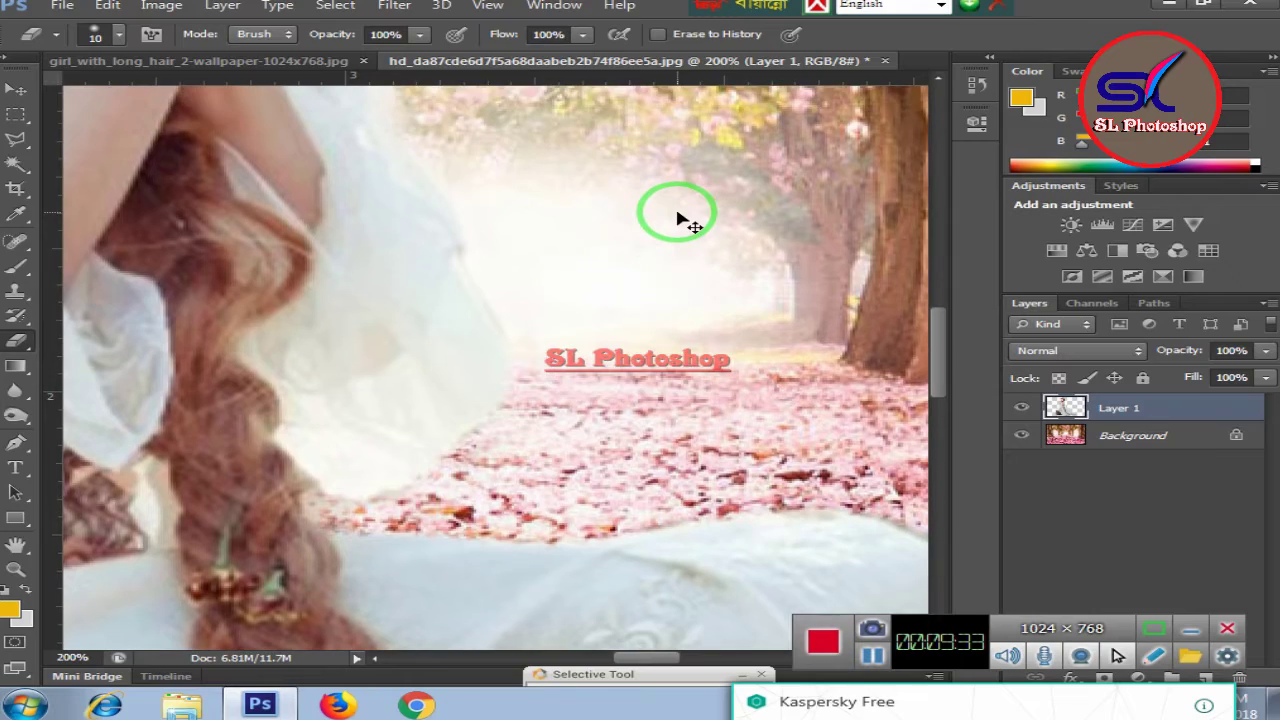
pyautogui.scroll(-2, 677, 215)
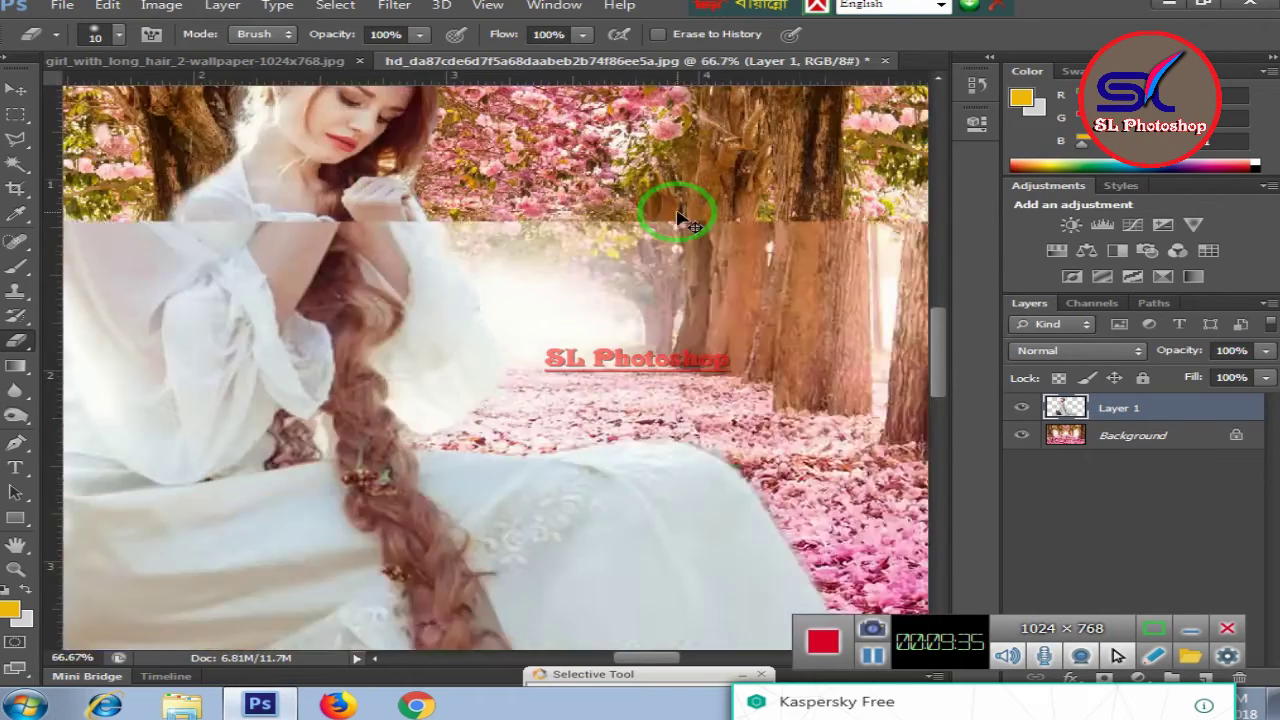
pyautogui.scroll(-1, 677, 215)
pyautogui.scroll(-2, 677, 215)
pyautogui.scroll(3, 677, 215)
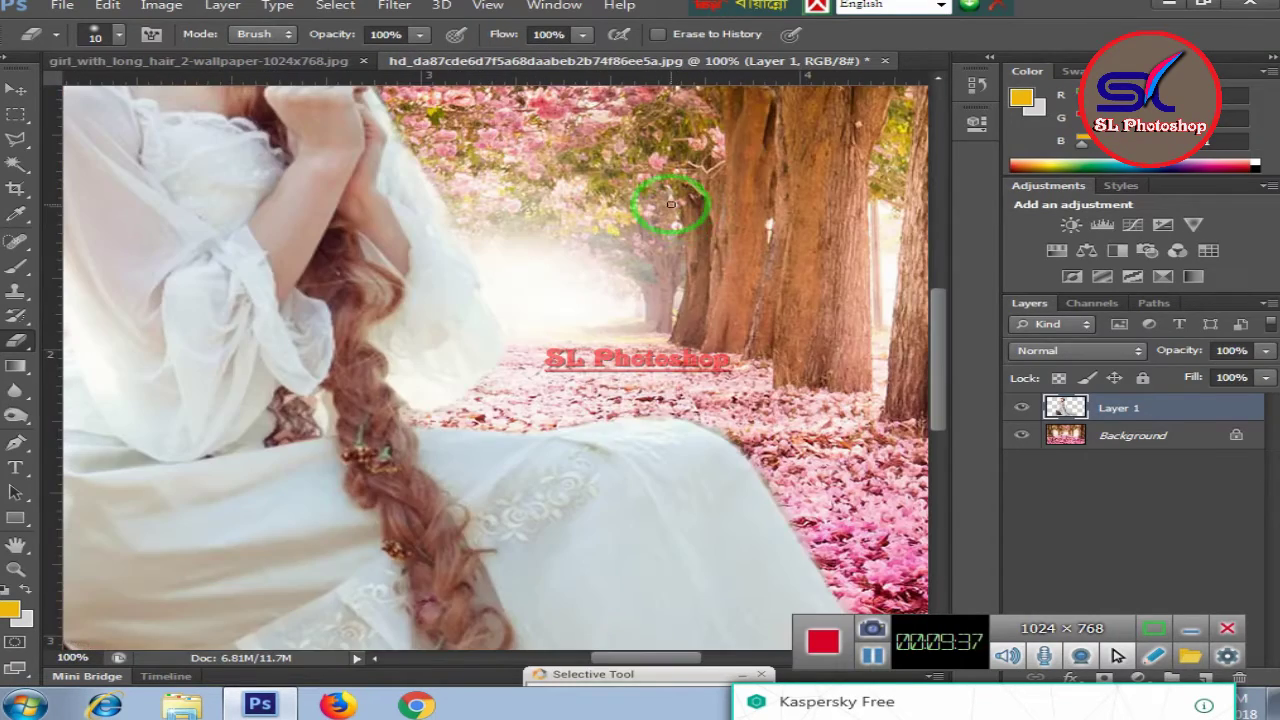
pyautogui.moveTo(646, 663); pyautogui.dragTo(540, 663)
pyautogui.scroll(3, 588, 400)
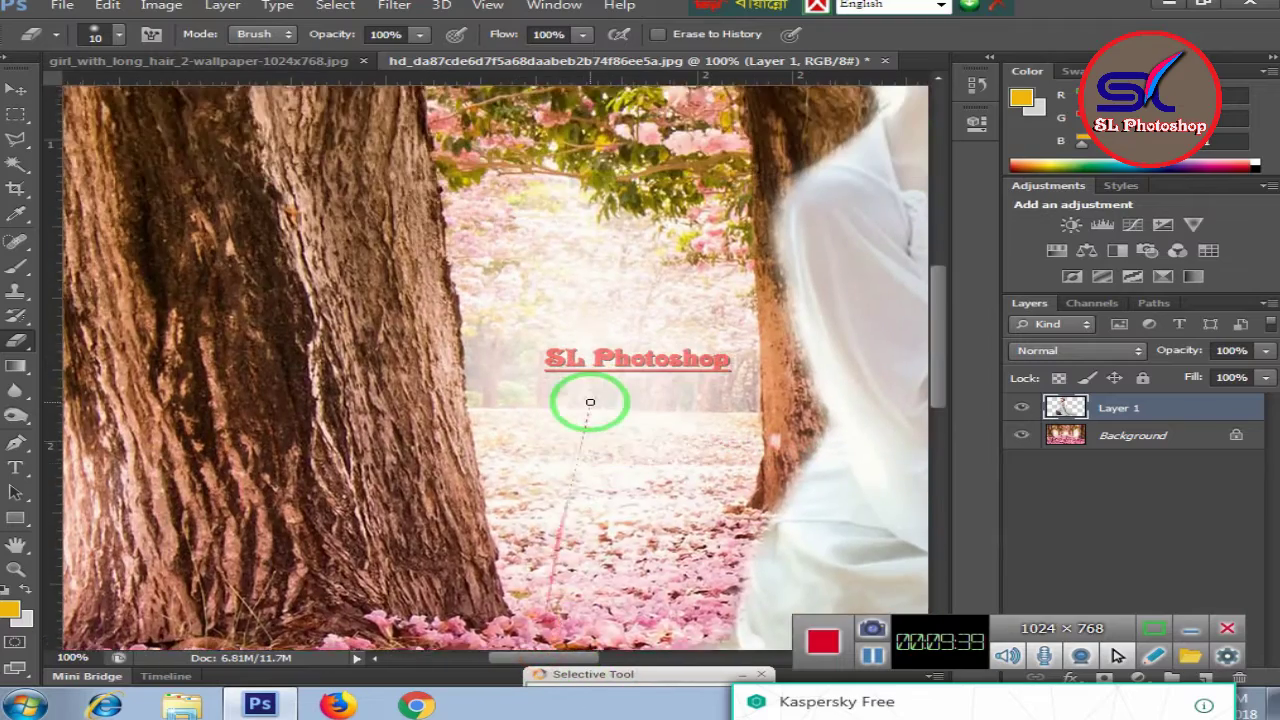
pyautogui.scroll(3, 600, 386)
pyautogui.scroll(2, 615, 381)
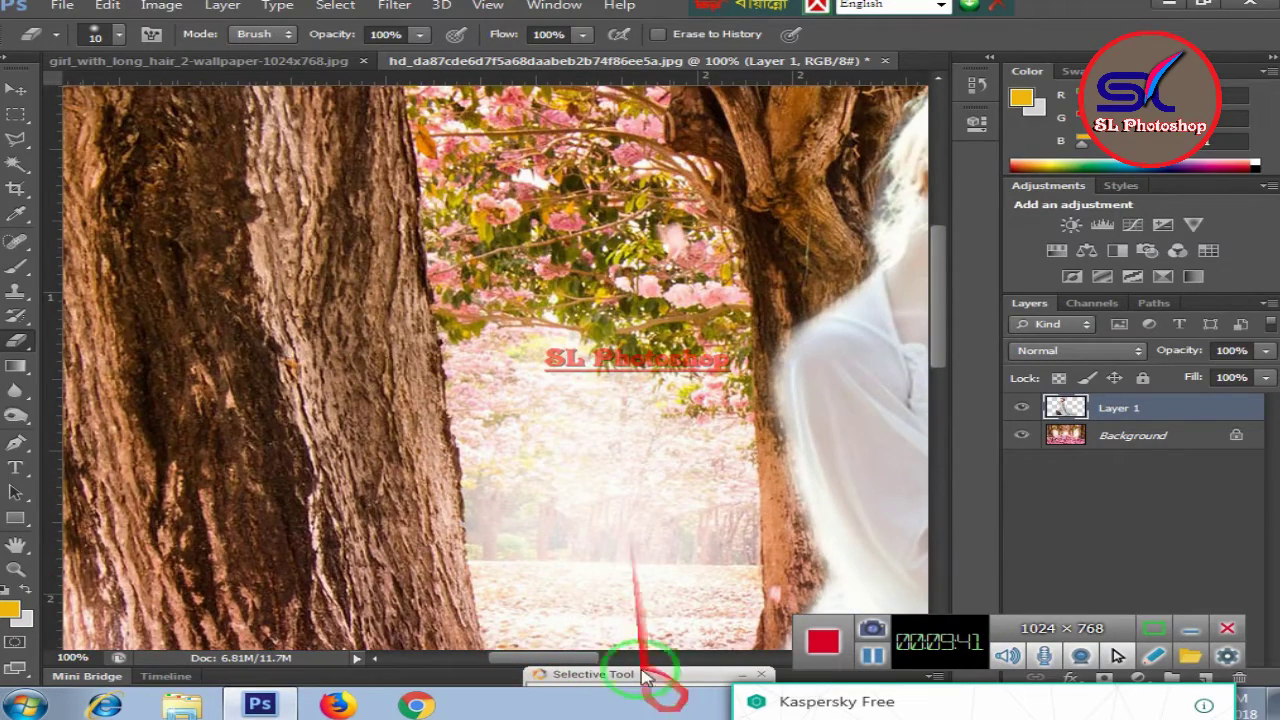
pyautogui.moveTo(566, 657); pyautogui.dragTo(595, 652)
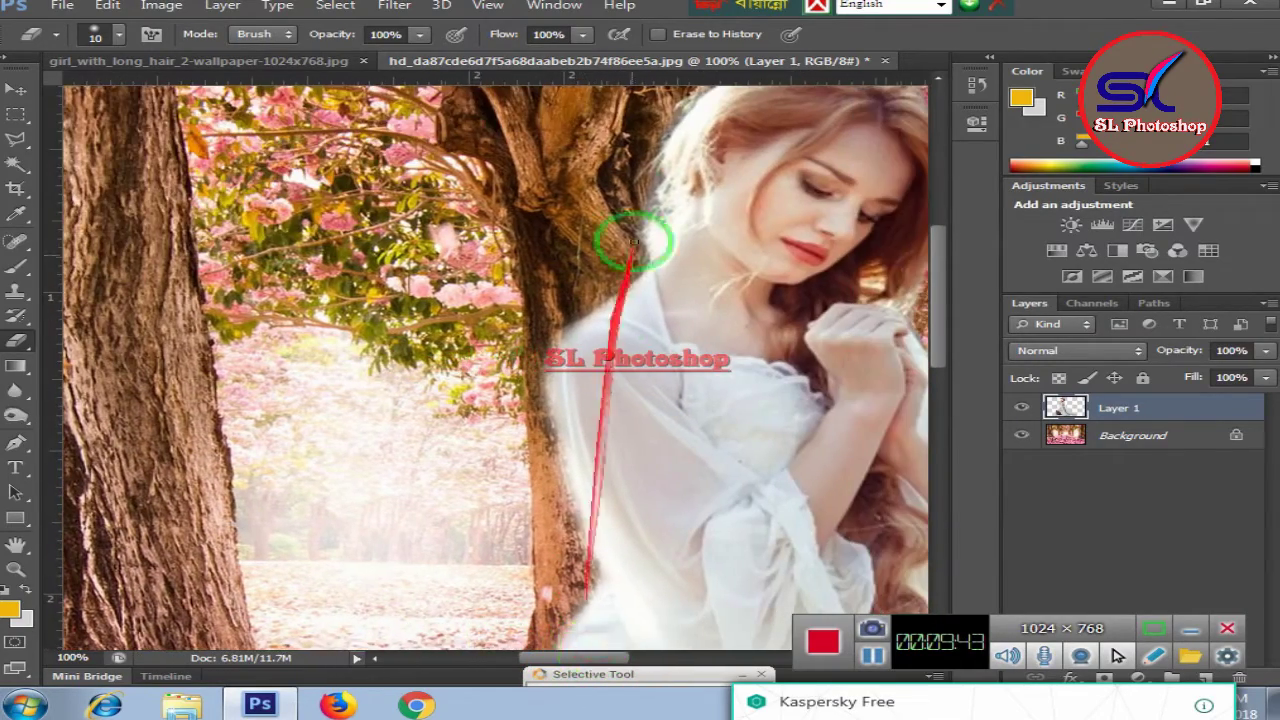
pyautogui.scroll(2, 629, 171)
pyautogui.scroll(1, 652, 135)
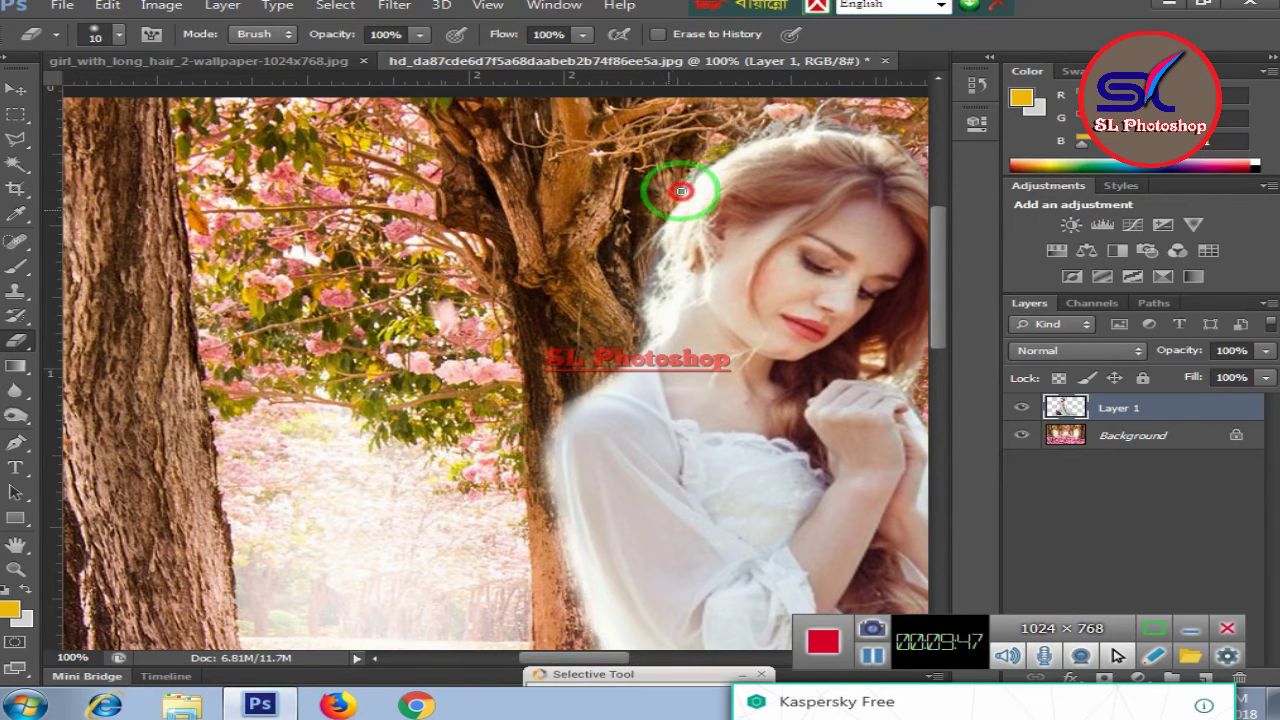
pyautogui.moveTo(700, 167)
pyautogui.mouseDown()
pyautogui.moveTo(636, 336)
pyautogui.moveTo(549, 432)
pyautogui.moveTo(543, 463)
pyautogui.mouseUp()
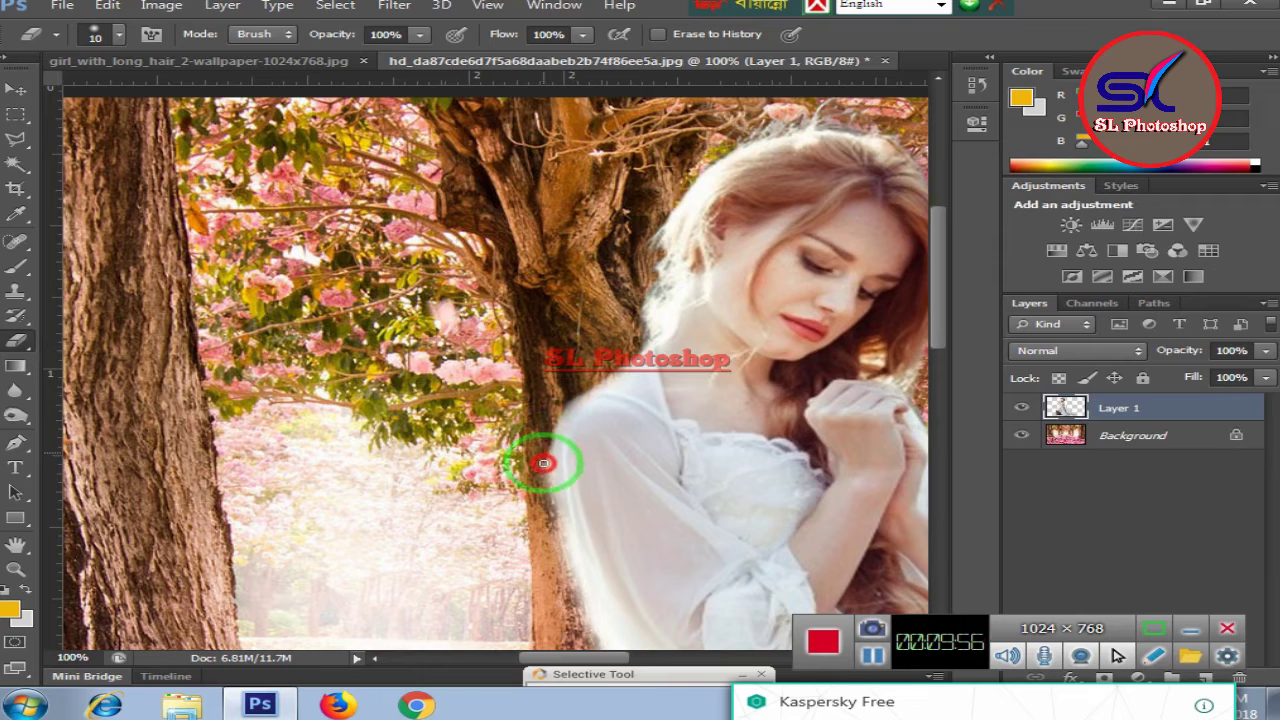
pyautogui.scroll(-2, 429, 371)
# Step: Zoom to 300% and erase fringe down the hair's right edge beside the trunk
pyautogui.scroll(-4, 500, 300)
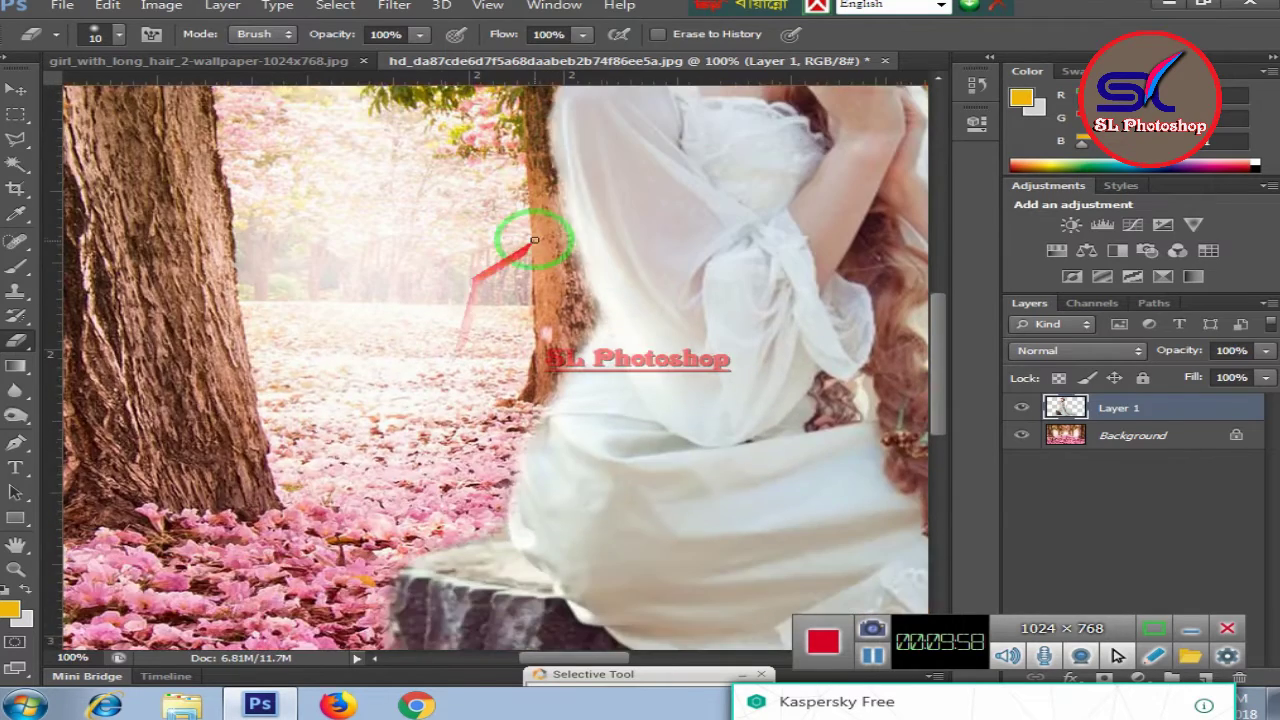
pyautogui.hotkey('ctrl', '+')
pyautogui.hotkey('ctrl', '+')
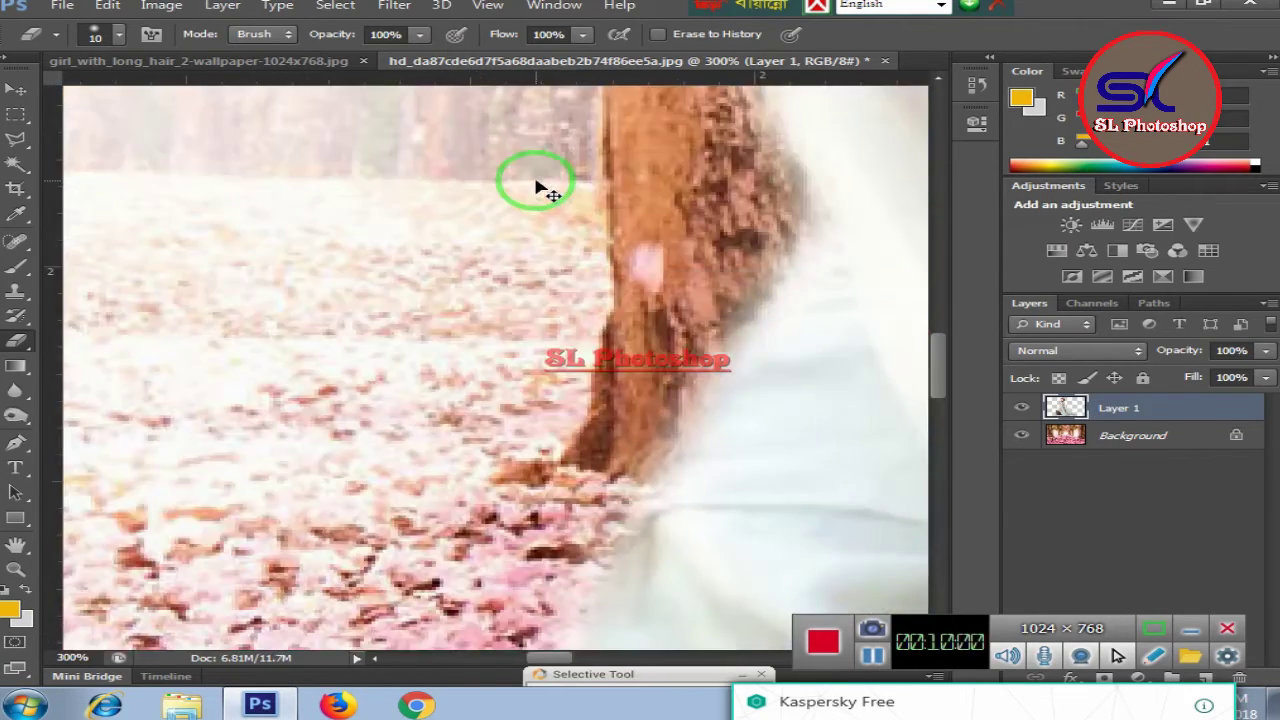
pyautogui.scroll(3, 546, 172)
pyautogui.scroll(1, 551, 177)
pyautogui.scroll(2, 591, 143)
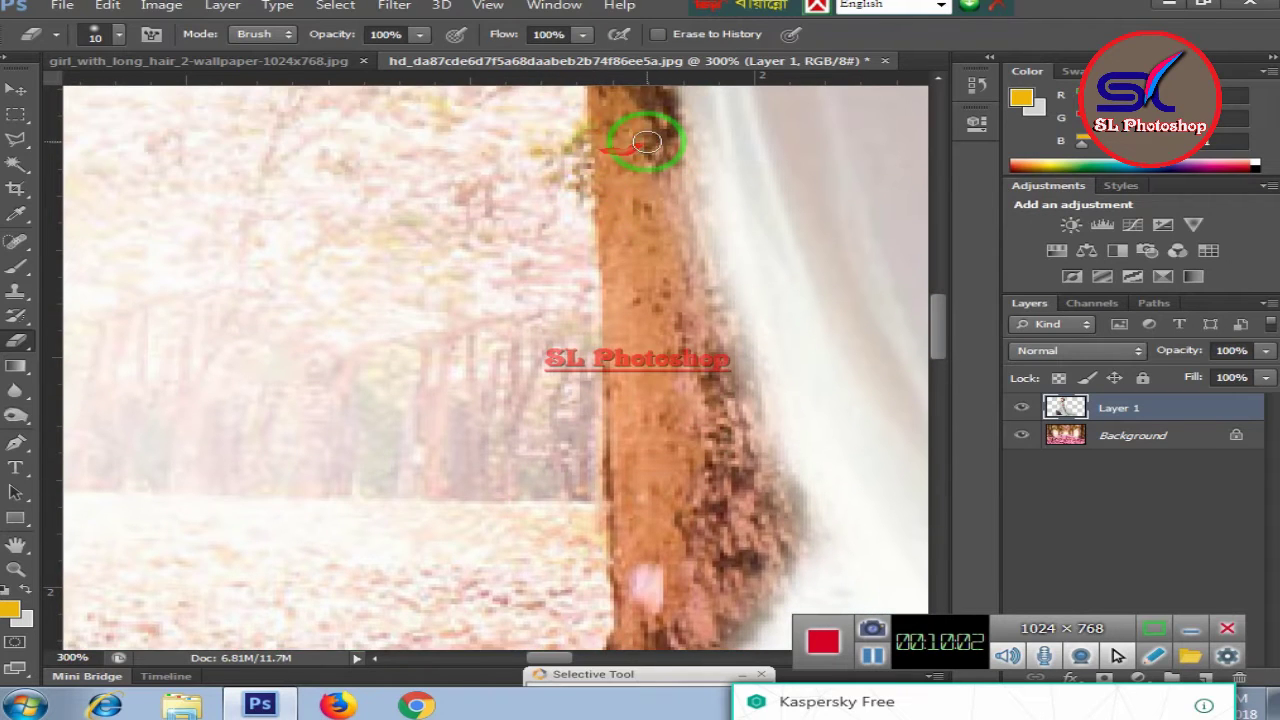
pyautogui.moveTo(668, 171); pyautogui.dragTo(765, 458)
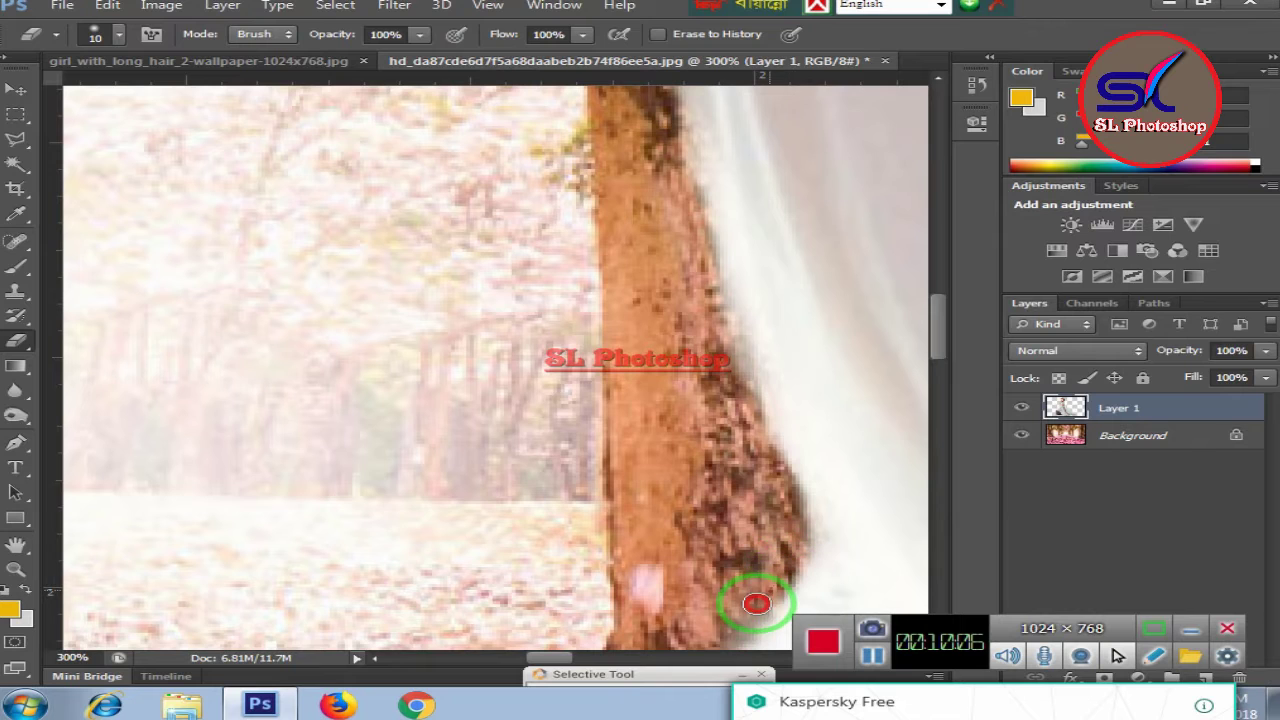
pyautogui.moveTo(765, 458); pyautogui.dragTo(740, 615)
# Step: Erase the pink fringe along the hair and dress edge against the petals
pyautogui.scroll(-3, 571, 200)
pyautogui.scroll(-3, 571, 189)
pyautogui.scroll(-3, 600, 90)
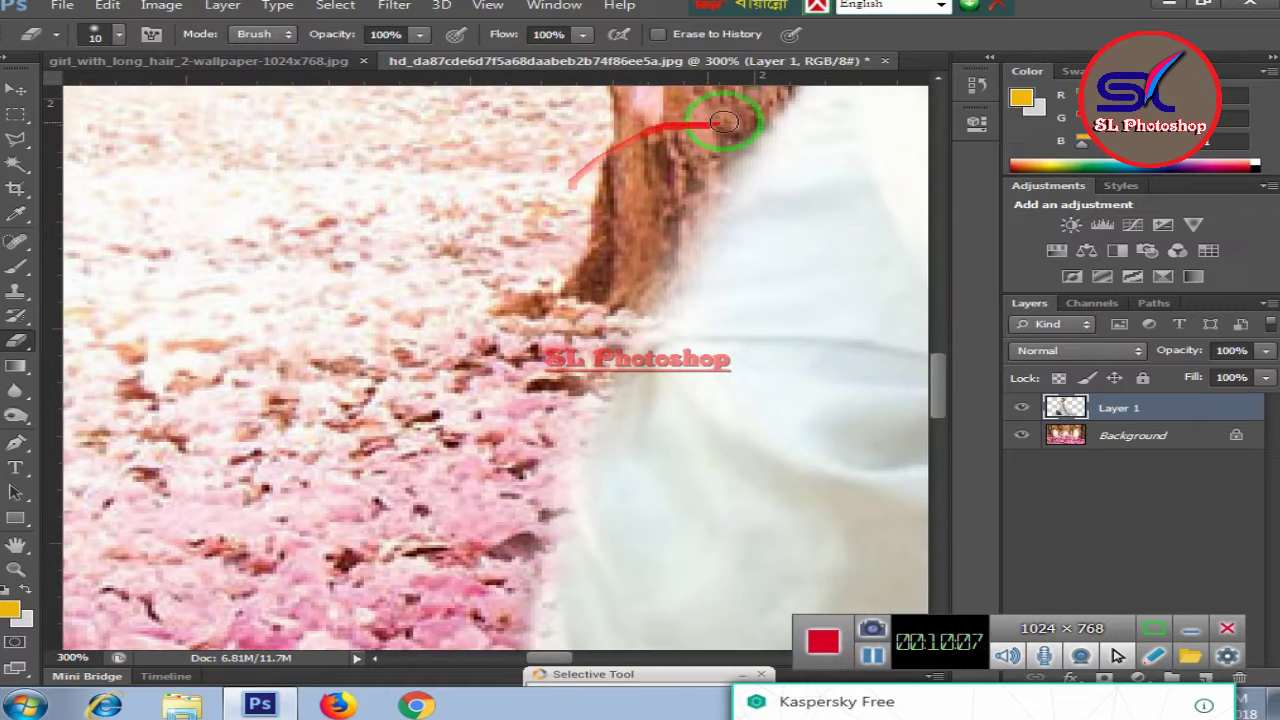
pyautogui.moveTo(759, 117); pyautogui.dragTo(553, 475)
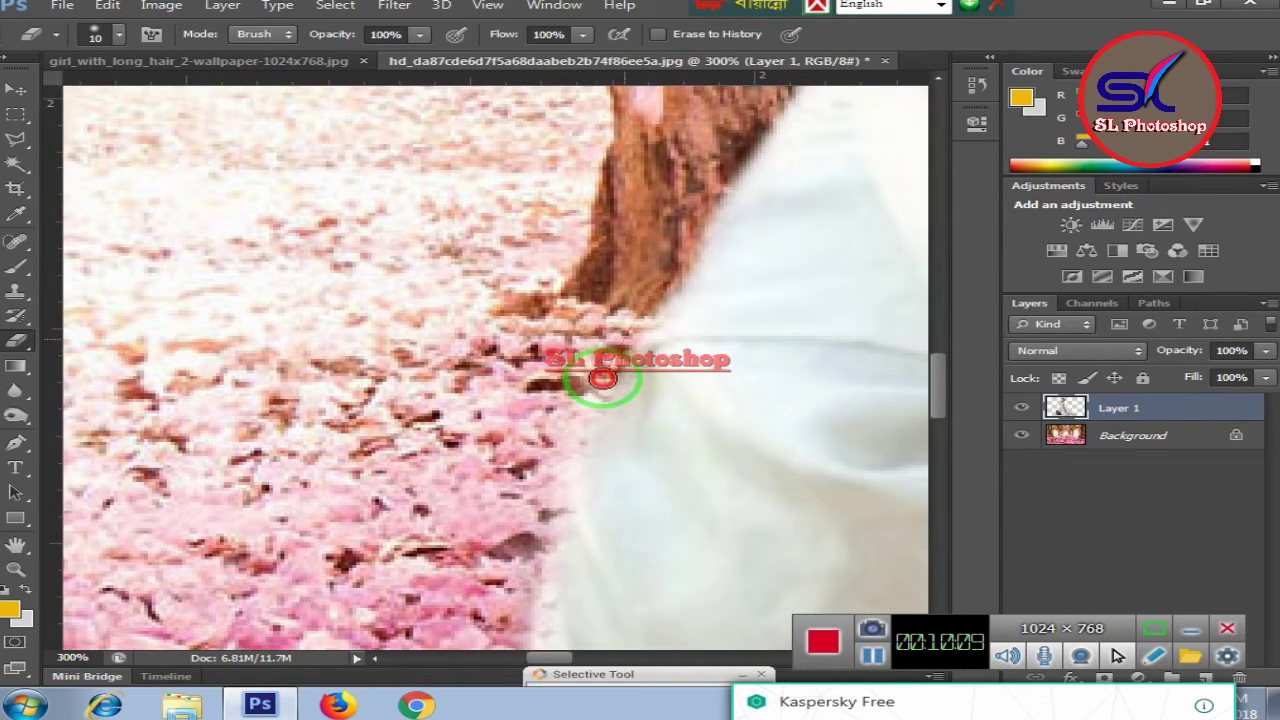
pyautogui.scroll(-3, 486, 291)
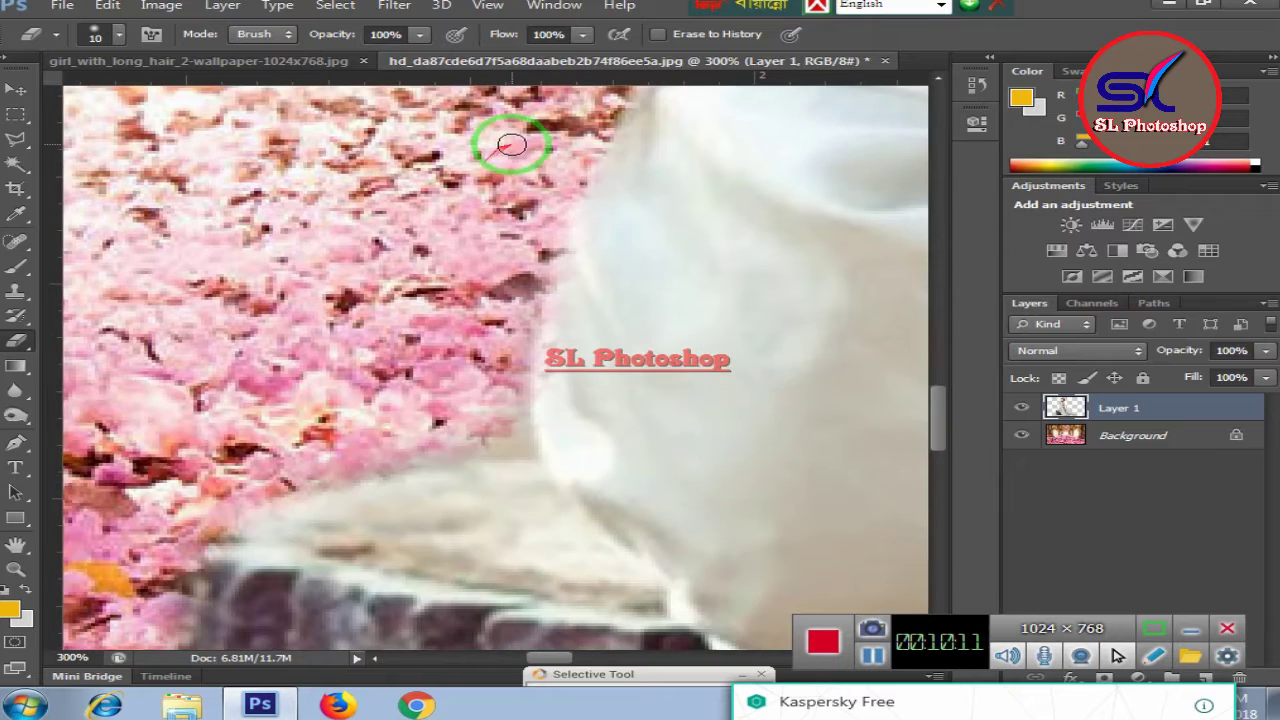
pyautogui.moveTo(563, 160)
pyautogui.mouseDown()
pyautogui.moveTo(500, 309)
pyautogui.moveTo(511, 441)
pyautogui.moveTo(409, 449)
pyautogui.moveTo(251, 495)
pyautogui.mouseUp()
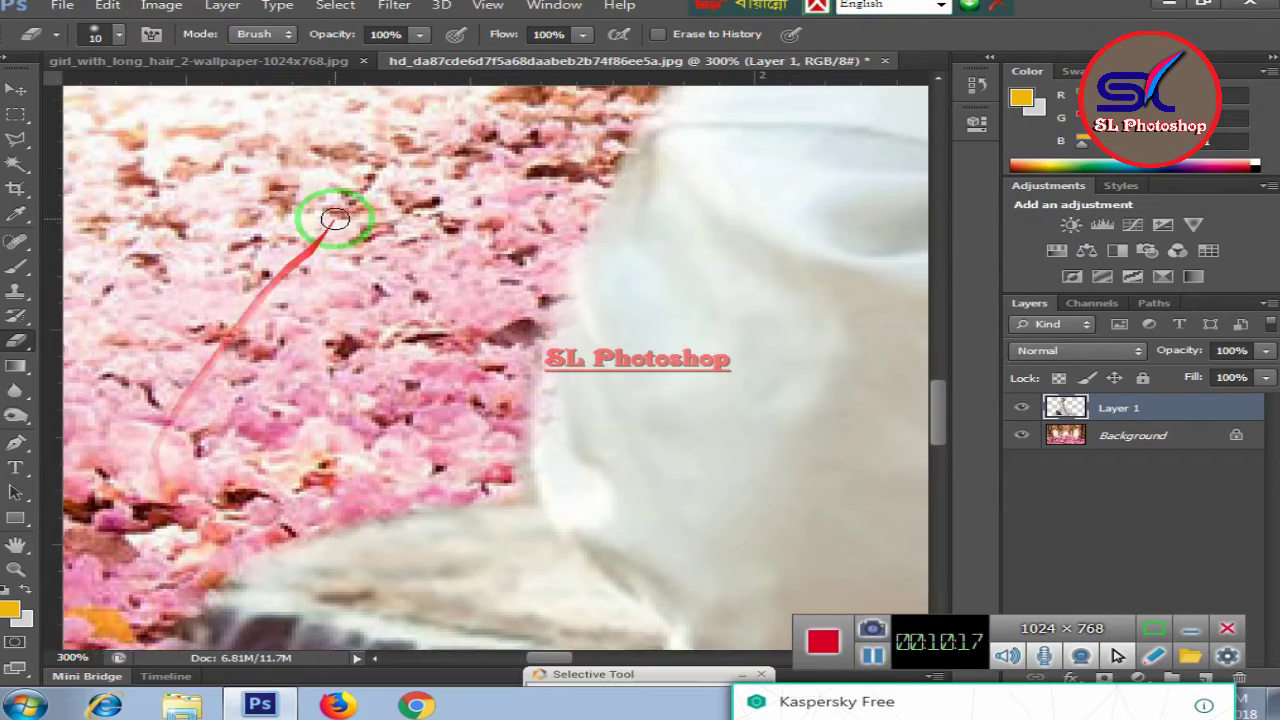
pyautogui.scroll(-3, 337, 227)
pyautogui.scroll(-1, 337, 227)
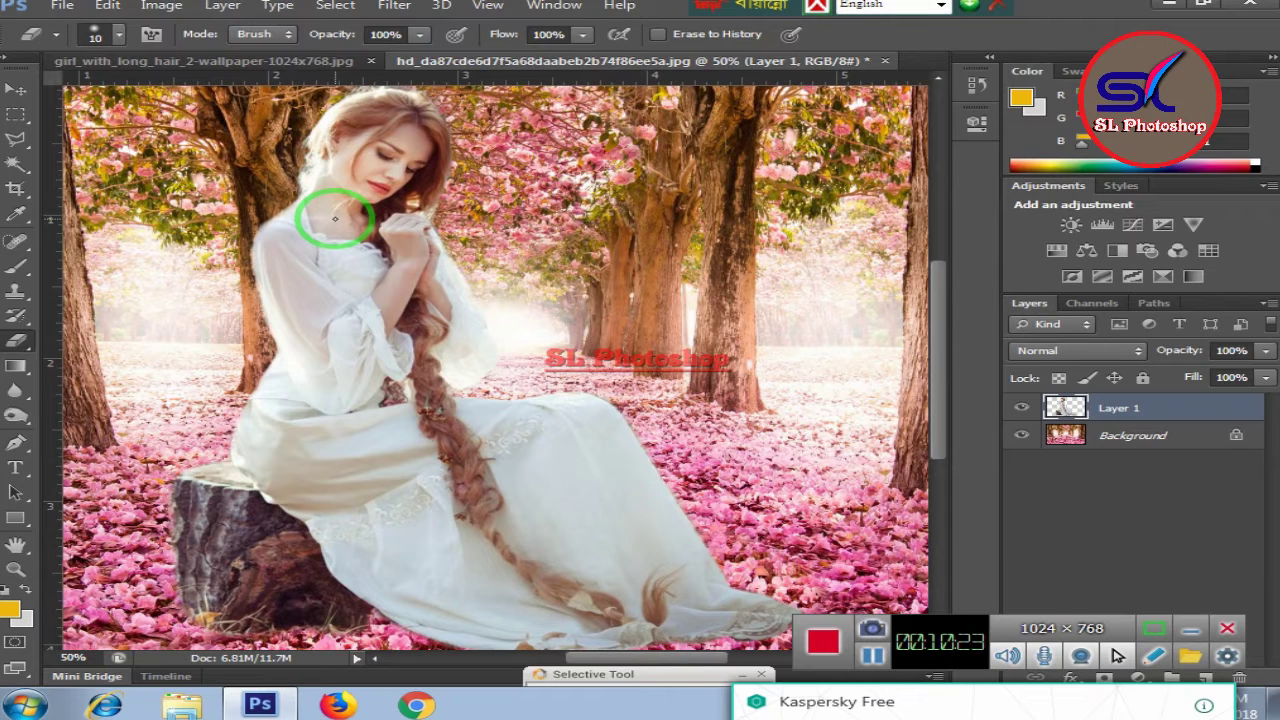
pyautogui.scroll(-2, 337, 227)
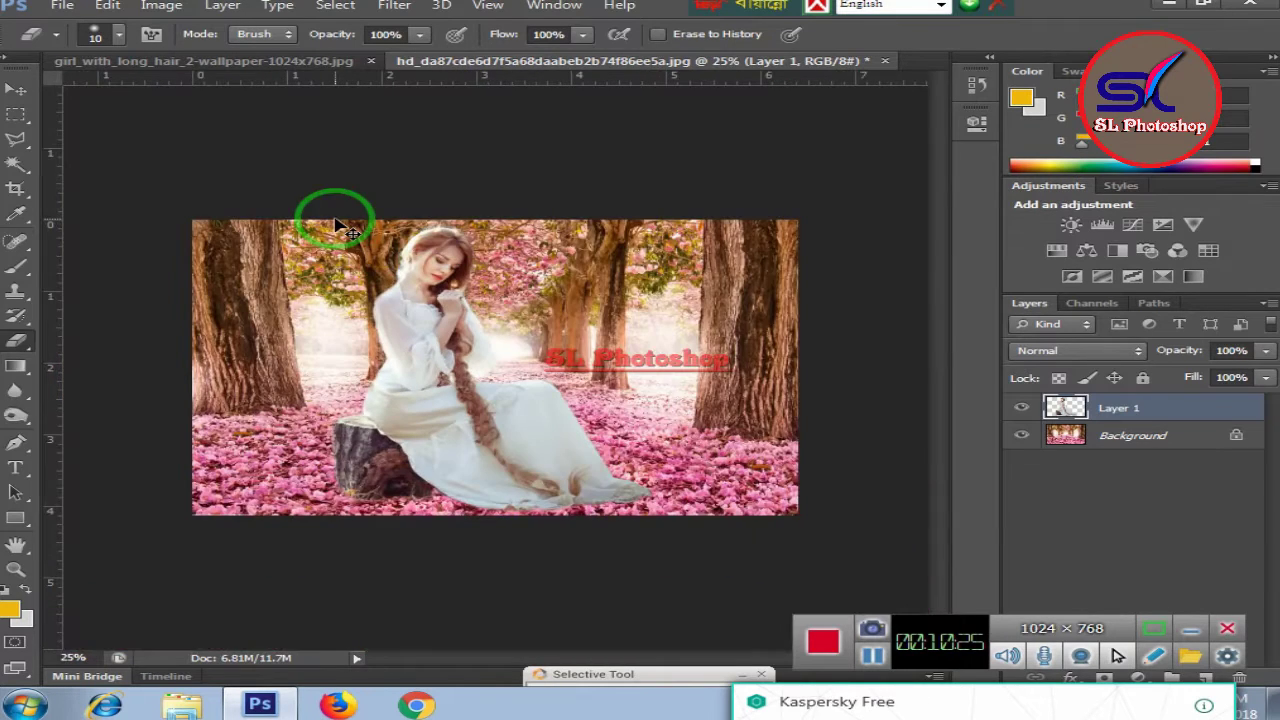
pyautogui.scroll(1, 337, 227)
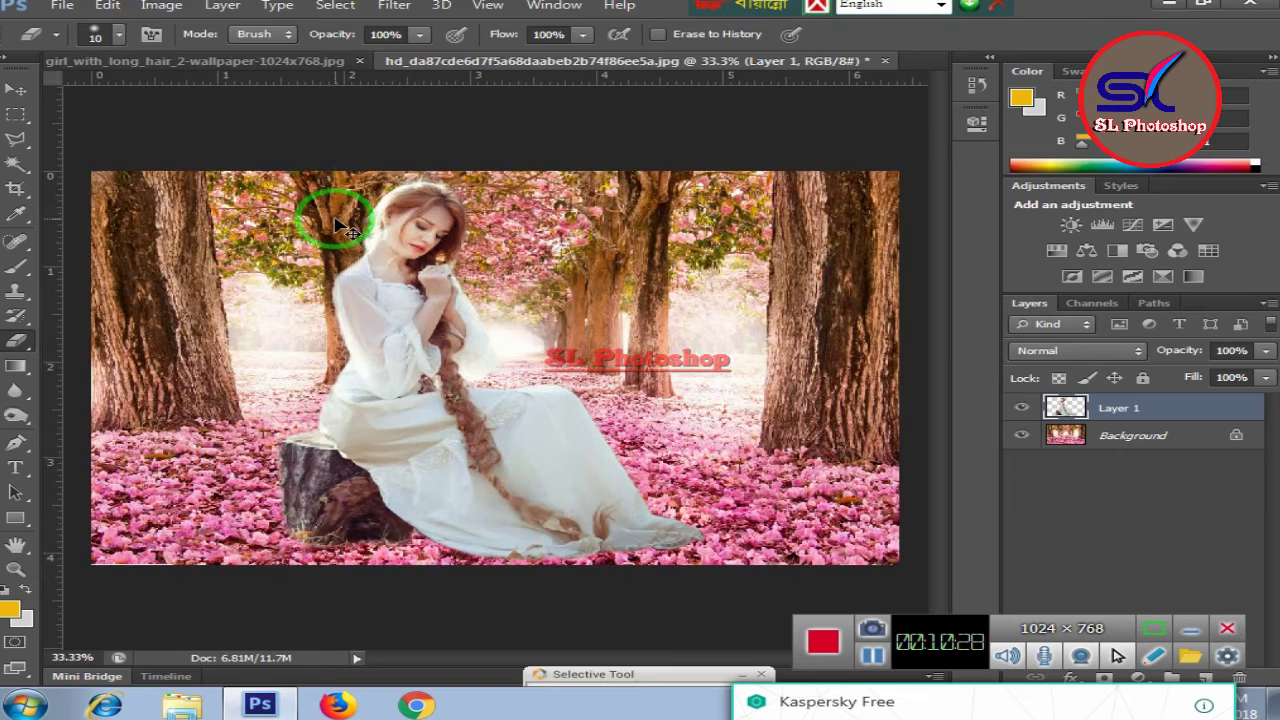
pyautogui.scroll(1, 337, 227)
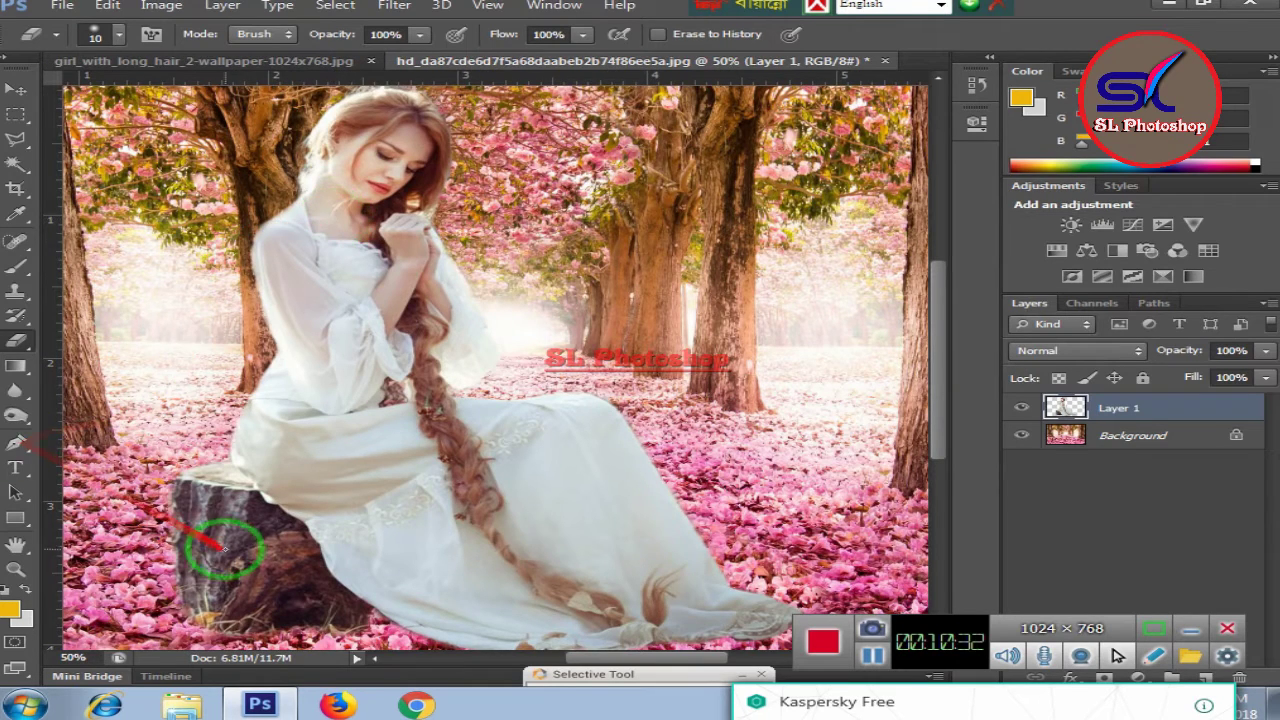
pyautogui.scroll(-1, 229, 529)
pyautogui.scroll(-2, 238, 532)
pyautogui.scroll(-1, 240, 532)
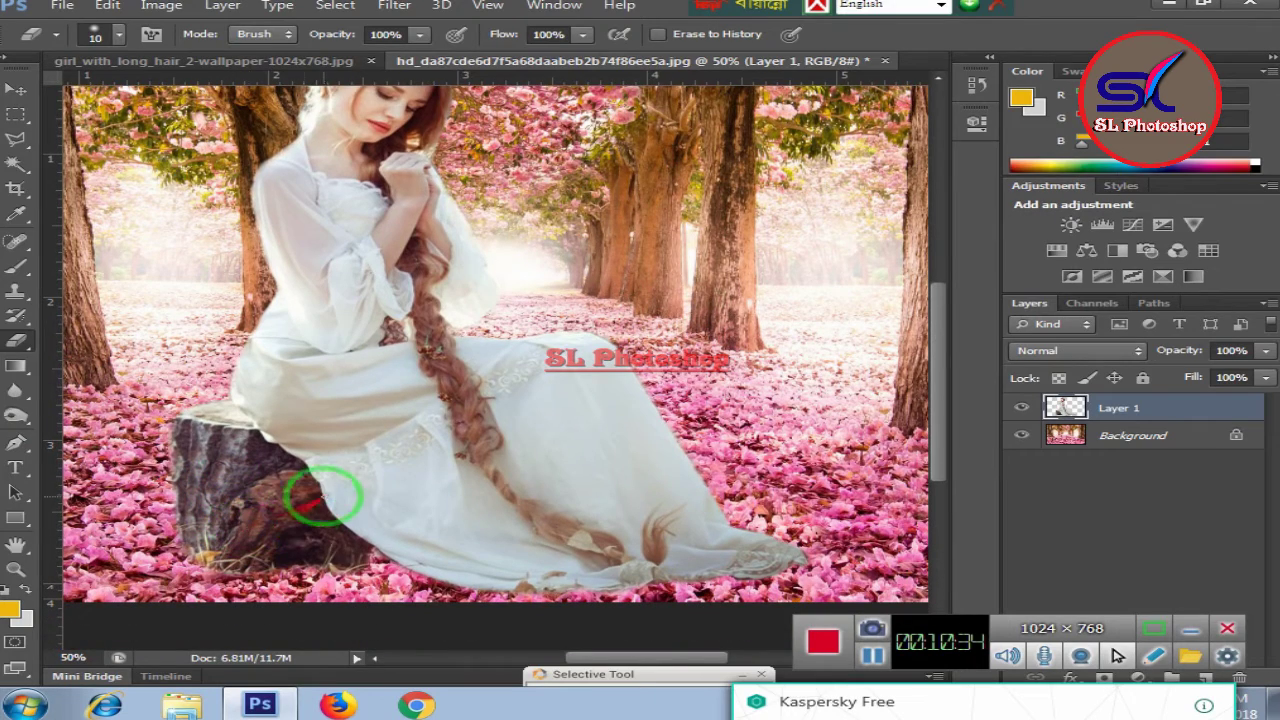
pyautogui.scroll(-1, 330, 490)
pyautogui.scroll(-1, 330, 490)
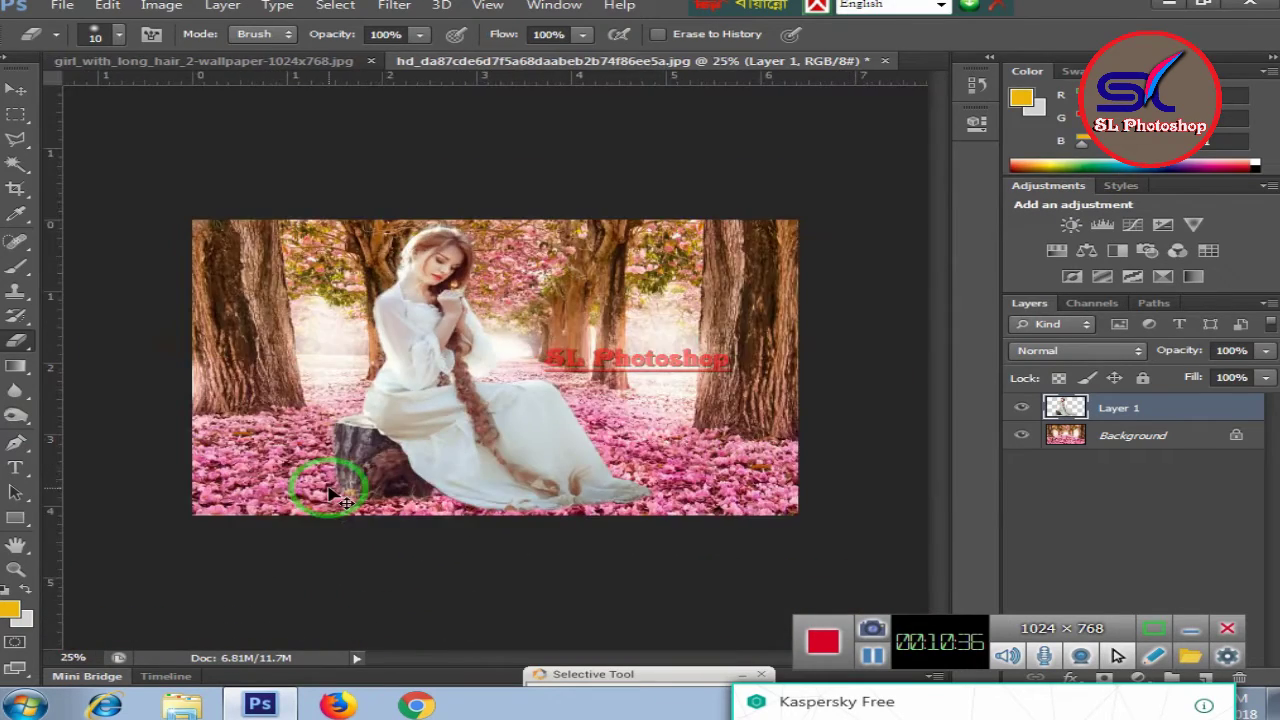
pyautogui.scroll(1, 330, 490)
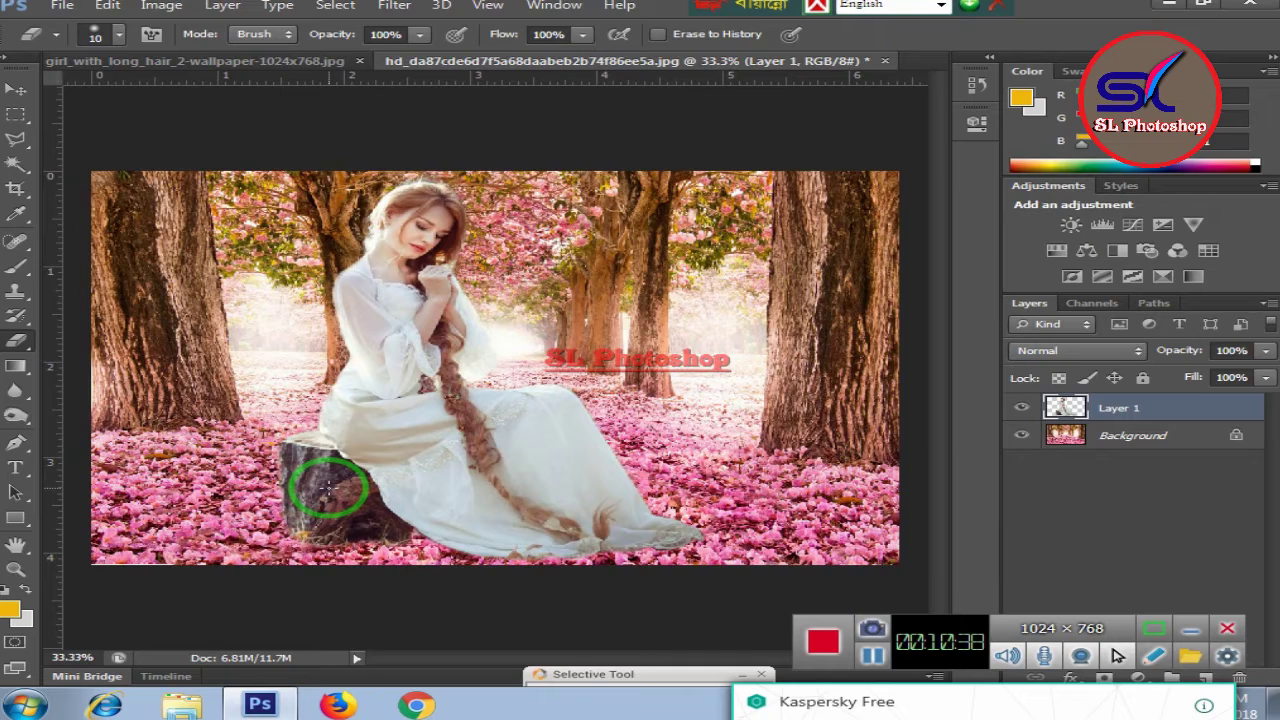
pyautogui.scroll(1, 330, 490)
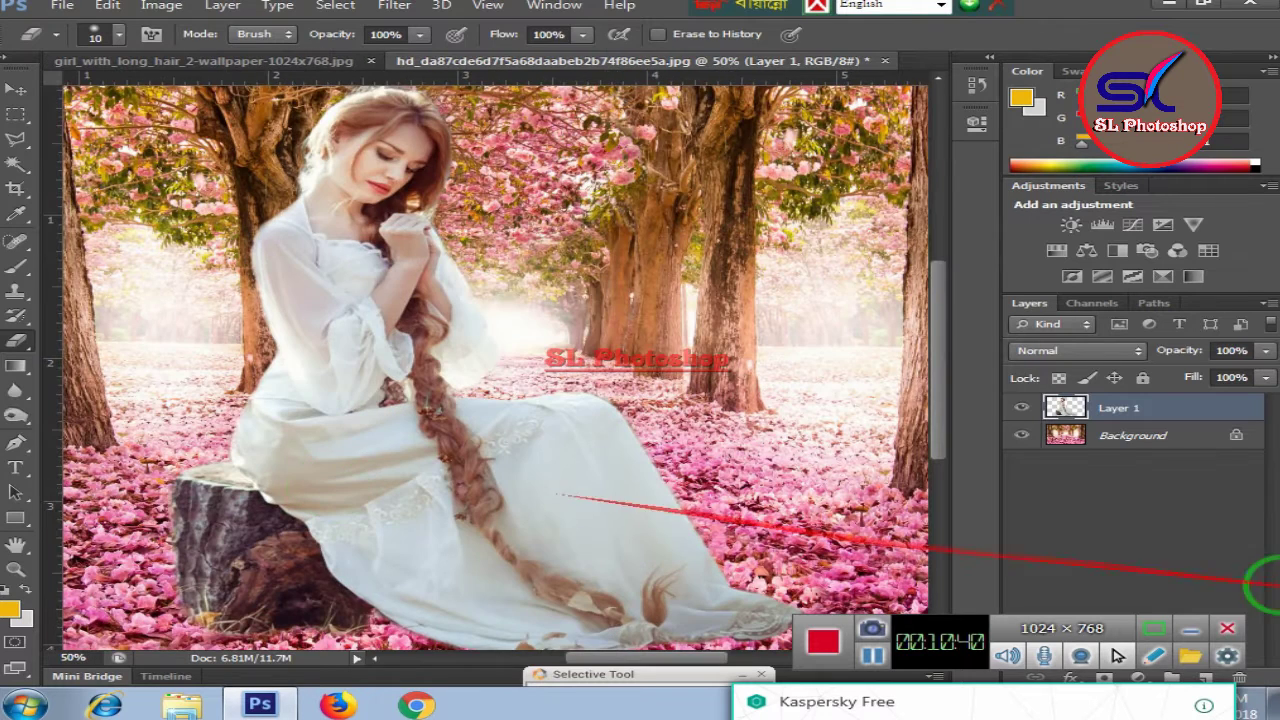
# Step: Select the Background layer and pick the Clone Stamp Tool
pyautogui.click(1078, 436)
pyautogui.scroll(-1, 751, 434)
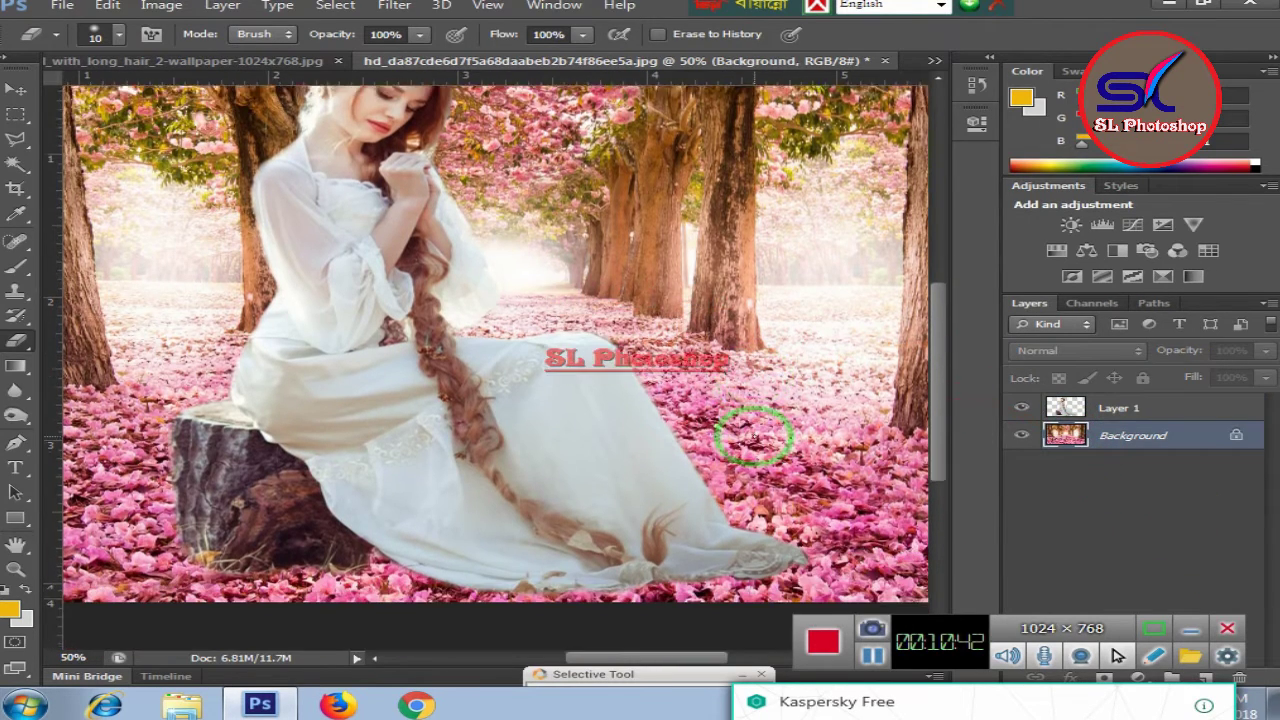
pyautogui.scroll(-1, 754, 435)
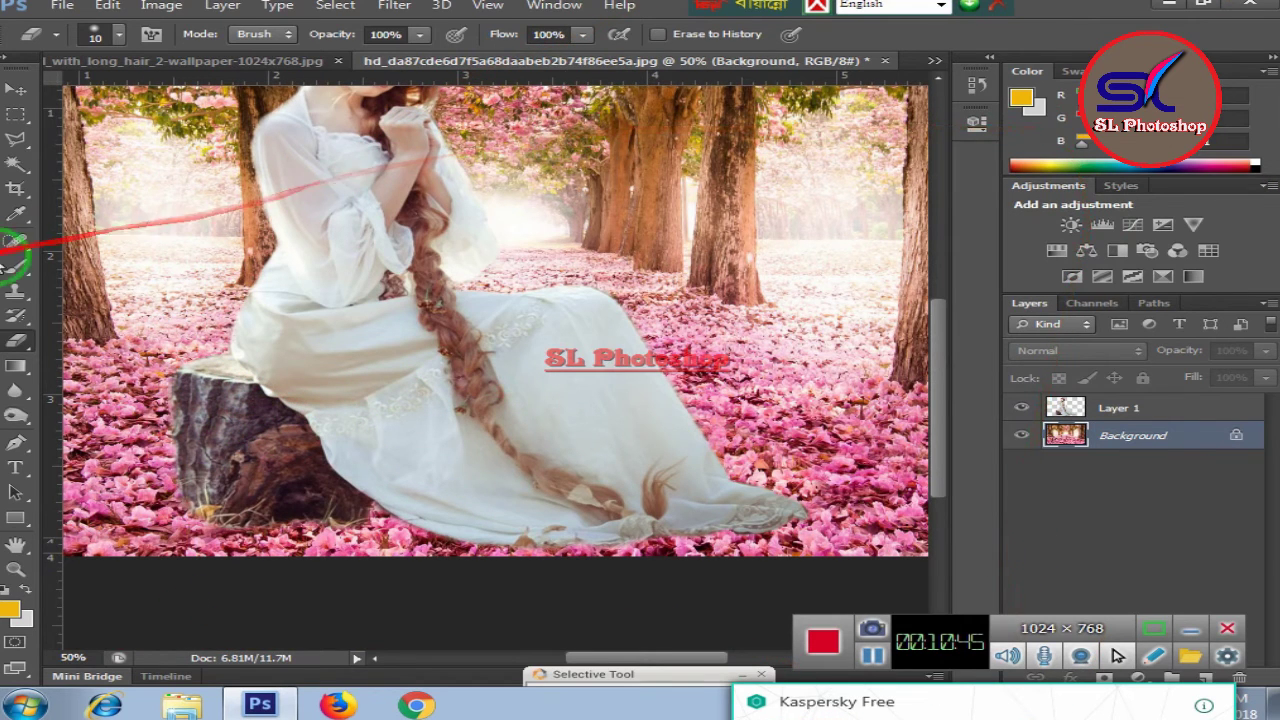
pyautogui.click(18, 292)
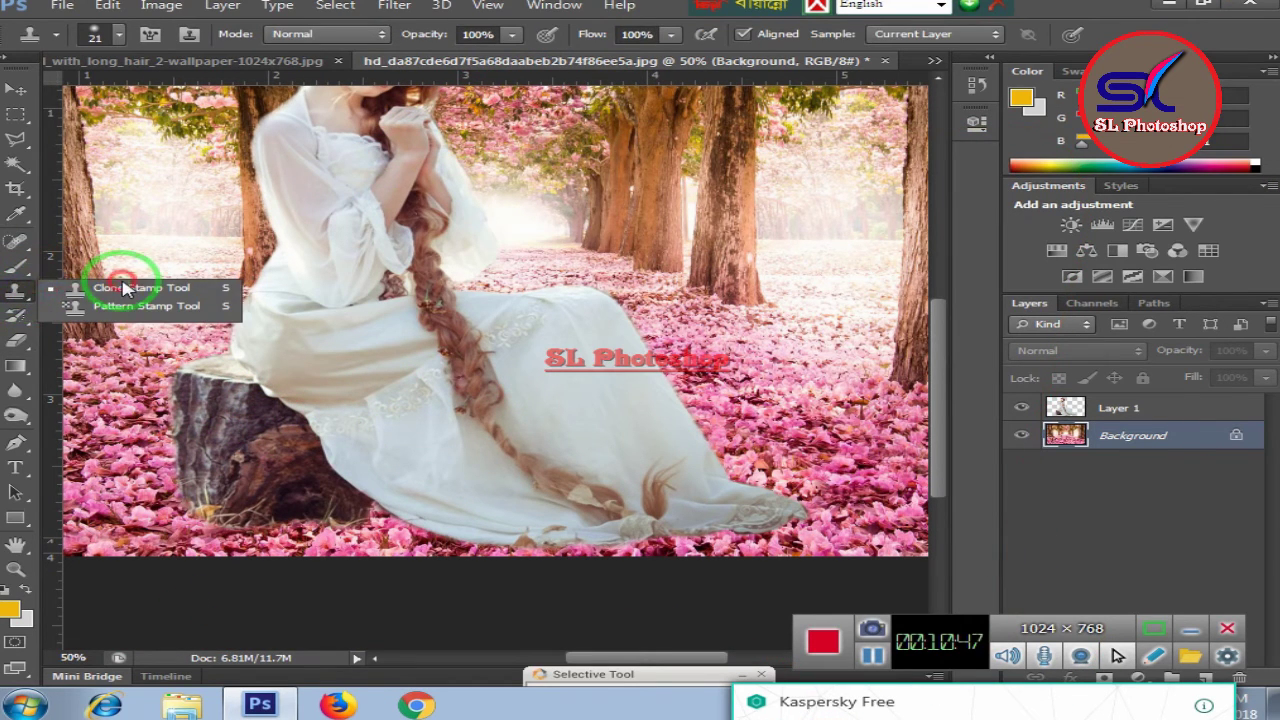
pyautogui.click(126, 288)
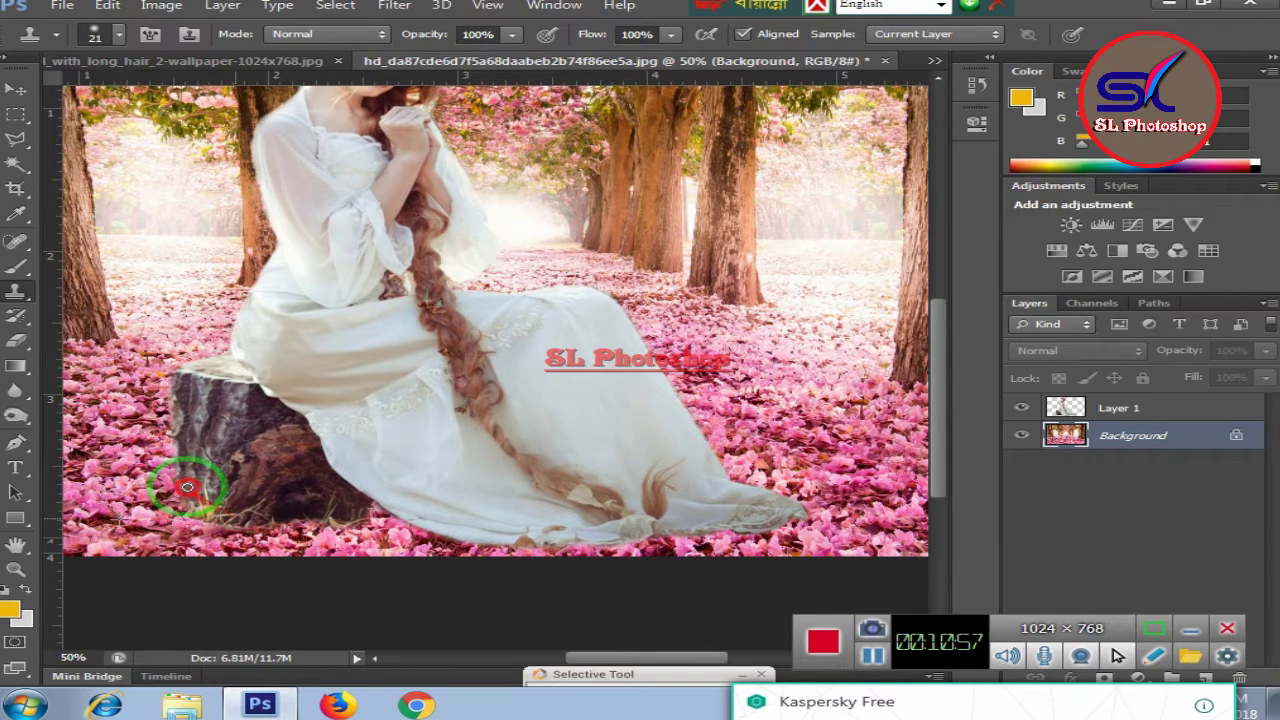
# Step: Paint cloned pink flowers over the stump's lower-left and bottom edges, then zoom to 100%
pyautogui.moveTo(232, 515)
pyautogui.mouseDown()
pyautogui.moveTo(271, 514)
pyautogui.moveTo(251, 528)
pyautogui.moveTo(168, 483)
pyautogui.moveTo(196, 493)
pyautogui.mouseUp()
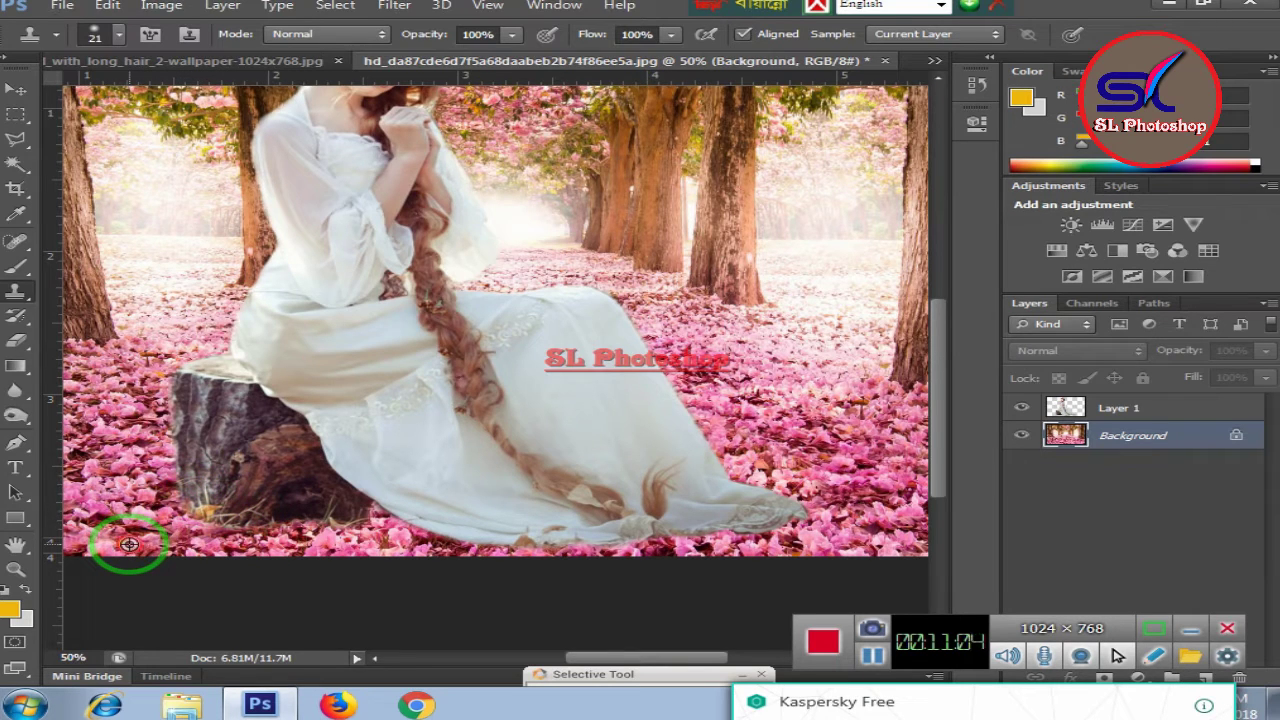
pyautogui.moveTo(214, 486); pyautogui.dragTo(224, 532)
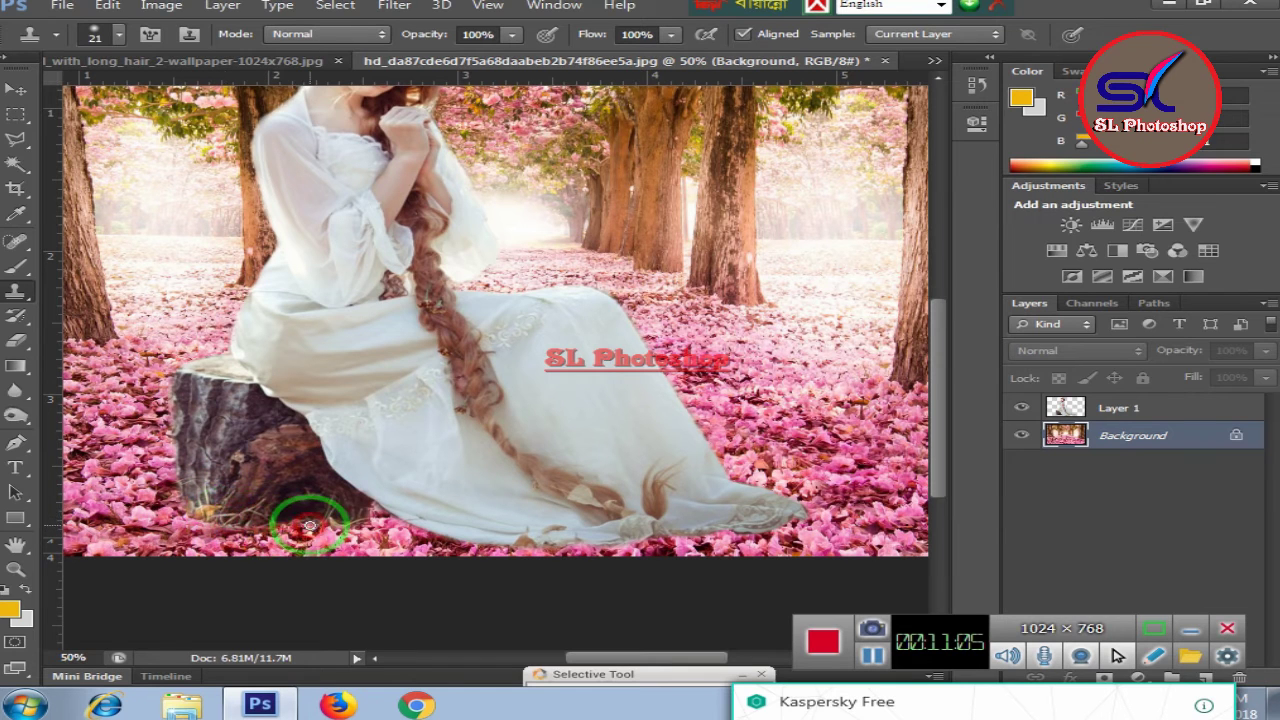
pyautogui.moveTo(309, 525); pyautogui.dragTo(265, 539)
pyautogui.hotkey('ctrl', '+')
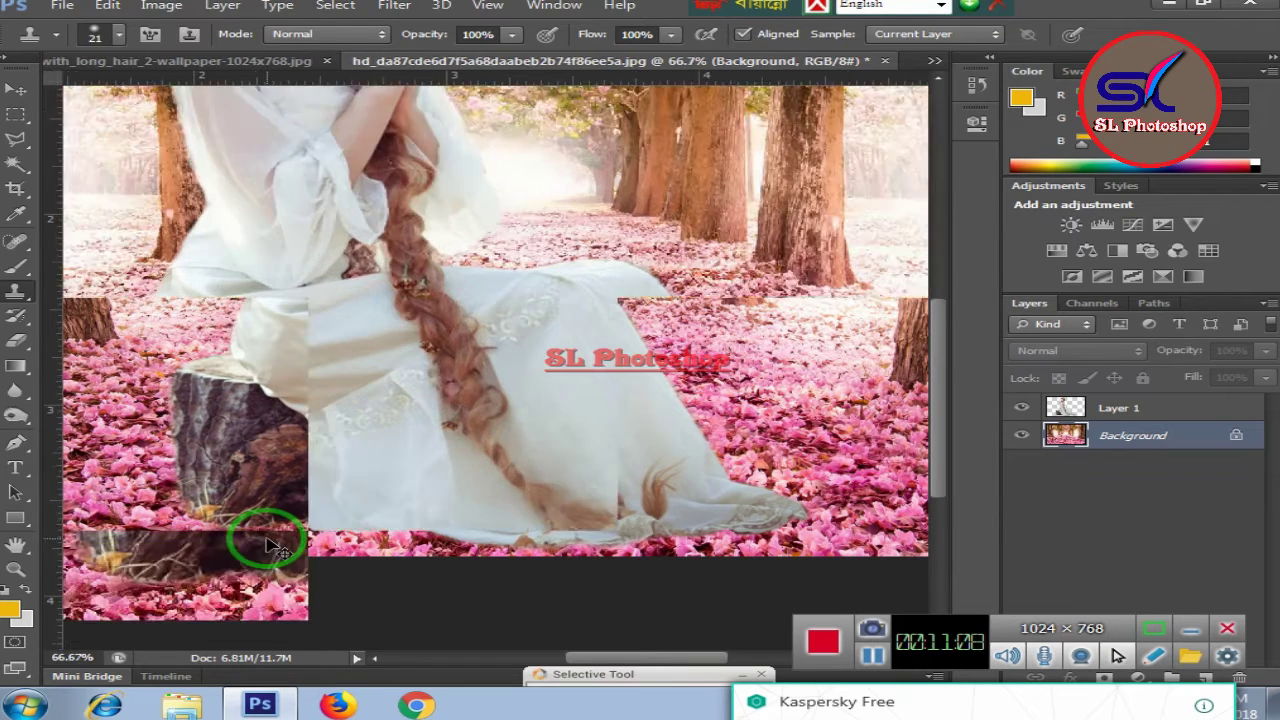
pyautogui.hotkey('ctrl', '+')
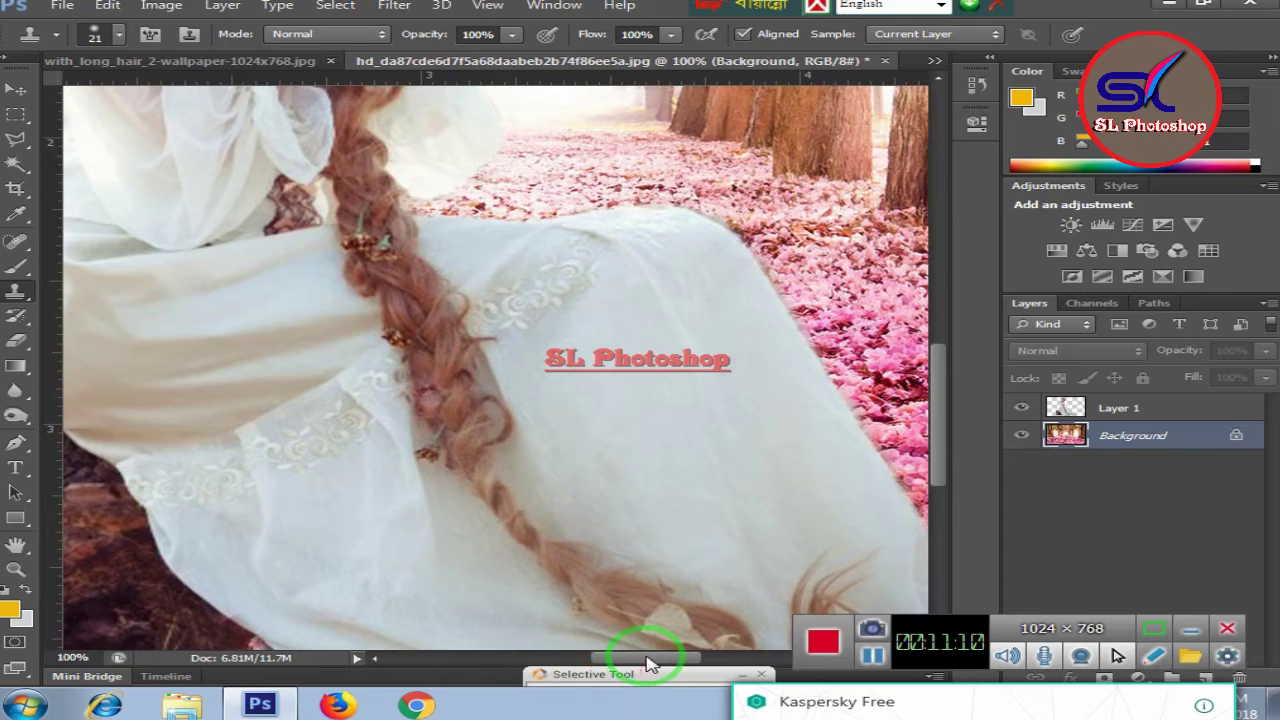
pyautogui.moveTo(645, 657); pyautogui.dragTo(586, 660)
pyautogui.scroll(2, 514, 549)
pyautogui.scroll(-2, 495, 521)
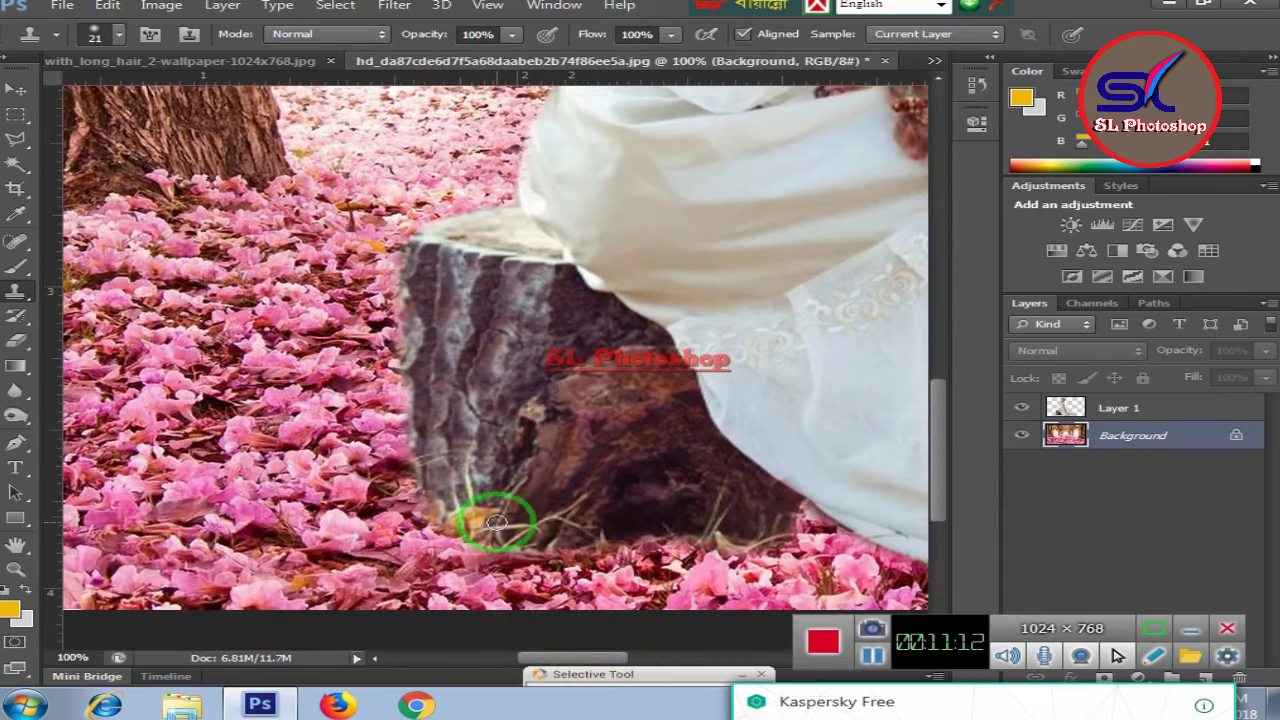
pyautogui.scroll(-1, 495, 521)
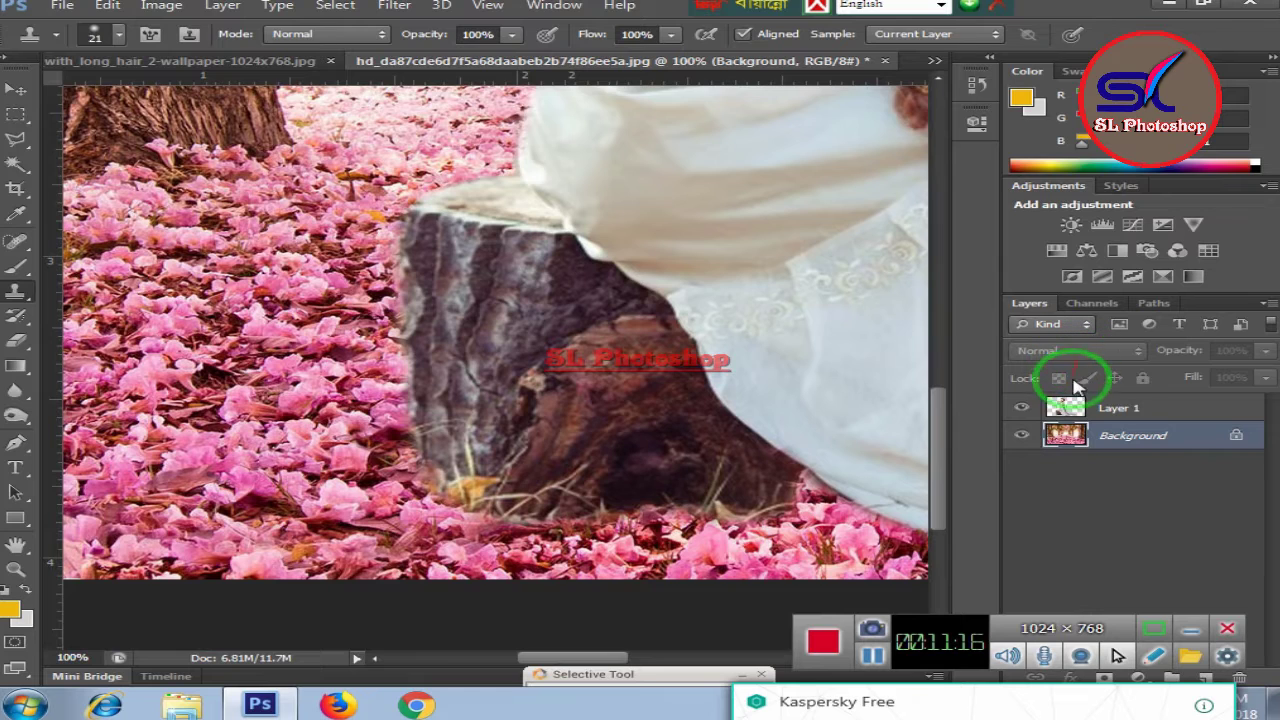
# Step: Select Layer 1 and set the Eraser Tool to 25% opacity
pyautogui.click(1065, 405)
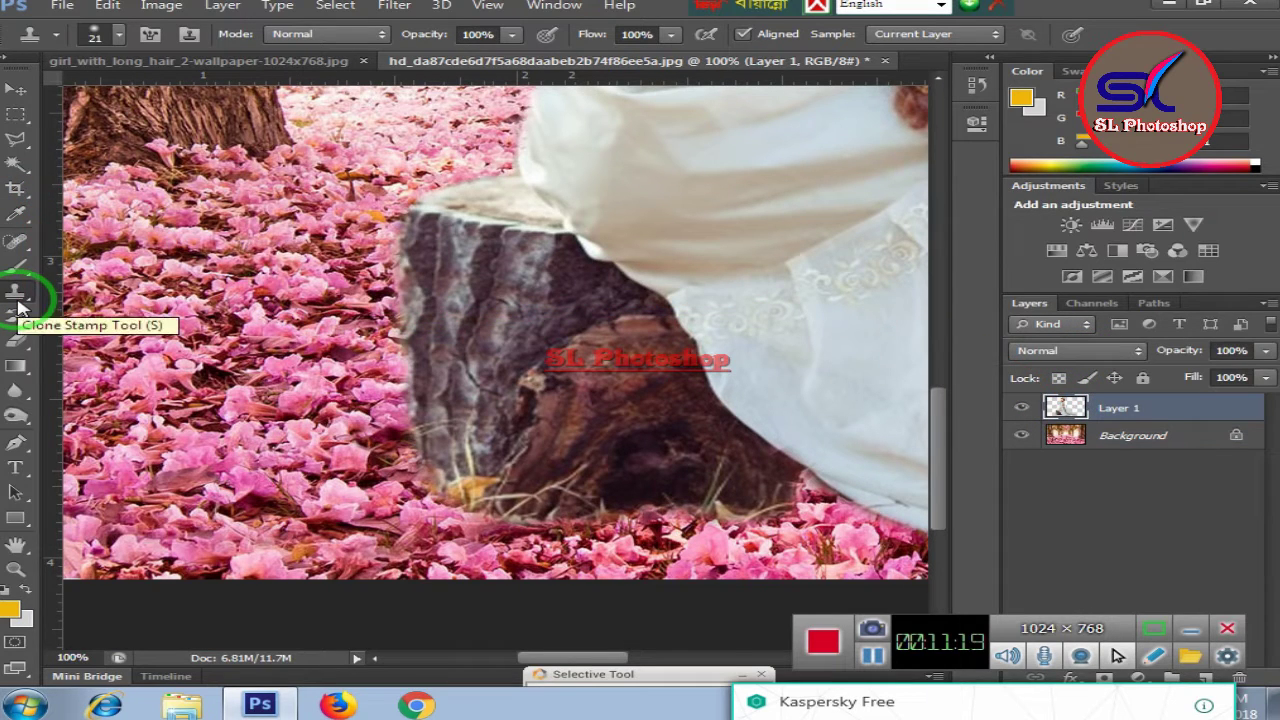
pyautogui.click(33, 342)
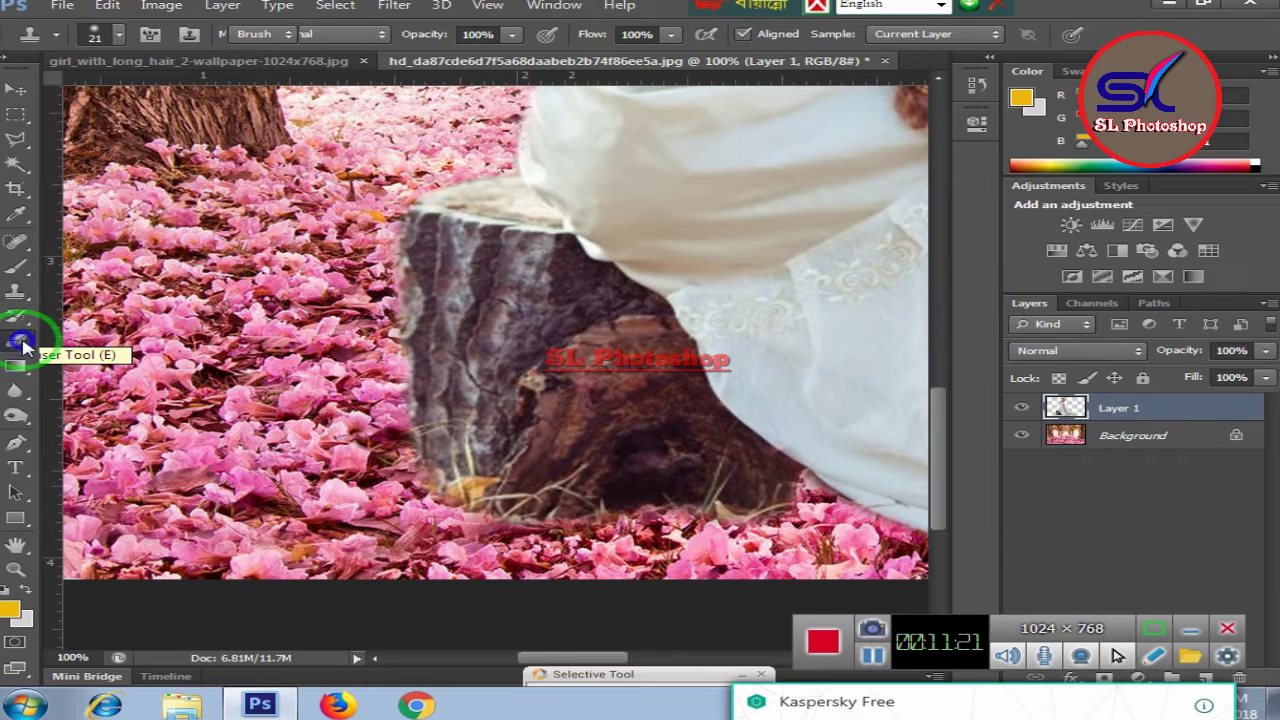
pyautogui.click(110, 338)
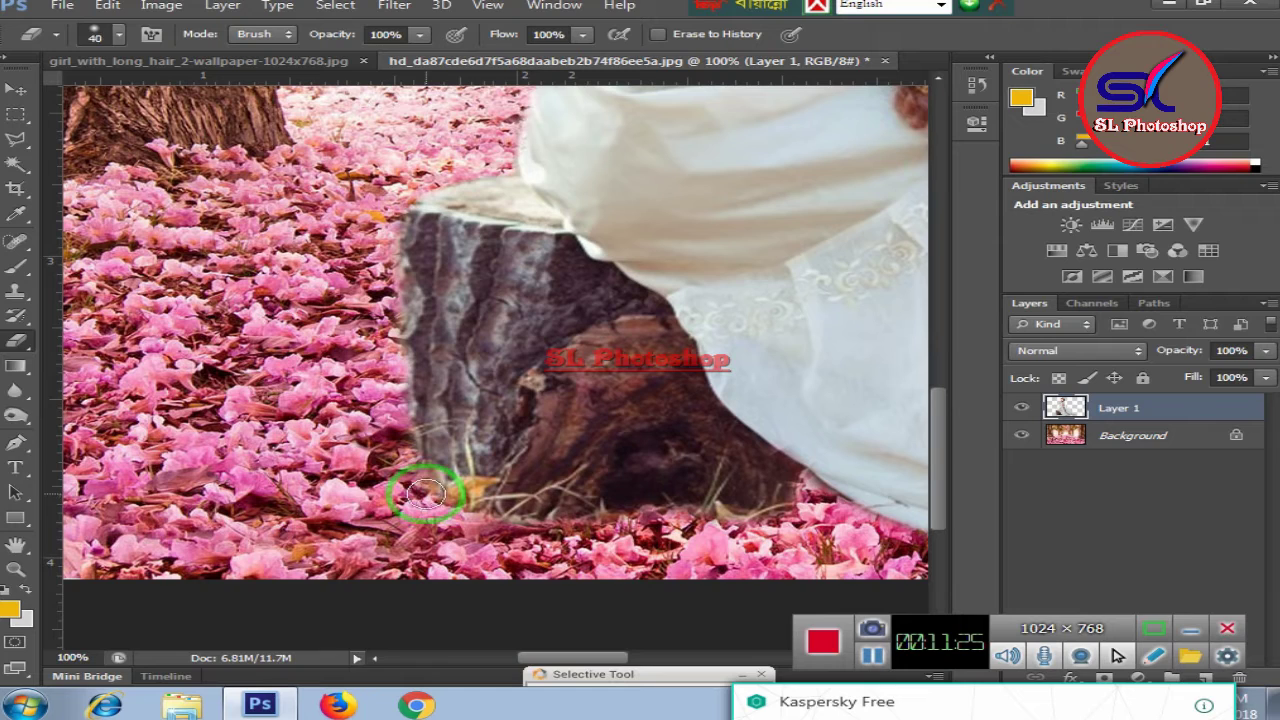
pyautogui.moveTo(420, 35); pyautogui.dragTo(322, 57)
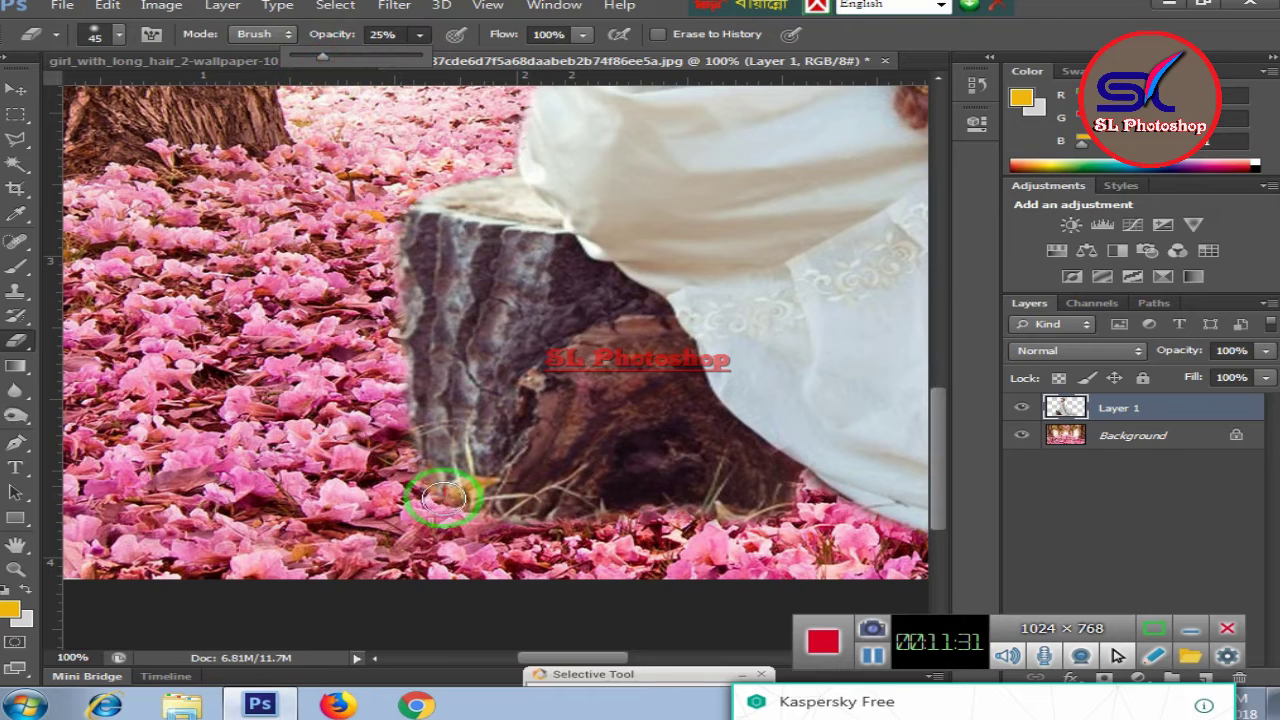
# Step: Softly erase the stump base and lower dress edge into the flowers
pyautogui.moveTo(443, 497)
pyautogui.mouseDown()
pyautogui.moveTo(663, 514)
pyautogui.moveTo(521, 522)
pyautogui.moveTo(491, 514)
pyautogui.moveTo(651, 529)
pyautogui.moveTo(751, 517)
pyautogui.moveTo(714, 537)
pyautogui.moveTo(338, 437)
pyautogui.moveTo(332, 311)
pyautogui.moveTo(384, 406)
pyautogui.moveTo(377, 337)
pyautogui.mouseUp()
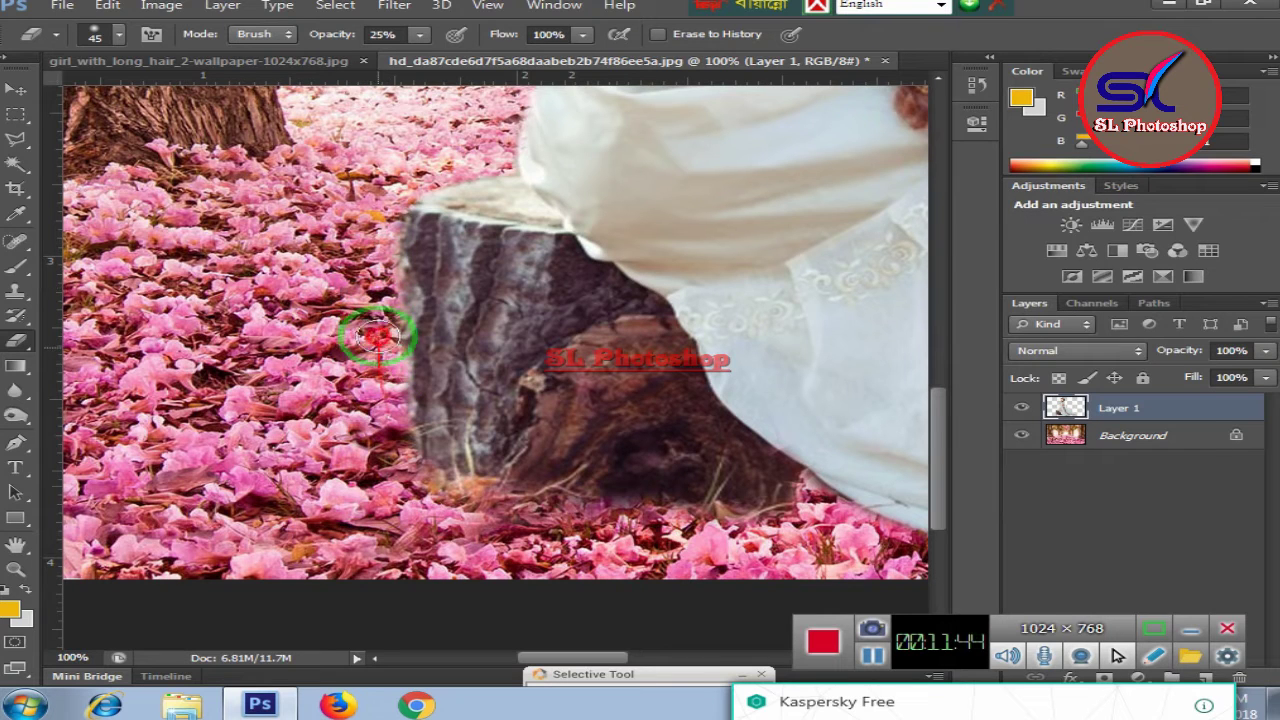
pyautogui.moveTo(373, 219); pyautogui.dragTo(308, 271)
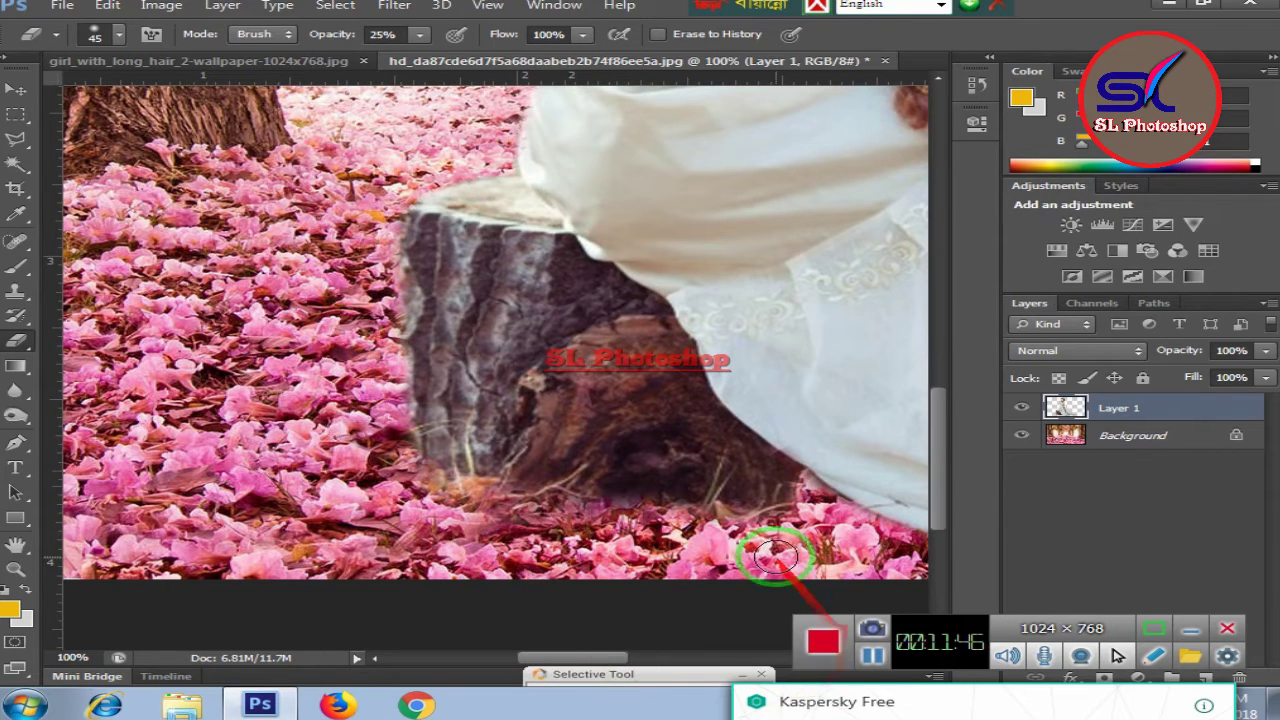
pyautogui.moveTo(771, 543)
pyautogui.mouseDown()
pyautogui.moveTo(782, 510)
pyautogui.moveTo(700, 523)
pyautogui.mouseUp()
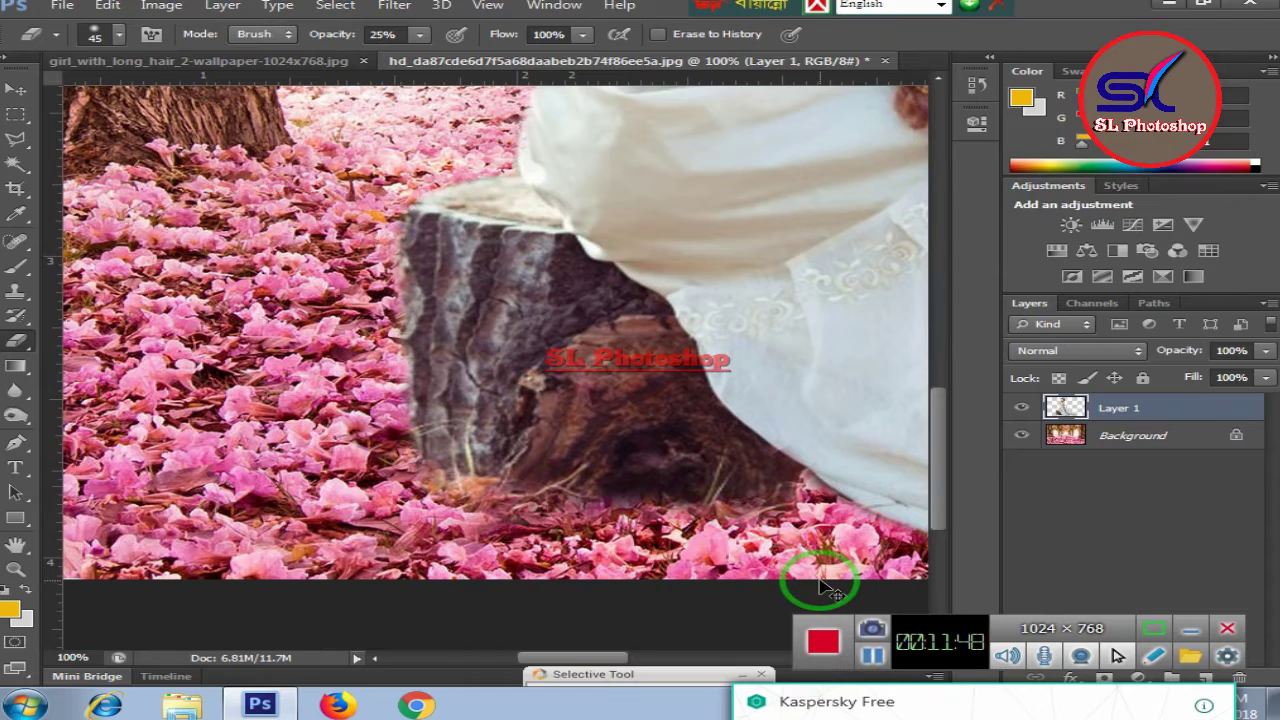
pyautogui.scroll(-3, 820, 588)
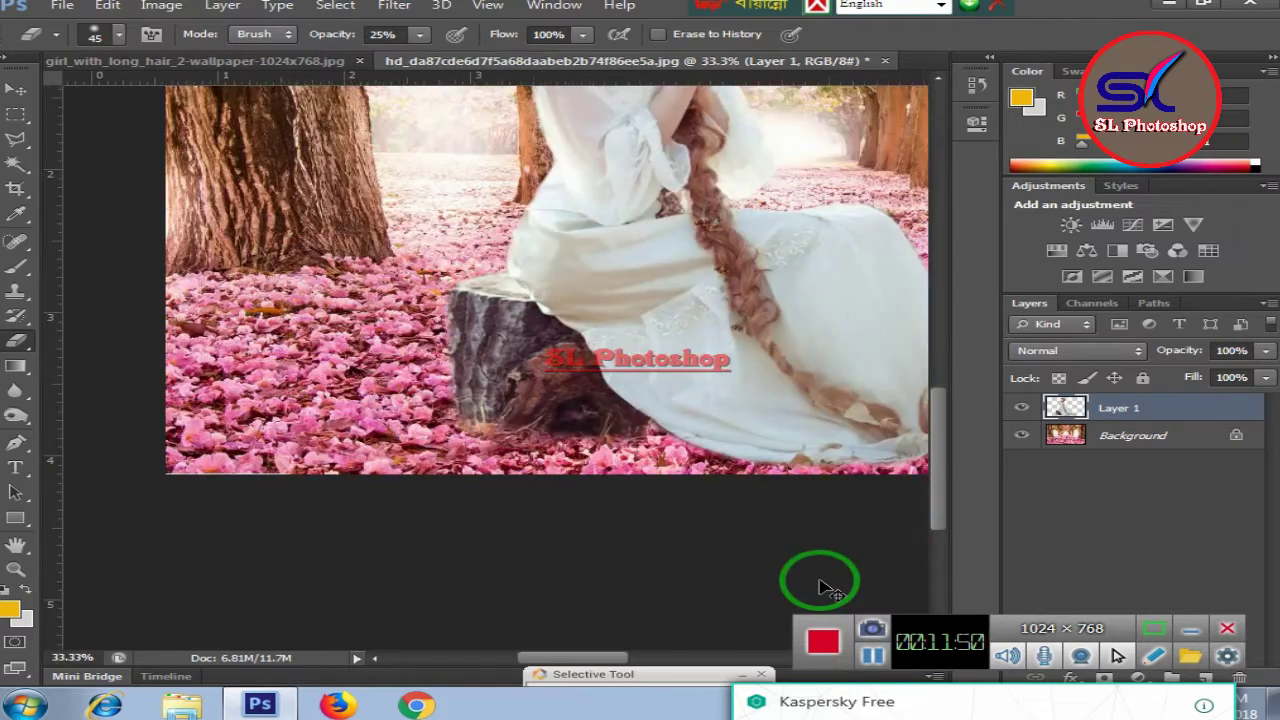
pyautogui.scroll(1, 820, 588)
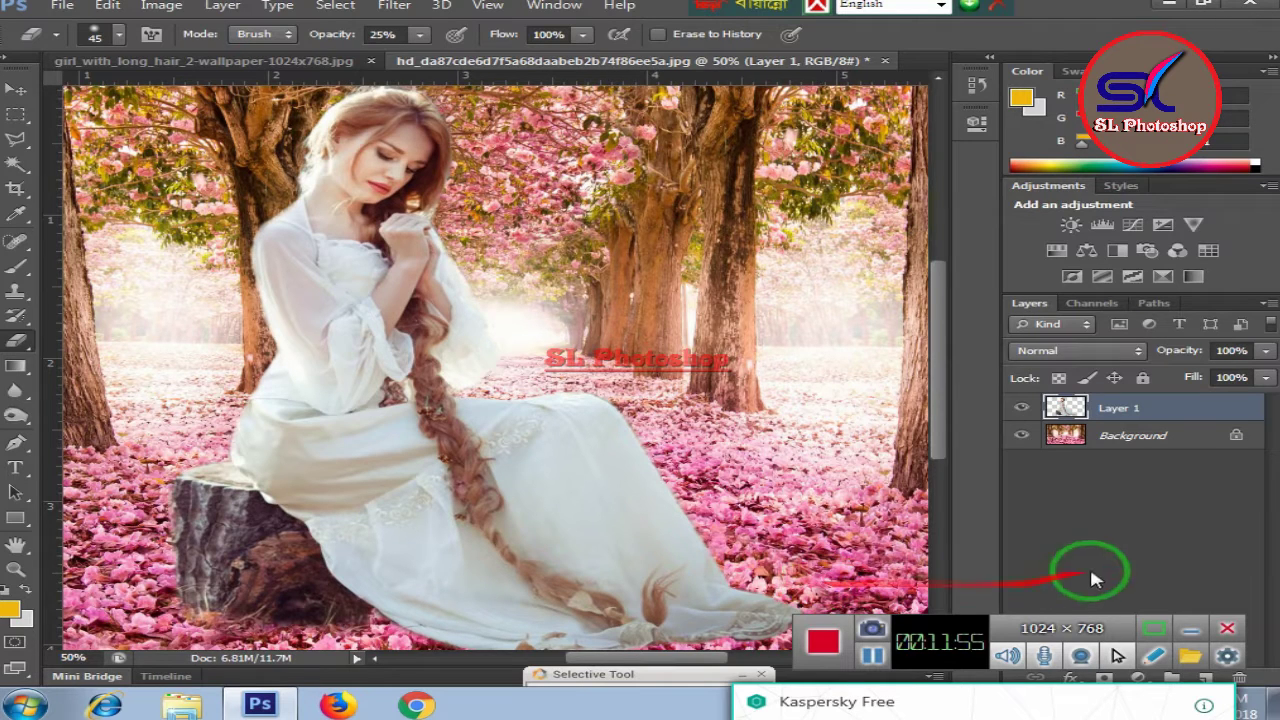
# Step: Hide Layer 1, select the Background layer, and zoom out to 33.3%
pyautogui.click(1021, 408)
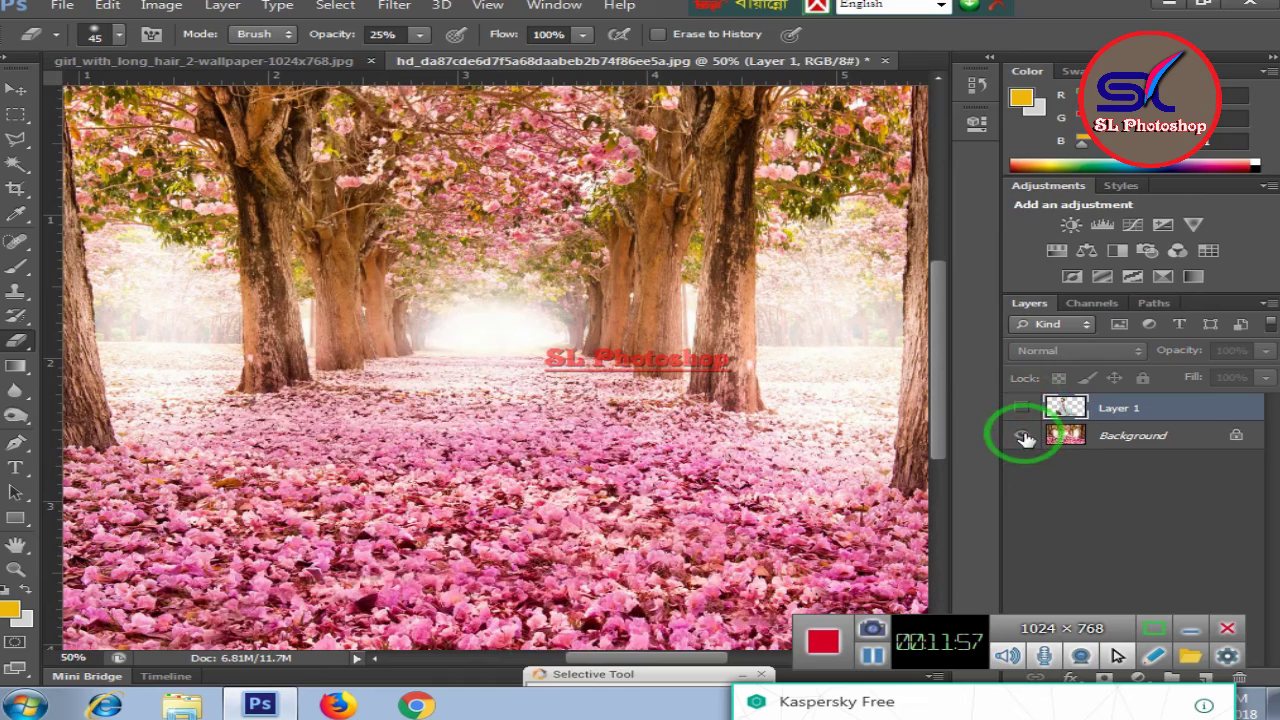
pyautogui.click(1145, 436)
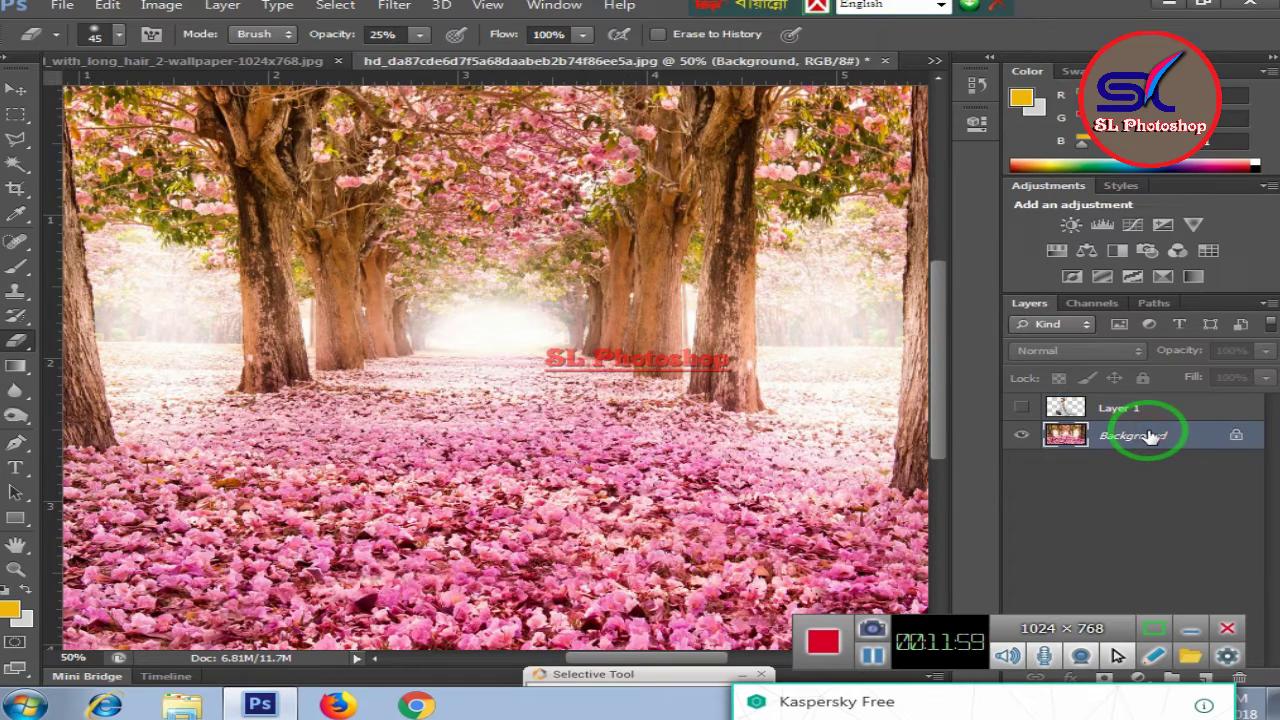
pyautogui.hotkey('ctrl', '-')
# Step: Start a Curves adjustment, brighten the RGB curve and raise the Red channel
pyautogui.click(160, 8)
pyautogui.moveTo(199, 53)
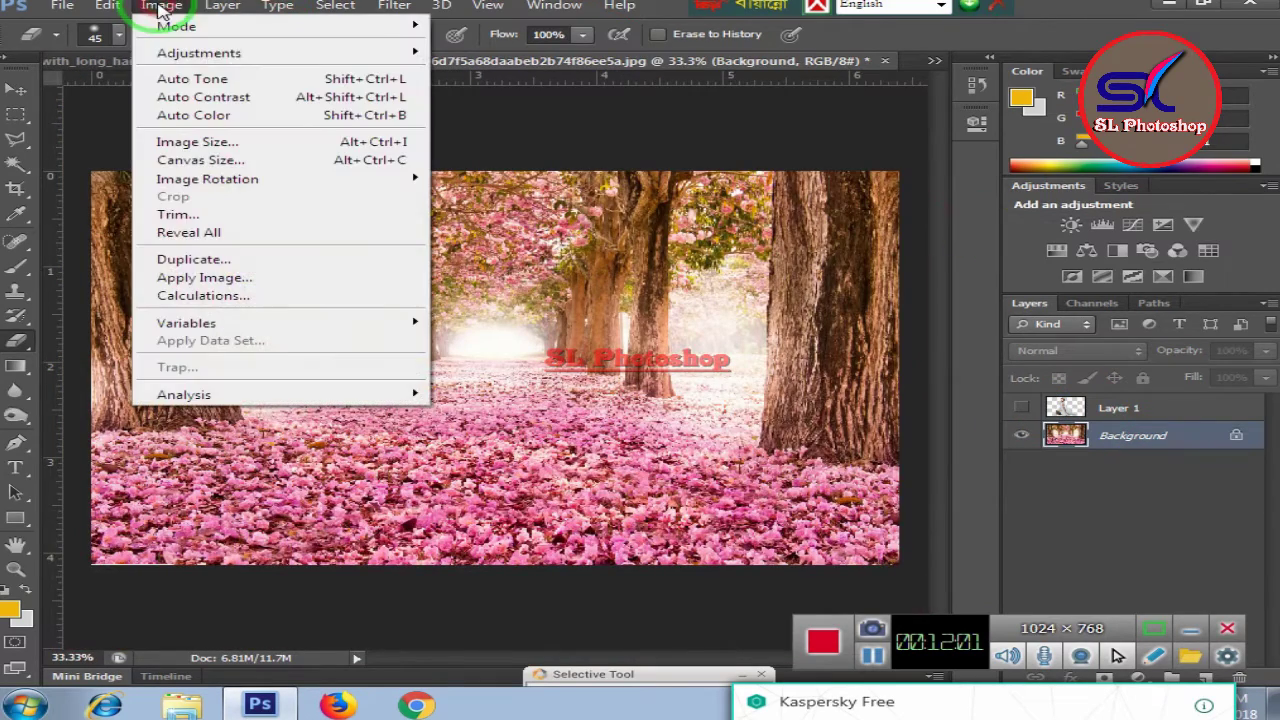
pyautogui.click(495, 90)
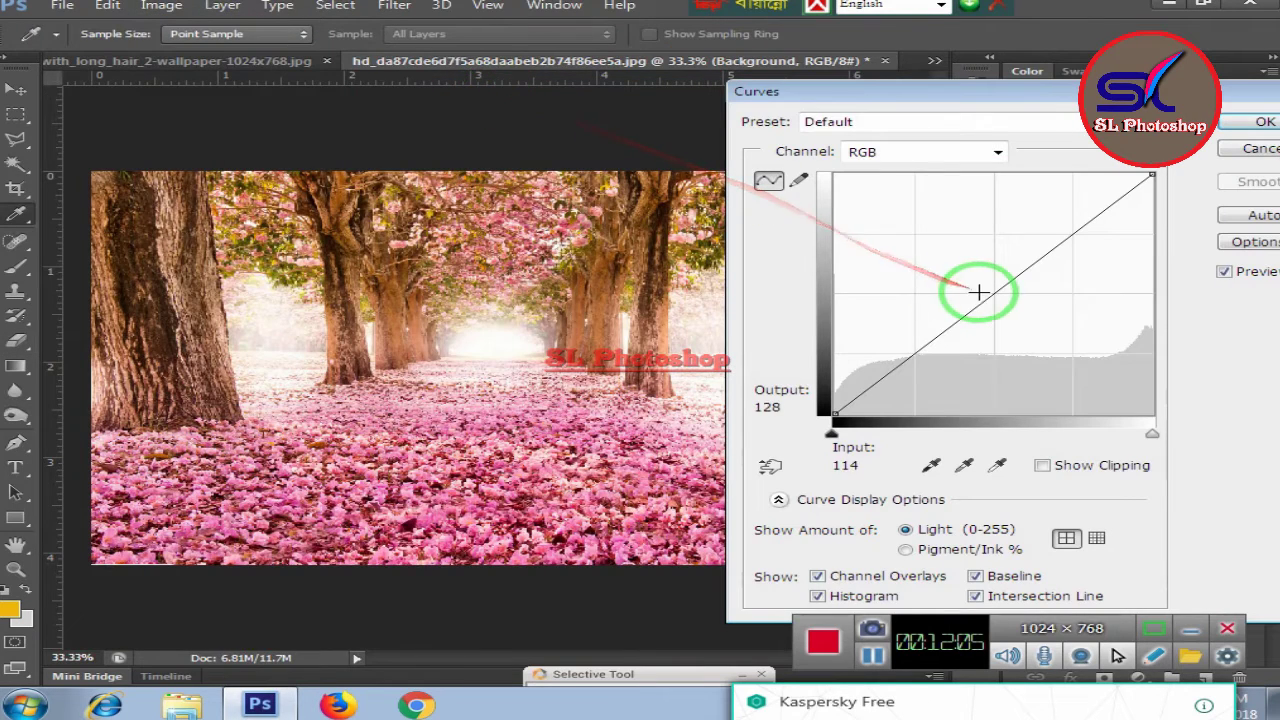
pyautogui.moveTo(980, 291)
pyautogui.mouseDown()
pyautogui.moveTo(994, 294)
pyautogui.moveTo(985, 266)
pyautogui.moveTo(990, 281)
pyautogui.mouseUp()
pyautogui.click(998, 151)
pyautogui.click(938, 188)
# Step: Lower the Green curve, lift the Blue curve slightly, and apply the Curves adjustment
pyautogui.click(998, 151)
pyautogui.click(955, 203)
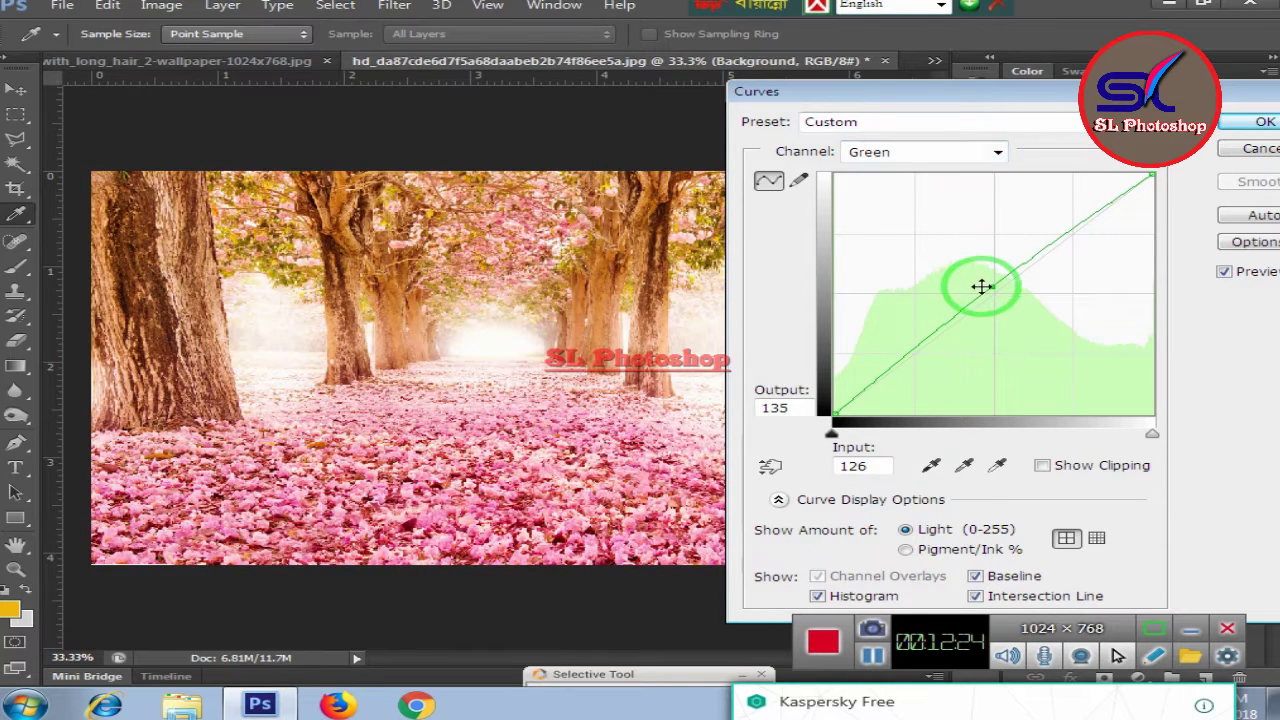
pyautogui.moveTo(988, 288)
pyautogui.mouseDown()
pyautogui.moveTo(996, 305)
pyautogui.moveTo(992, 287)
pyautogui.mouseUp()
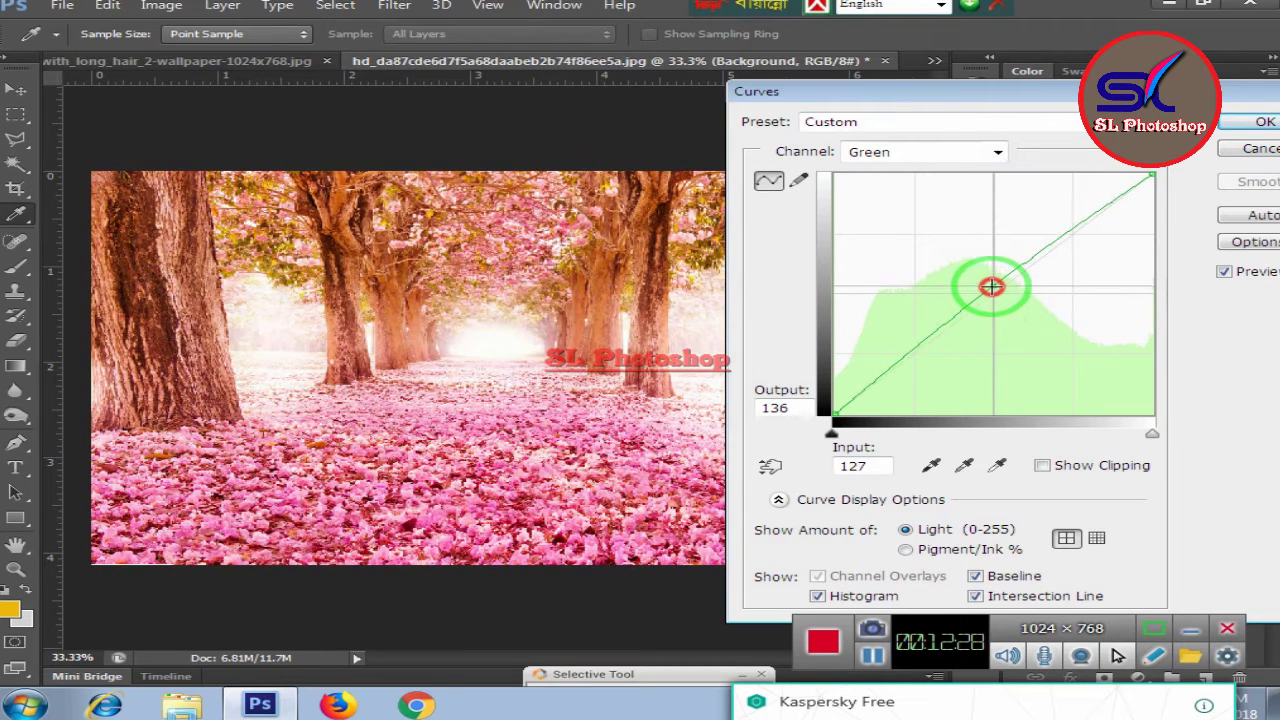
pyautogui.click(993, 150)
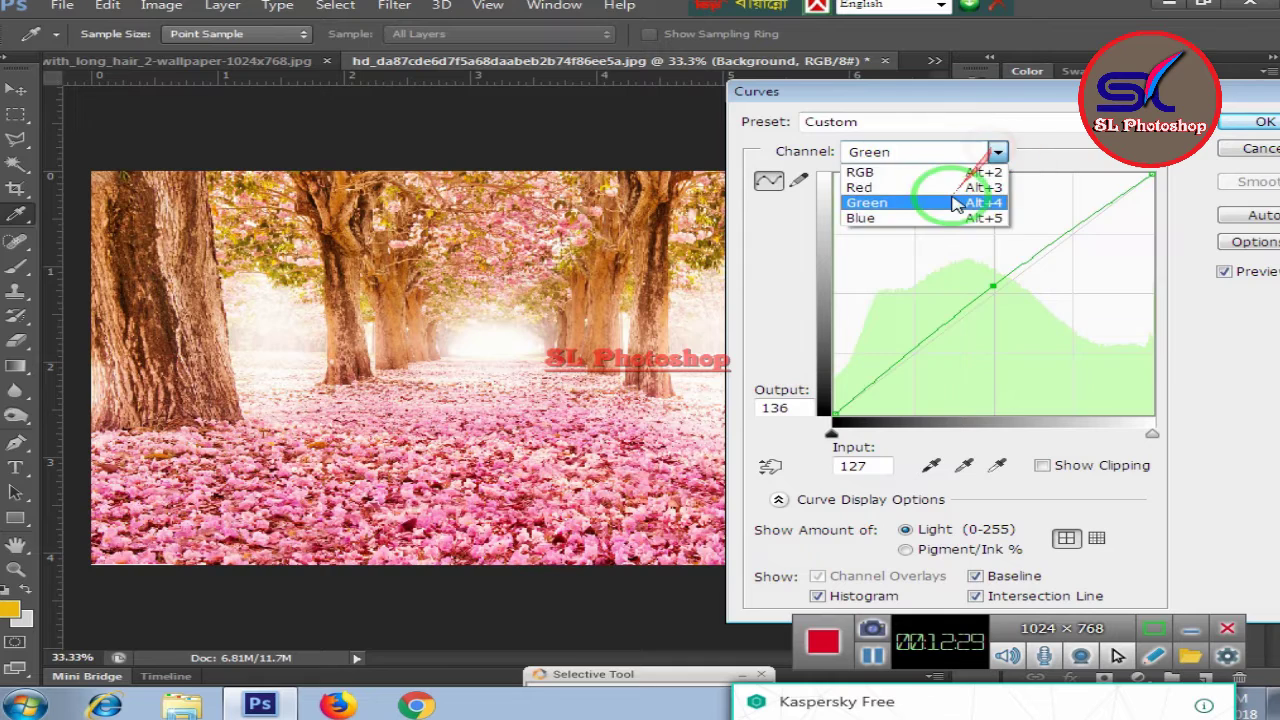
pyautogui.click(965, 217)
pyautogui.moveTo(994, 294)
pyautogui.mouseDown()
pyautogui.moveTo(994, 263)
pyautogui.moveTo(1006, 306)
pyautogui.moveTo(991, 271)
pyautogui.moveTo(992, 284)
pyautogui.mouseUp()
pyautogui.click(1262, 121)
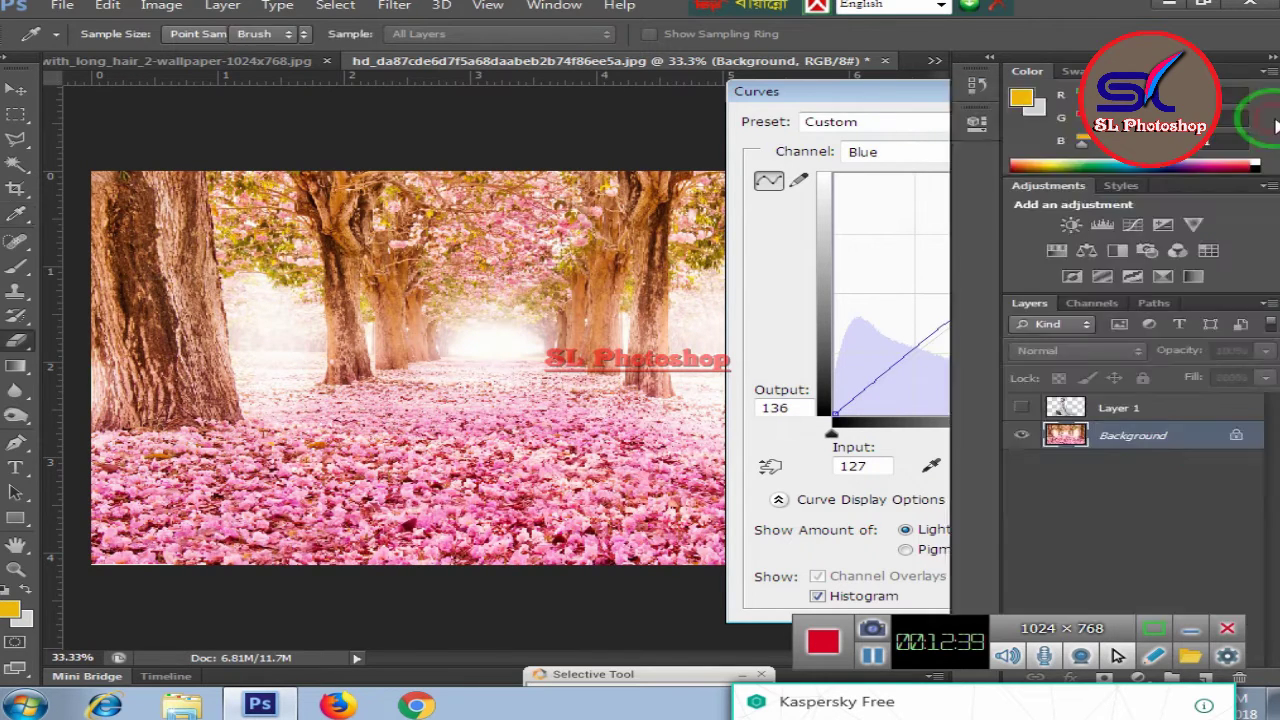
pyautogui.click(161, 6)
pyautogui.moveTo(199, 53)
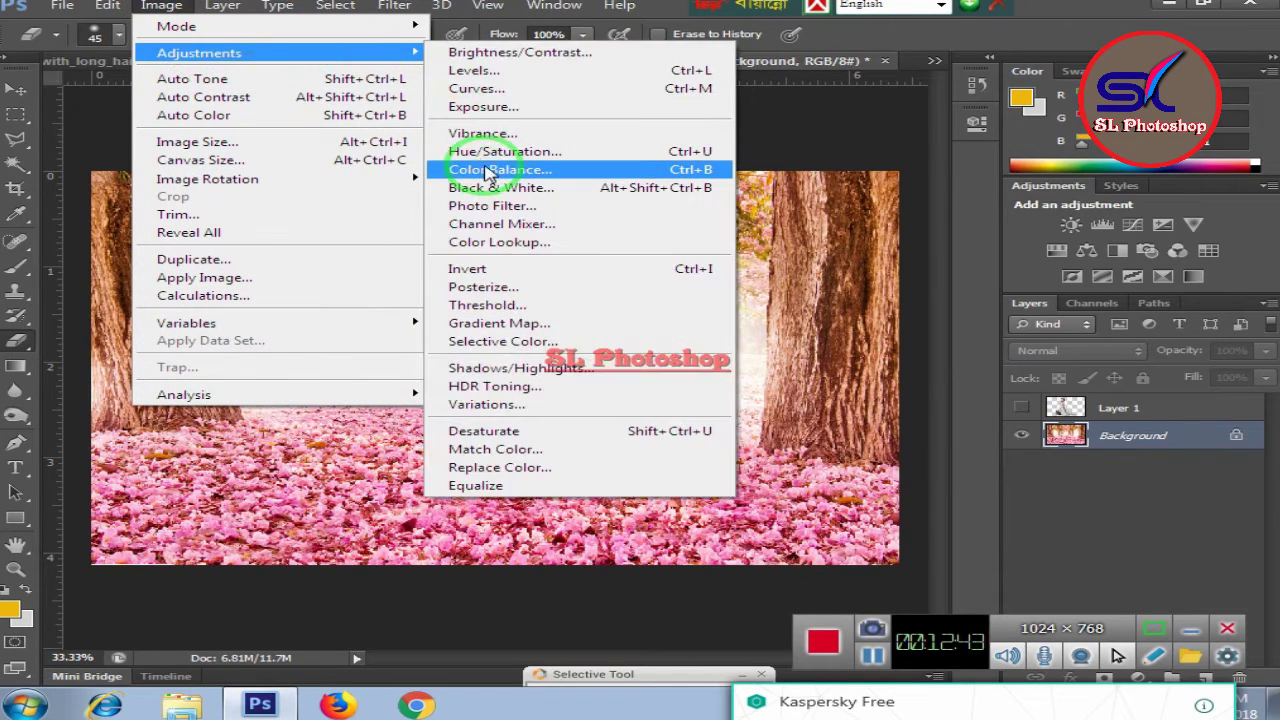
# Step: Apply Color Balance to the midtones with levels +22, -15 and -7
pyautogui.click(488, 169)
pyautogui.moveTo(846, 222); pyautogui.dragTo(915, 222)
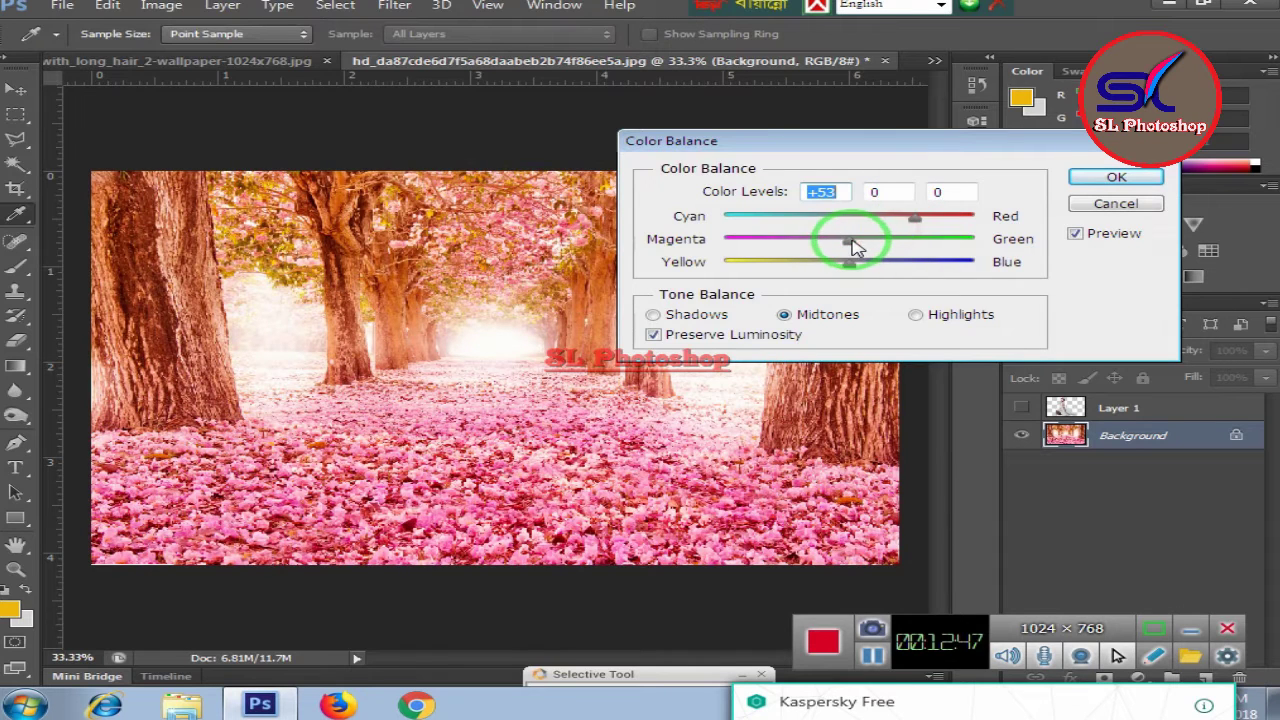
pyautogui.moveTo(877, 240); pyautogui.dragTo(830, 241)
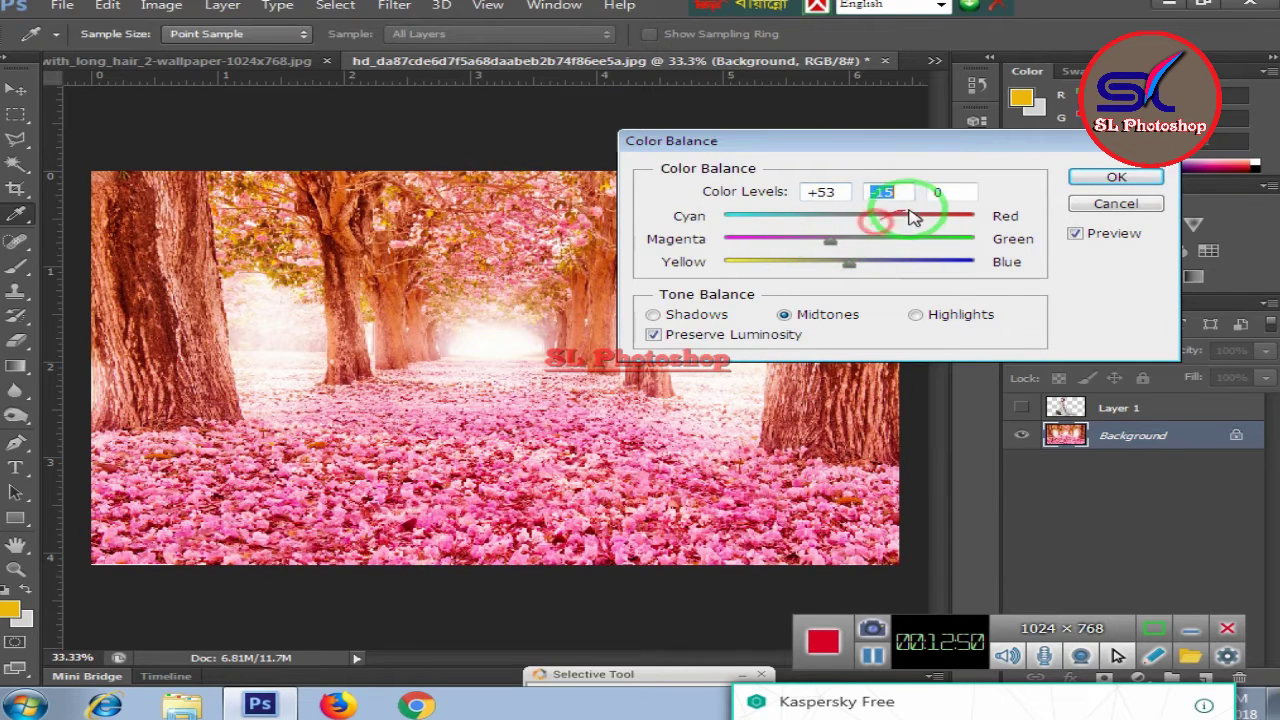
pyautogui.moveTo(918, 222); pyautogui.dragTo(880, 219)
pyautogui.moveTo(849, 262)
pyautogui.mouseDown()
pyautogui.moveTo(808, 263)
pyautogui.moveTo(857, 263)
pyautogui.moveTo(840, 263)
pyautogui.mouseUp()
pyautogui.click(941, 191)
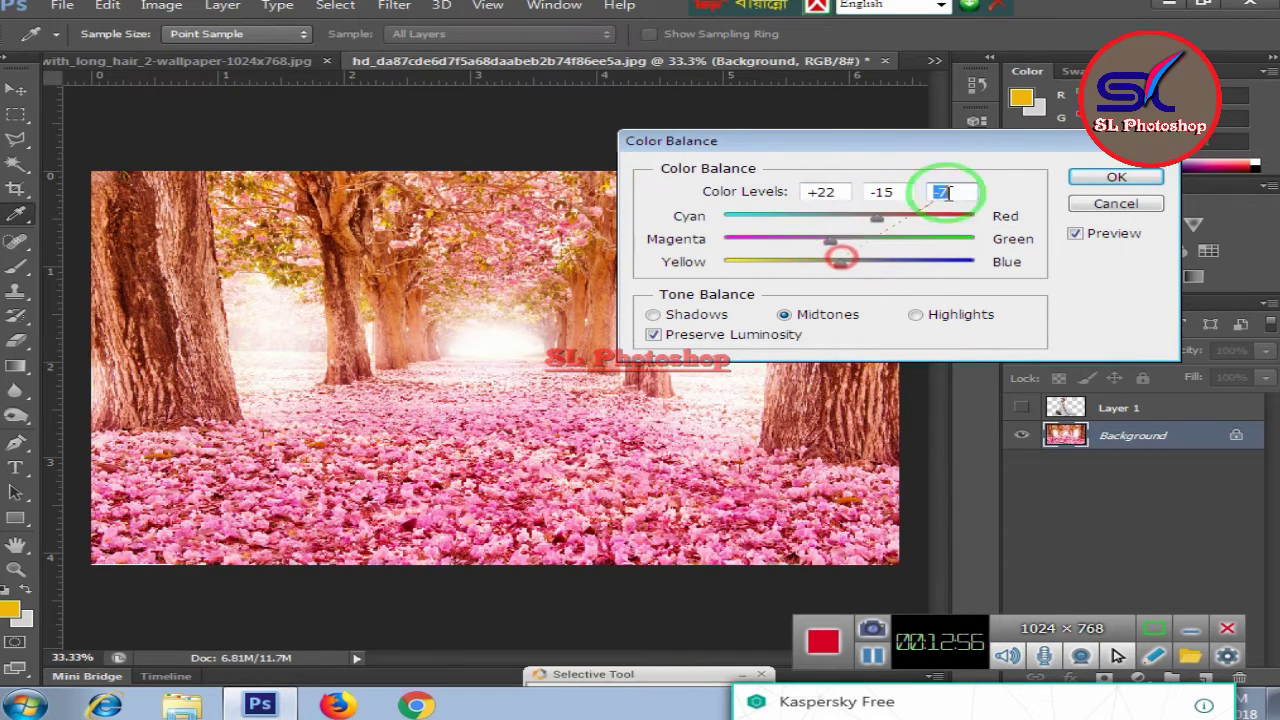
pyautogui.click(1095, 180)
pyautogui.press('e')
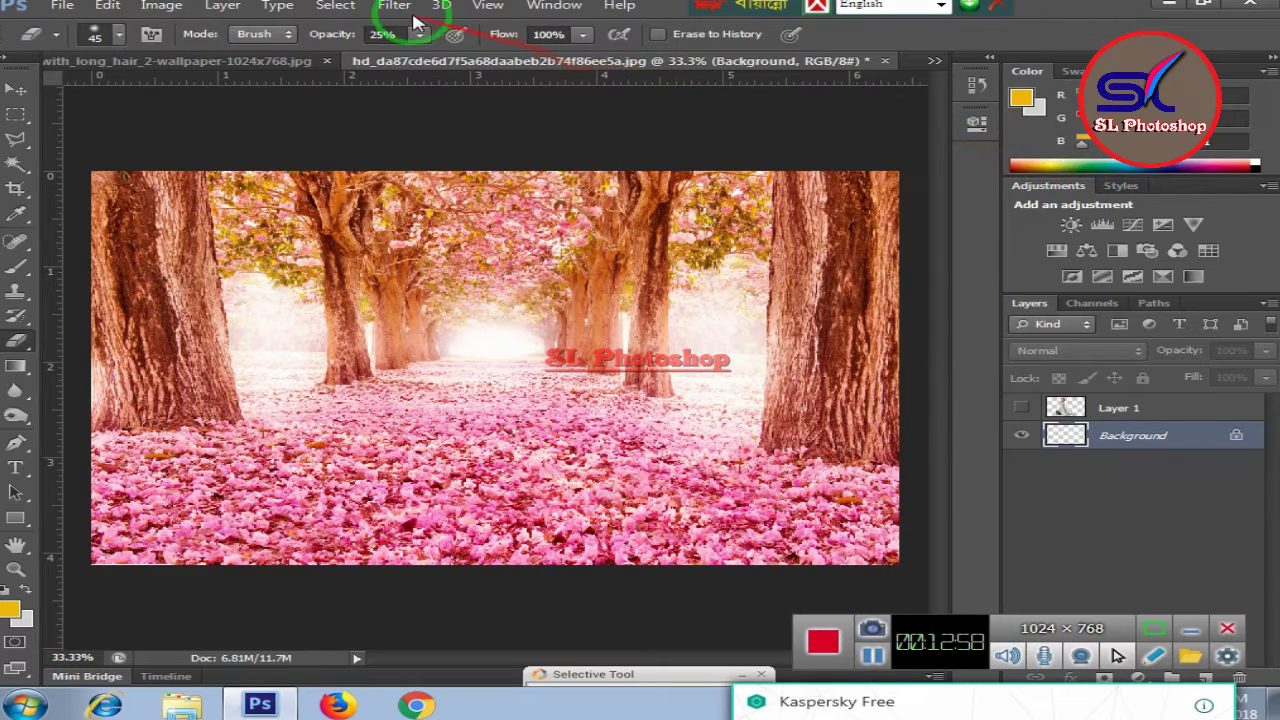
pyautogui.click(388, 6)
# Step: Apply Brightness/Contrast to the background with brightness -9 and contrast 27
pyautogui.click(163, 6)
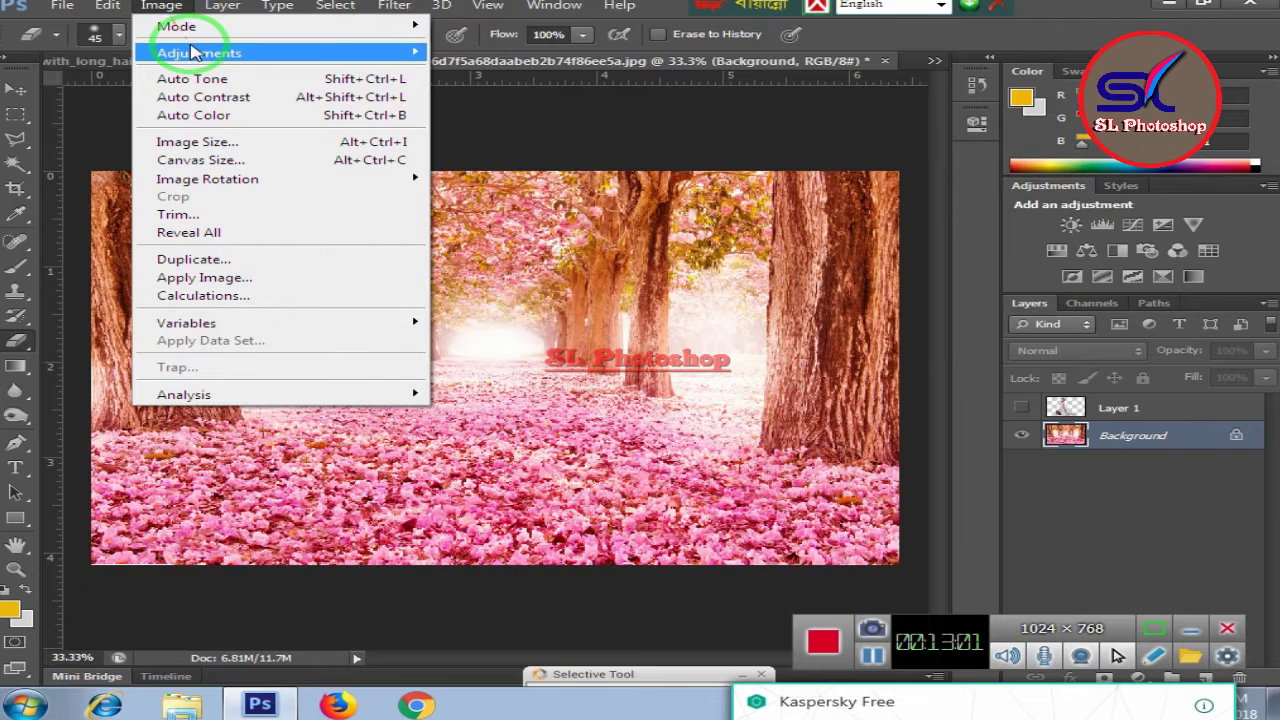
pyautogui.moveTo(199, 53)
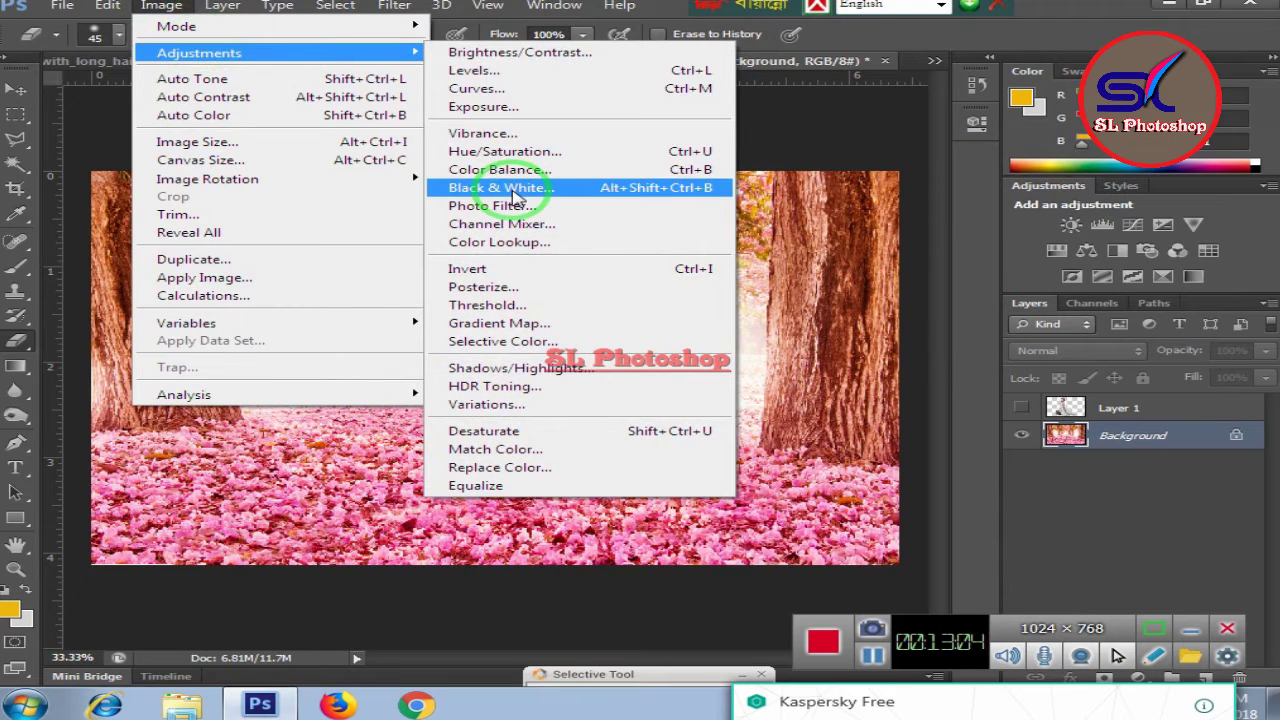
pyautogui.click(543, 53)
pyautogui.moveTo(580, 226)
pyautogui.mouseDown()
pyautogui.moveTo(612, 230)
pyautogui.moveTo(571, 230)
pyautogui.moveTo(640, 278)
pyautogui.moveTo(517, 277)
pyautogui.moveTo(616, 280)
pyautogui.mouseUp()
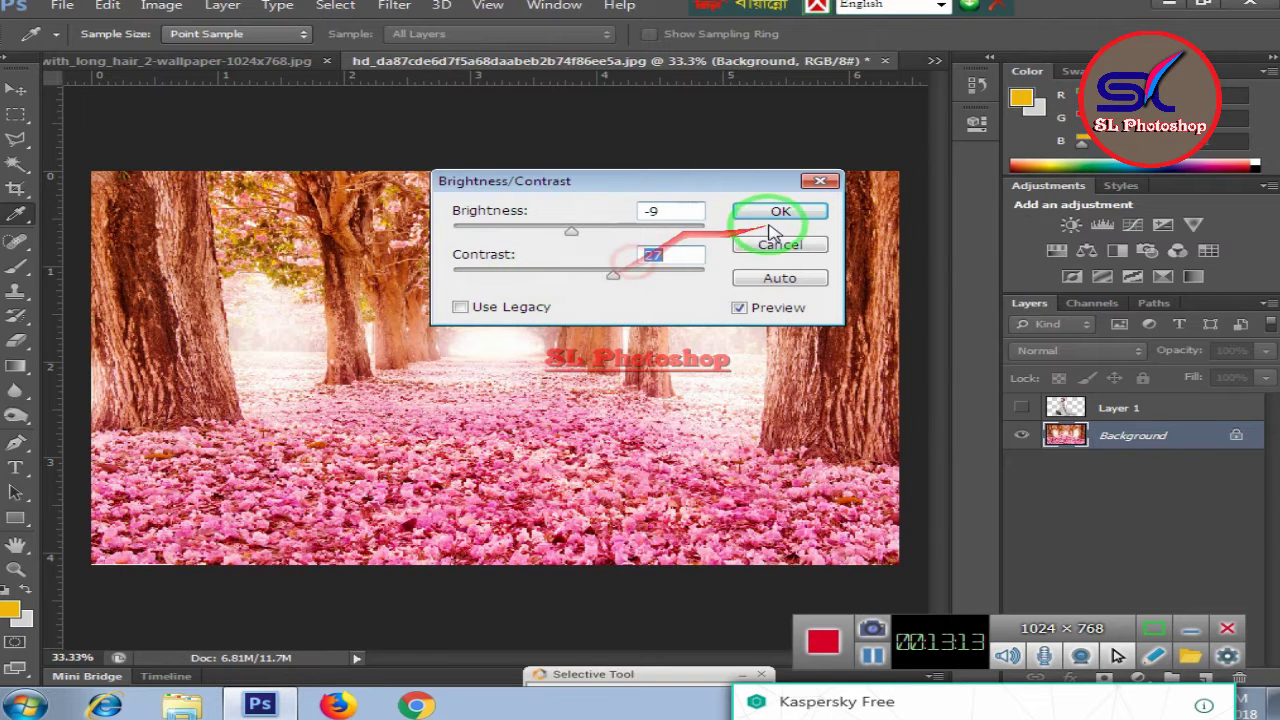
pyautogui.click(778, 211)
# Step: Make Layer 1 visible, select it with the Background, and Merge Visible into one layer
pyautogui.press('e')
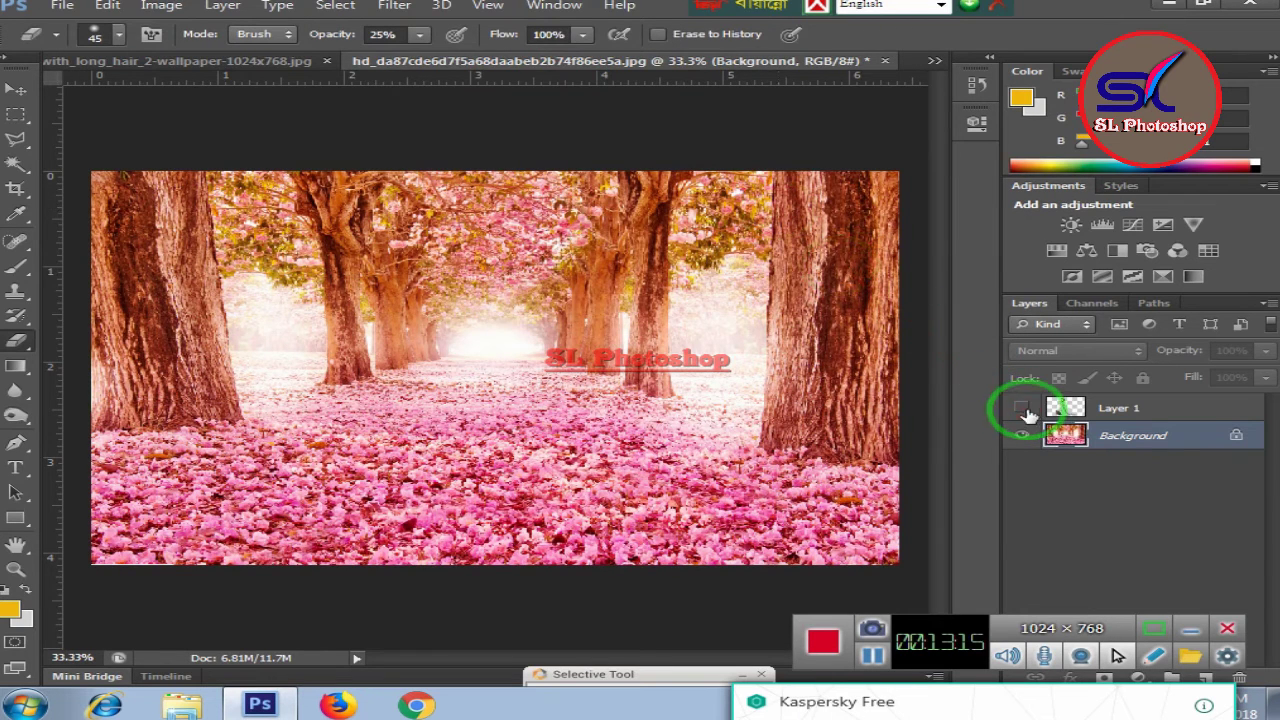
pyautogui.click(1022, 409)
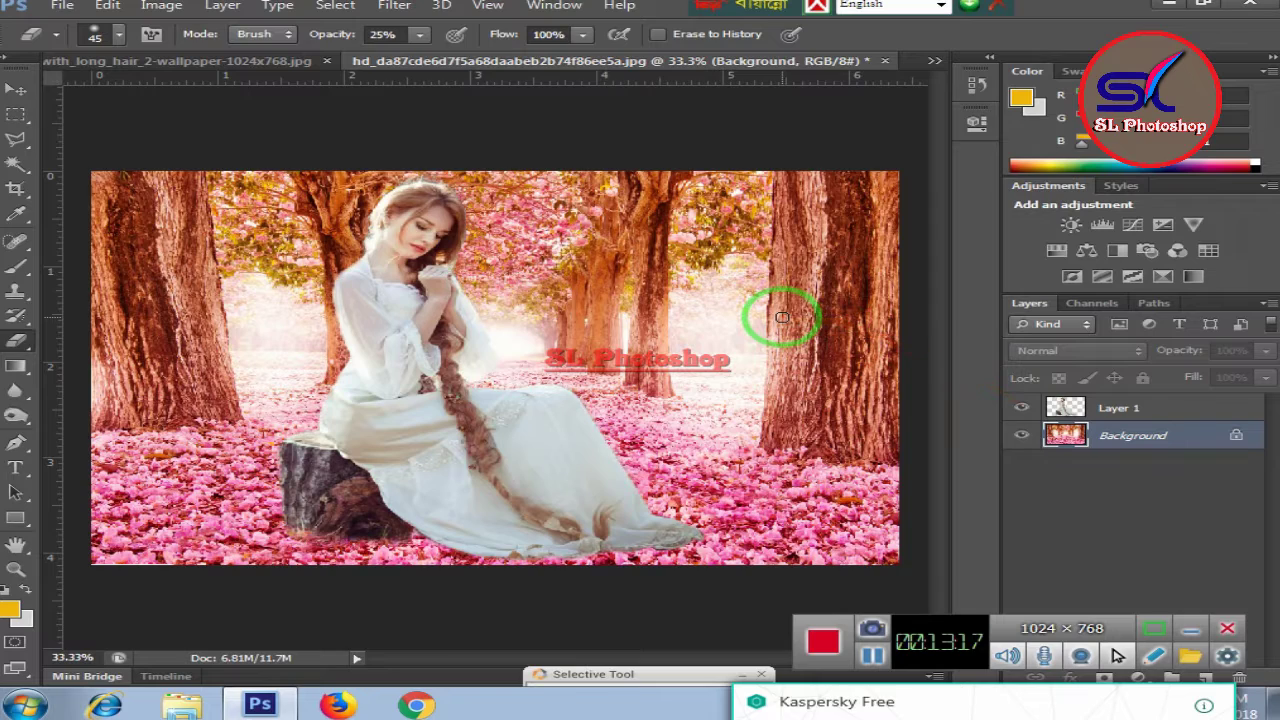
pyautogui.hotkey('ctrl', '-')
pyautogui.hotkey('ctrl', '-')
pyautogui.hotkey('ctrl', '+')
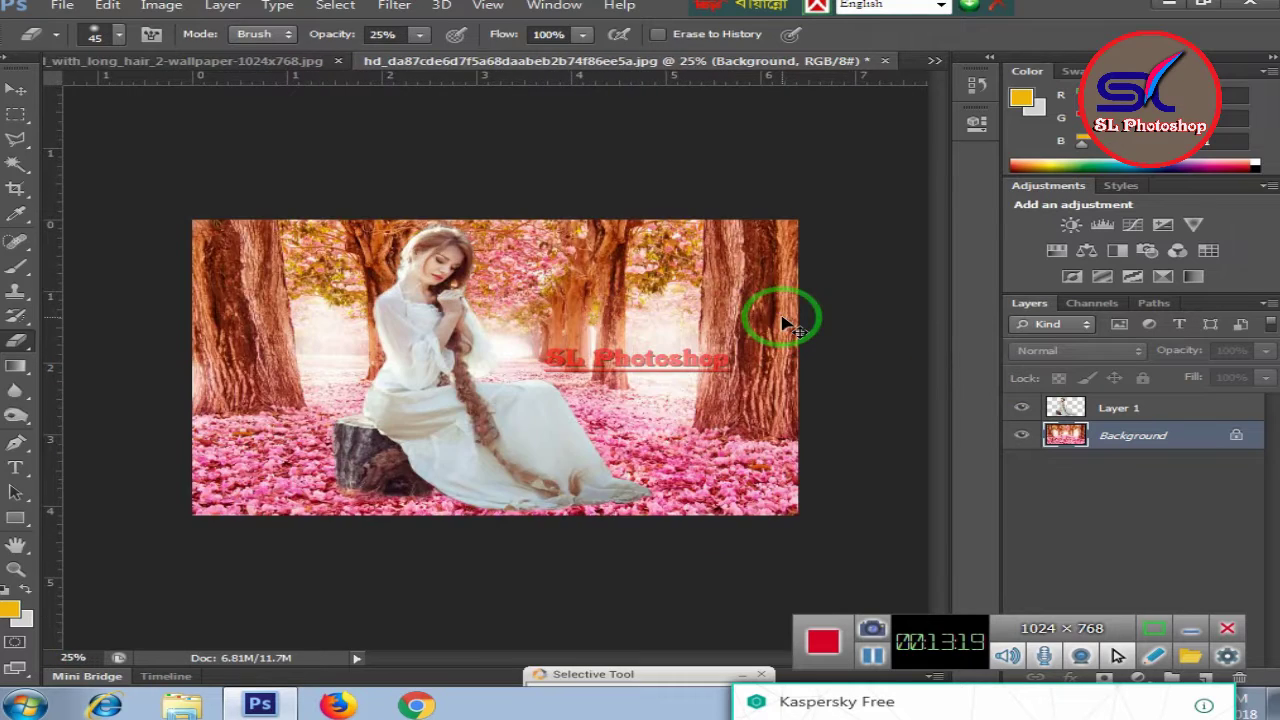
pyautogui.hotkey('ctrl', '+')
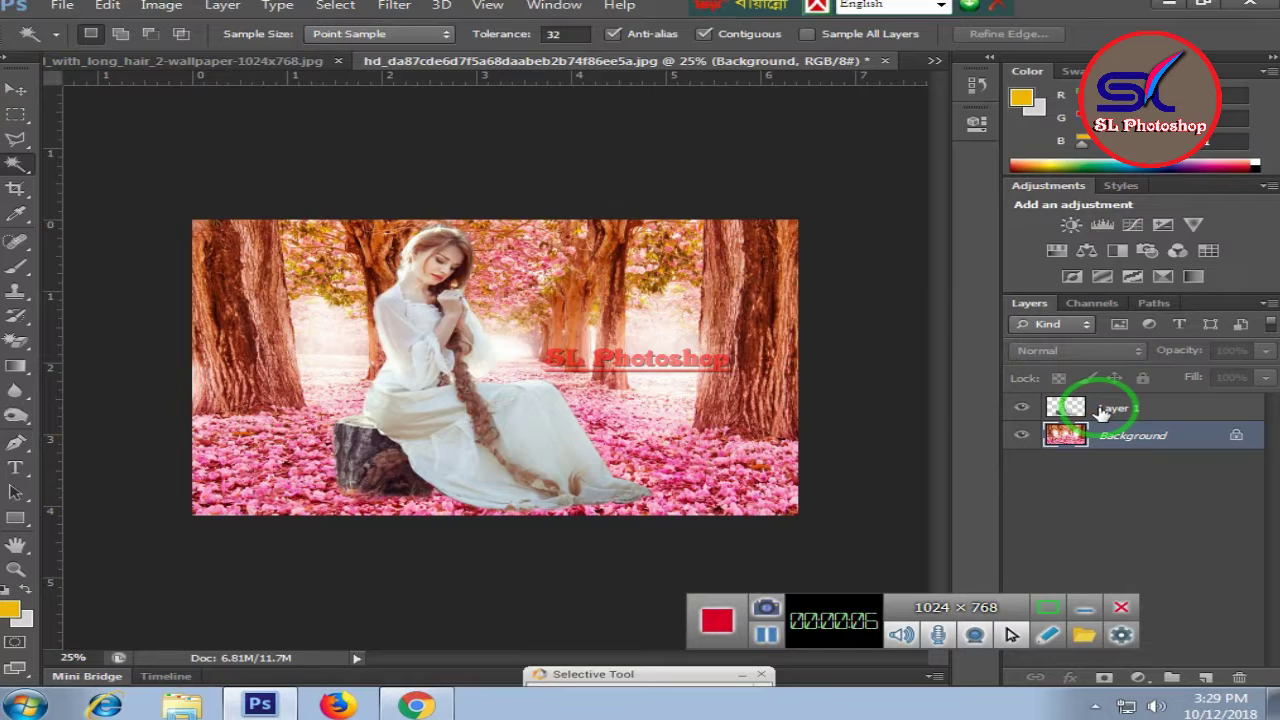
pyautogui.keyDown('shift'); pyautogui.click(1100, 413); pyautogui.keyUp('shift')
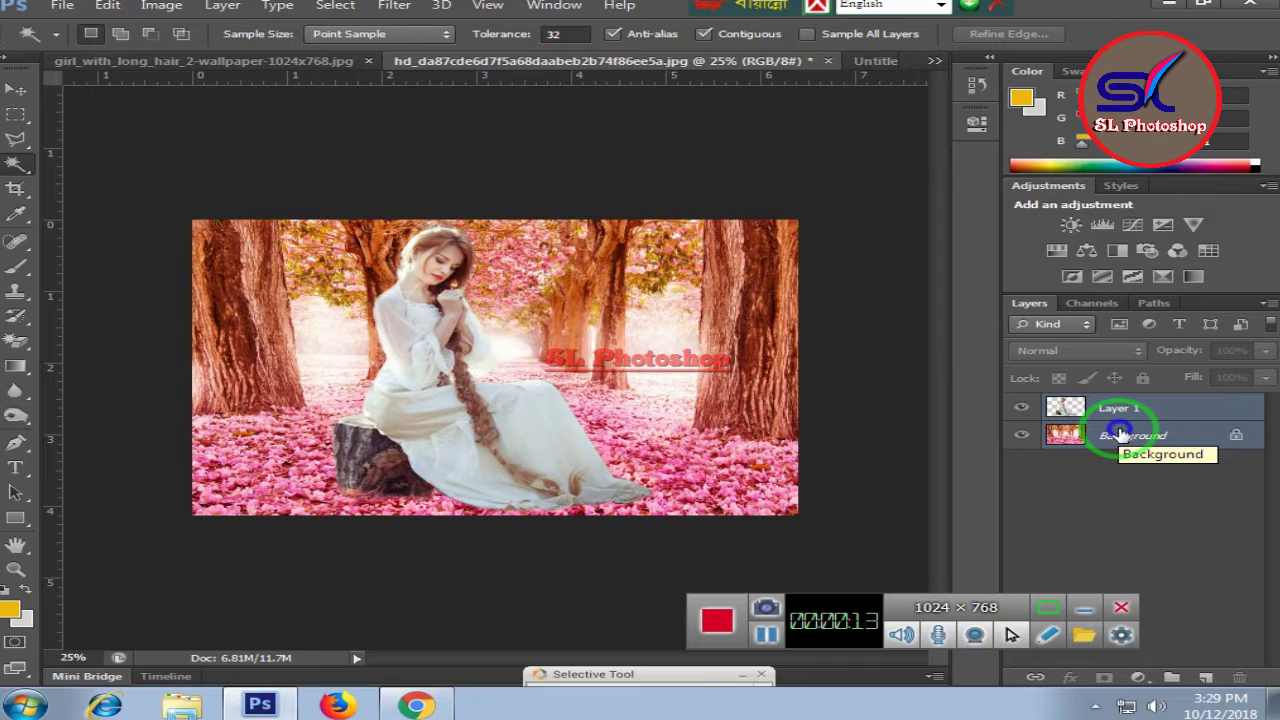
pyautogui.rightClick(1120, 432)
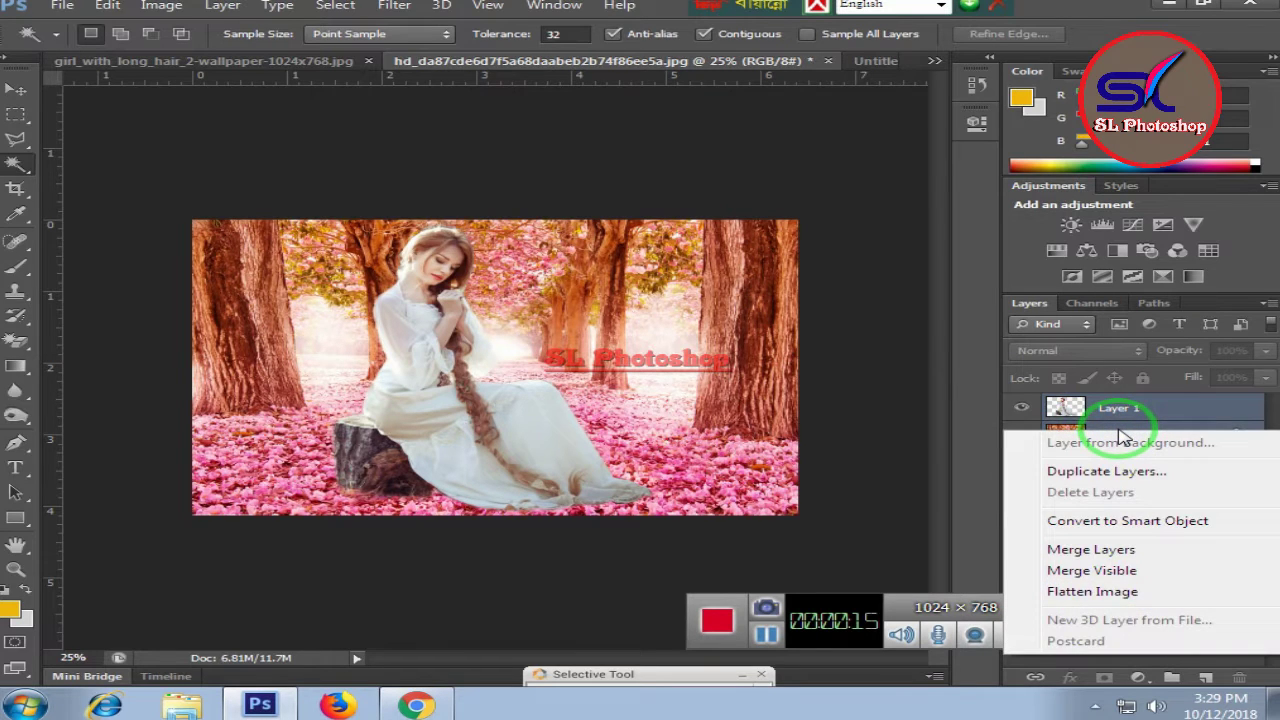
pyautogui.click(1106, 579)
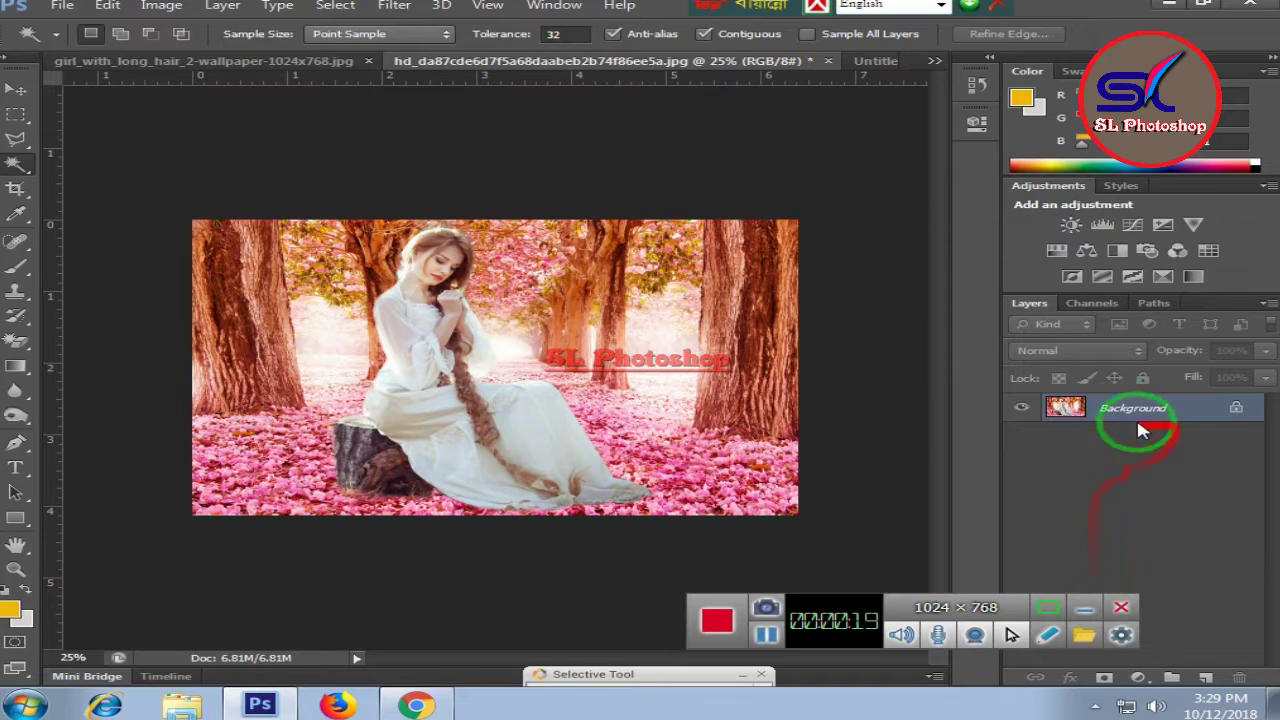
# Step: Apply a 7 px Iris Blur with an upright focus ellipse centred on the seated woman
pyautogui.click(400, 8)
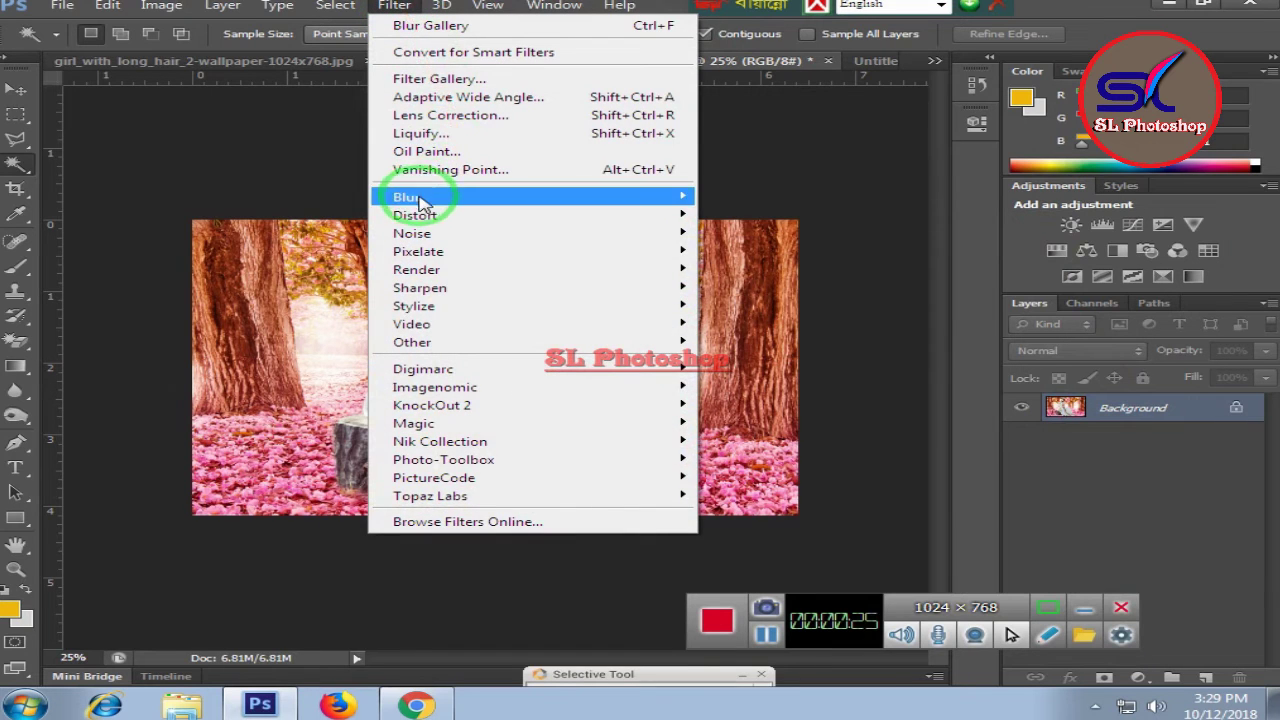
pyautogui.moveTo(407, 197)
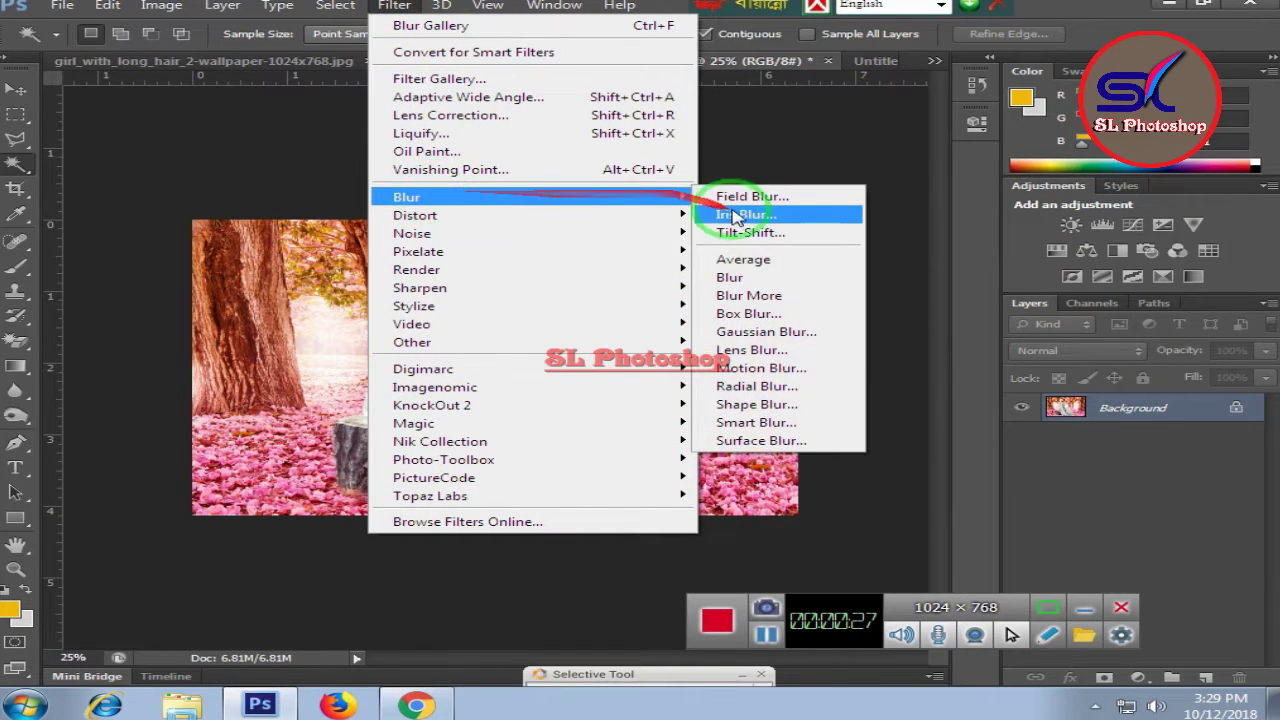
pyautogui.click(743, 212)
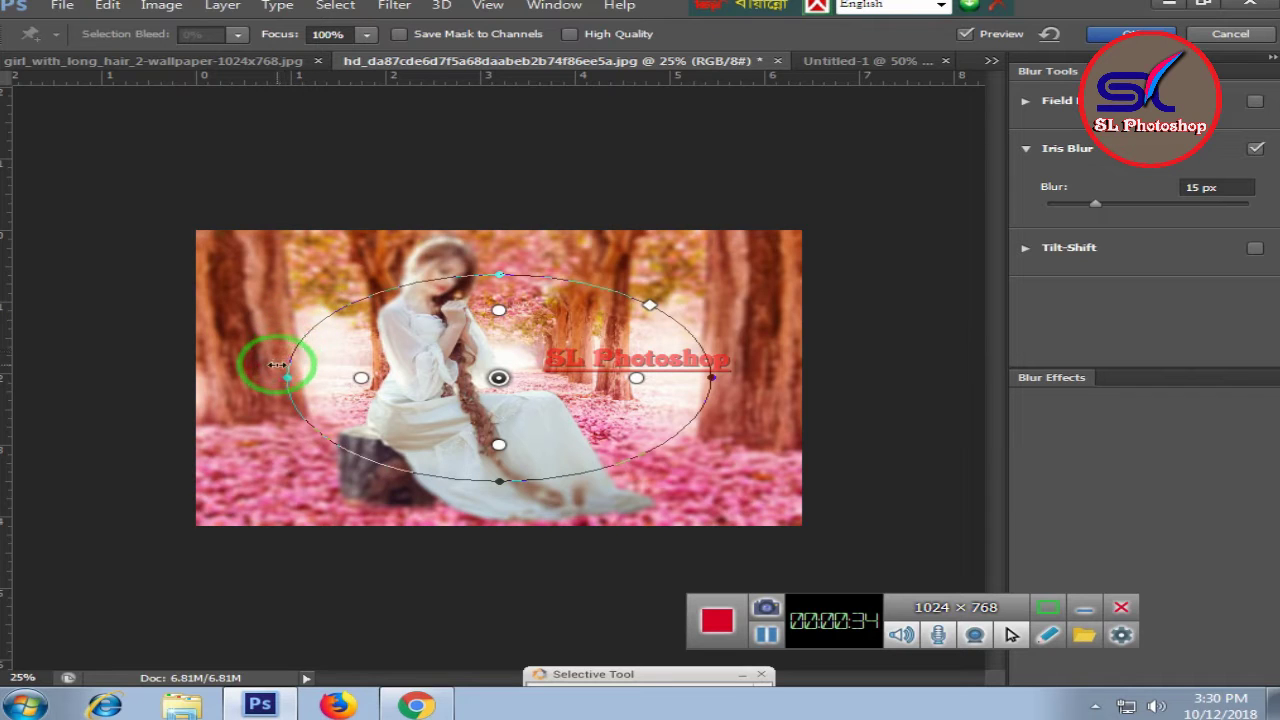
pyautogui.moveTo(275, 374)
pyautogui.mouseDown()
pyautogui.moveTo(423, 210)
pyautogui.moveTo(407, 216)
pyautogui.mouseUp()
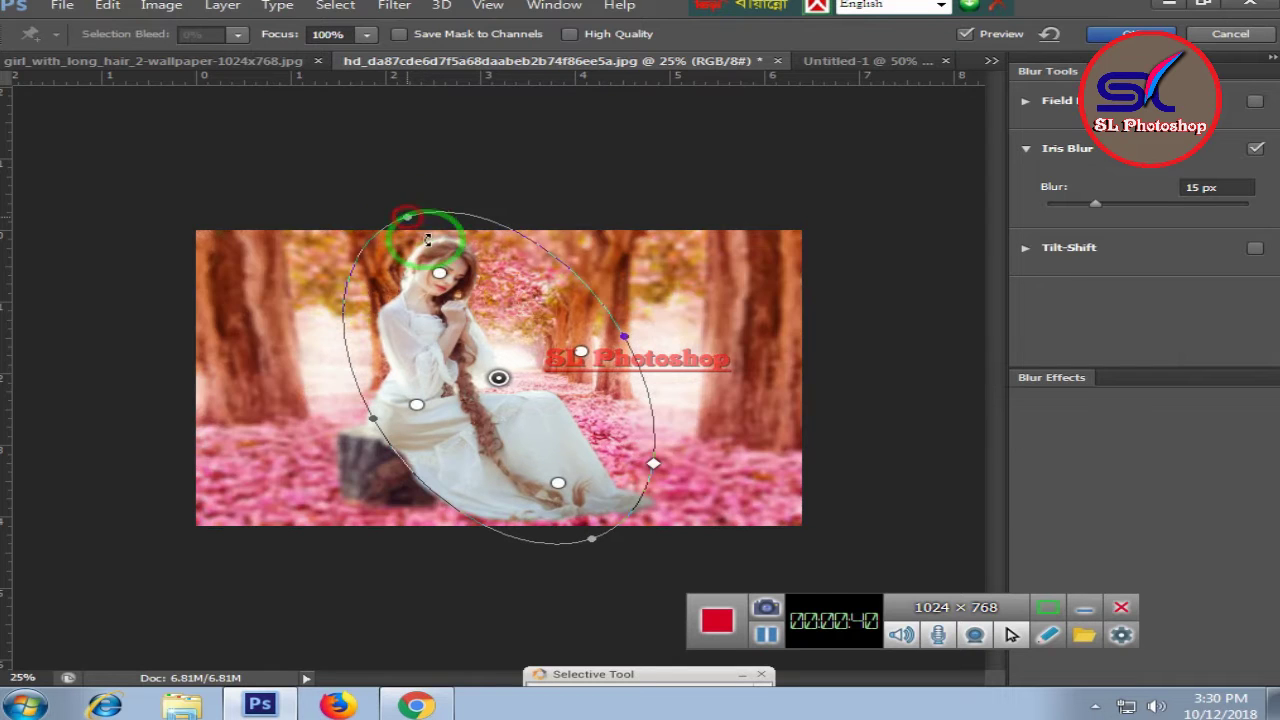
pyautogui.moveTo(497, 380)
pyautogui.mouseDown()
pyautogui.moveTo(468, 393)
pyautogui.moveTo(448, 364)
pyautogui.mouseUp()
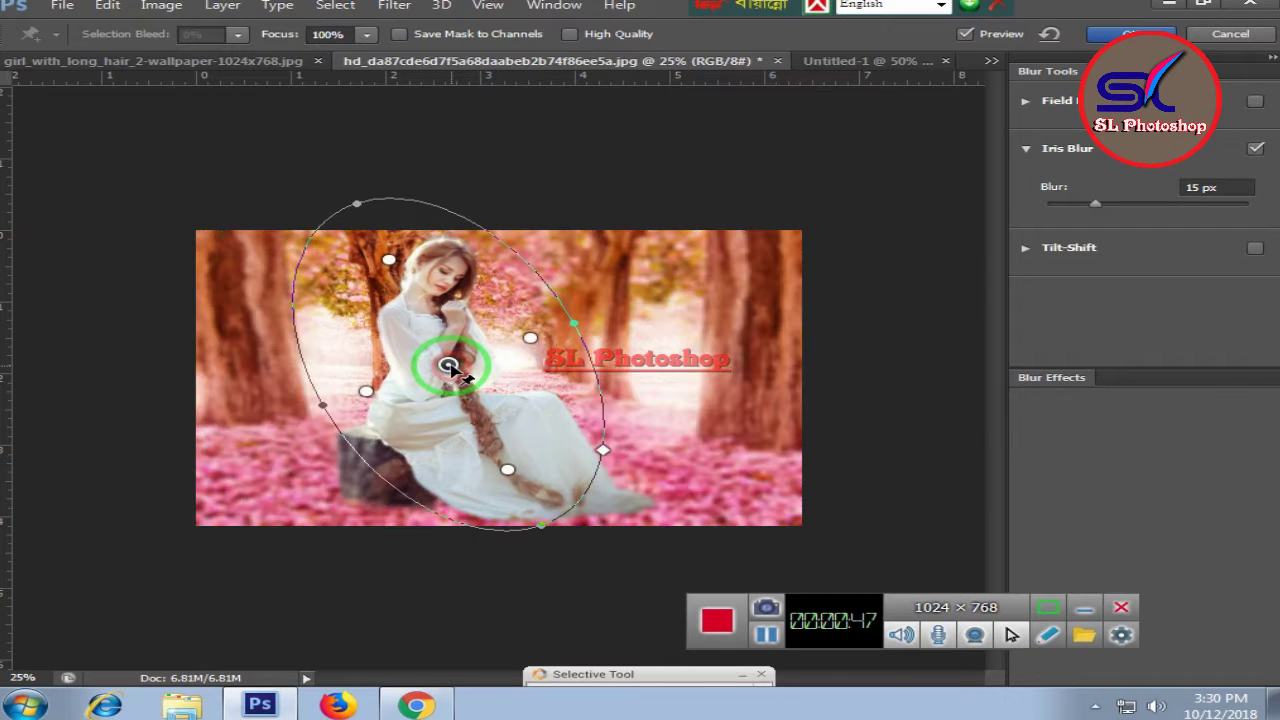
pyautogui.moveTo(340, 226)
pyautogui.mouseDown()
pyautogui.moveTo(354, 266)
pyautogui.moveTo(397, 274)
pyautogui.moveTo(408, 292)
pyautogui.moveTo(414, 350)
pyautogui.moveTo(380, 251)
pyautogui.moveTo(414, 286)
pyautogui.moveTo(437, 272)
pyautogui.moveTo(418, 250)
pyautogui.moveTo(446, 262)
pyautogui.mouseUp()
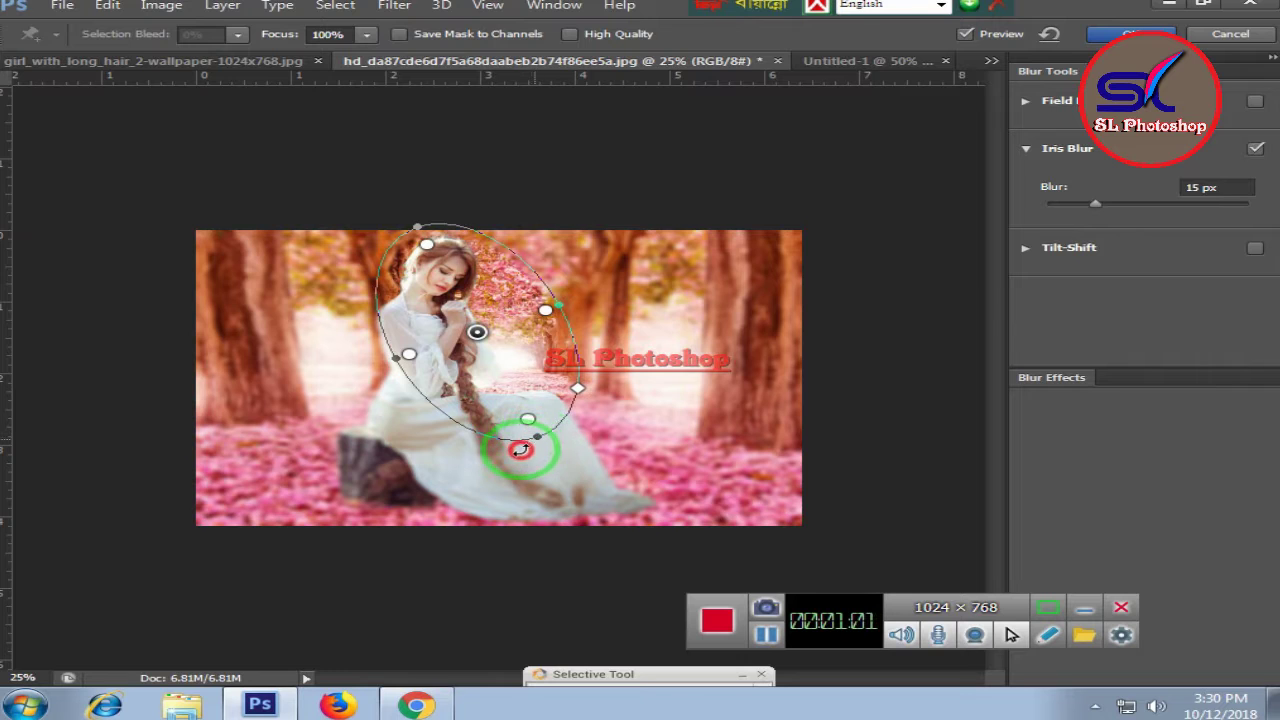
pyautogui.moveTo(536, 437); pyautogui.dragTo(486, 451)
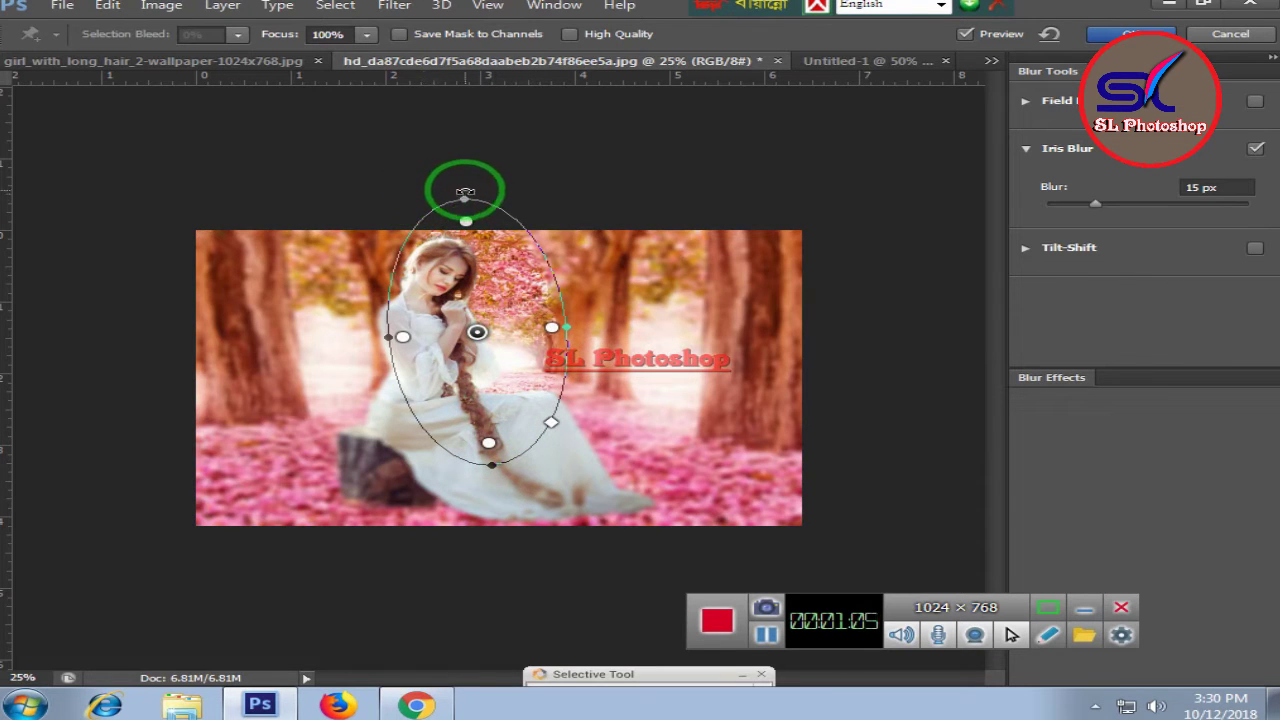
pyautogui.moveTo(457, 194); pyautogui.dragTo(456, 213)
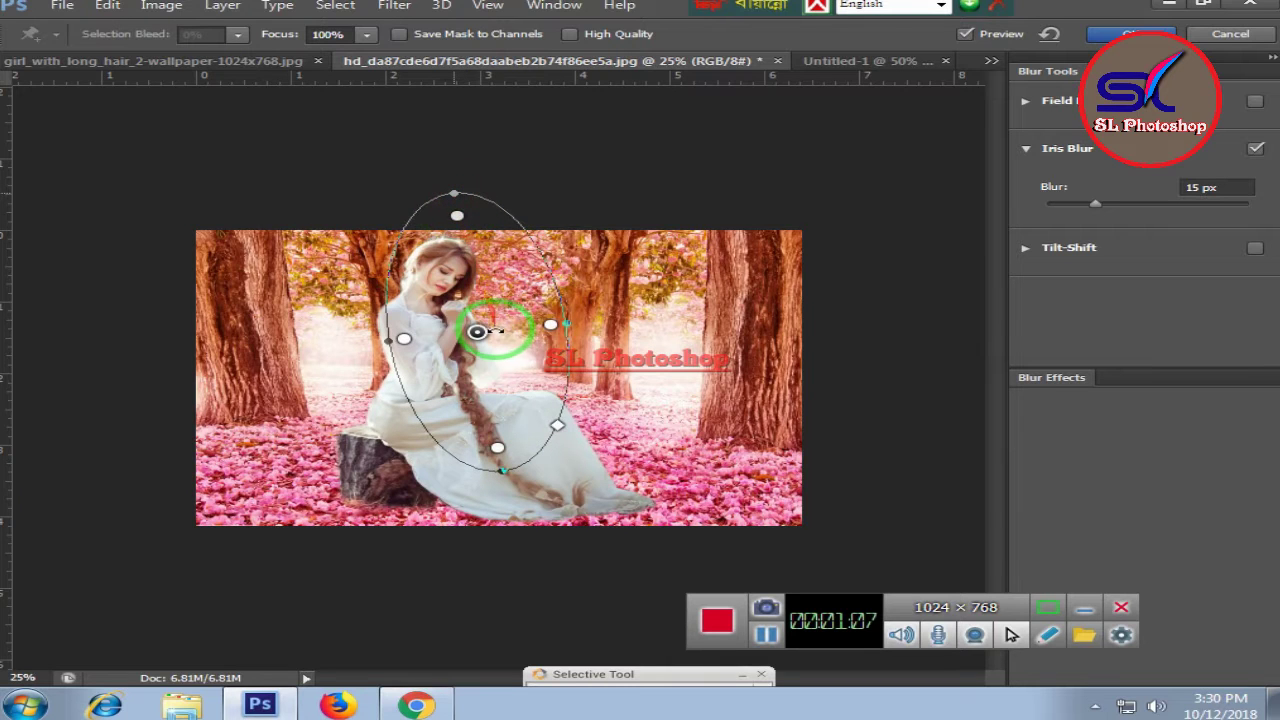
pyautogui.moveTo(477, 332)
pyautogui.mouseDown()
pyautogui.moveTo(450, 351)
pyautogui.moveTo(458, 388)
pyautogui.moveTo(468, 380)
pyautogui.mouseUp()
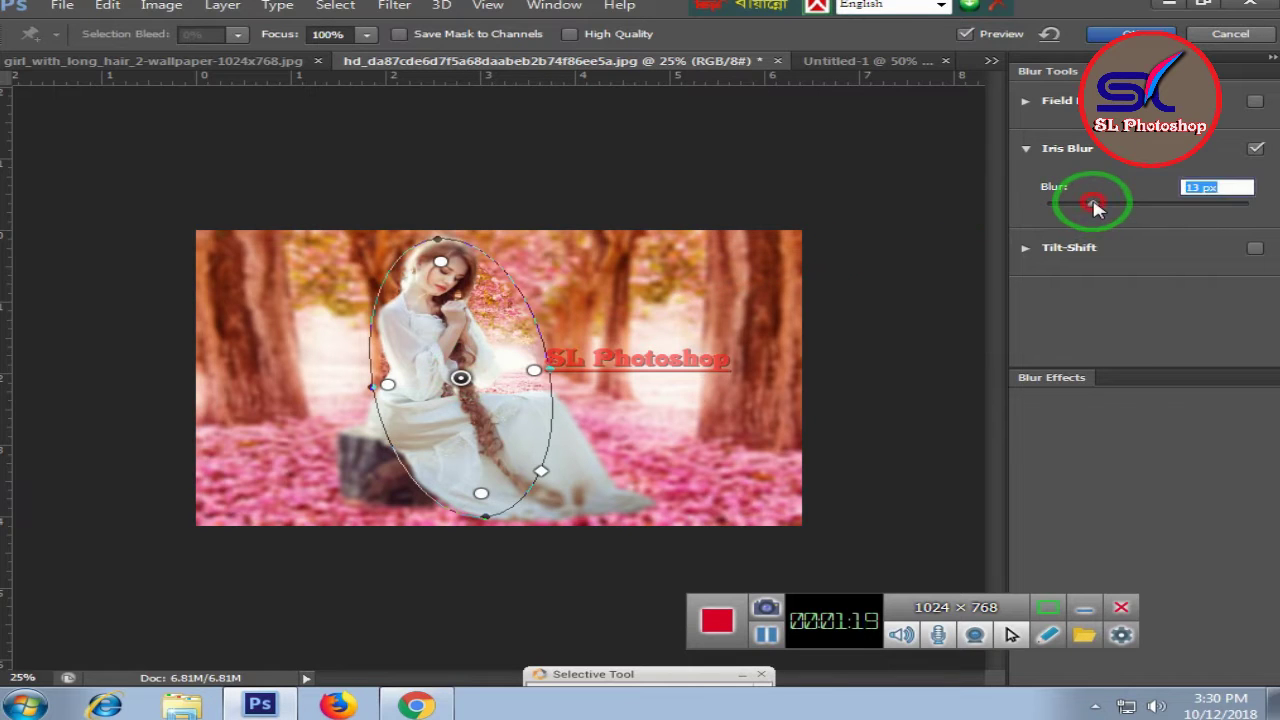
pyautogui.moveTo(1095, 206); pyautogui.dragTo(1076, 208)
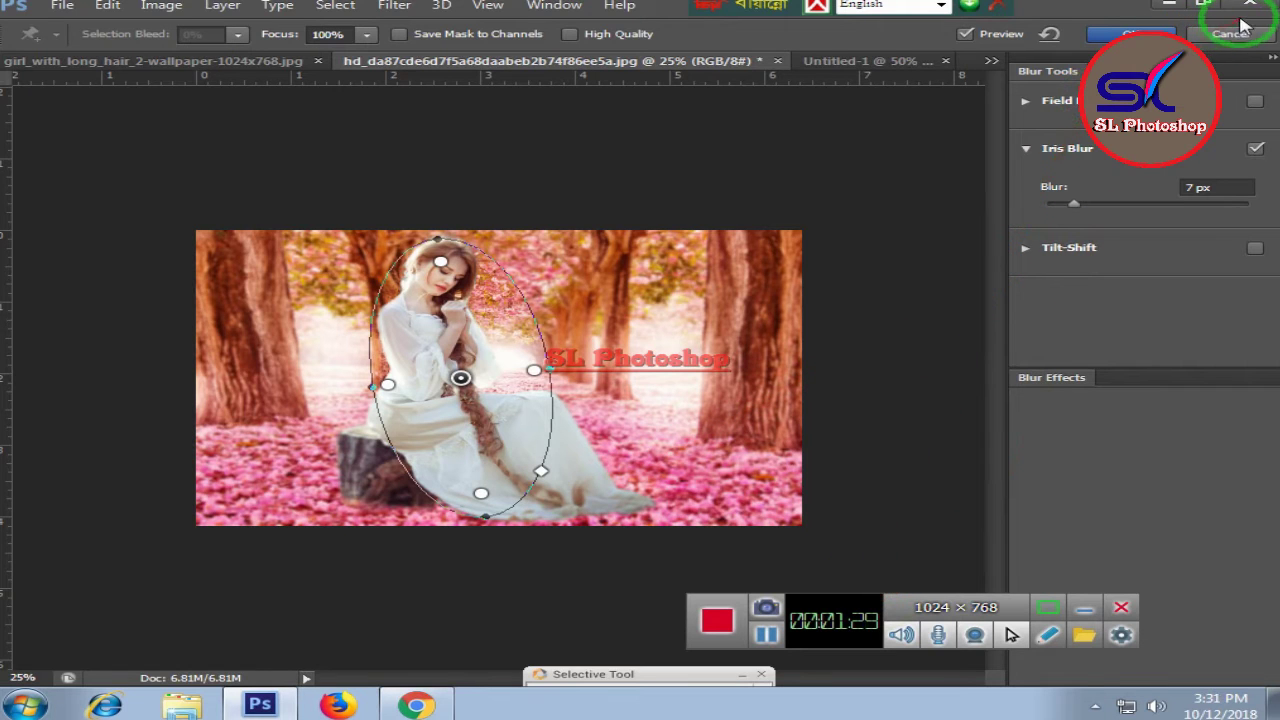
pyautogui.click(1133, 33)
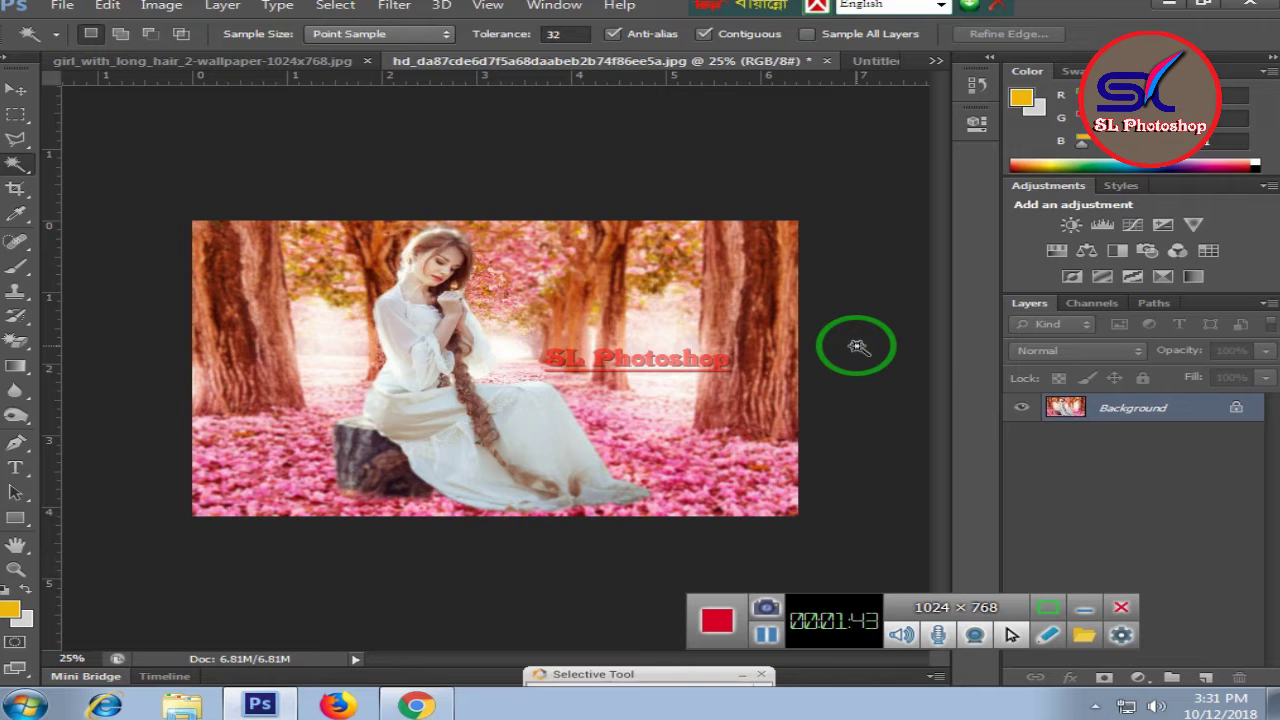
# Step: Select the Move tool, hide the workspace panels and zoom the canvas to 50%
pyautogui.hotkey('ctrl', '+')
pyautogui.hotkey('ctrl', '+')
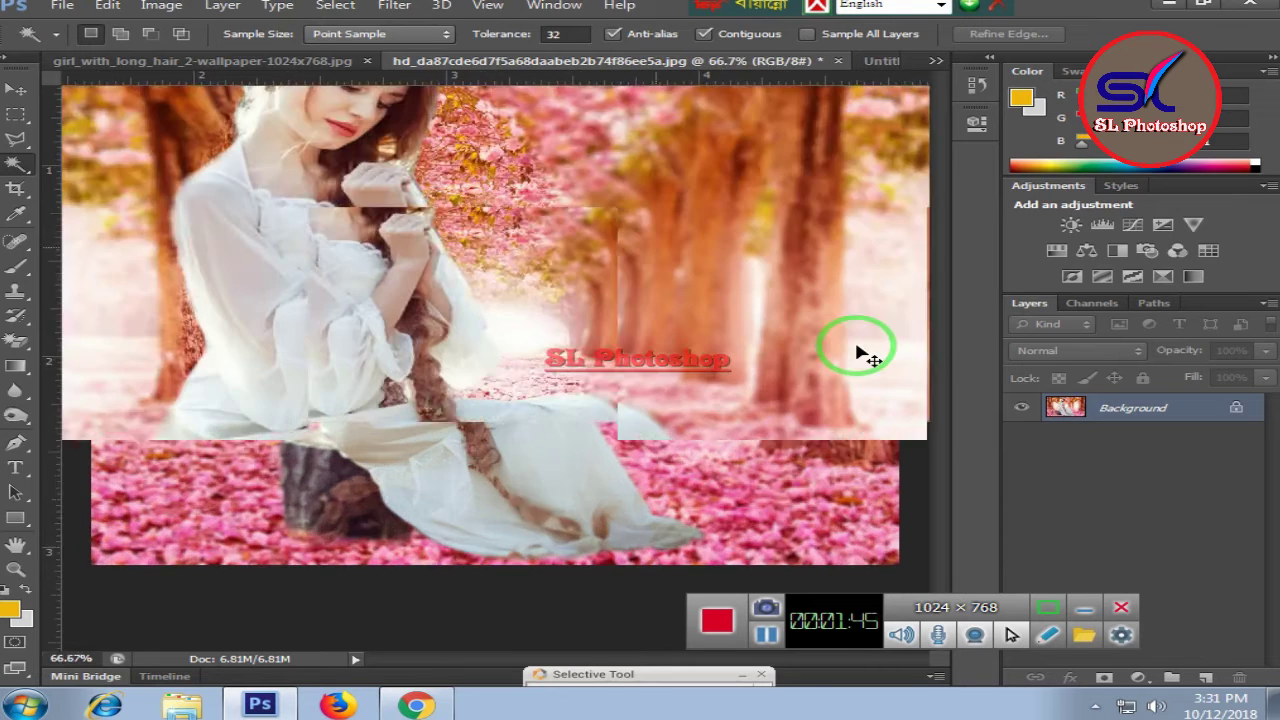
pyautogui.hotkey('ctrl', '+')
pyautogui.hotkey('ctrl', '-')
pyautogui.hotkey('ctrl', '-')
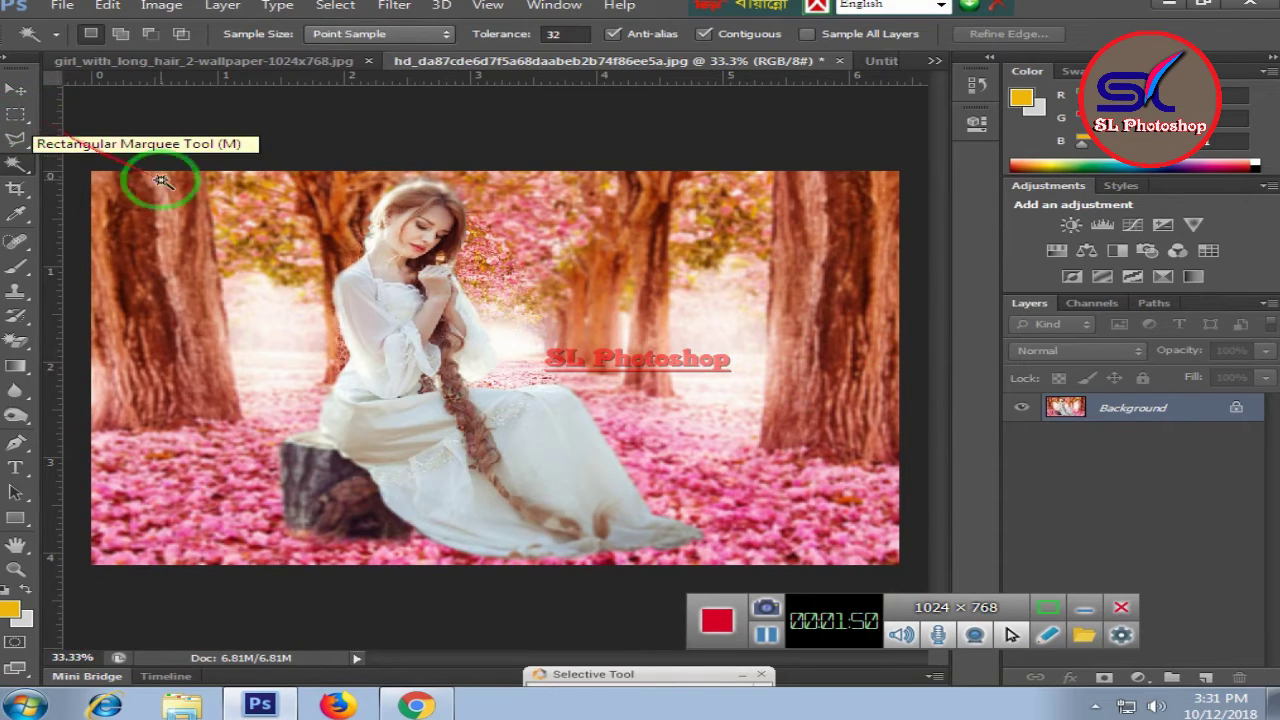
pyautogui.click(17, 92)
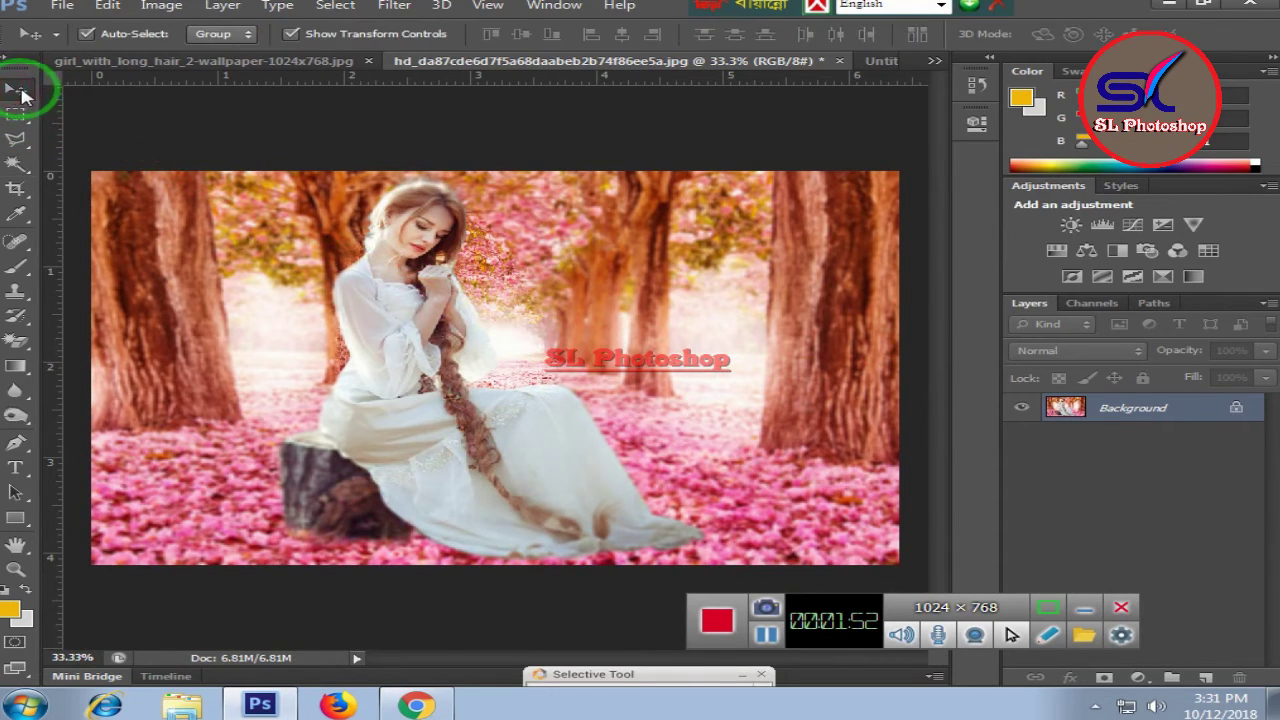
pyautogui.press('Tab')
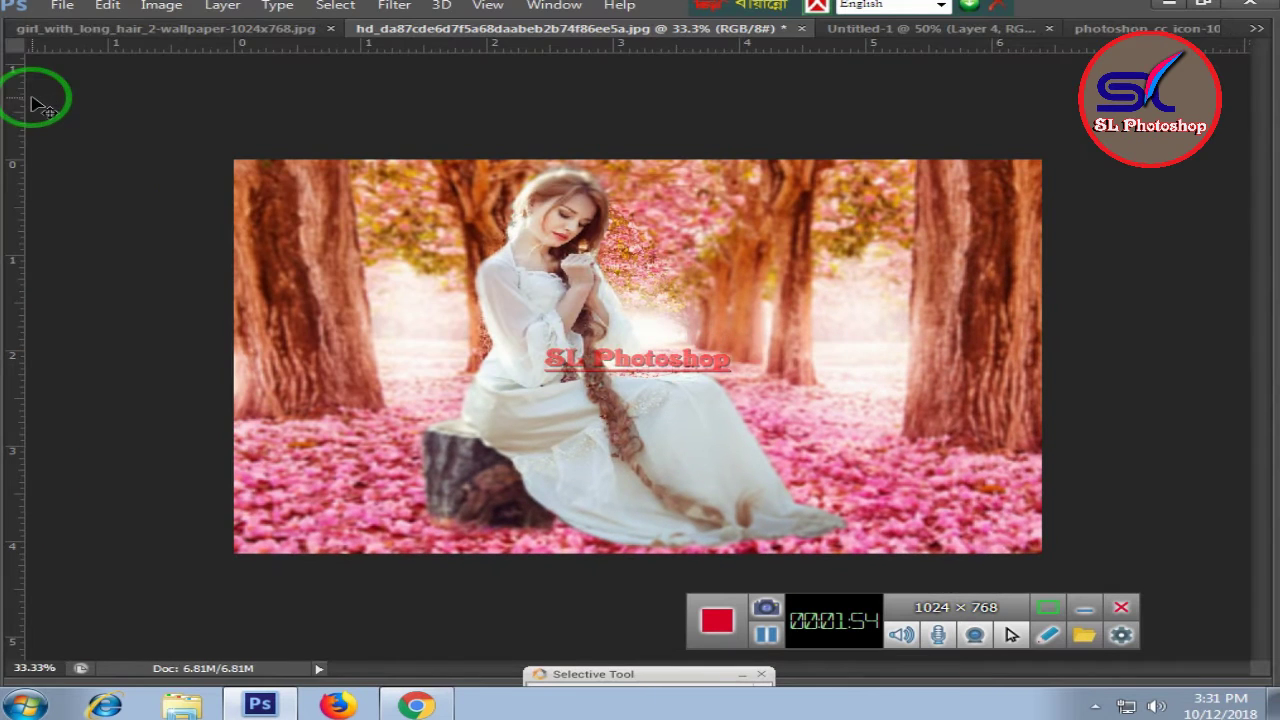
pyautogui.hotkey('ctrl', '+')
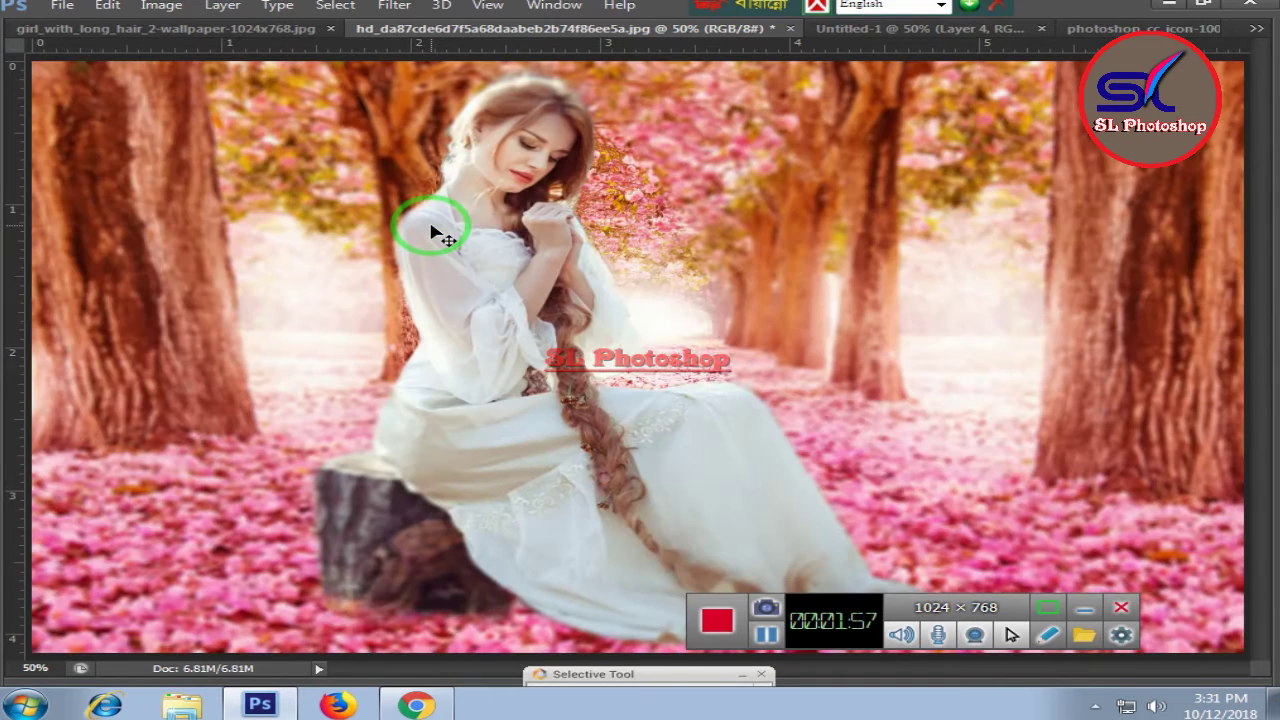
pyautogui.hotkey('ctrl', '-')
pyautogui.hotkey('ctrl', '+')
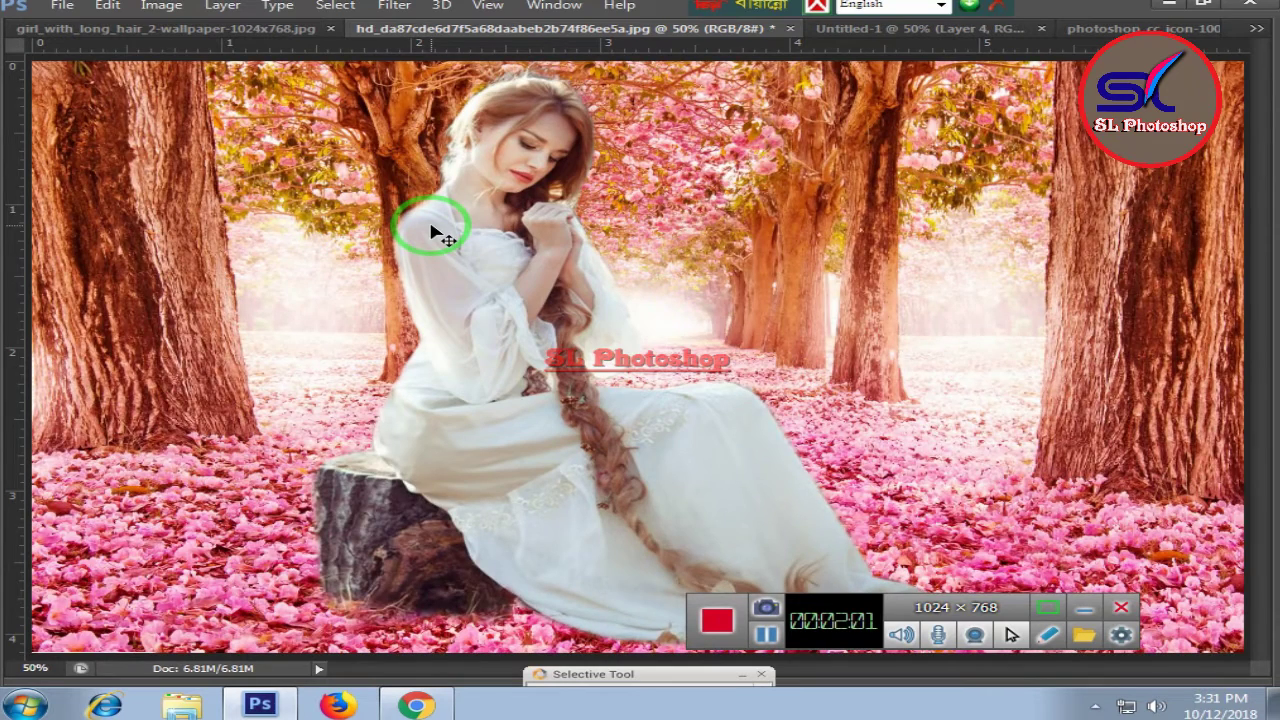
# Step: Toggle undo/redo to compare the composite with and without the iris blur
pyautogui.hotkey('ctrl', 'z')
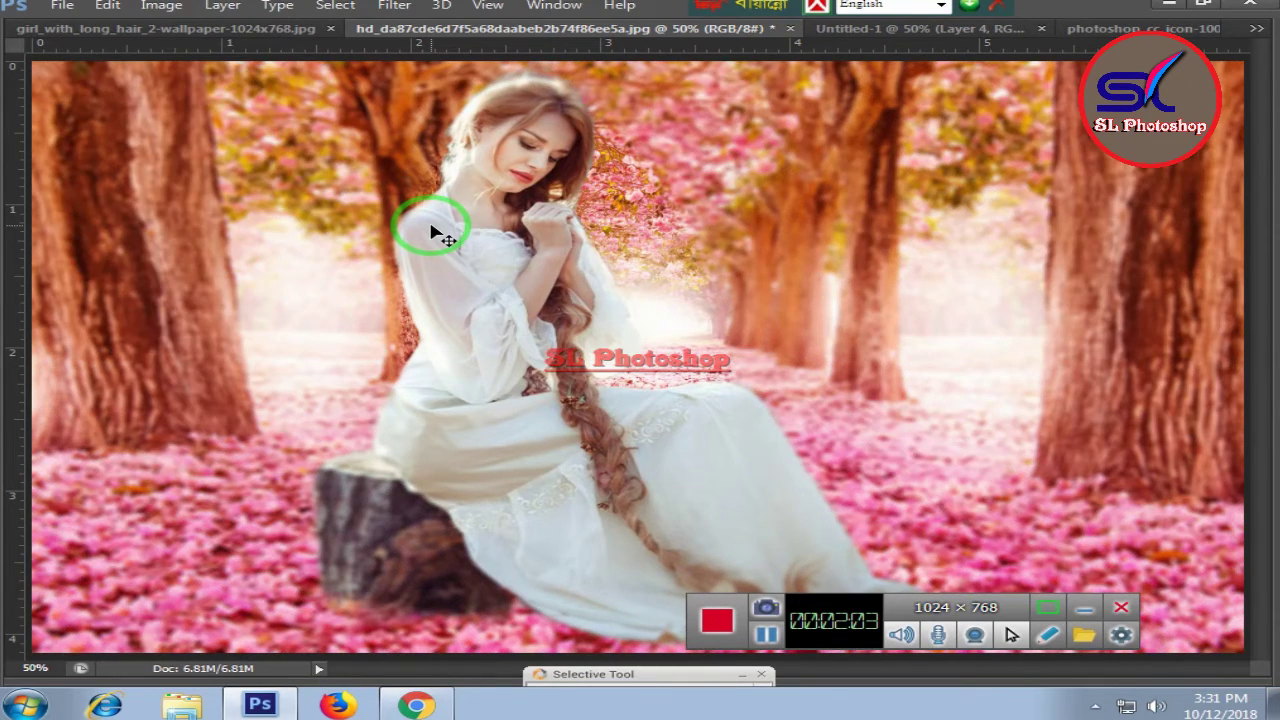
pyautogui.hotkey('ctrl', 'z')
pyautogui.hotkey('ctrl', 'z')
pyautogui.hotkey('ctrl', '-')
pyautogui.hotkey('ctrl', '-')
pyautogui.hotkey('ctrl', '+')
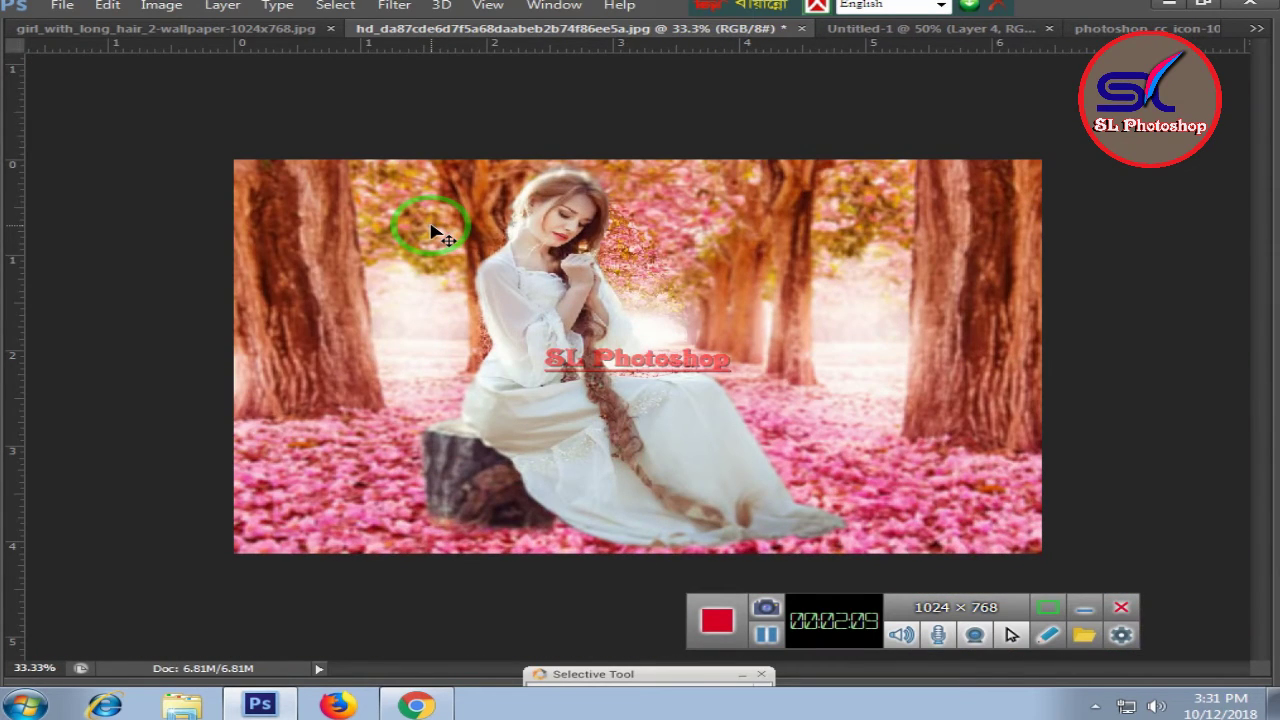
pyautogui.hotkey('ctrl', 'z')
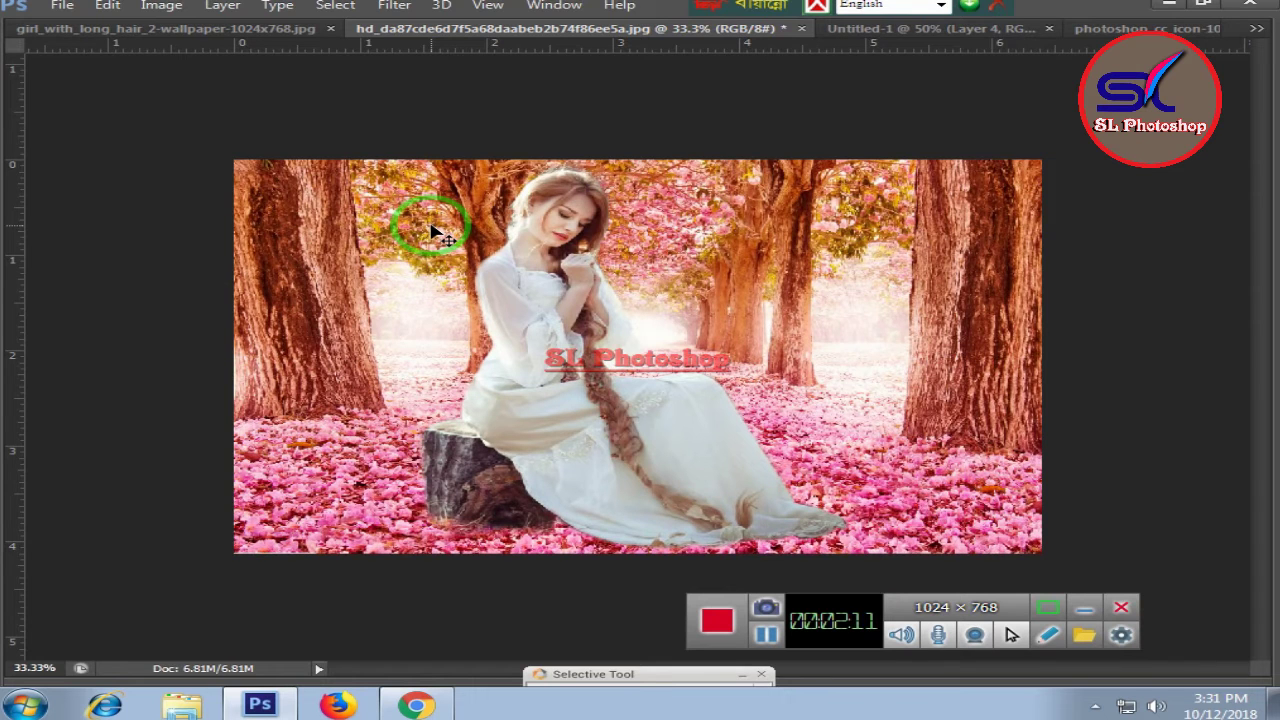
pyautogui.hotkey('ctrl', 'z')
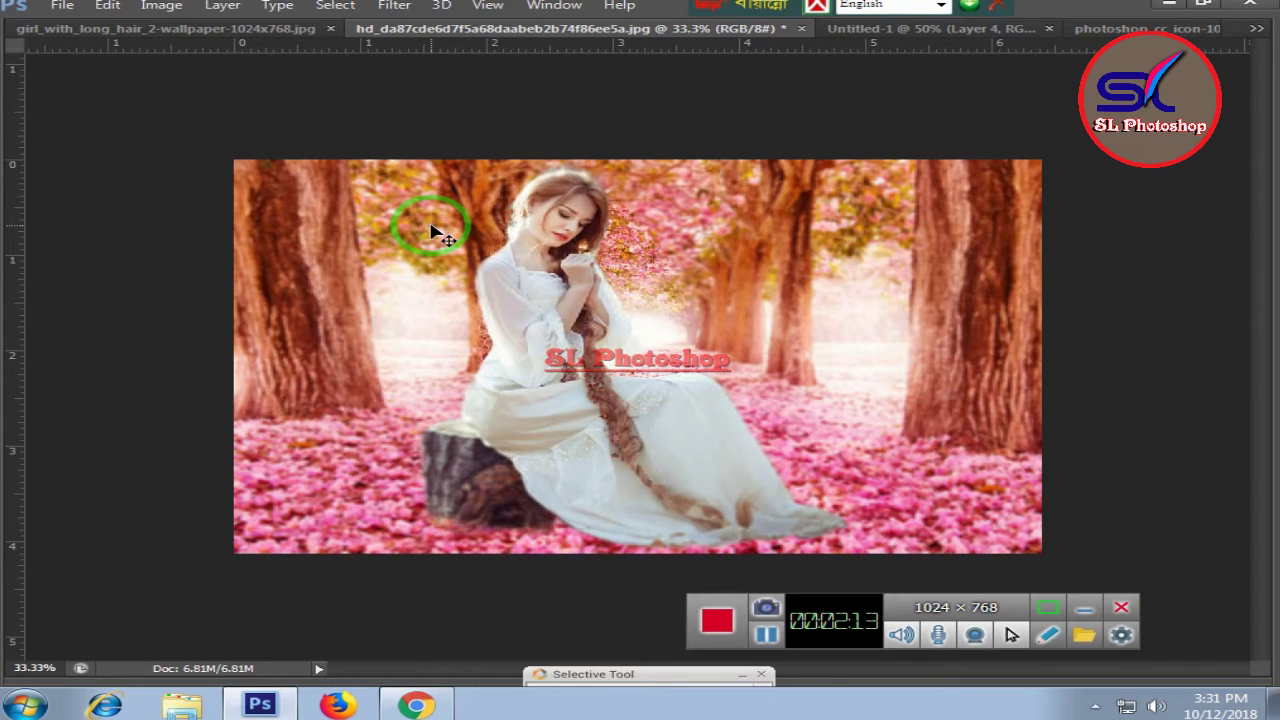
pyautogui.hotkey('ctrl', 'z')
pyautogui.hotkey('ctrl', 'z')
pyautogui.hotkey('ctrl', 'z')
pyautogui.hotkey('ctrl', 'z')
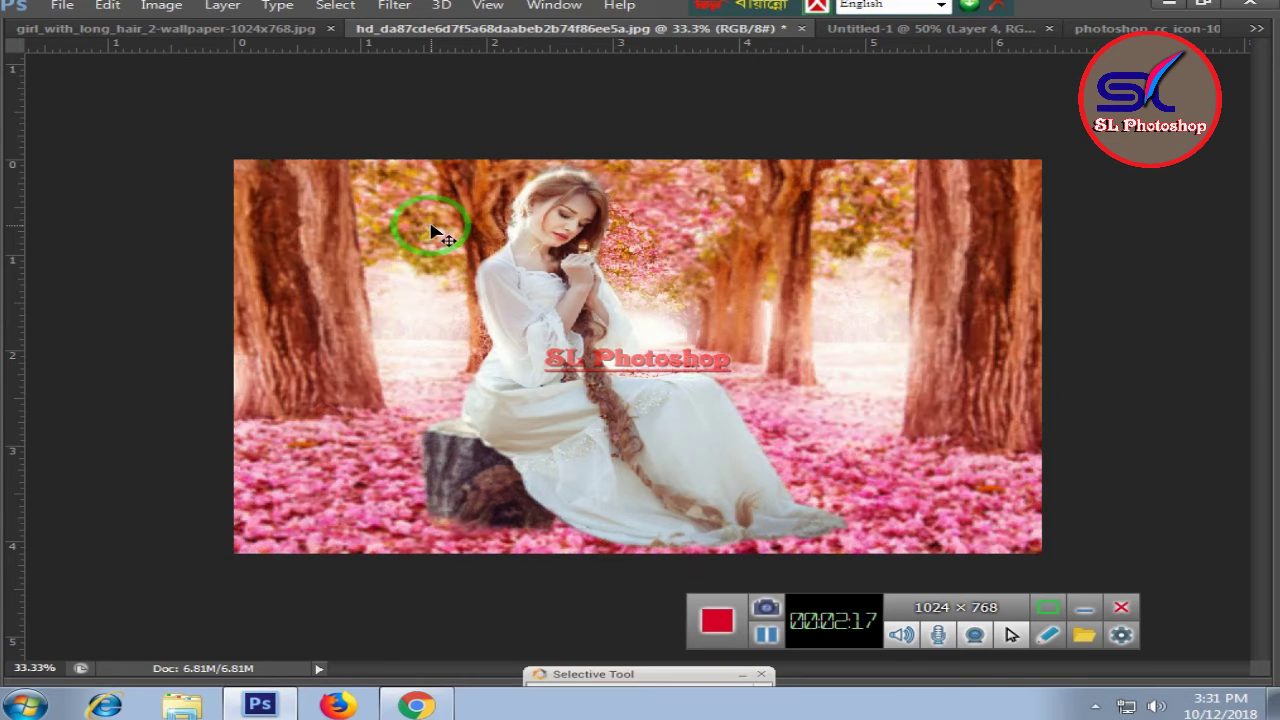